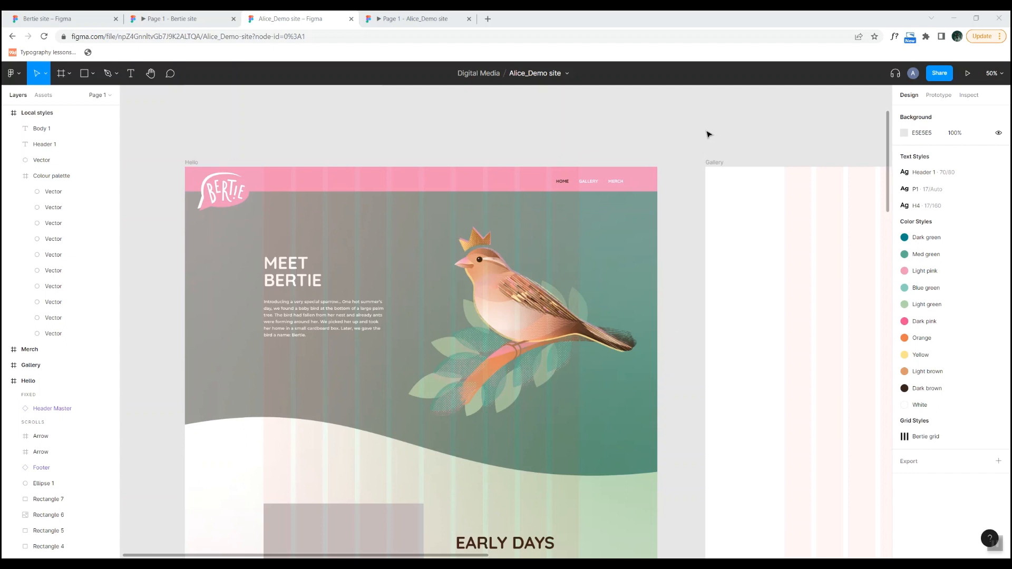
Delete the existing Header Master component from the Hello frame.
click(319, 175)
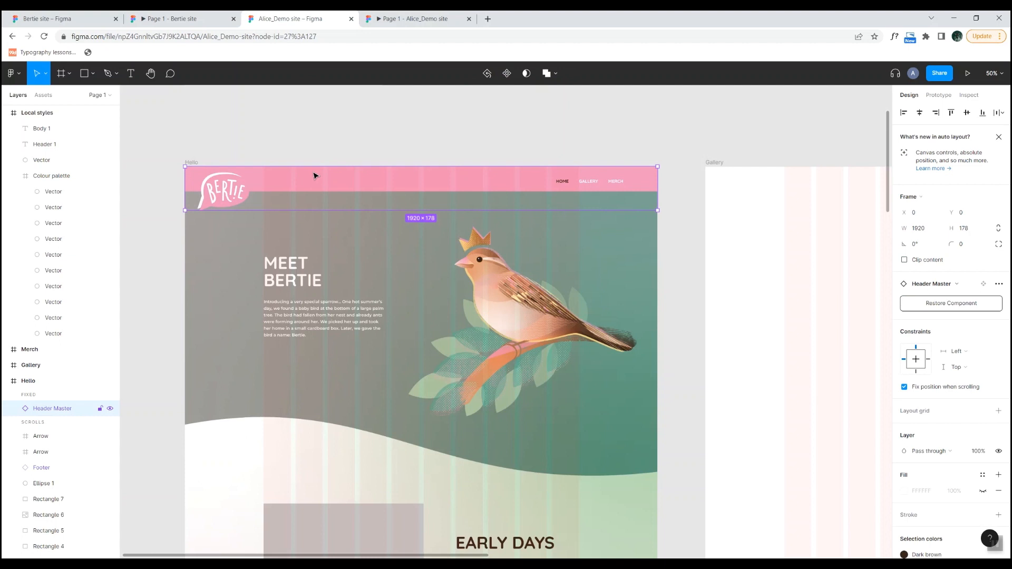
key(Delete)
Draw a 1920-wide rectangle across the top edge of the Hello frame and set its height to 100.
scroll(318, 149, up, 2)
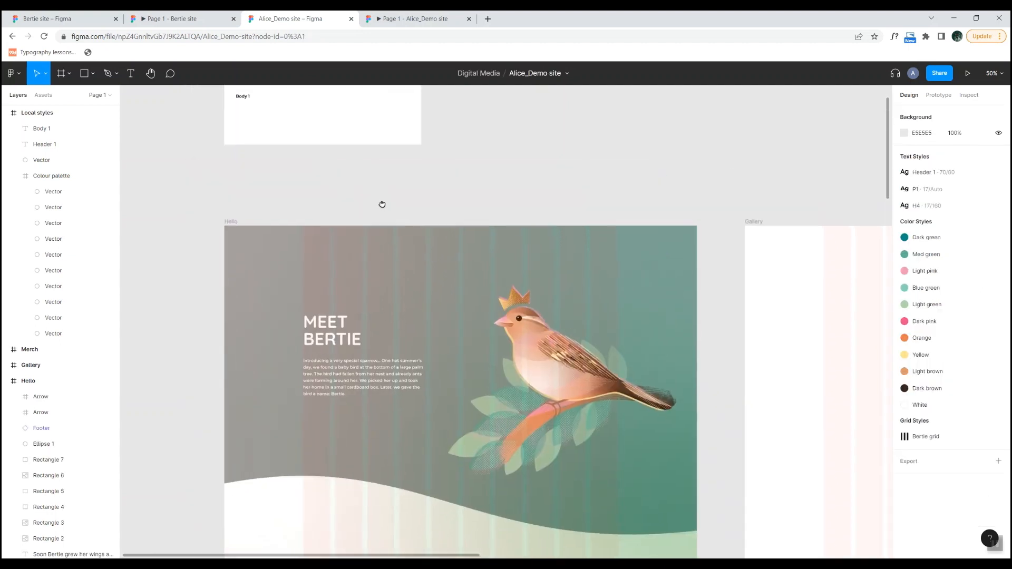
scroll(378, 220, up, 2)
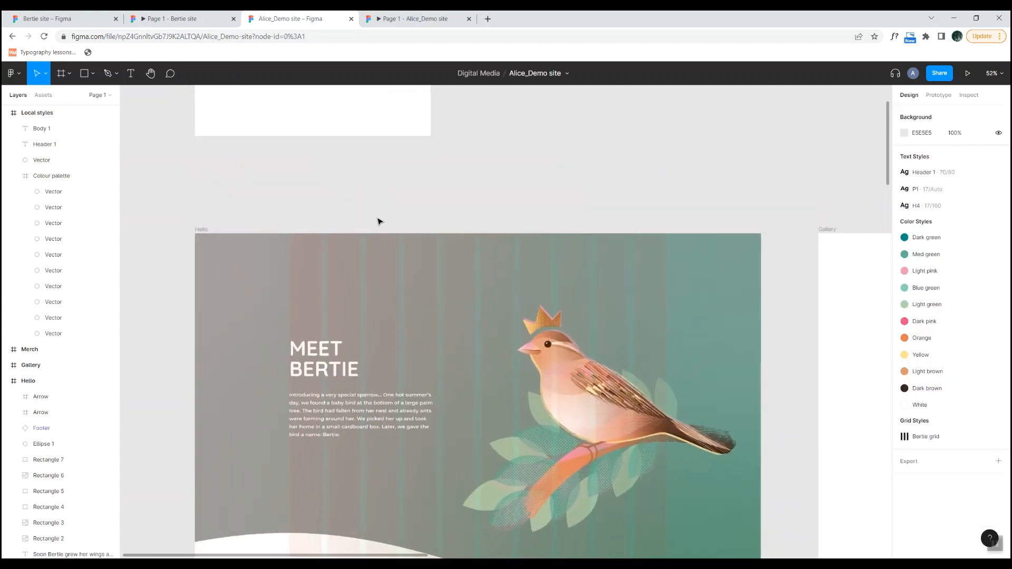
click(83, 73)
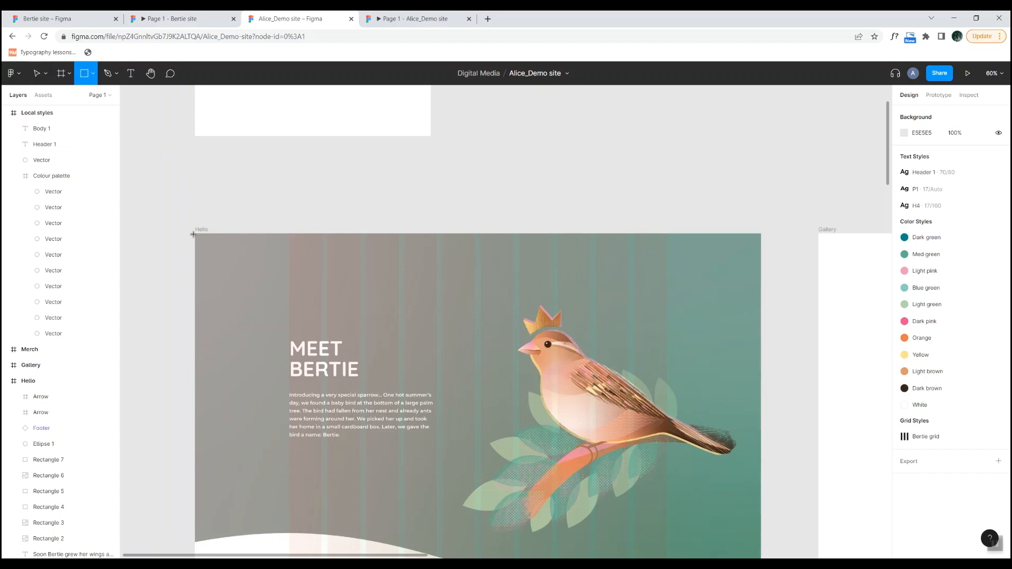
mouse_move(194, 232)
mouse_down()
mouse_move(440, 271)
mouse_move(782, 271)
mouse_move(759, 271)
mouse_up()
click(975, 213)
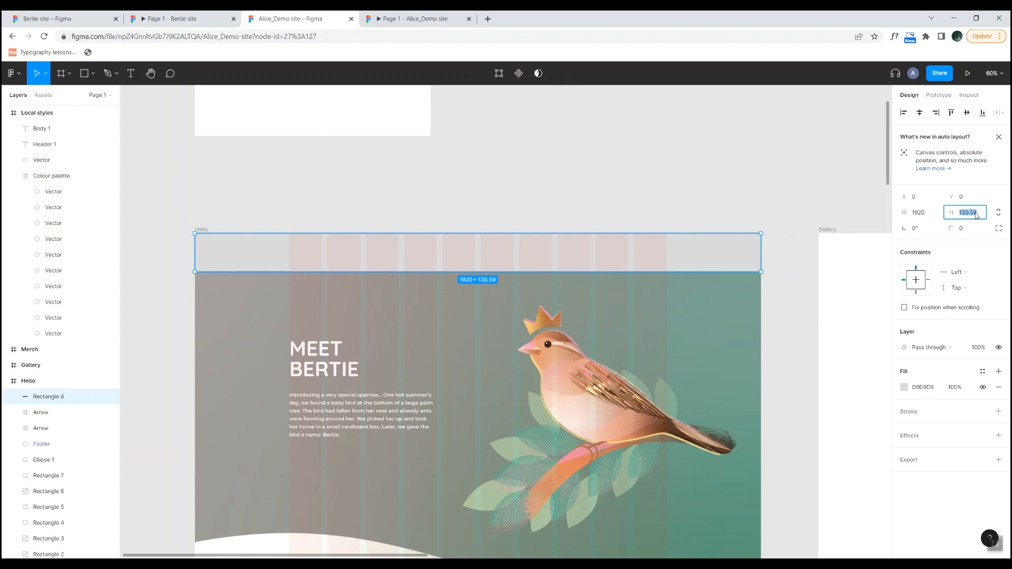
text(100)
key(Return)
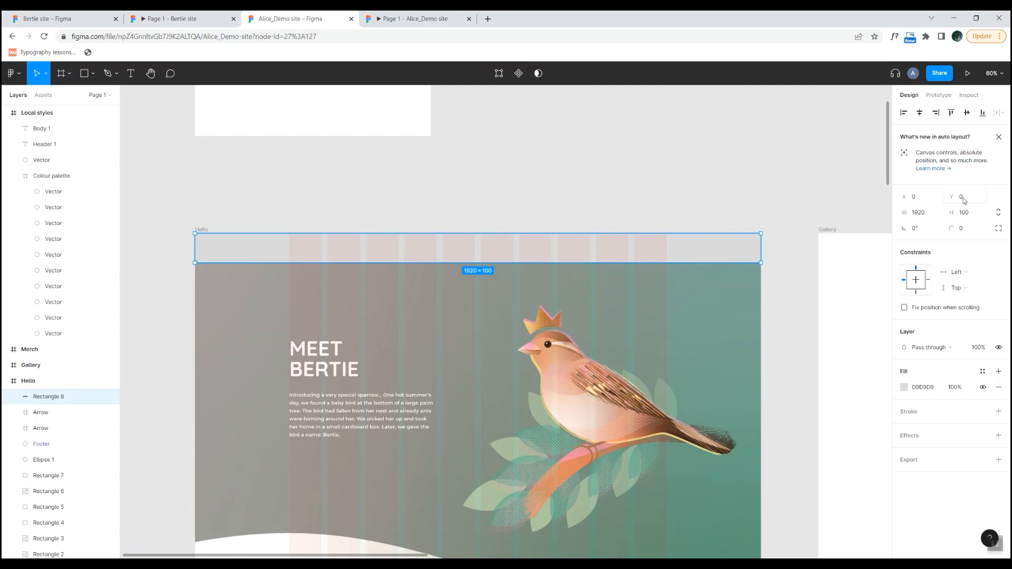
Fill the new header rectangle with the local light pink colour F097BD.
click(904, 388)
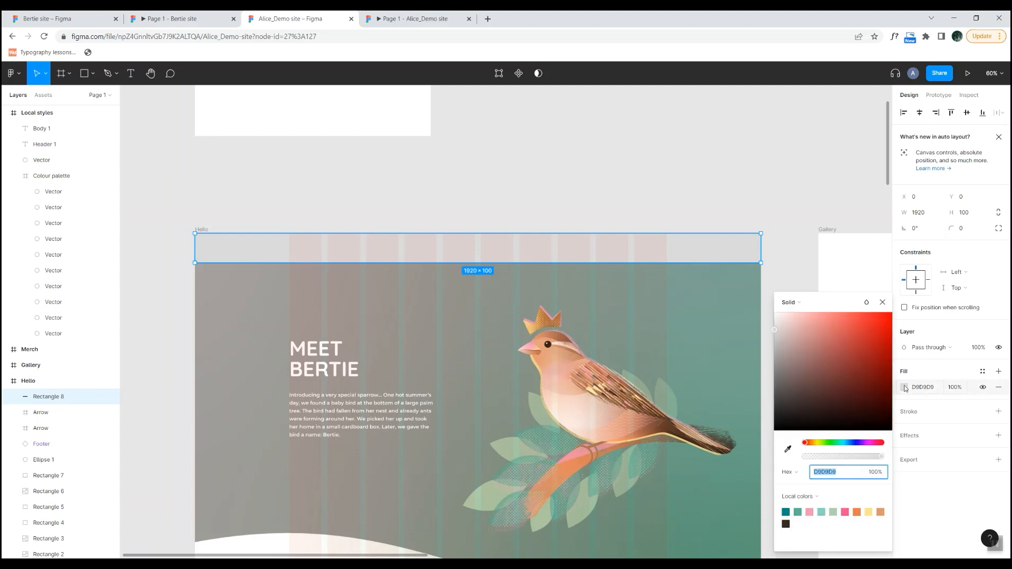
click(810, 511)
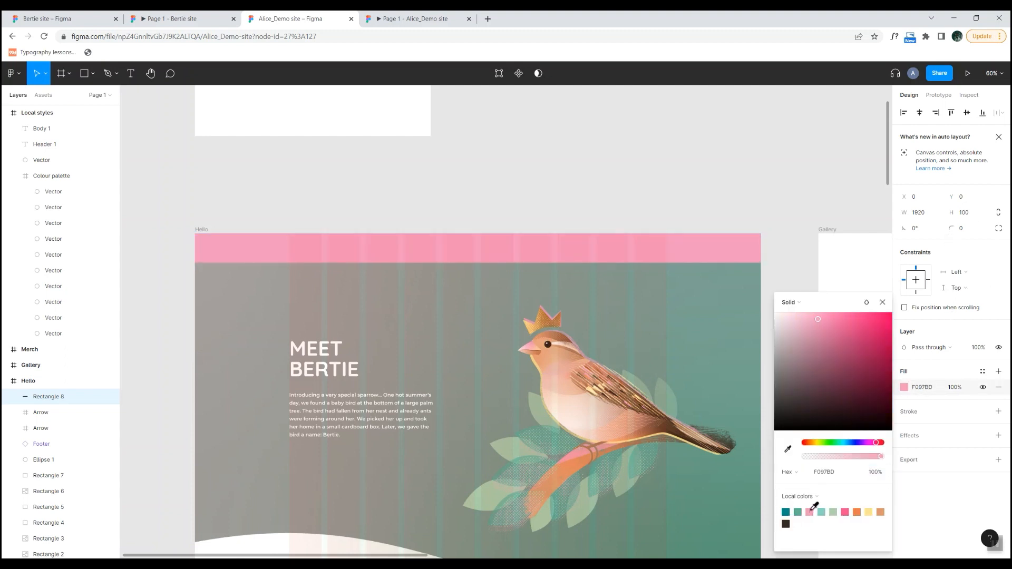
click(837, 498)
click(837, 494)
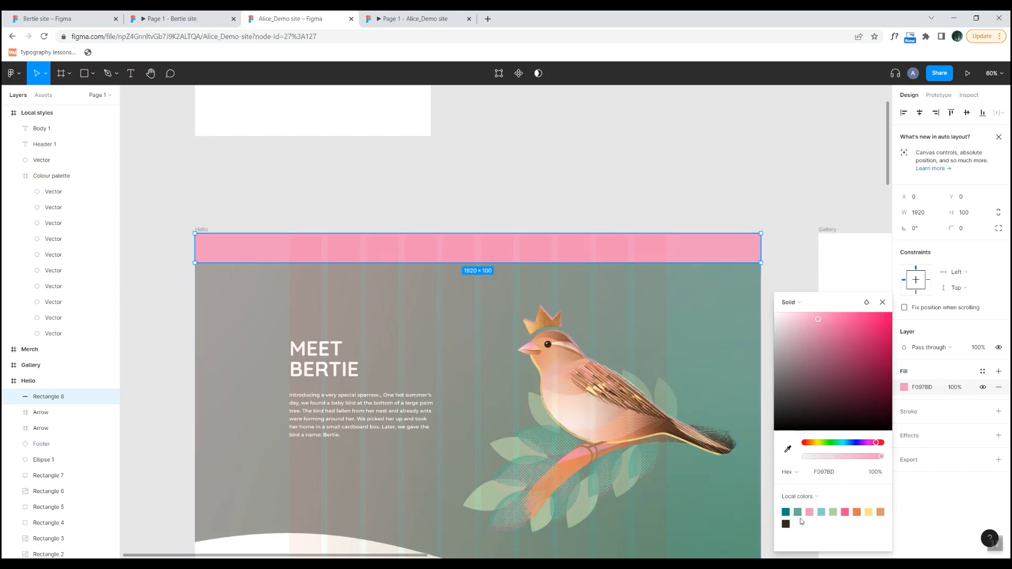
click(635, 193)
scroll(635, 182, down, 1)
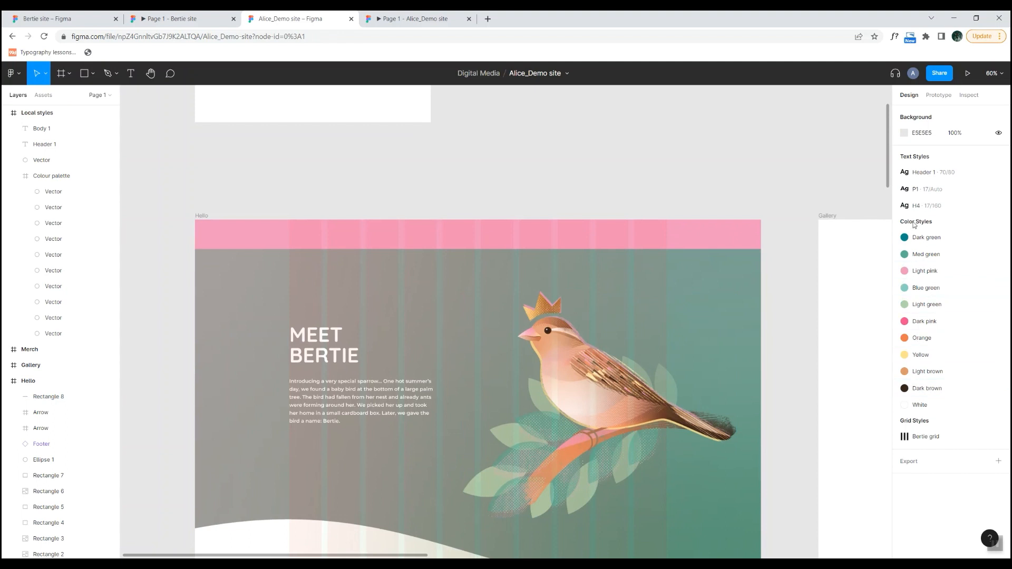
Rename the pink rectangle's layer to "Header box".
click(390, 243)
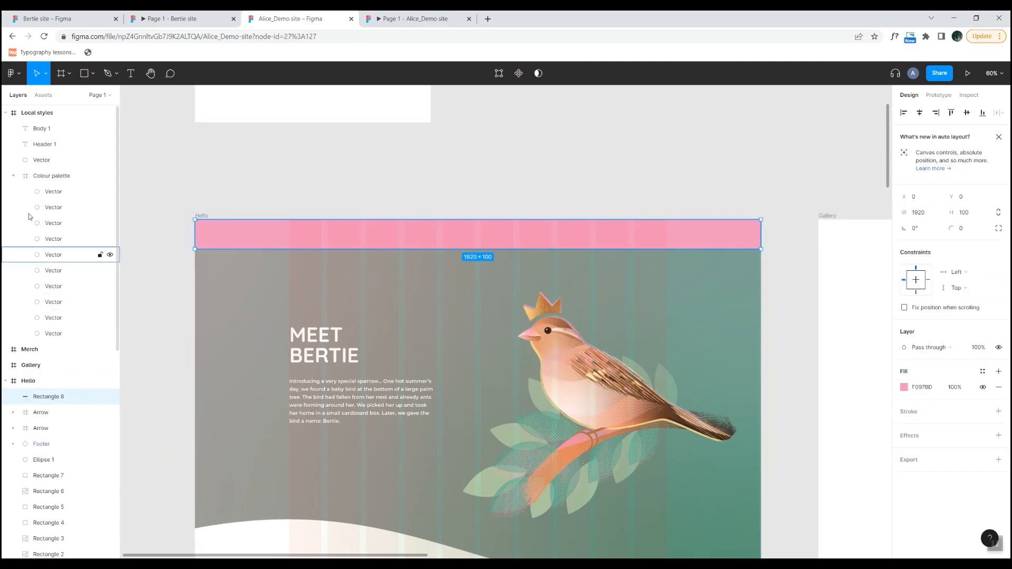
double_click(59, 398)
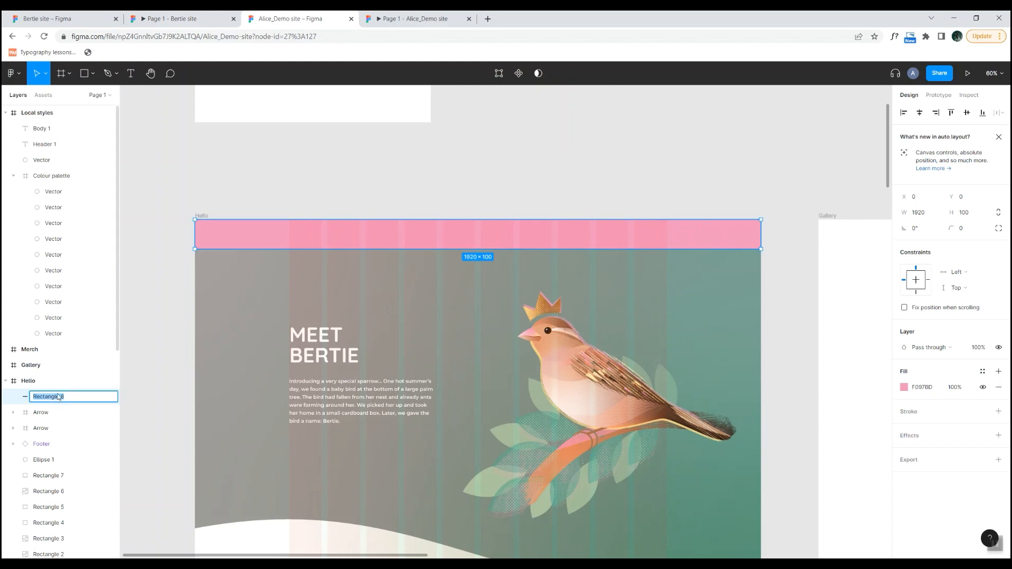
text(Header box)
click(146, 299)
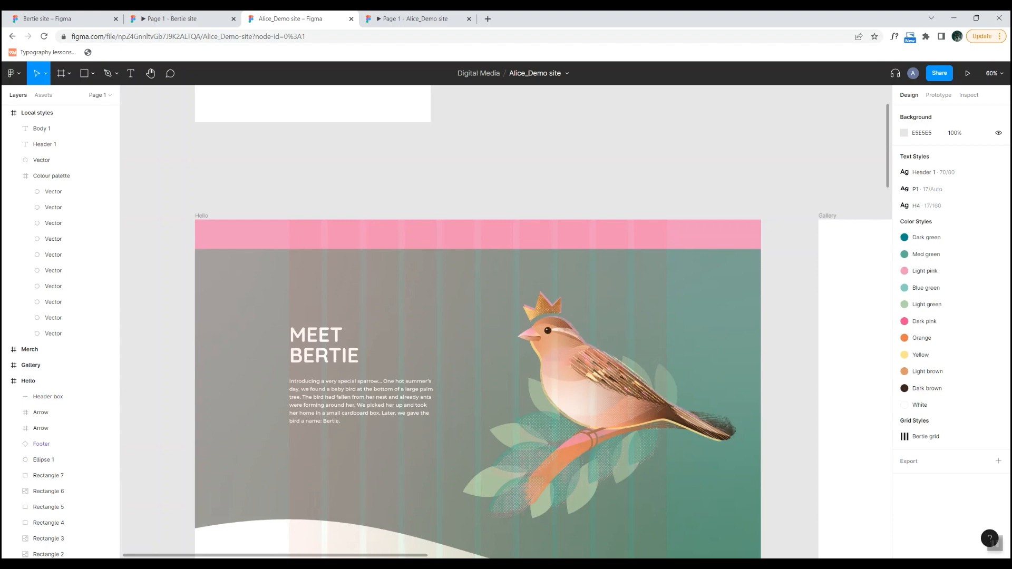
Switch to Illustrator and copy the complete BERTIE speech-bubble logo from Logos_final.ai.
key(alt+Tab)
click(369, 416)
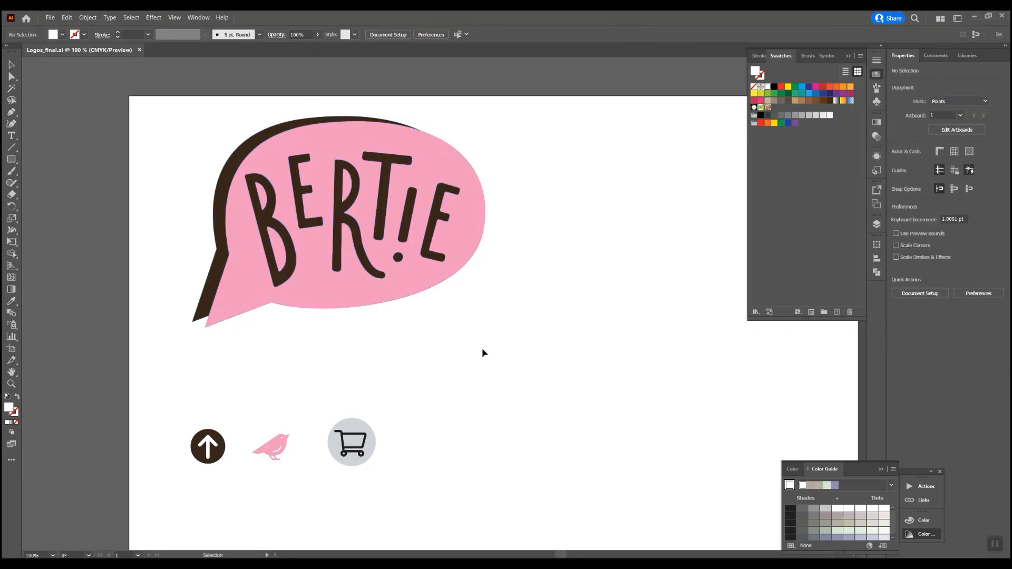
drag(497, 343, 196, 117)
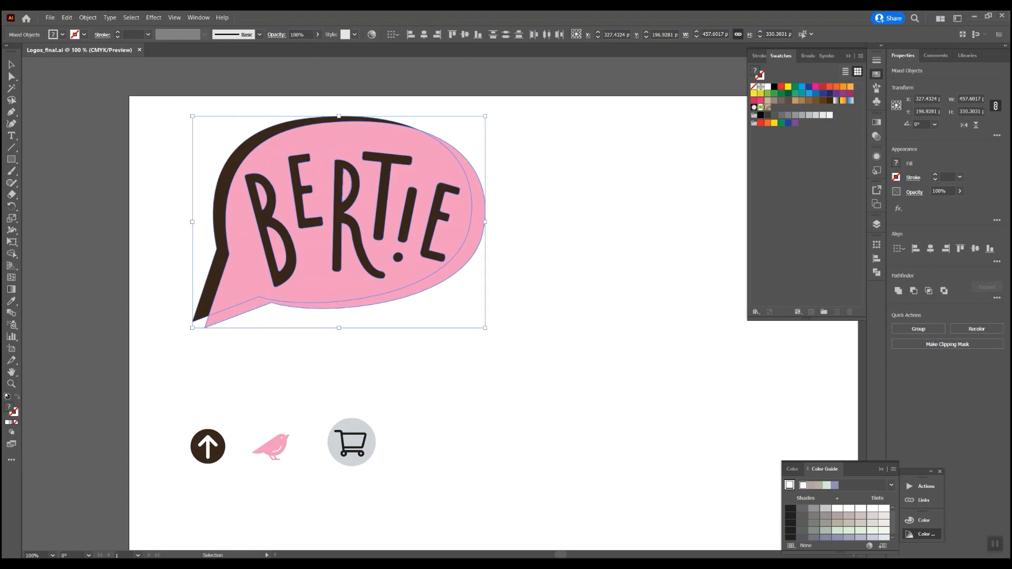
Return to Figma, paste the BERTIE logo into the Hello frame and move it to about X 39, Y 24.
click(285, 530)
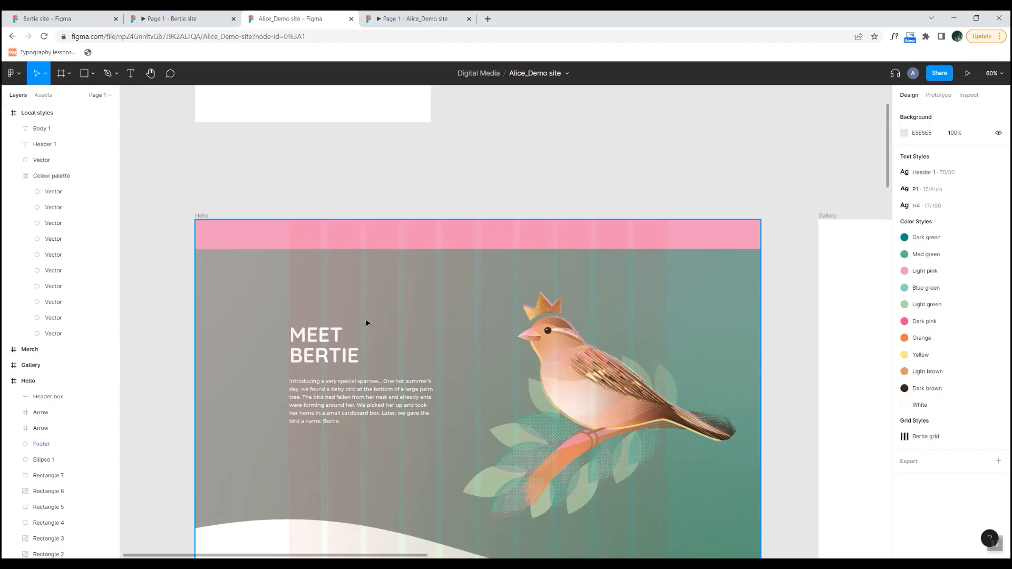
key(ctrl+v)
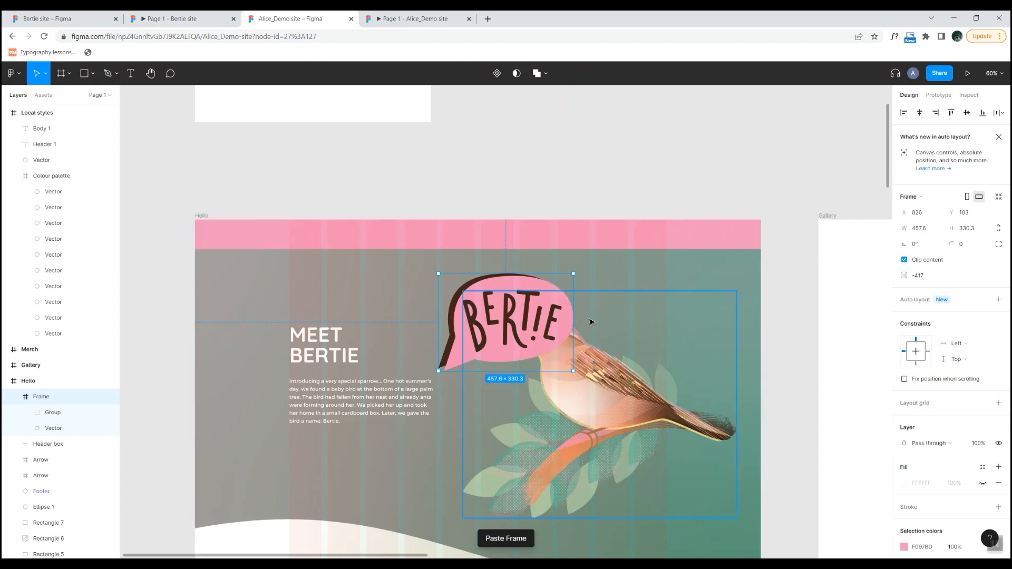
drag(552, 323, 319, 277)
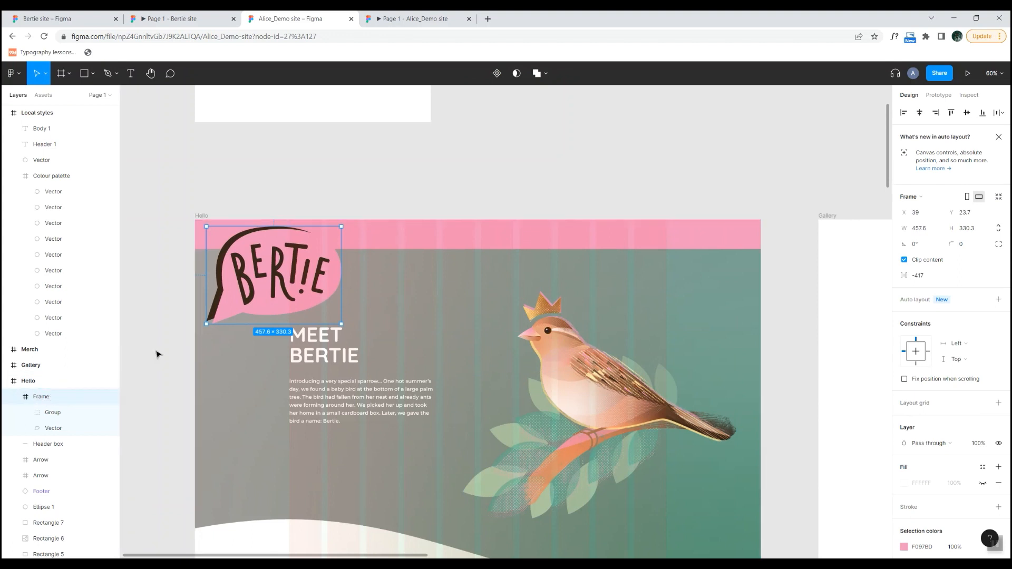
Rename the pasted logo frame to "Logo".
click(153, 381)
double_click(45, 398)
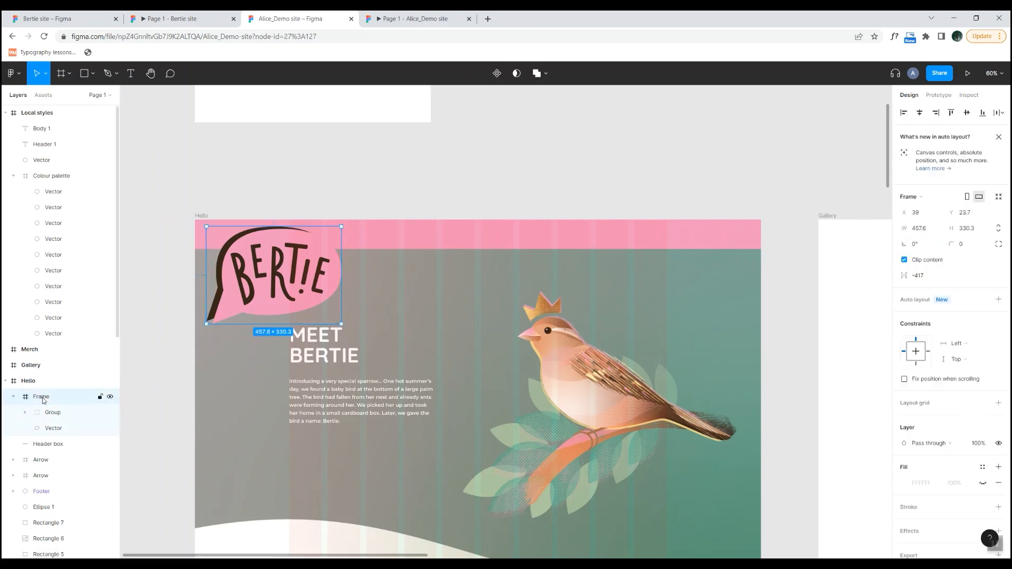
text(Lo)
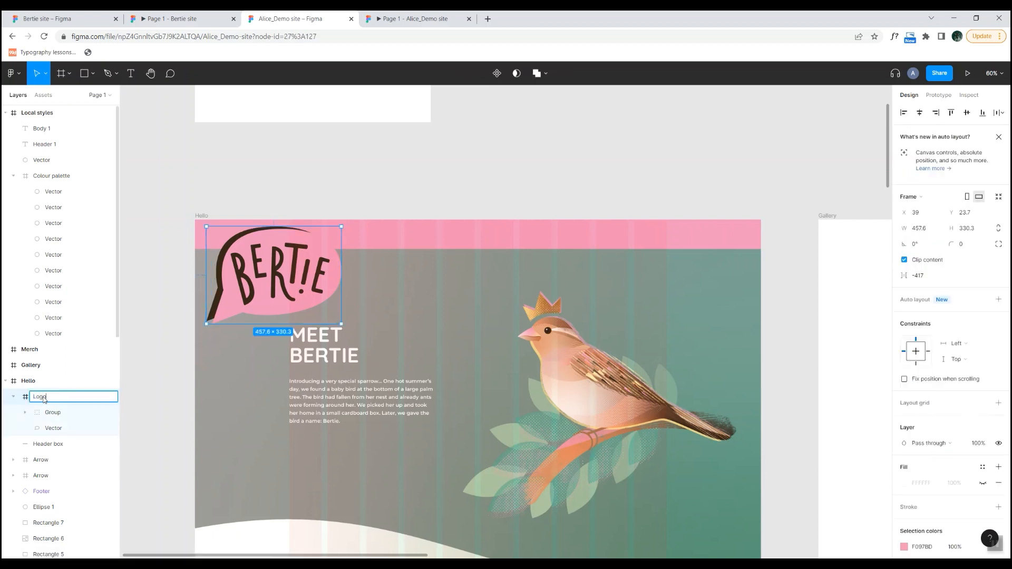
text(go)
key(Return)
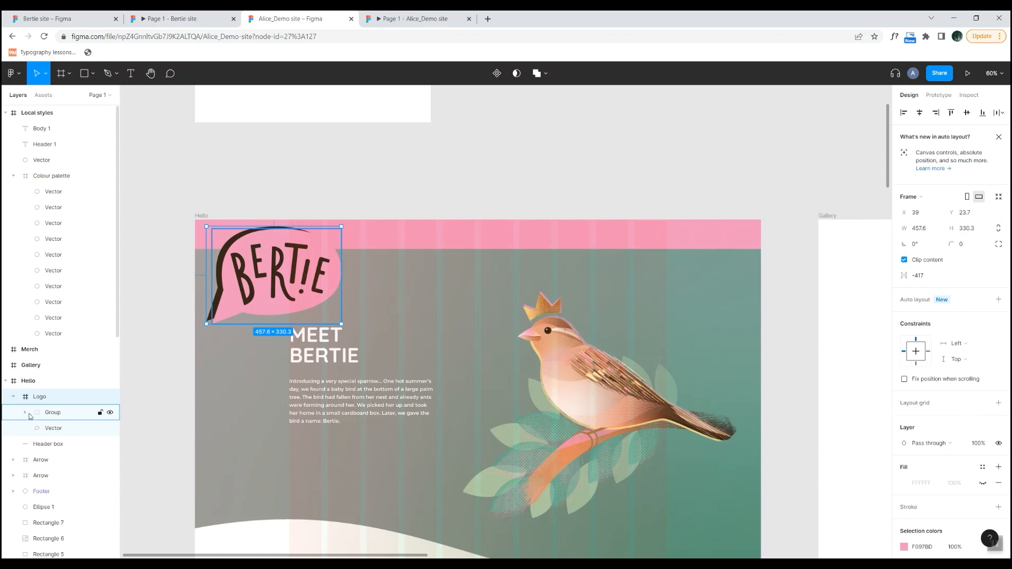
Recolour the logo's dark brown background vector to white FFFFFF.
click(25, 413)
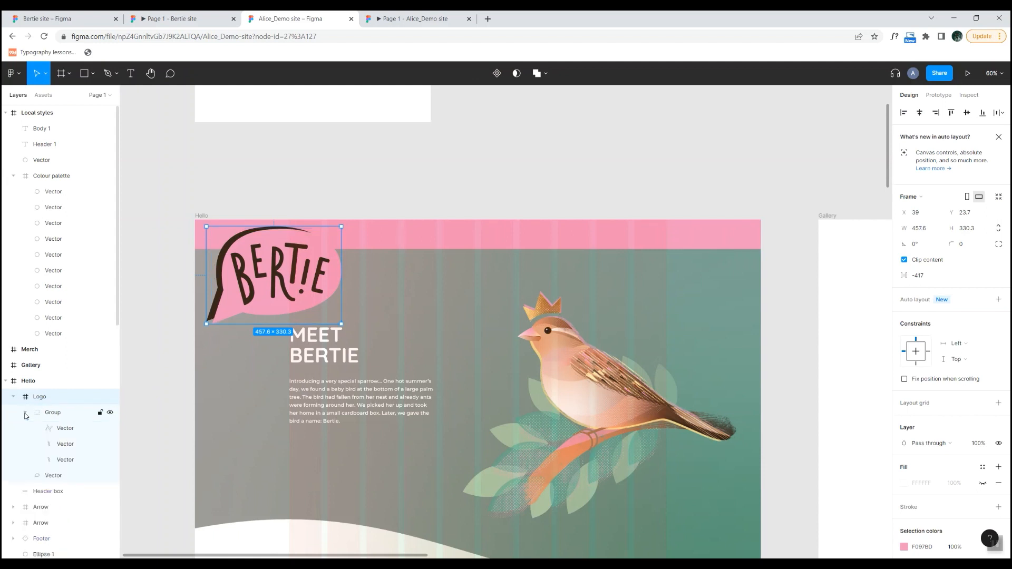
click(60, 429)
click(59, 445)
click(59, 459)
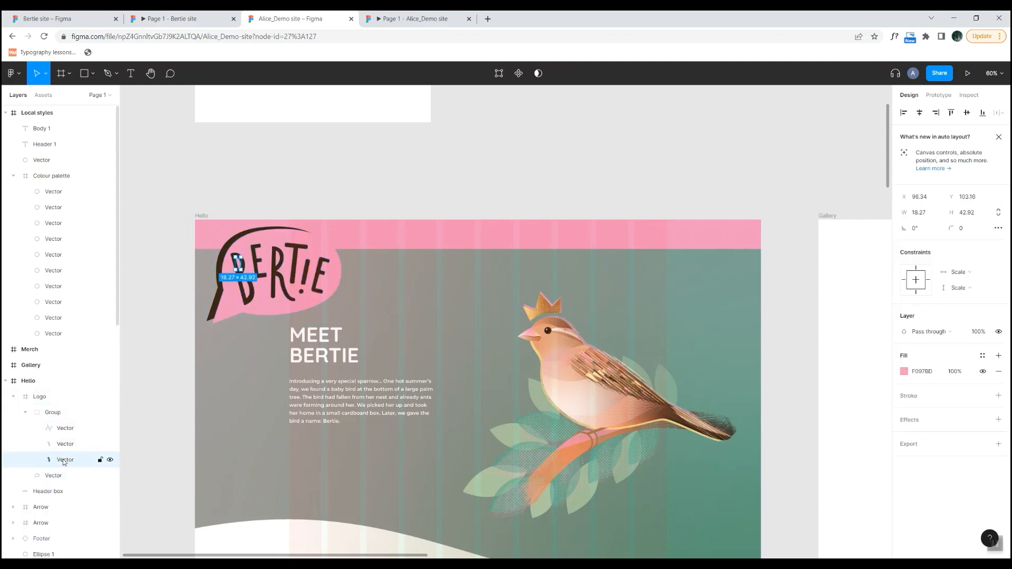
click(25, 412)
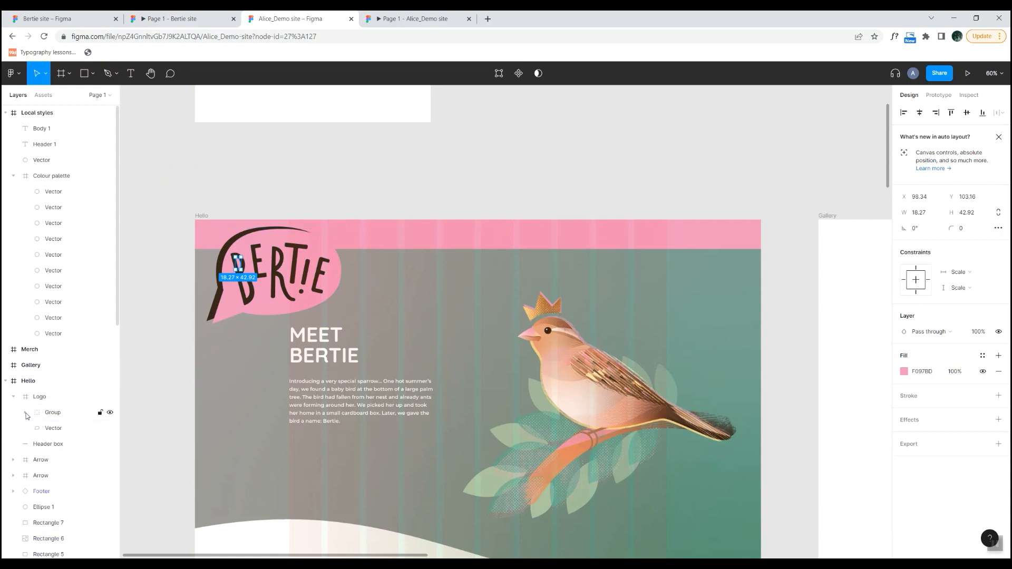
click(51, 433)
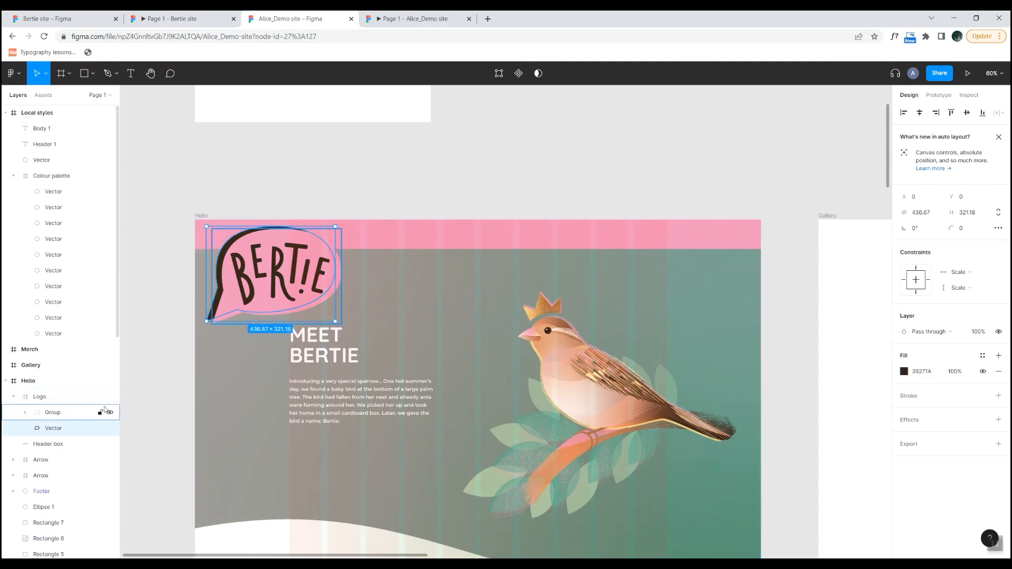
click(903, 371)
drag(864, 352, 758, 290)
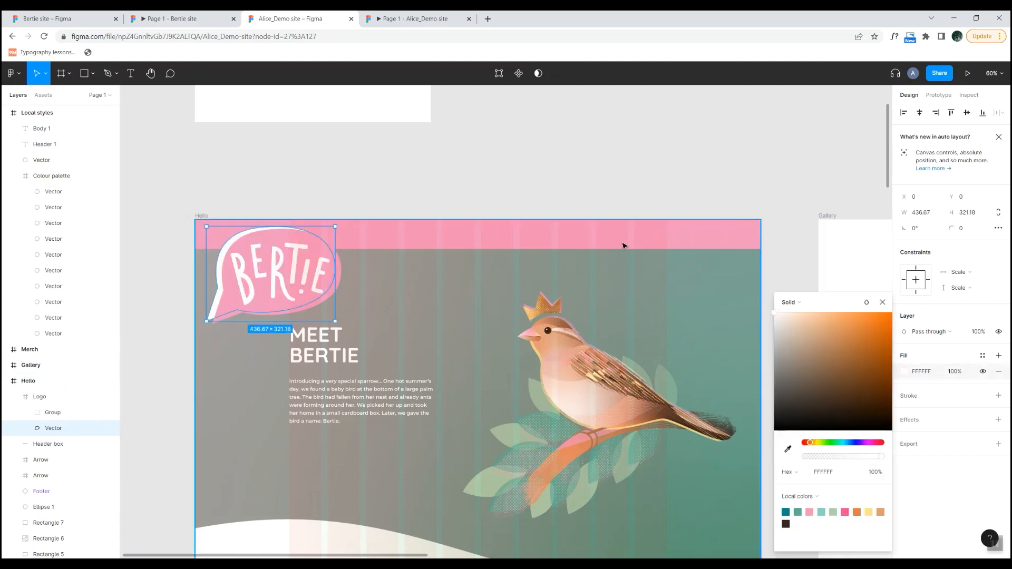
click(177, 262)
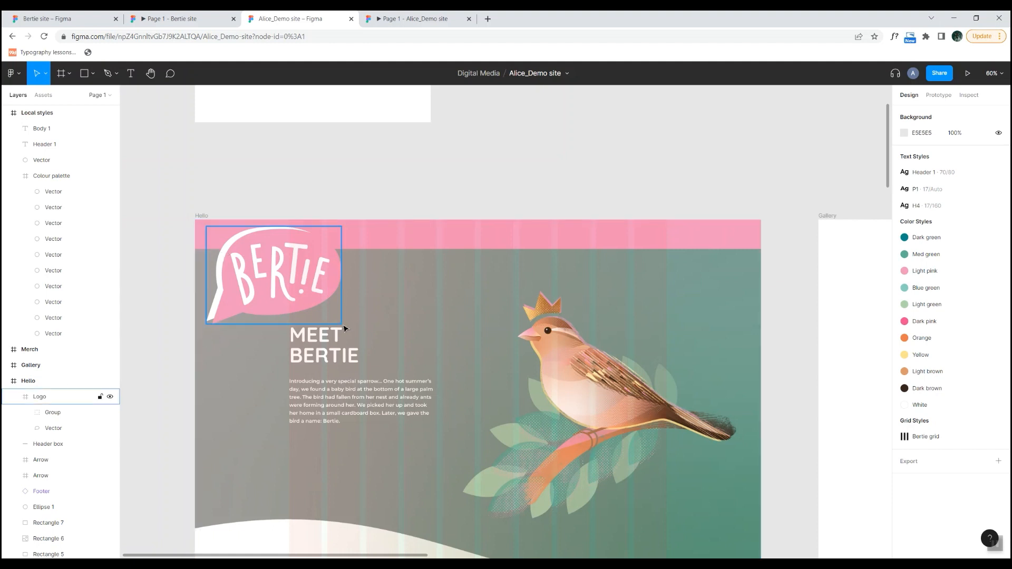
Scale the Logo frame down to about 217 × 156 and position it at about X 47, Y 22.
click(279, 291)
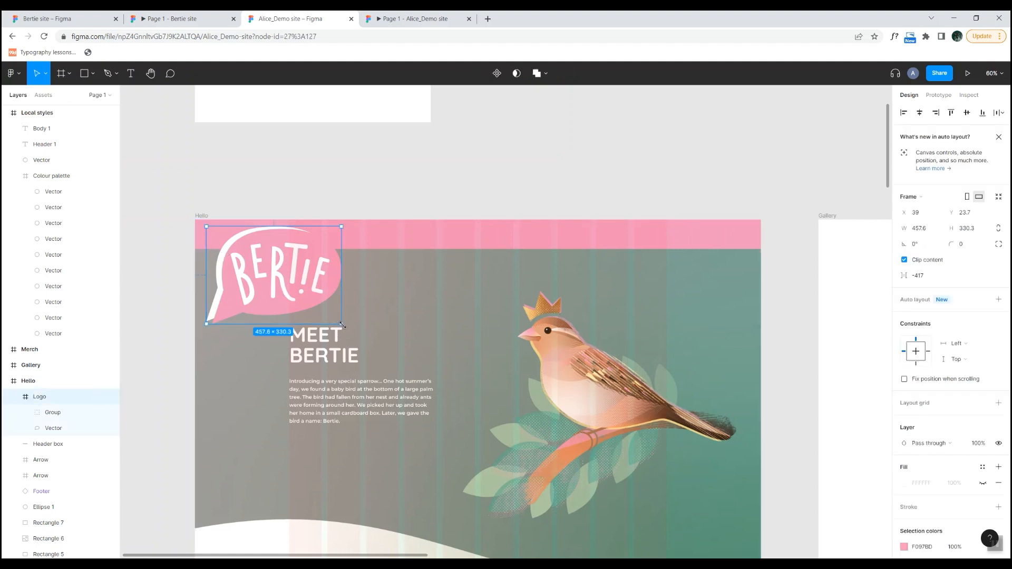
drag(341, 324, 275, 279)
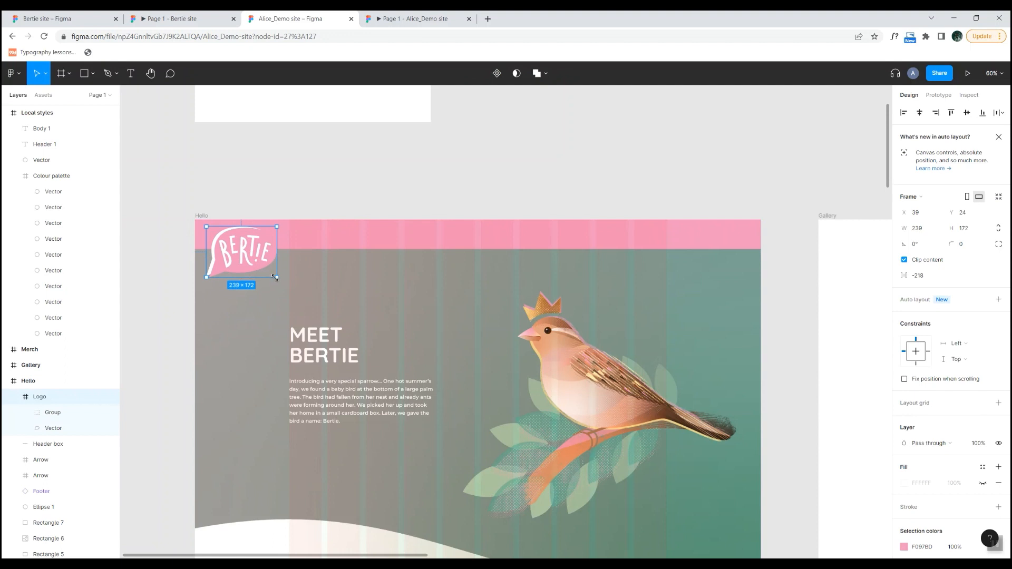
drag(273, 278, 248, 248)
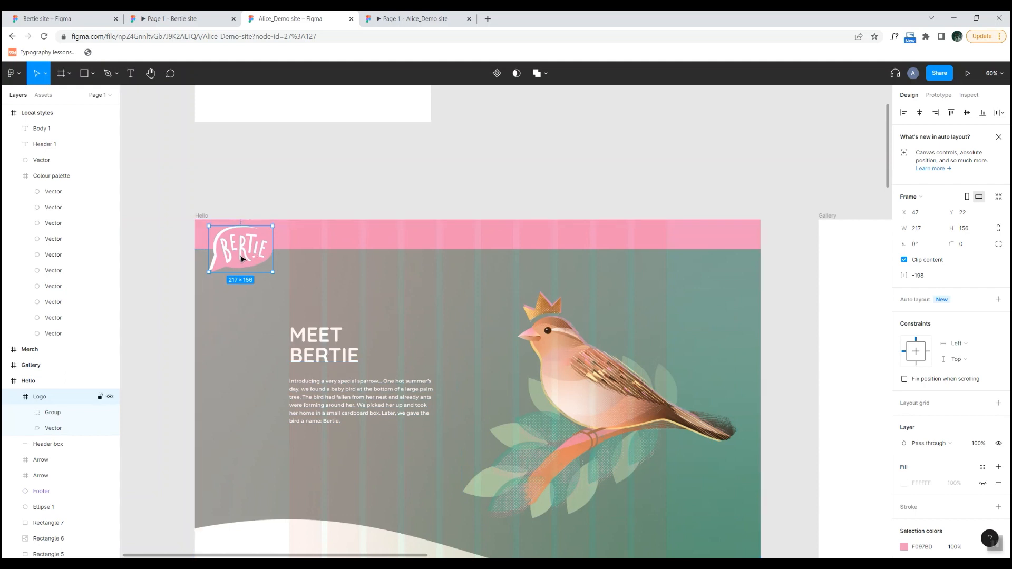
click(182, 299)
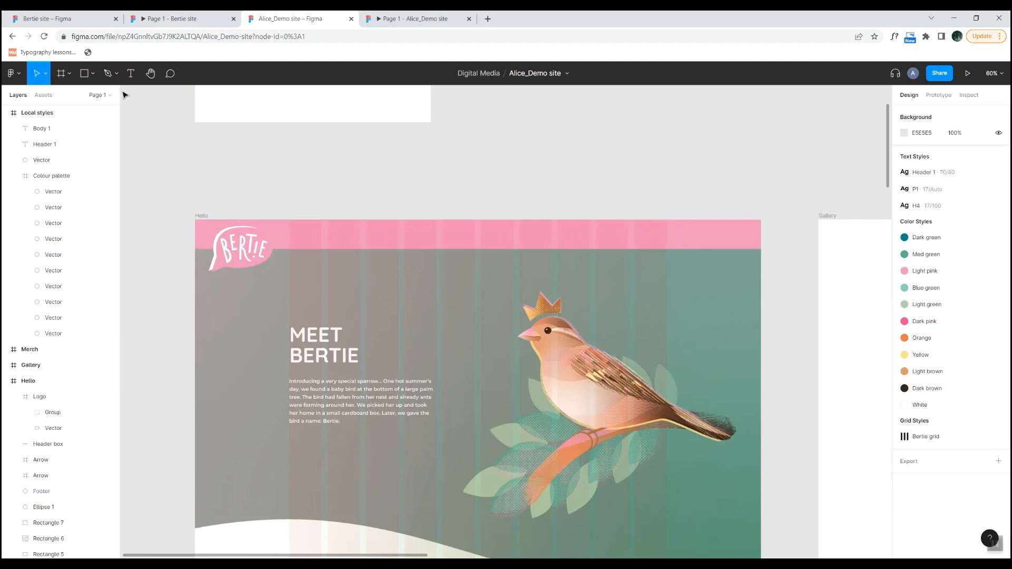
Add a "HELLO" text item on the pink header box at about X 1189, Y 34.
click(128, 73)
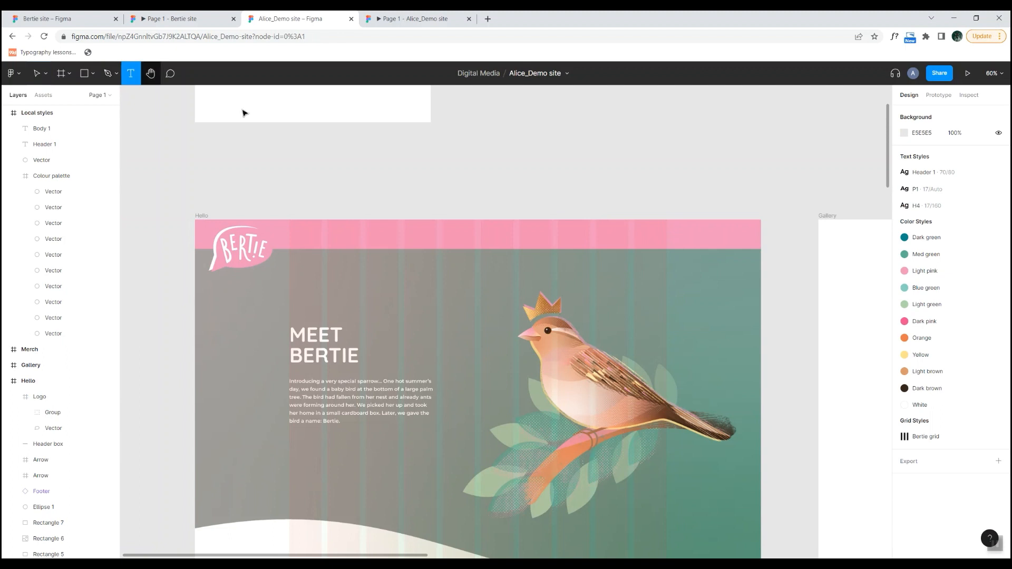
click(547, 231)
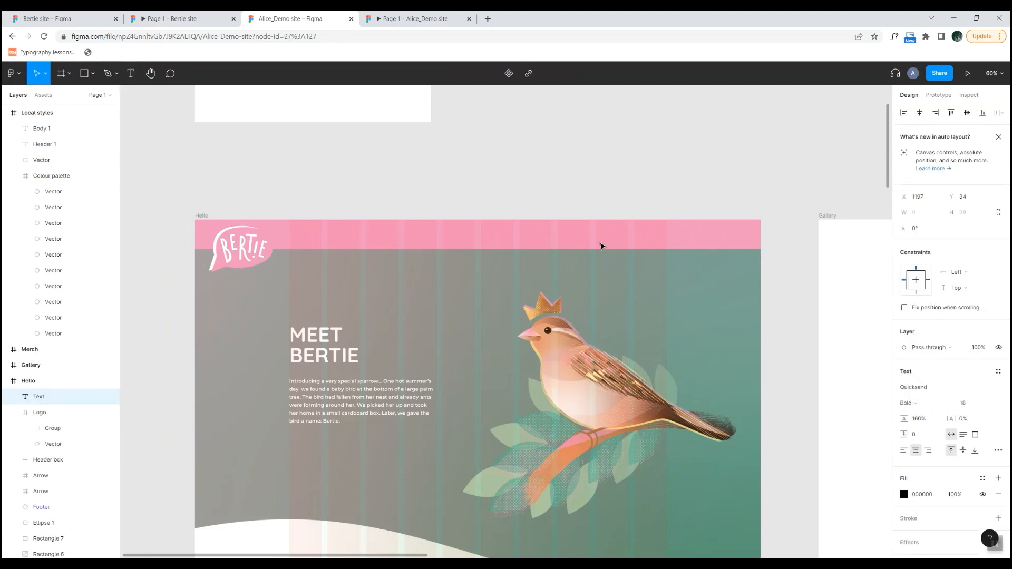
text(HELLO)
key(Escape)
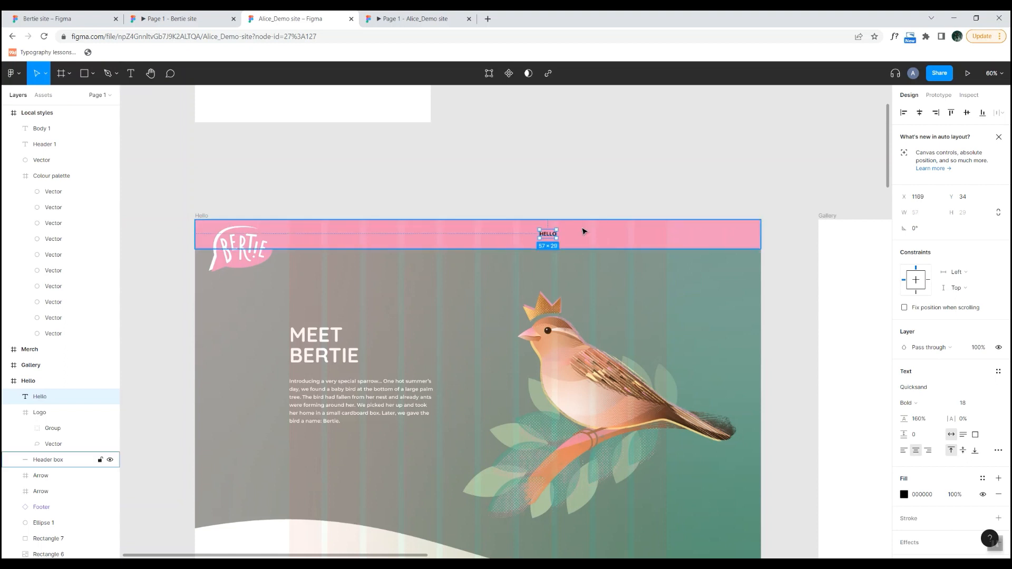
Duplicate the HELLO text along the same line, placing the copy at about X 1283, Y 34.
drag(548, 237, 585, 237)
scroll(595, 238, up, 1)
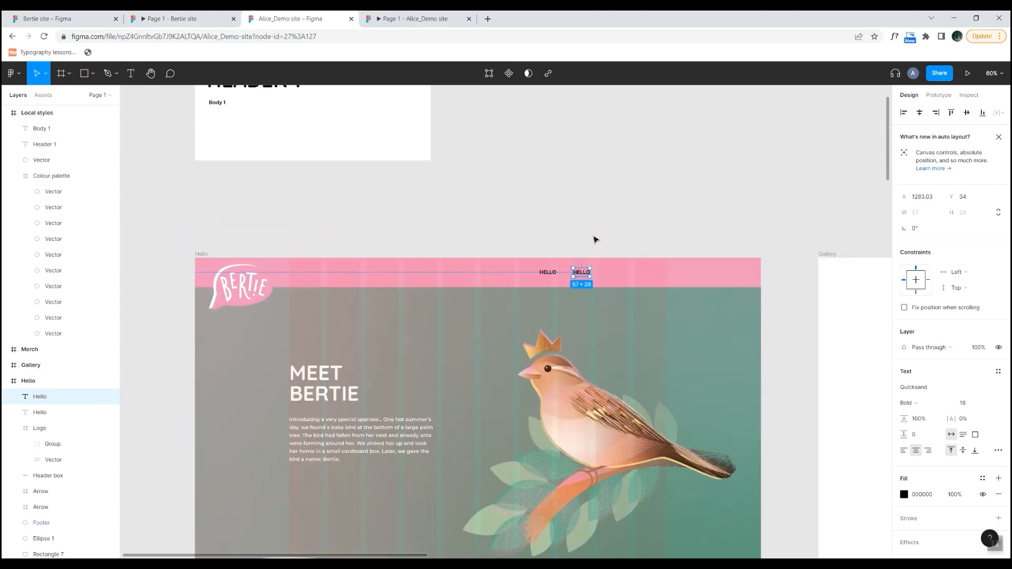
Change the wording of the duplicated HELLO text in the pink header to "GALLERY".
scroll(594, 279, up, 3)
scroll(586, 286, up, 3)
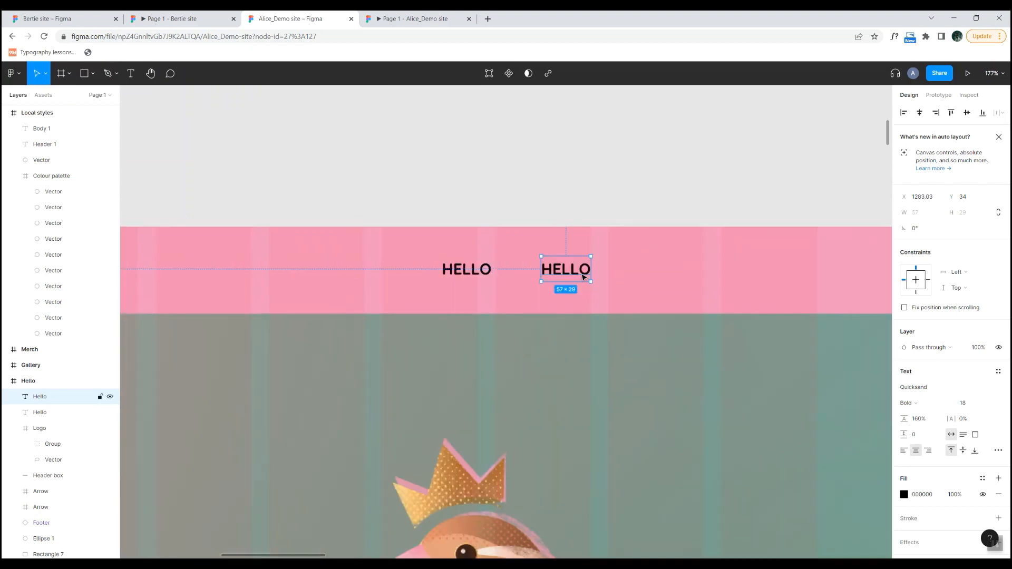
double_click(575, 270)
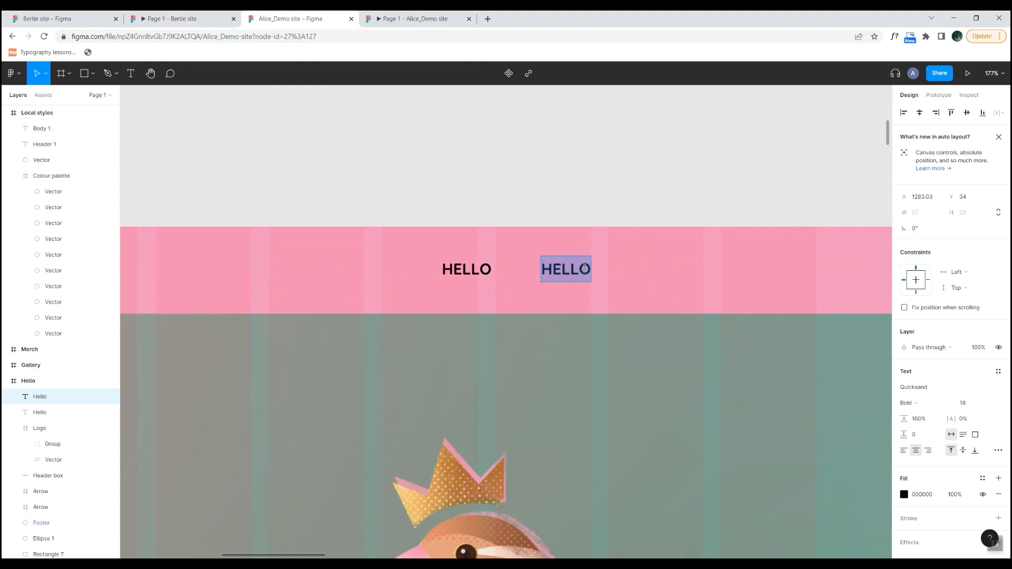
text(GALLERY)
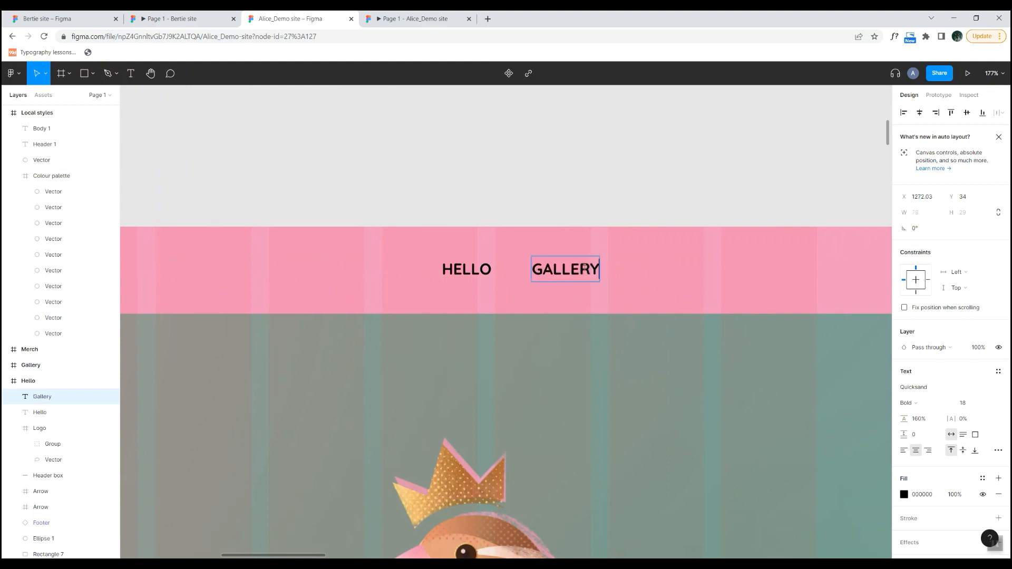
key(Escape)
Duplicate the GALLERY text further along the same line at Y 34 and reword the copy as "MERCH".
drag(560, 269, 680, 273)
double_click(680, 273)
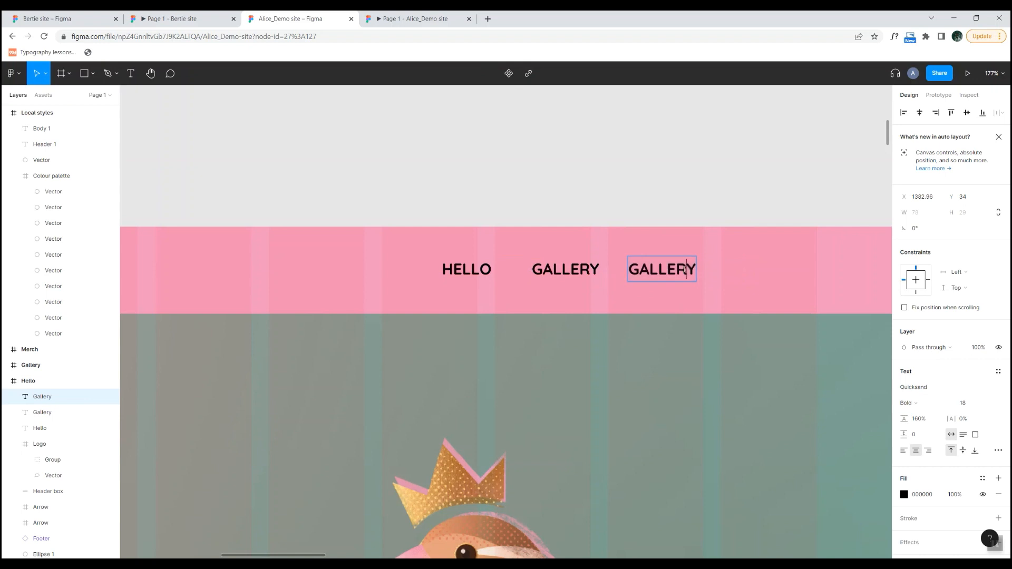
text(MERCH)
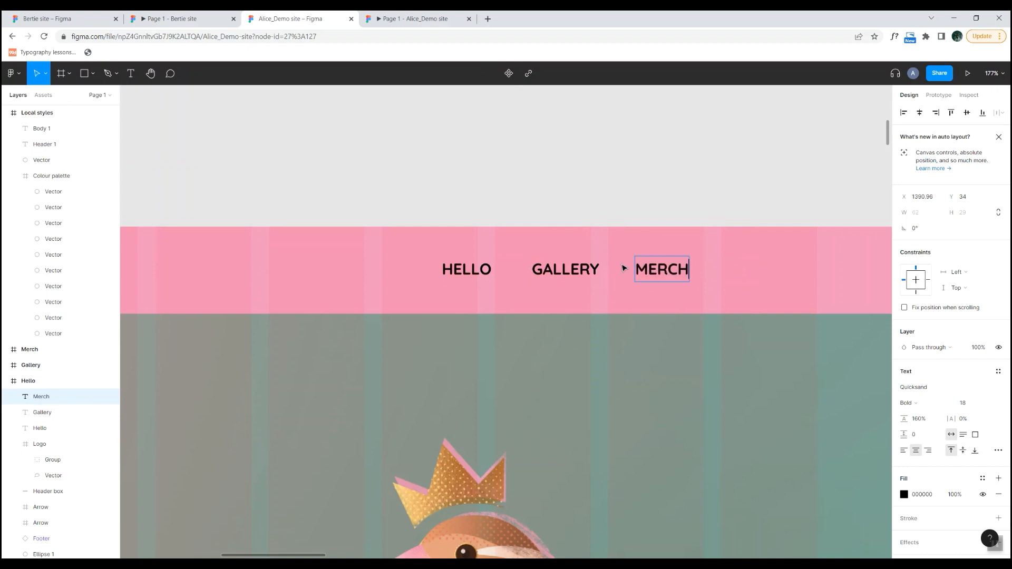
key(Escape)
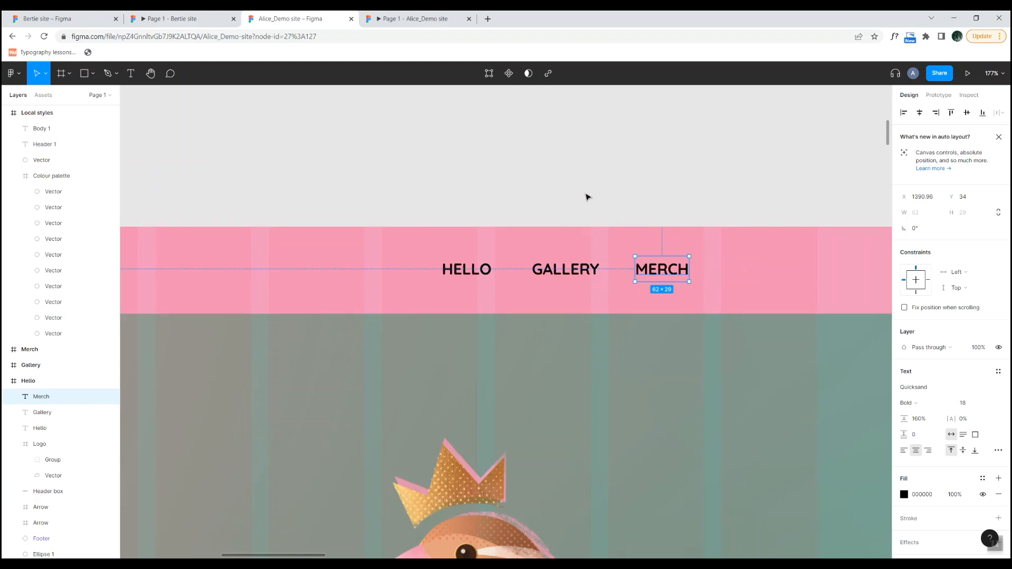
Examine the MERCH text's font, size, line height and letter case settings.
scroll(587, 197, down, 4)
scroll(585, 190, down, 2)
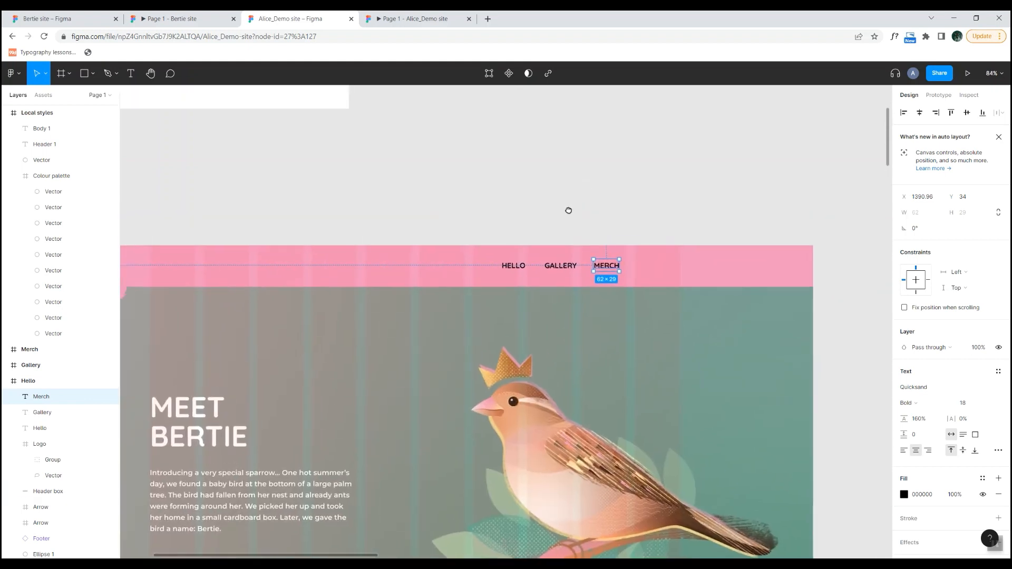
scroll(609, 238, up, 5)
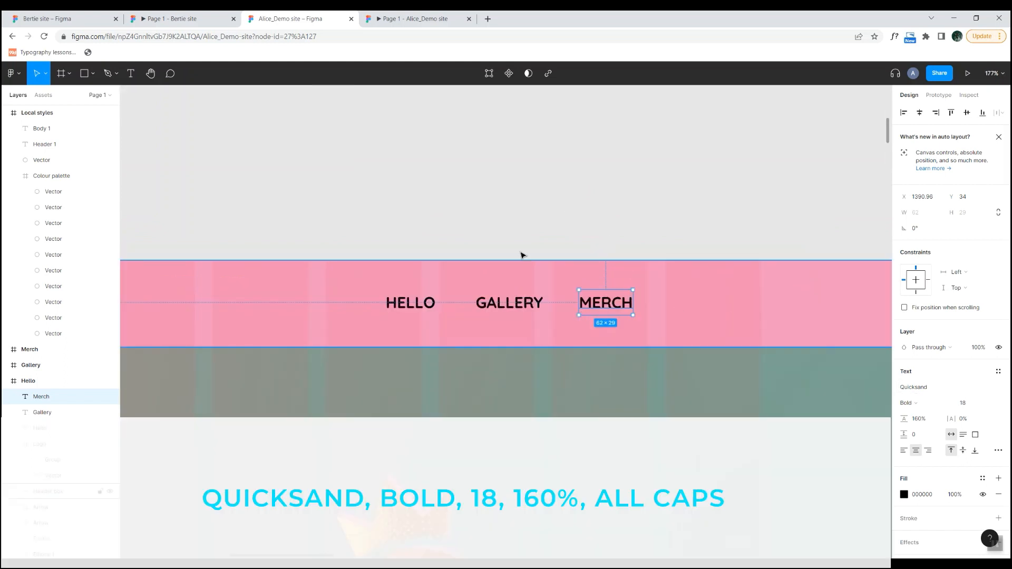
scroll(484, 197, down, 5)
drag(338, 153, 442, 154)
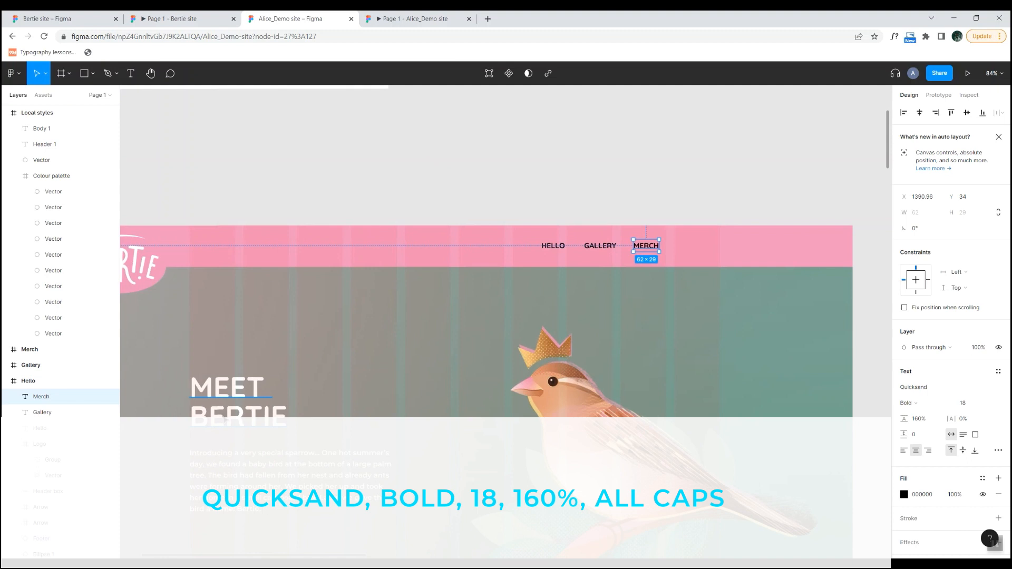
scroll(772, 277, up, 3)
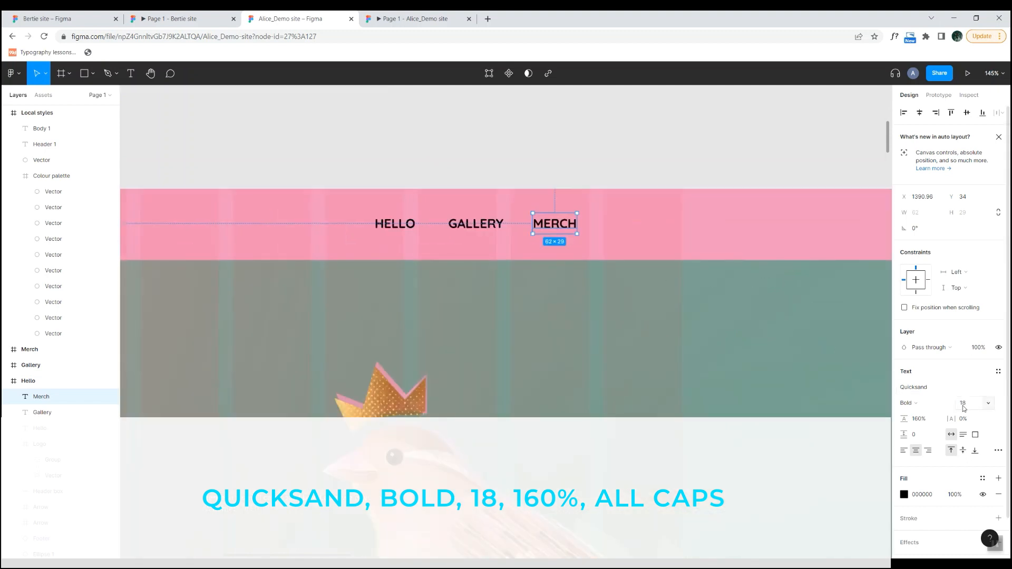
scroll(493, 267, down, 5)
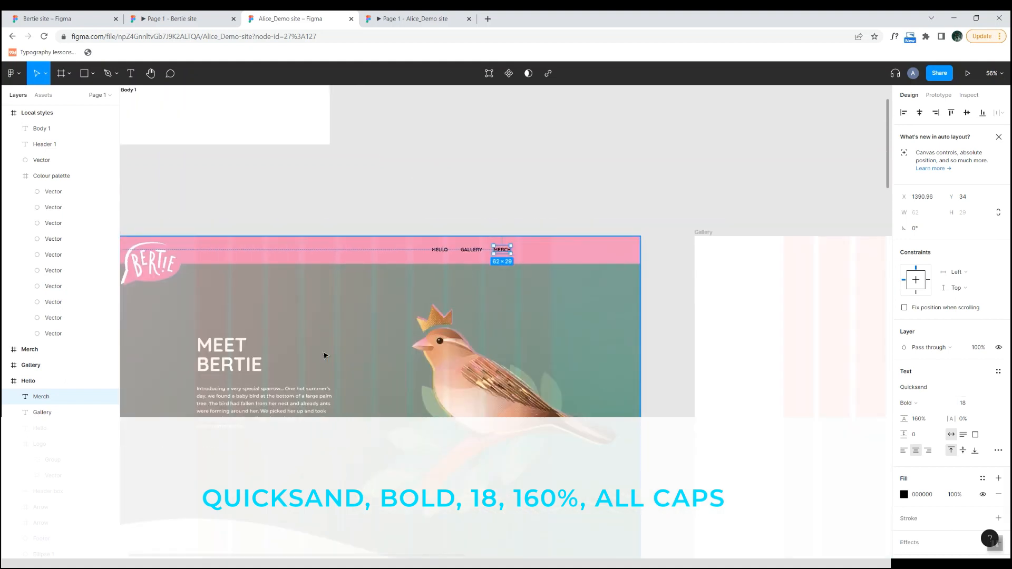
click(284, 413)
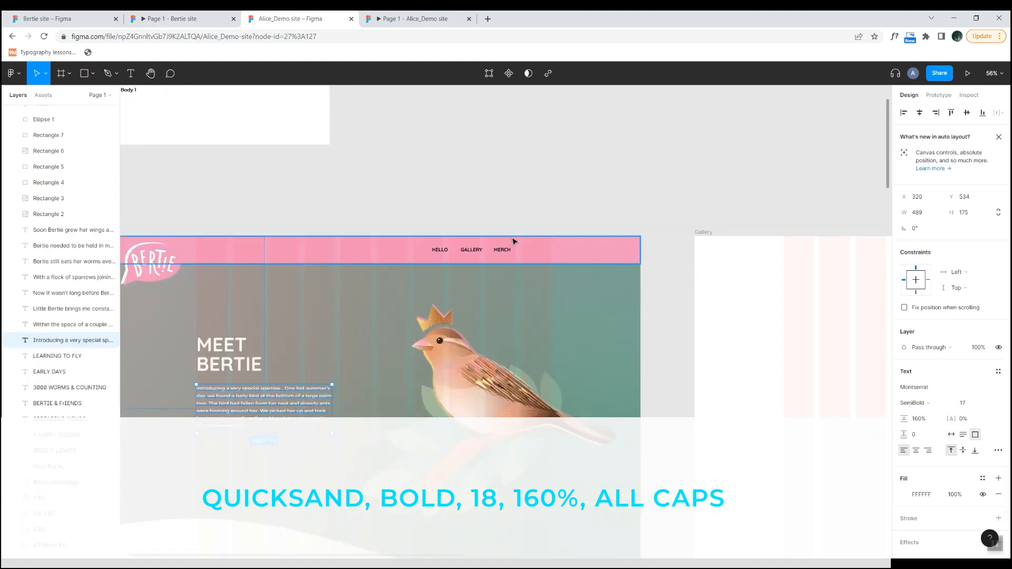
scroll(511, 239, up, 5)
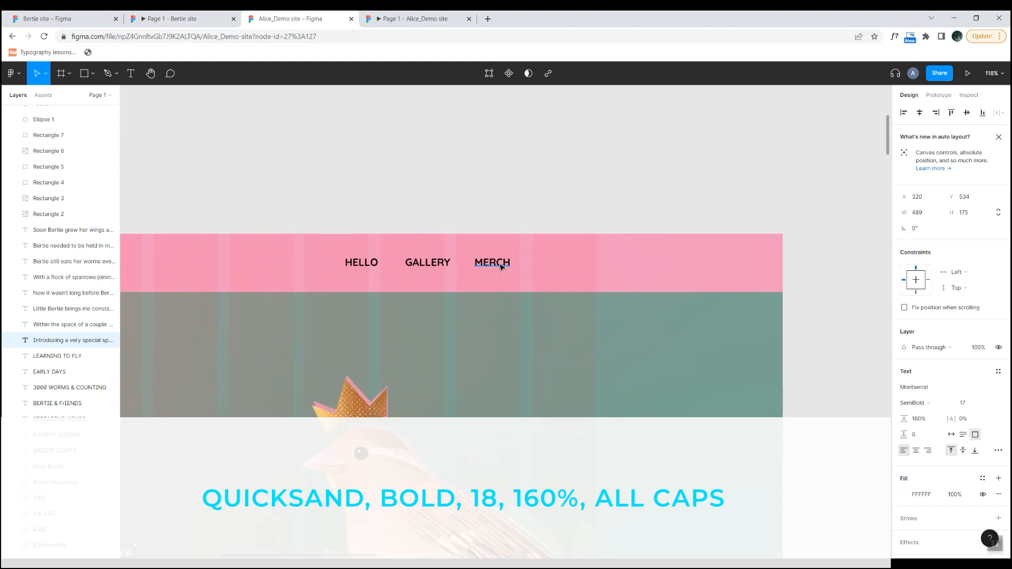
click(501, 267)
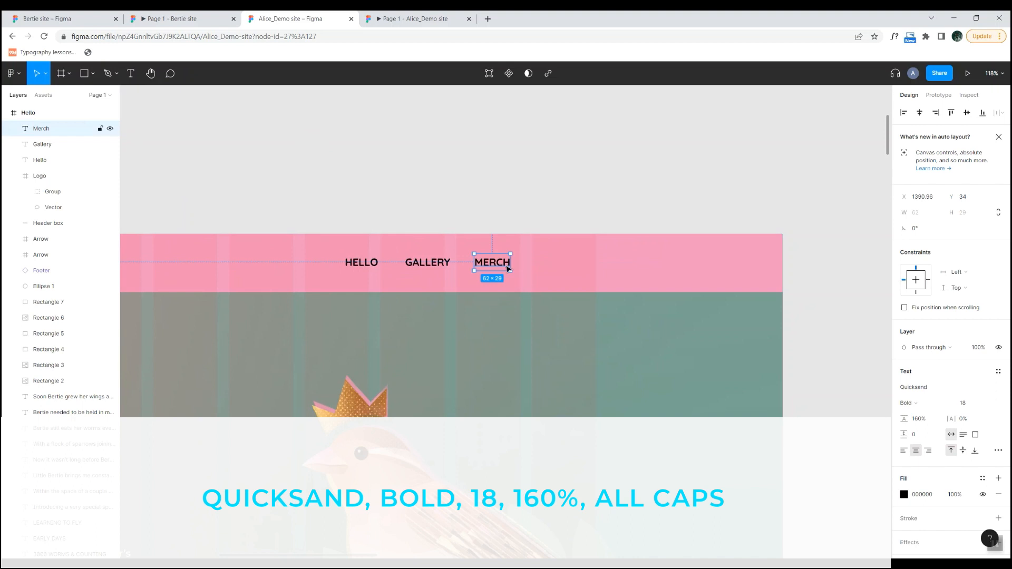
click(998, 452)
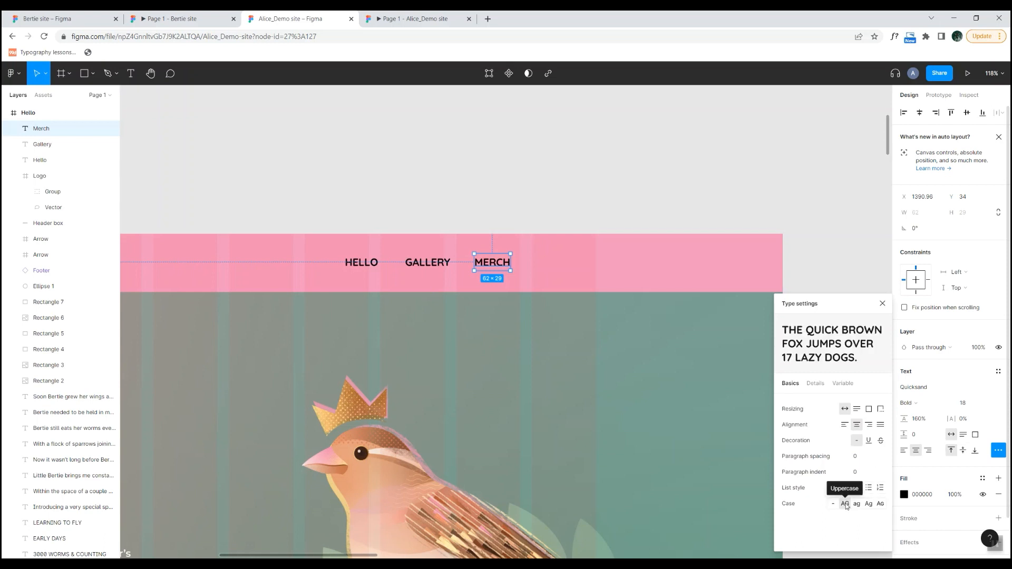
click(865, 289)
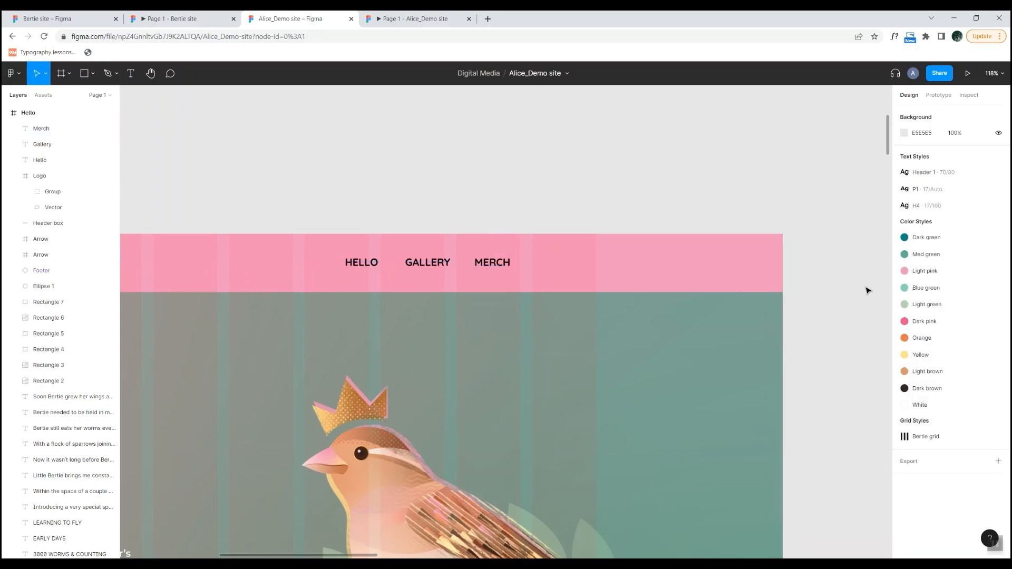
Set the fill colour of the MERCH text to white FFFFFF.
click(481, 266)
click(904, 494)
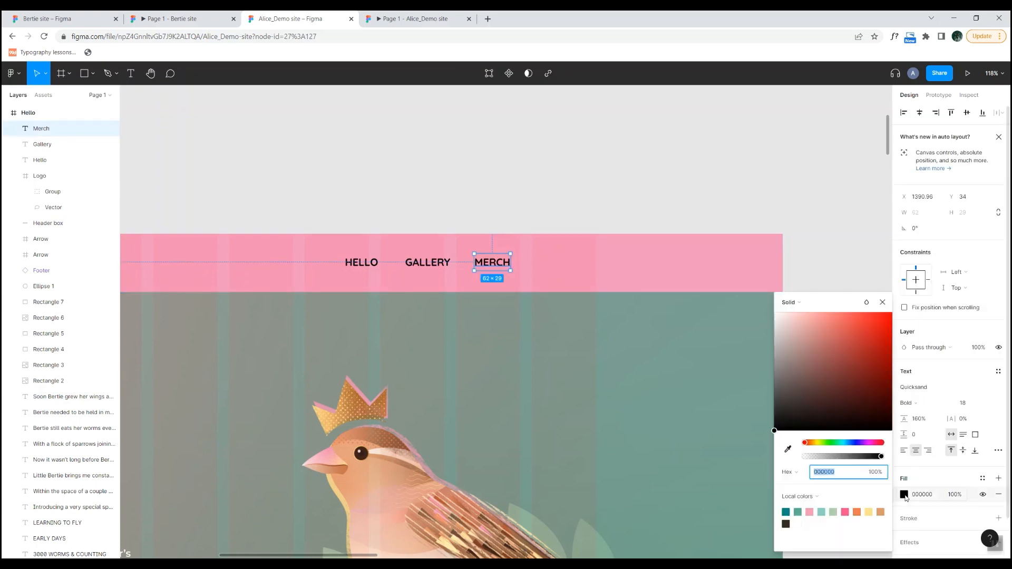
text(fff)
key(Return)
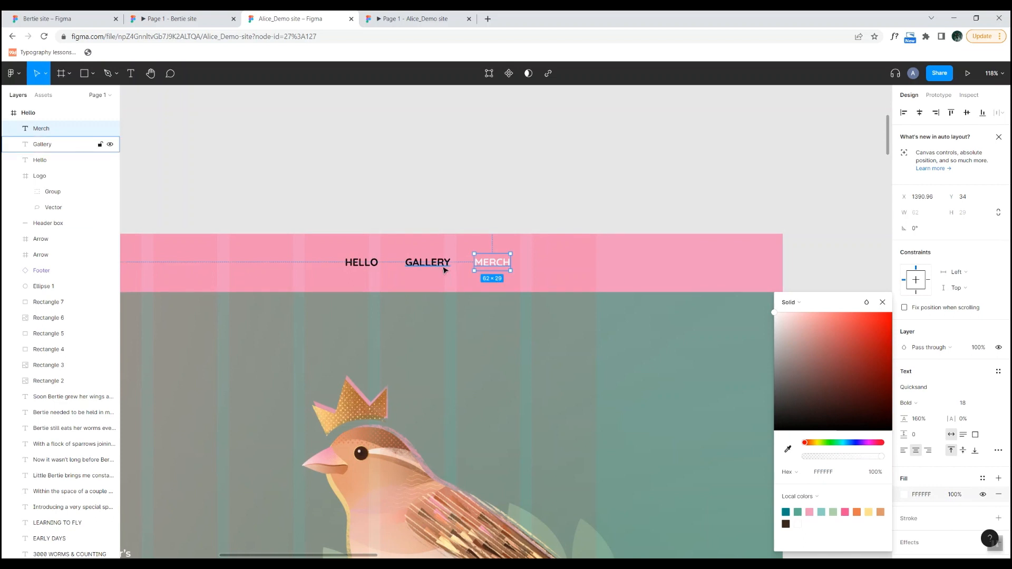
Recolour the GALLERY and HELLO texts in the header to white.
click(428, 262)
click(904, 494)
drag(790, 337, 752, 294)
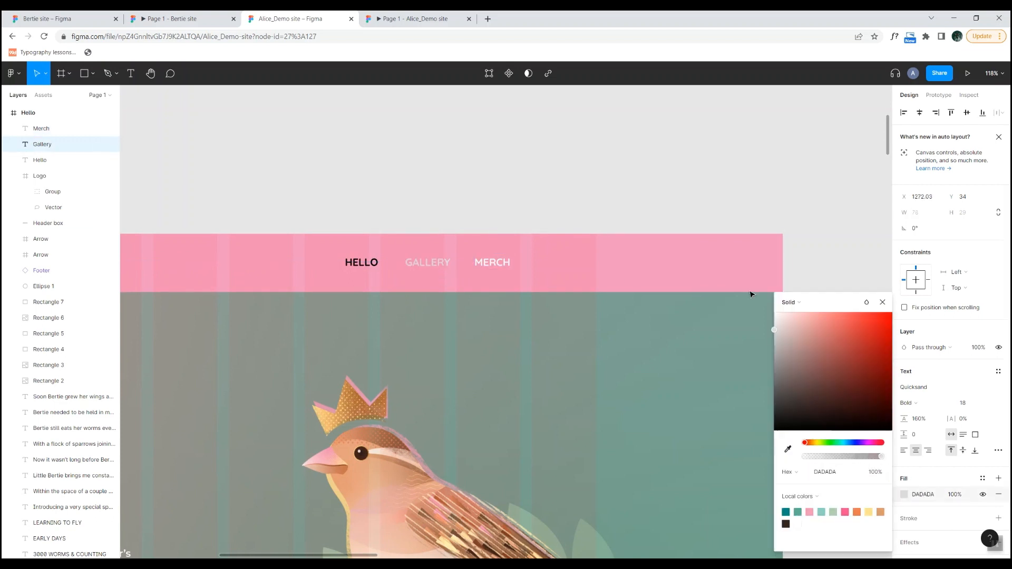
click(362, 267)
click(903, 494)
drag(790, 337, 739, 265)
click(571, 174)
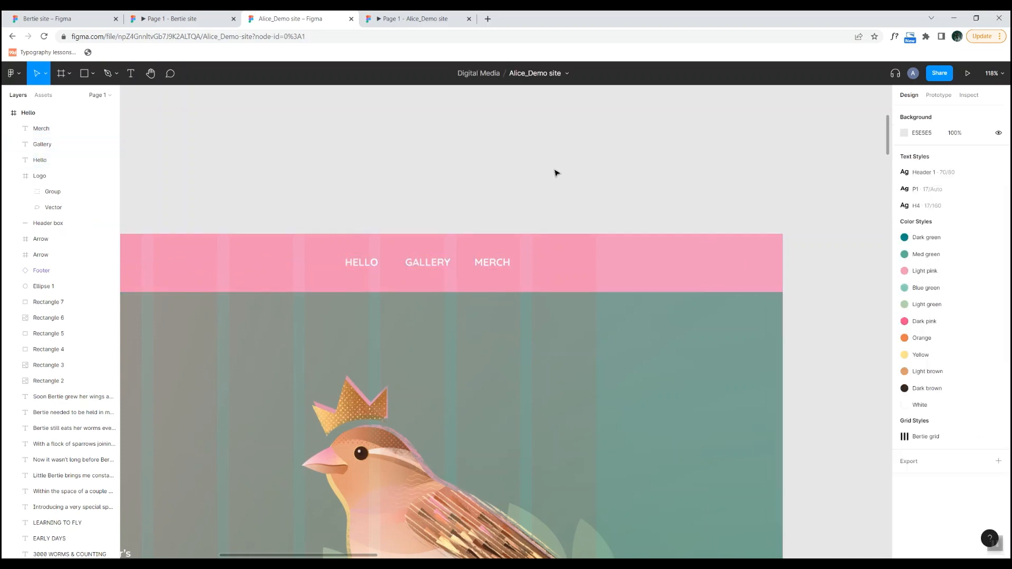
Scatter the three navigation texts unevenly, moving HELLO to about X 1205, Y 42, GALLERY slightly higher and MERCH slightly lower.
click(494, 267)
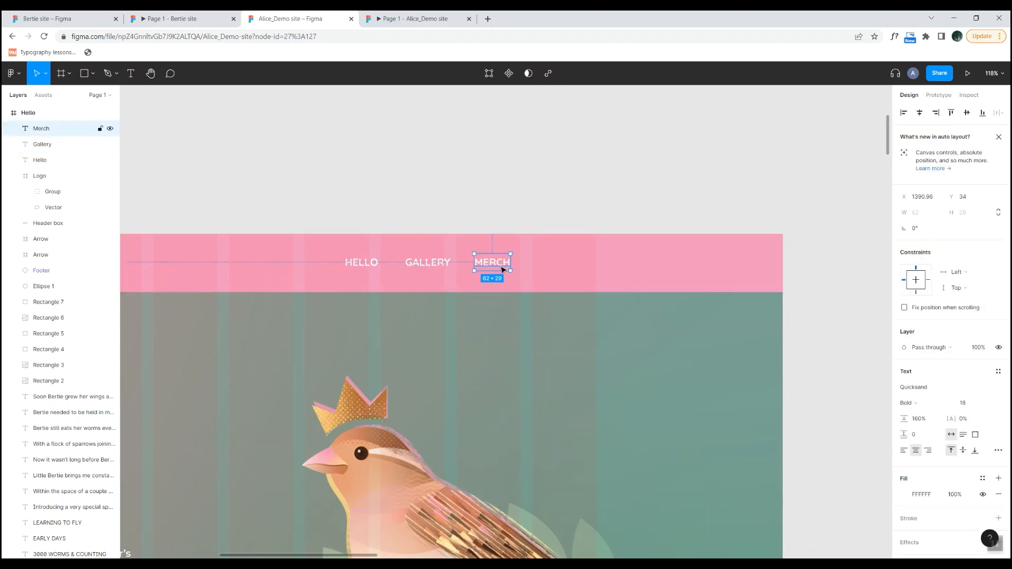
drag(496, 269, 440, 258)
click(367, 266)
drag(367, 266, 389, 270)
click(474, 194)
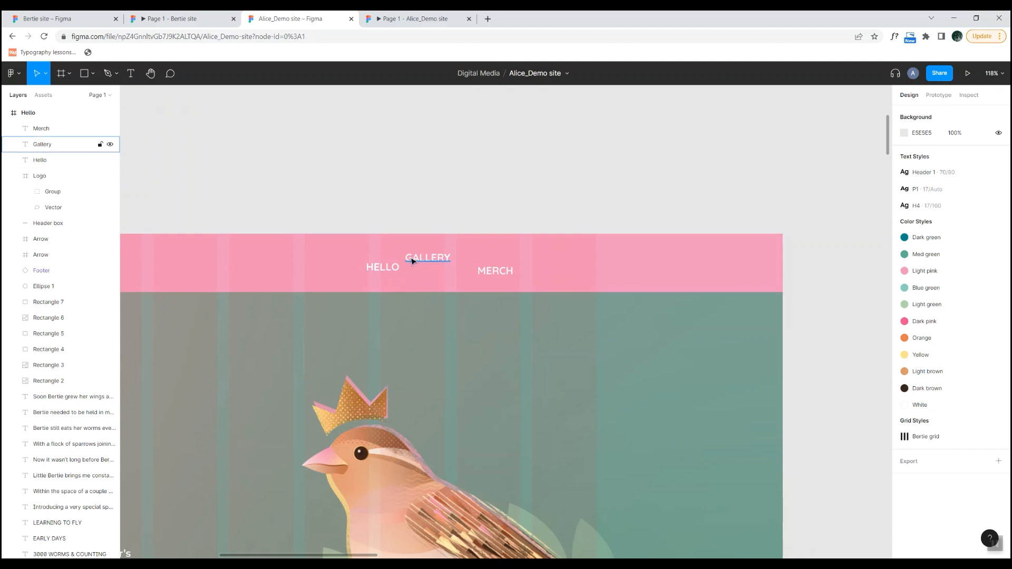
Combine the HELLO, GALLERY and MERCH texts into one auto layout frame.
click(389, 270)
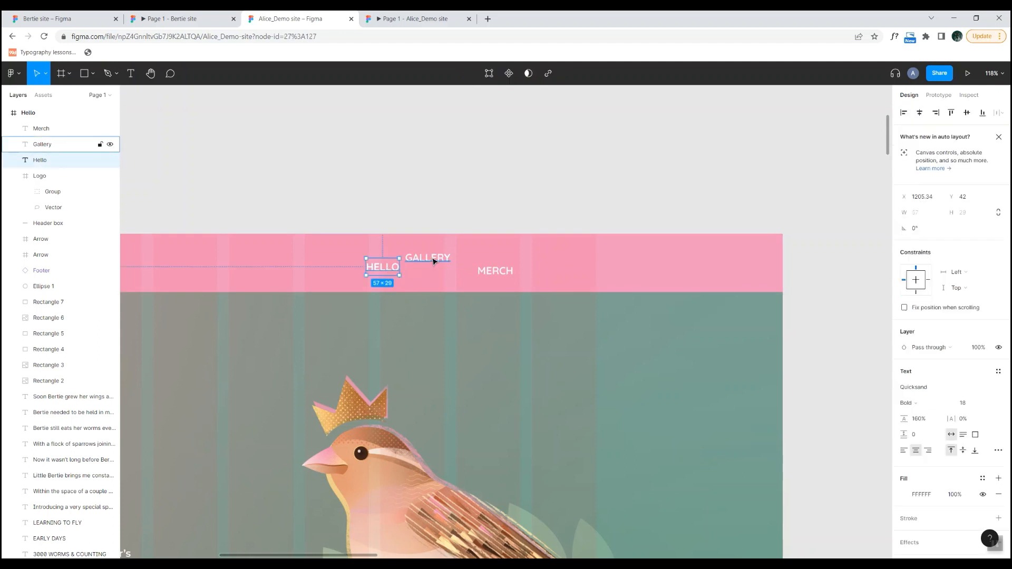
shift+click(432, 260)
shift+click(499, 272)
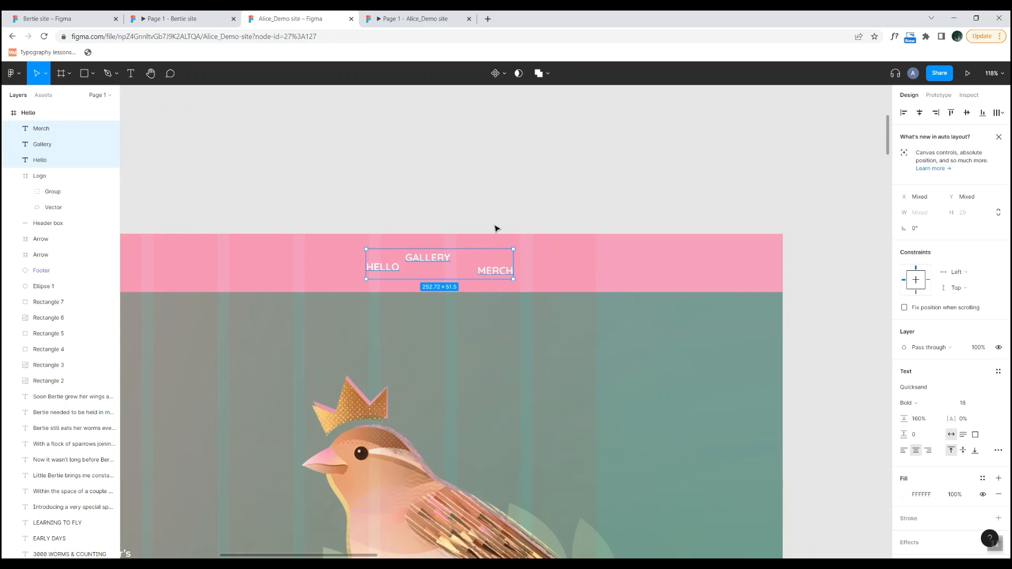
right_click(485, 274)
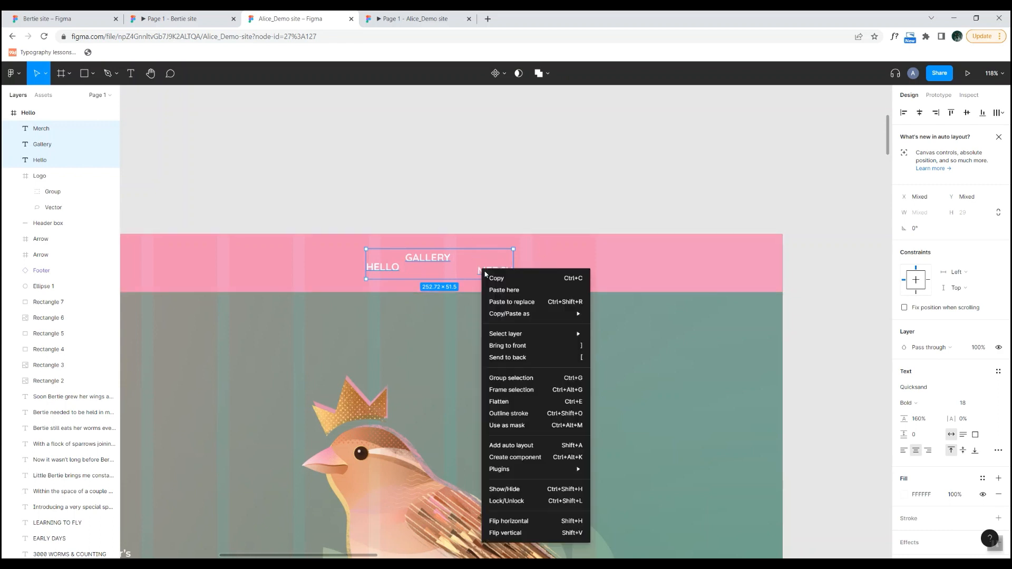
click(524, 448)
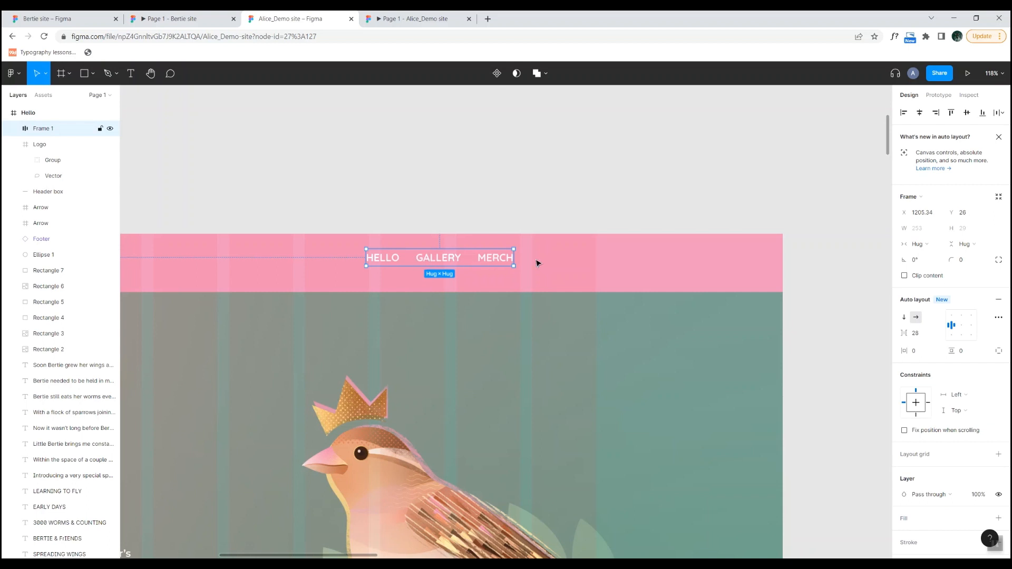
Set the spacing between items in the navigation auto layout frame to 40.
mouse_move(911, 332)
mouse_down()
mouse_move(965, 333)
mouse_move(840, 332)
mouse_move(927, 333)
mouse_up()
click(922, 333)
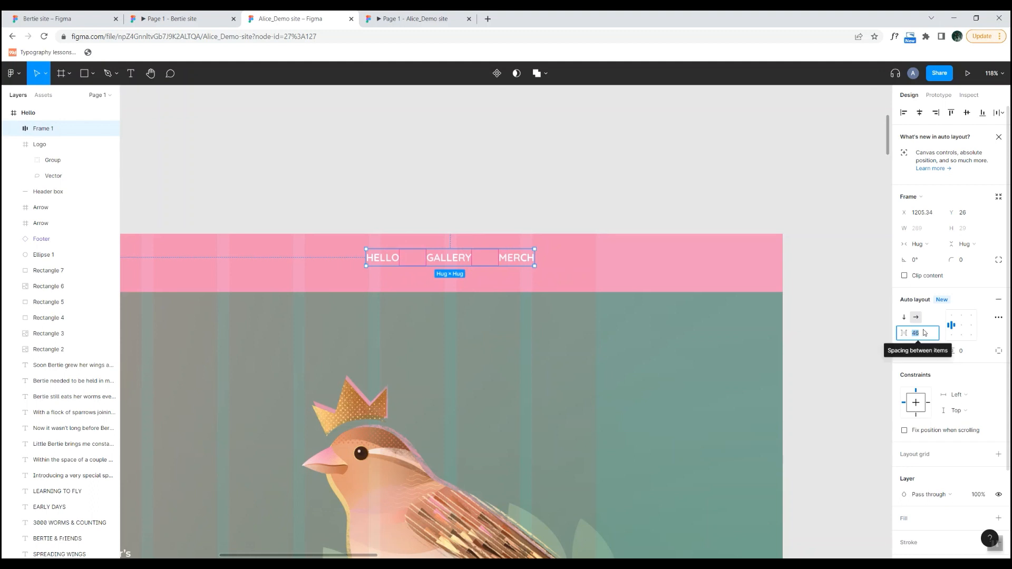
text(40)
key(Return)
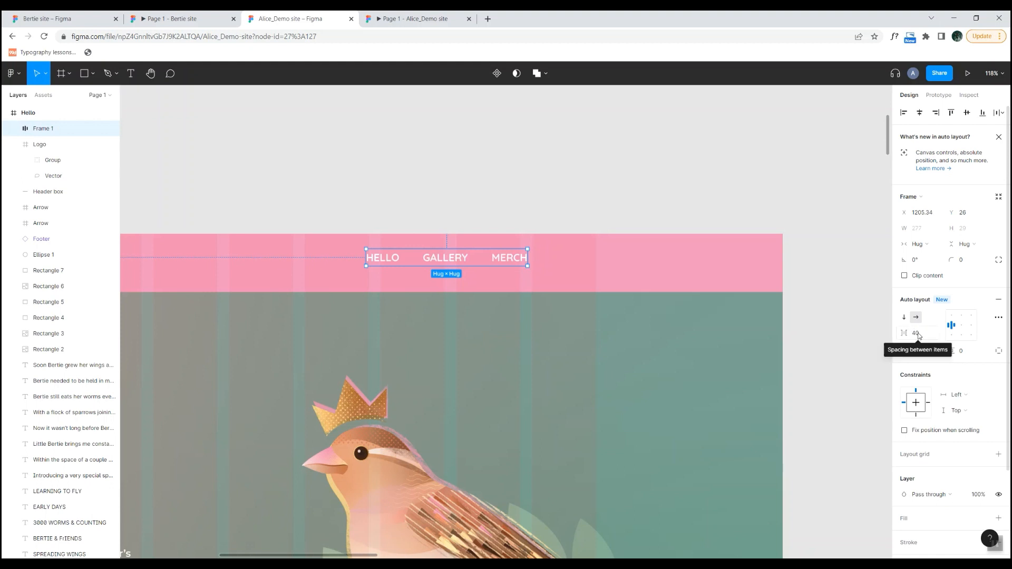
Widen the navigation frame's spacing between items to 50.
click(936, 334)
text(50)
key(Return)
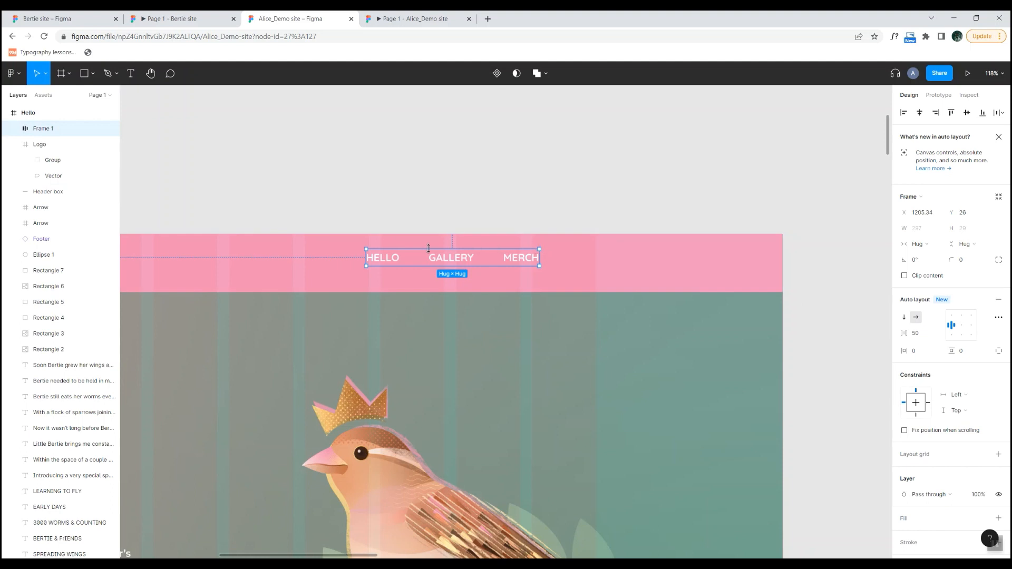
Try a horizontal padding of 61 and a vertical padding of 13 on the navigation frame, undoing each change.
drag(904, 350, 956, 350)
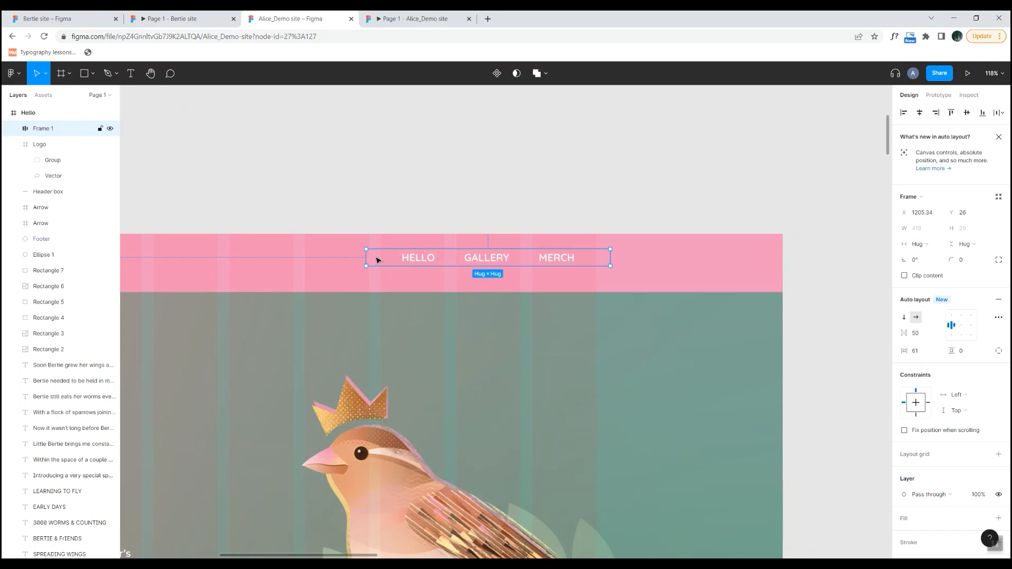
key(ctrl+z)
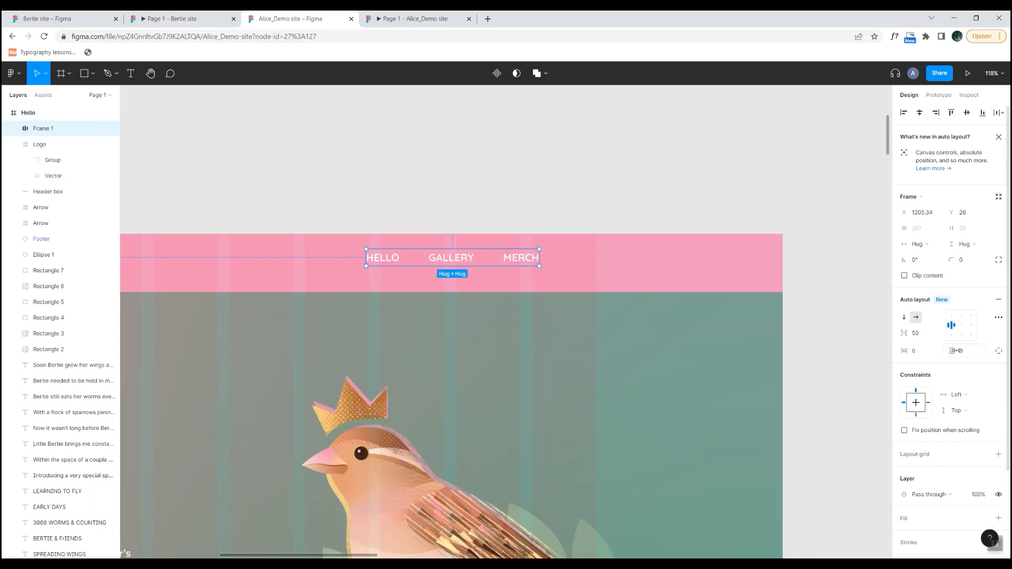
drag(951, 350, 958, 350)
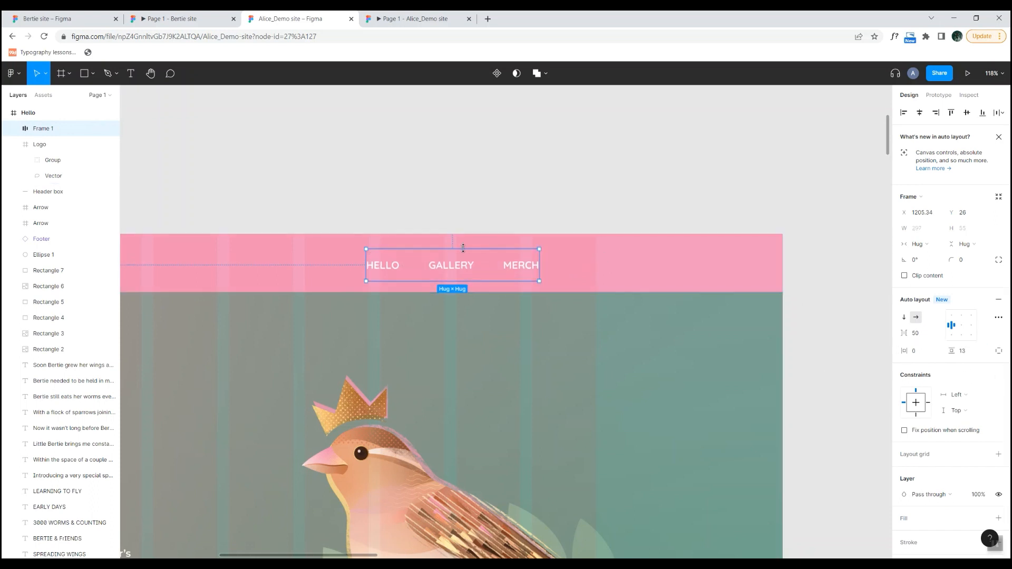
key(ctrl+z)
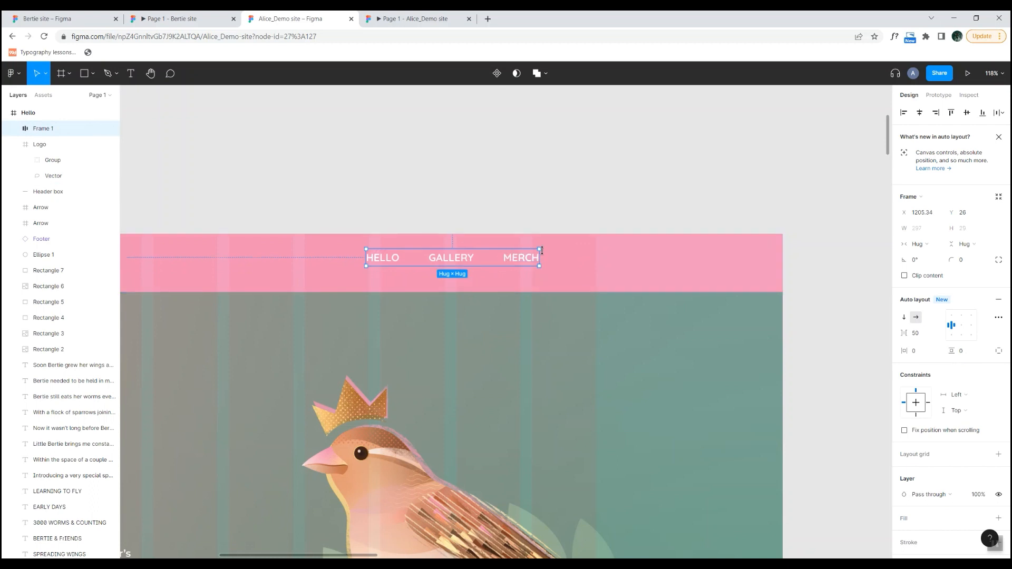
Try extending the GALLERY menu text to GALLERY OF IMAGES to test the auto layout, and undo the text change.
click(538, 212)
click(456, 262)
double_click(456, 261)
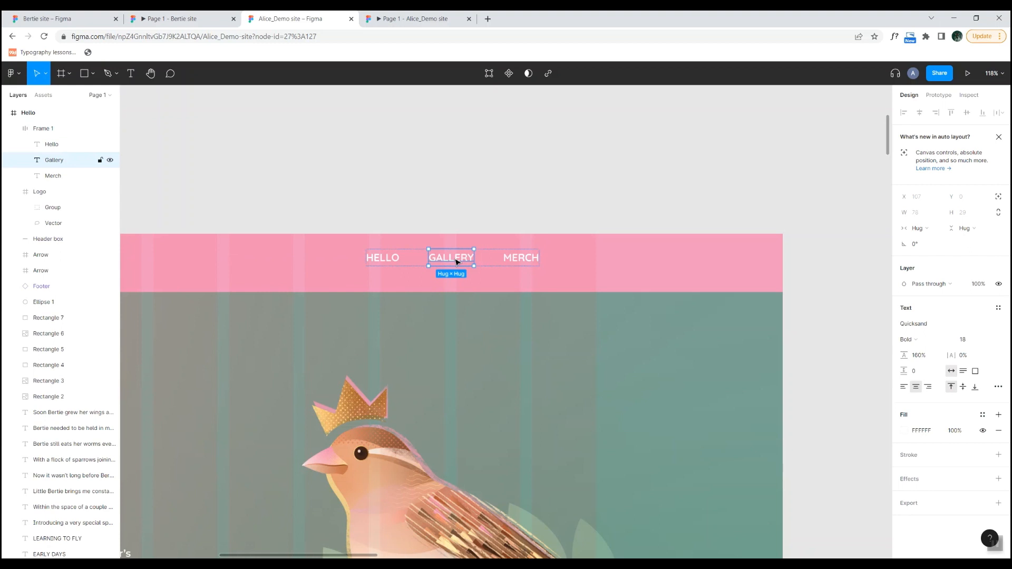
double_click(456, 262)
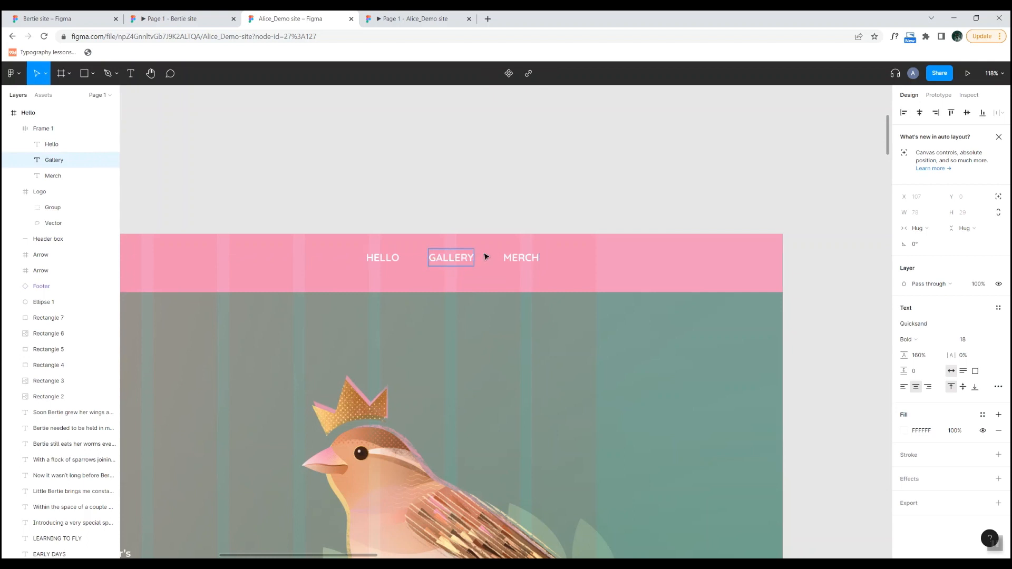
text(of images)
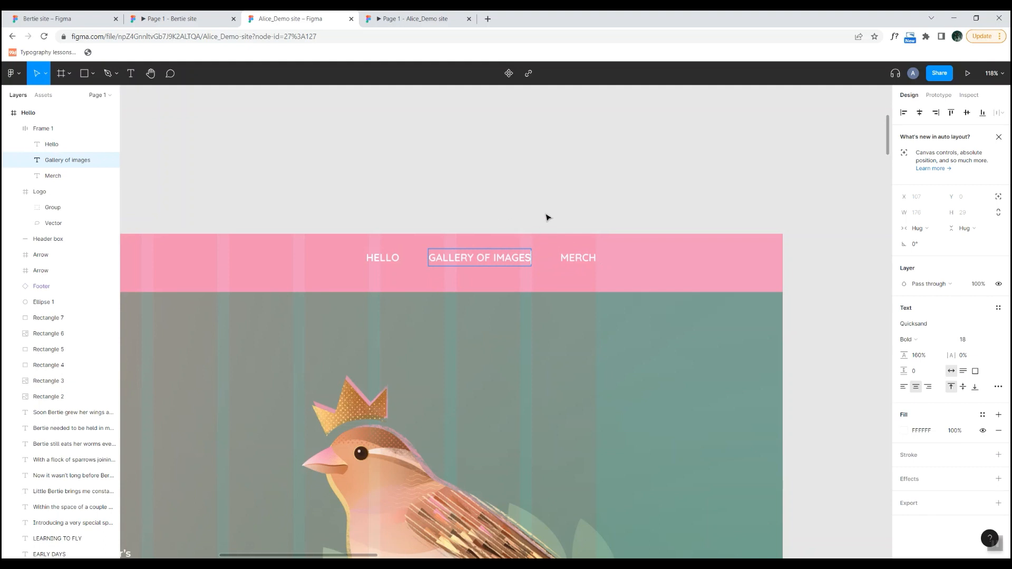
key(ctrl+z)
key(ctrl+z)
Rename the auto layout frame holding the three navigation links as Menu.
click(46, 131)
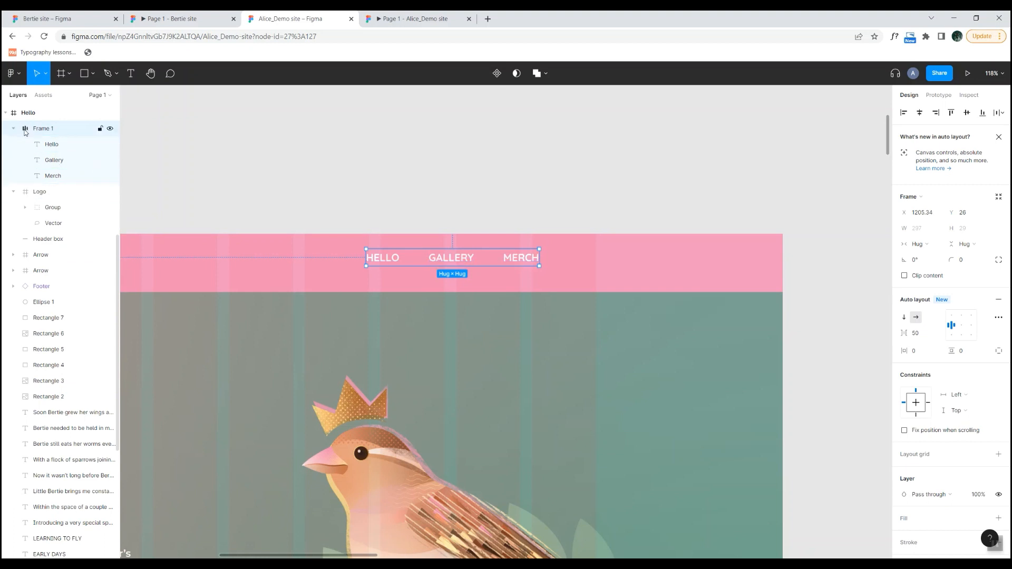
double_click(47, 130)
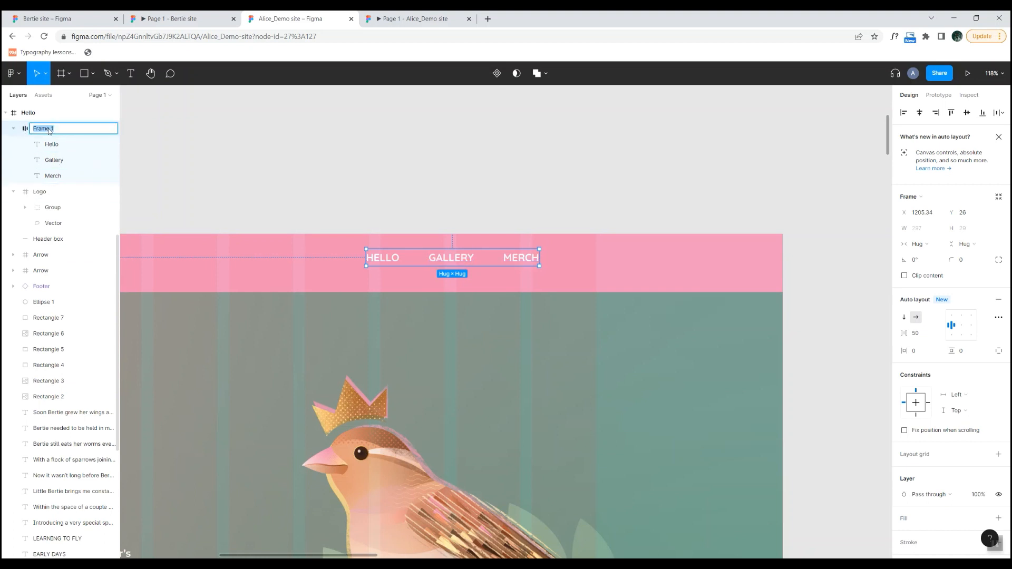
text(Menu)
key(Return)
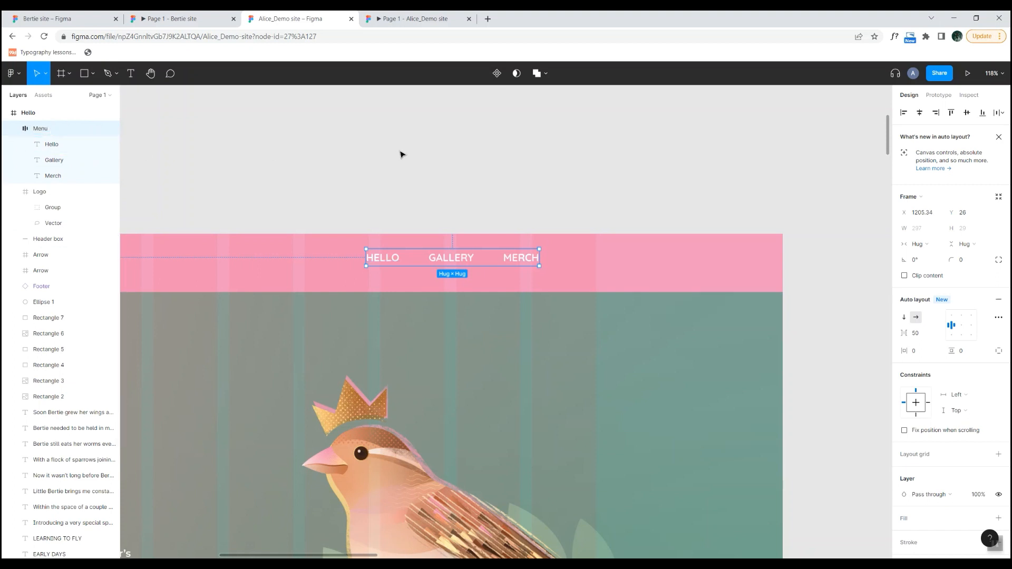
Move the Menu frame to the right end of the pink header box, at about X 1541, Y 43.
click(423, 173)
drag(519, 259, 712, 269)
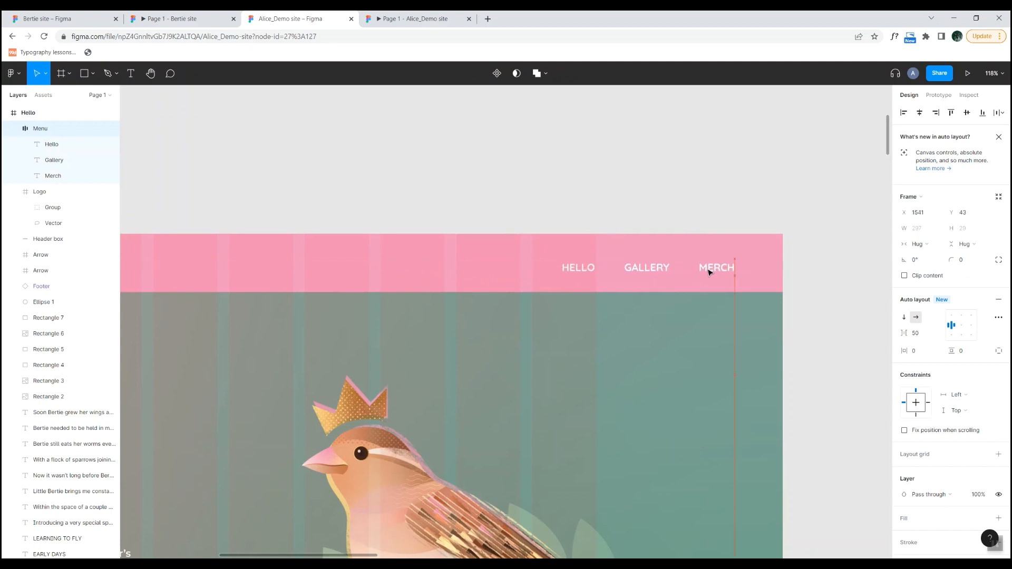
click(544, 203)
Present the prototype to check the finished header, and return to the design file.
scroll(544, 203, down, 5)
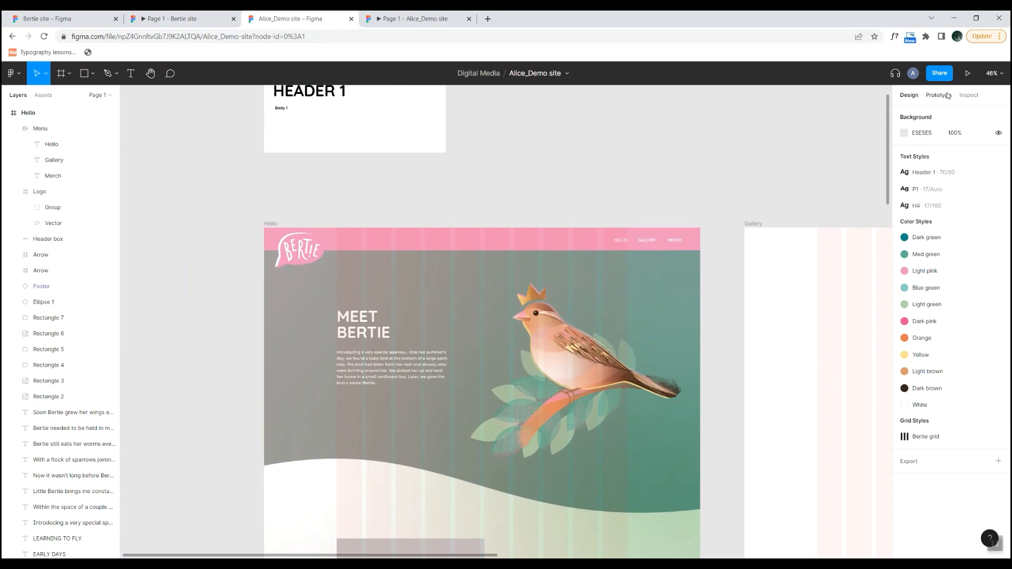
click(968, 75)
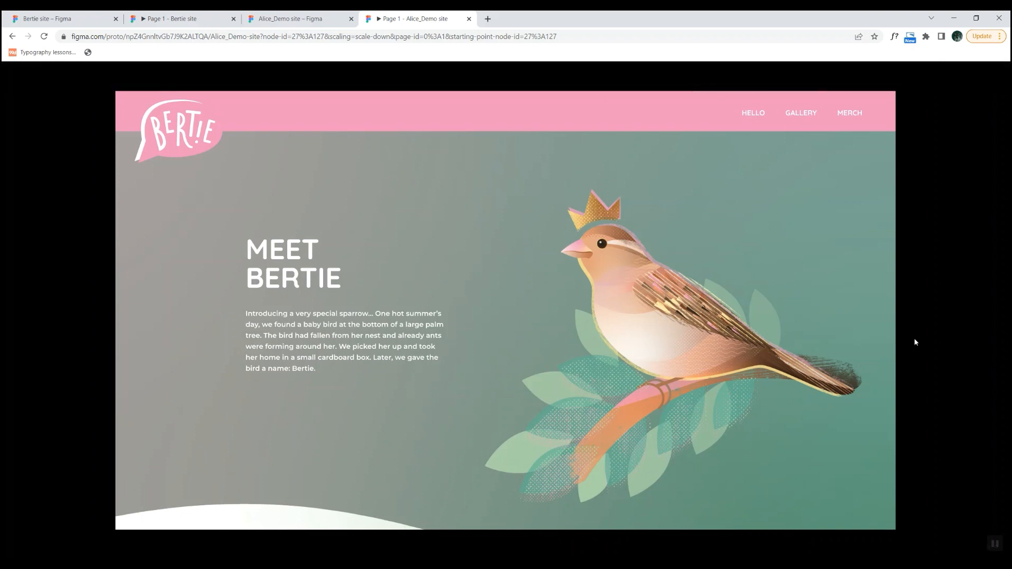
click(291, 19)
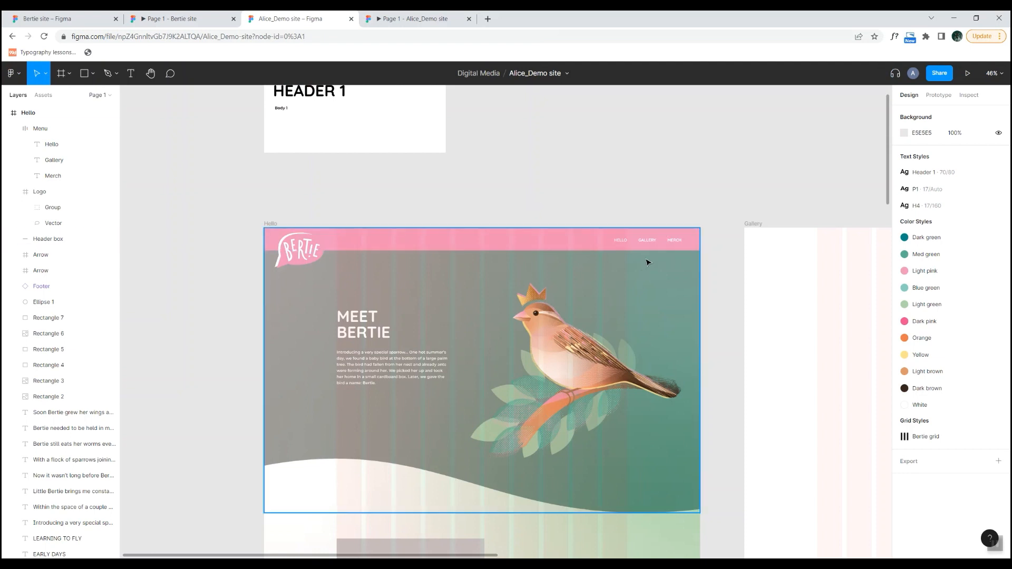
Wrap the HELLO text inside the Menu in its own frame and rename that frame Hello.
scroll(665, 260, up, 1)
scroll(665, 260, up, 5)
click(540, 214)
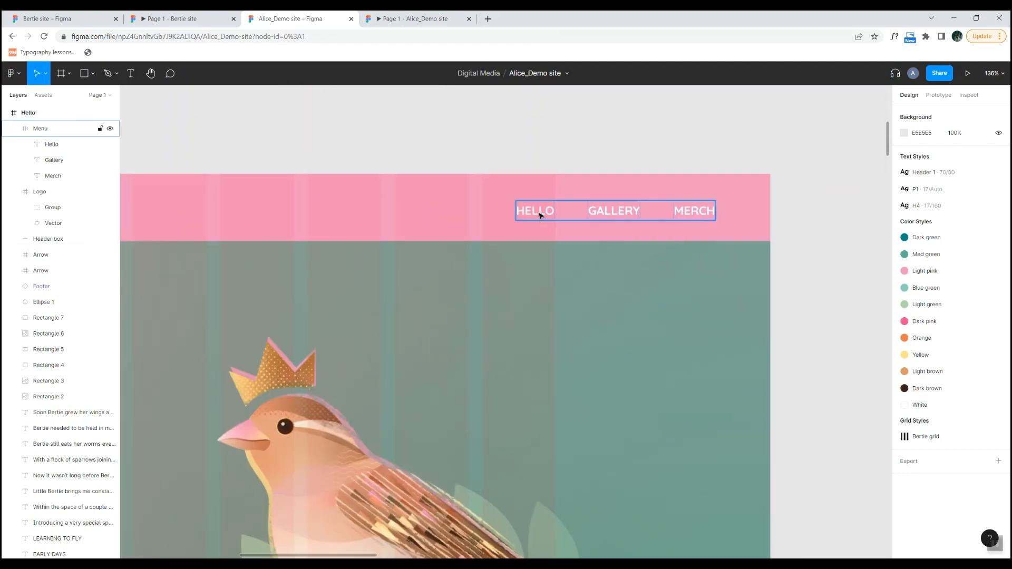
double_click(540, 214)
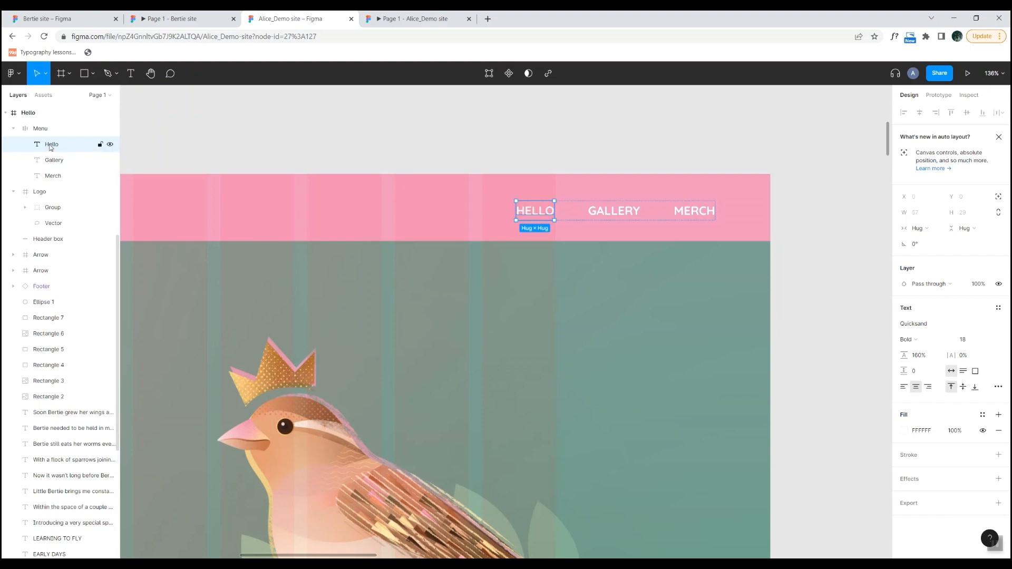
right_click(531, 210)
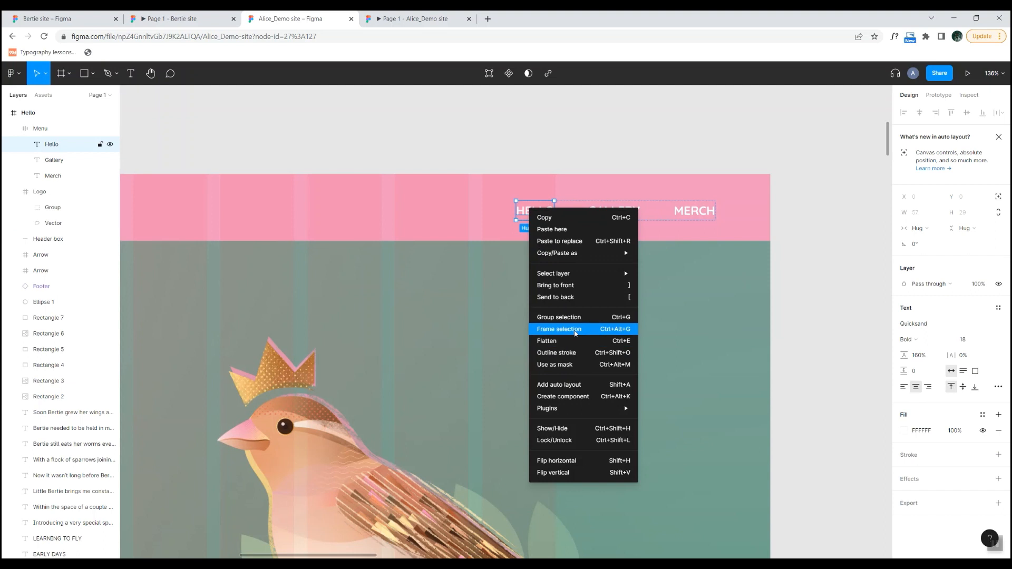
click(576, 329)
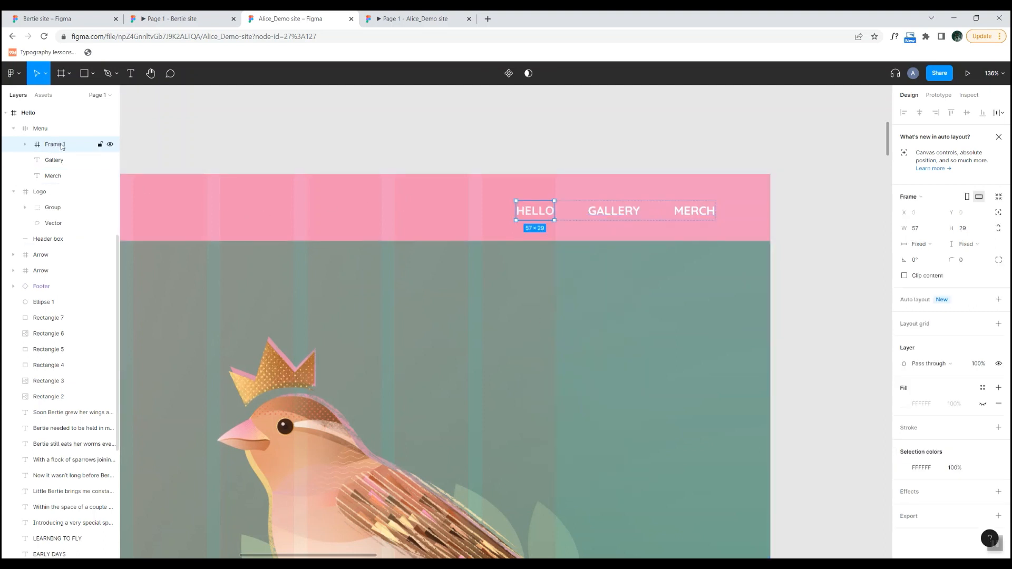
click(25, 146)
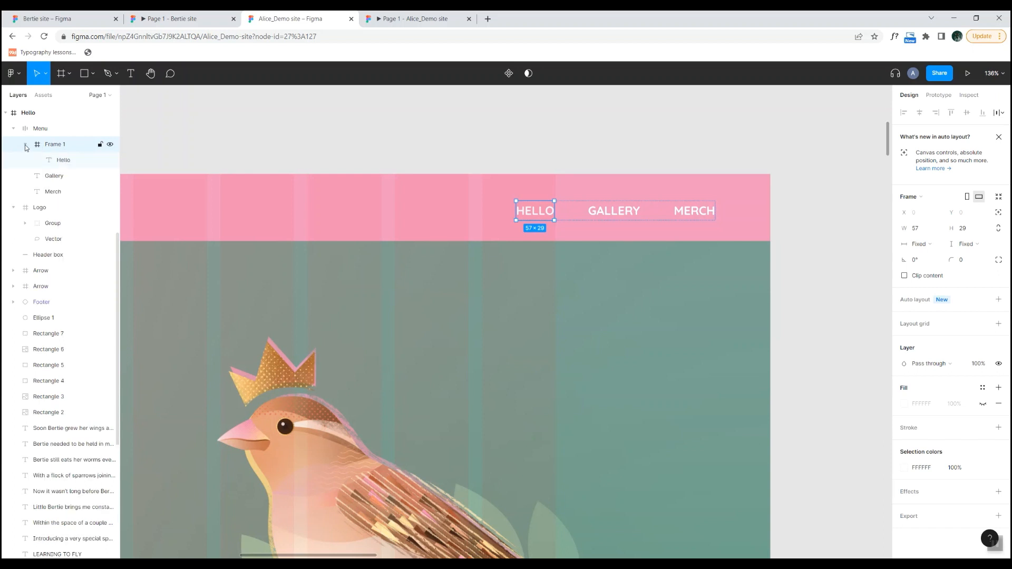
double_click(57, 146)
text(H)
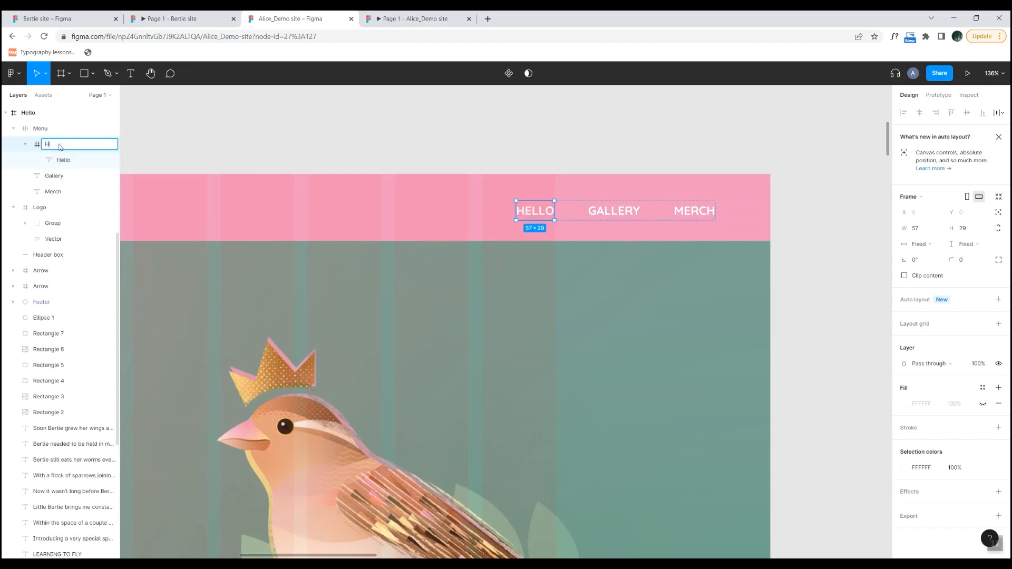
text(ello)
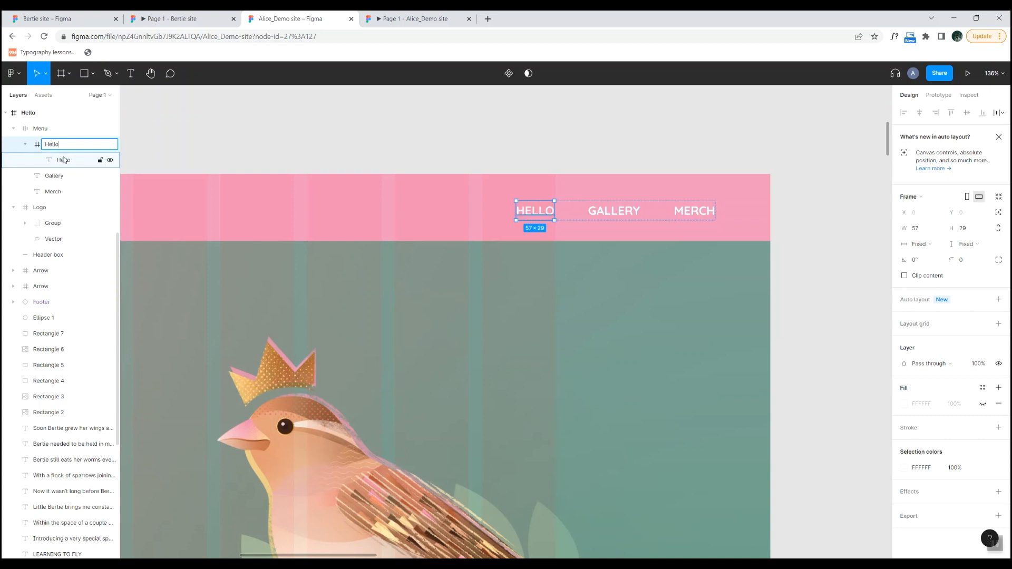
Wrap the GALLERY text in its own frame and rename that frame Gallery.
click(62, 176)
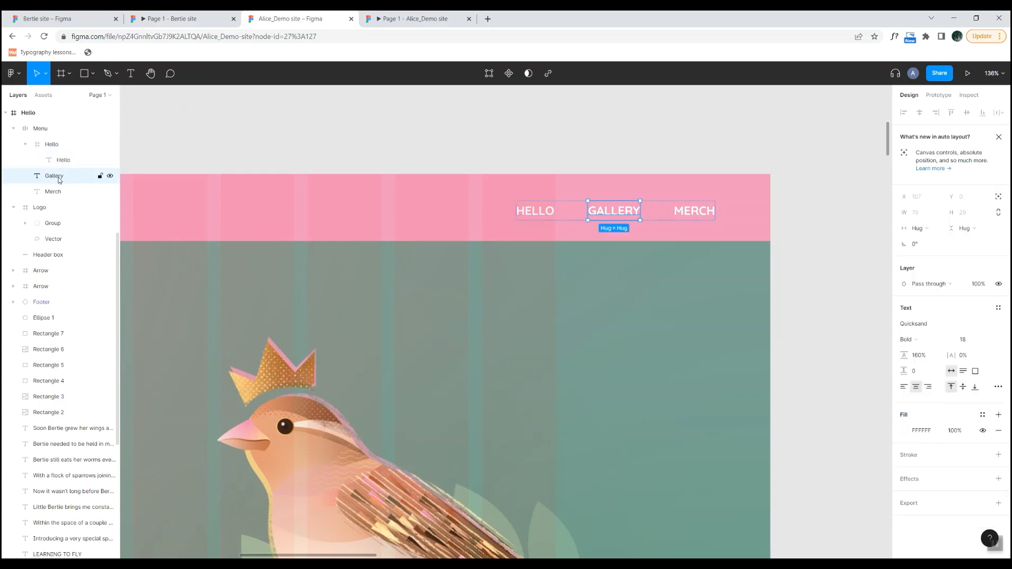
right_click(610, 210)
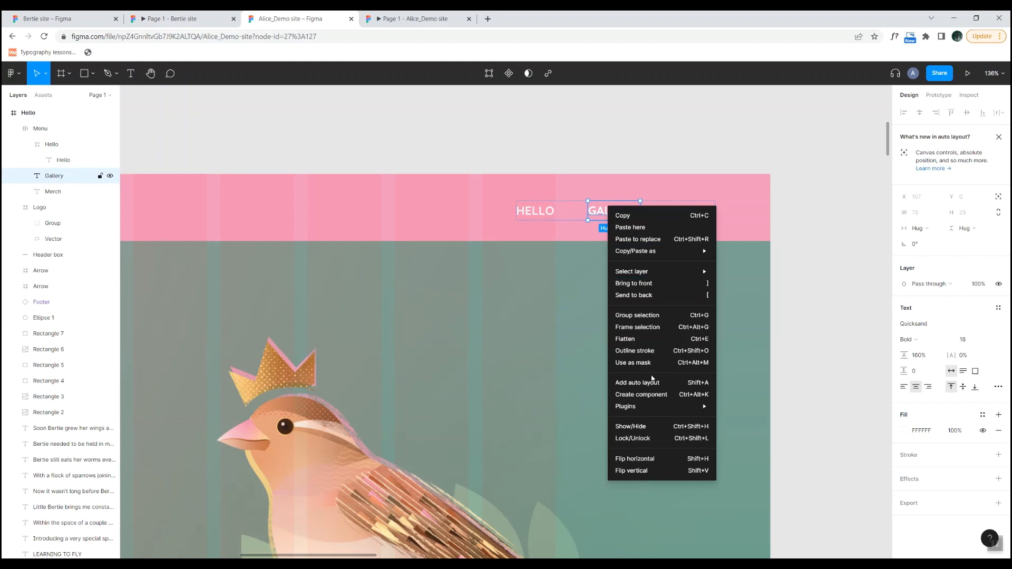
click(648, 328)
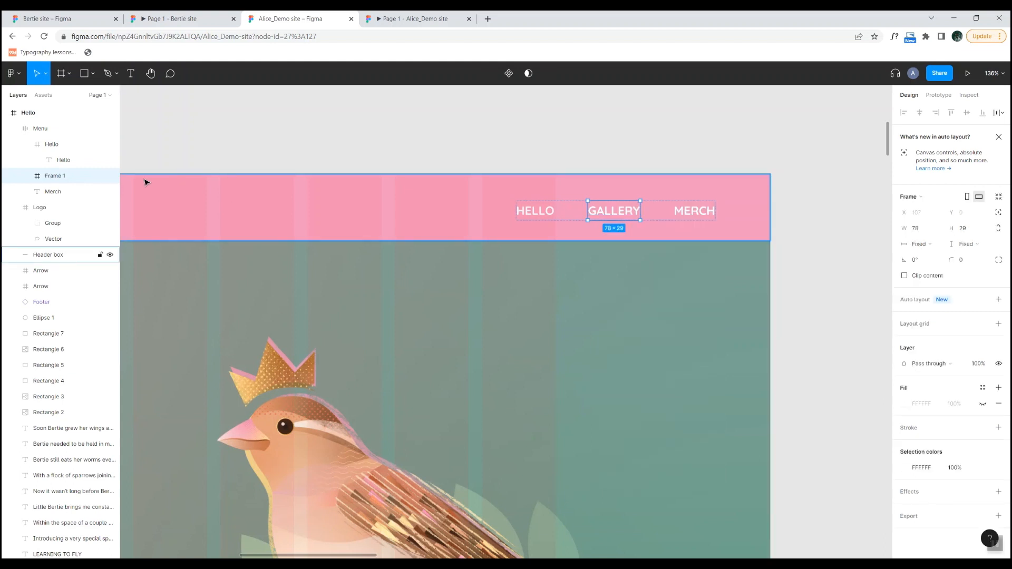
double_click(58, 177)
text(Gallery)
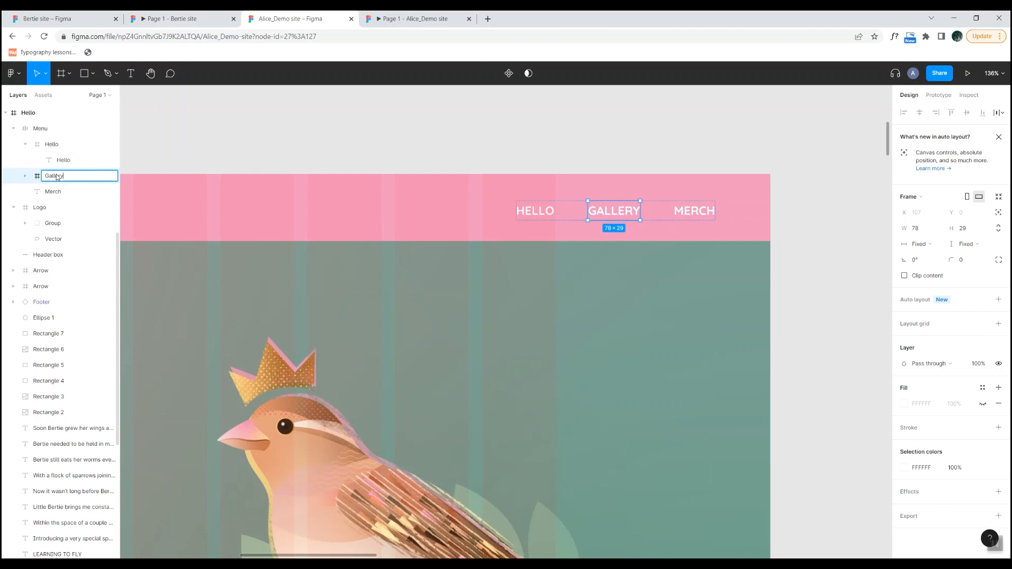
key(Return)
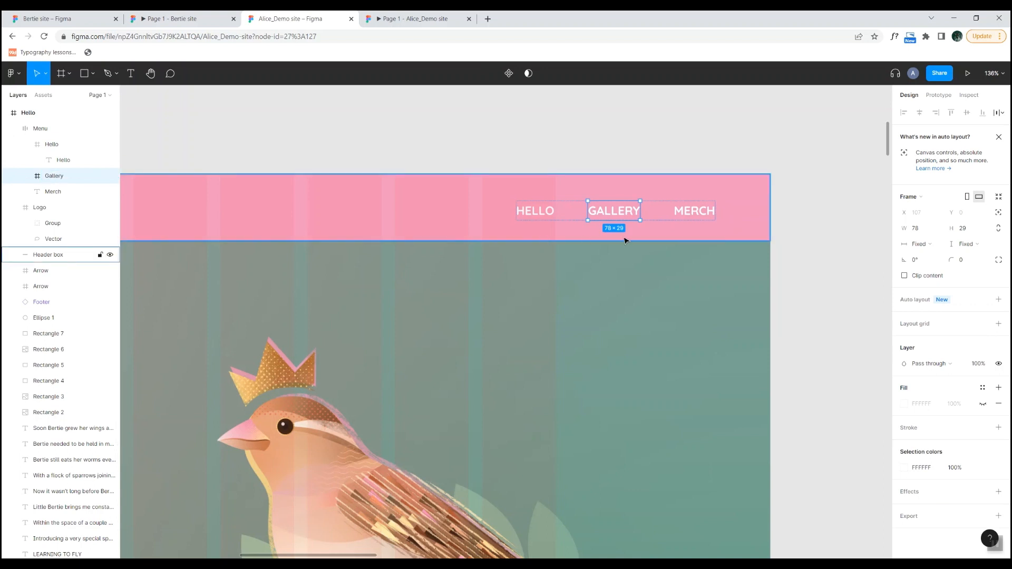
Wrap the MERCH text in its own frame and rename that frame Merch.
click(66, 191)
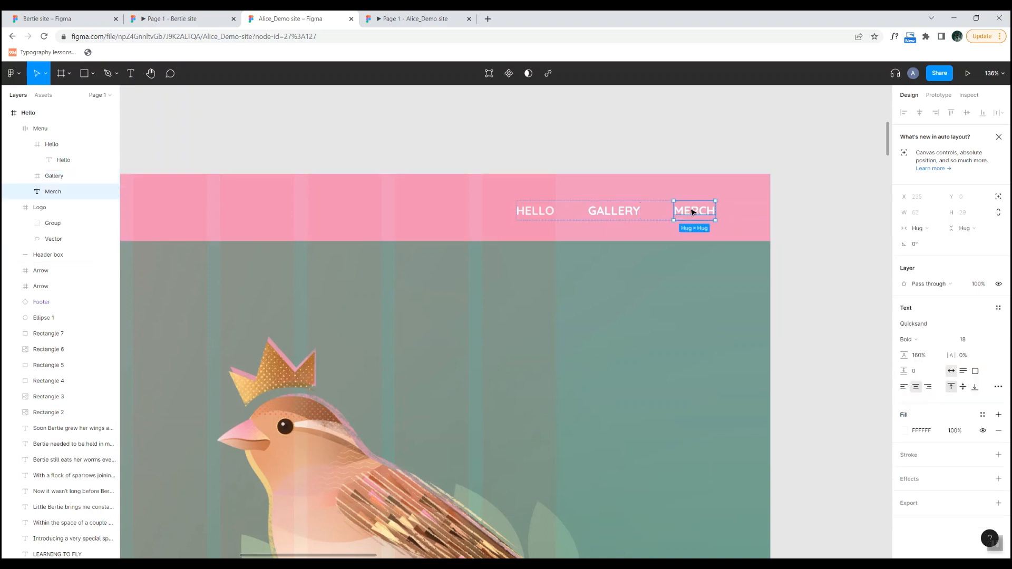
right_click(53, 193)
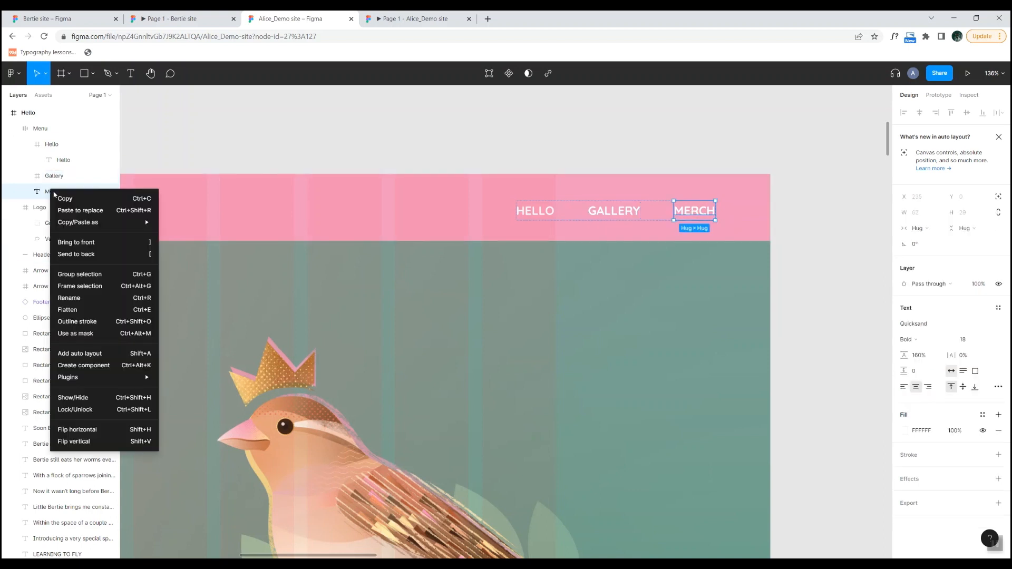
click(93, 289)
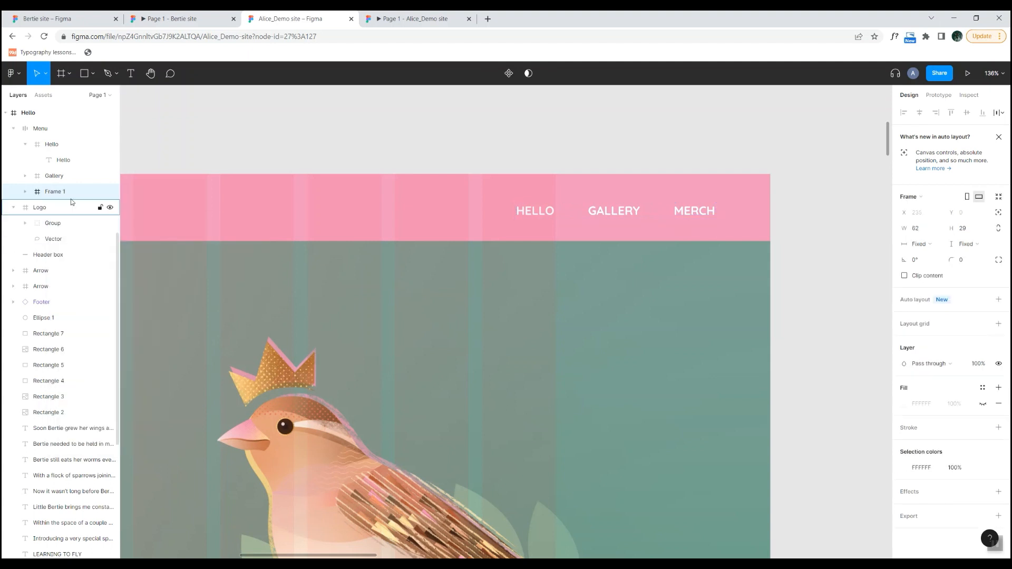
double_click(64, 193)
text(Merc)
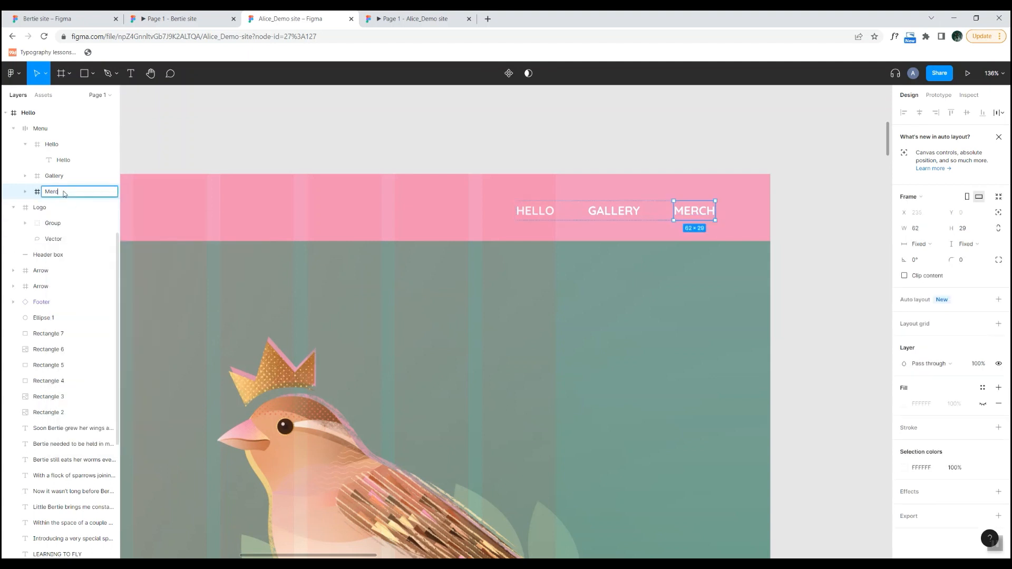
text(h)
key(Return)
click(456, 155)
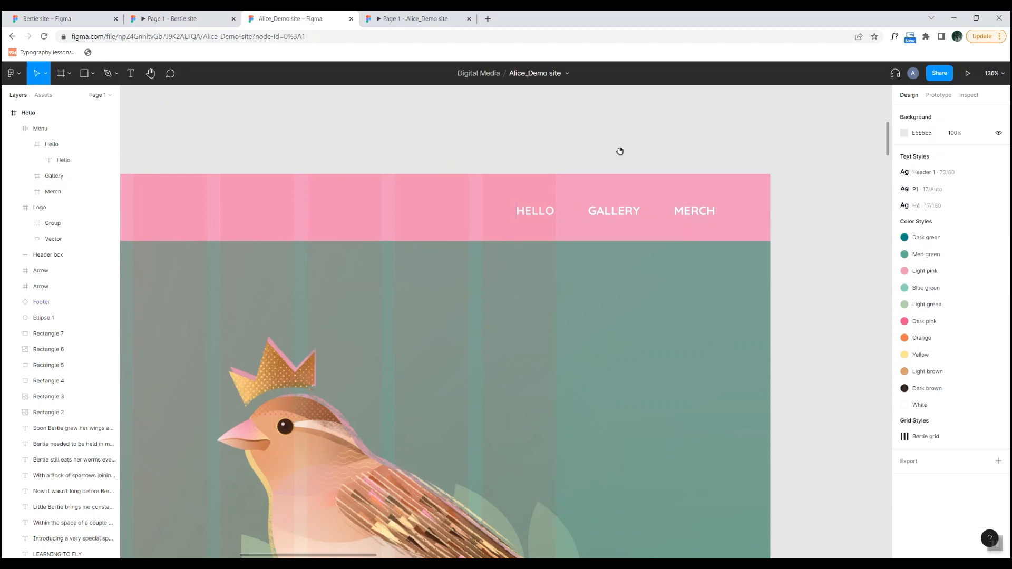
Switch to prototype mode and inspect the connection handle on the Gallery frame in the Menu.
drag(619, 151, 562, 198)
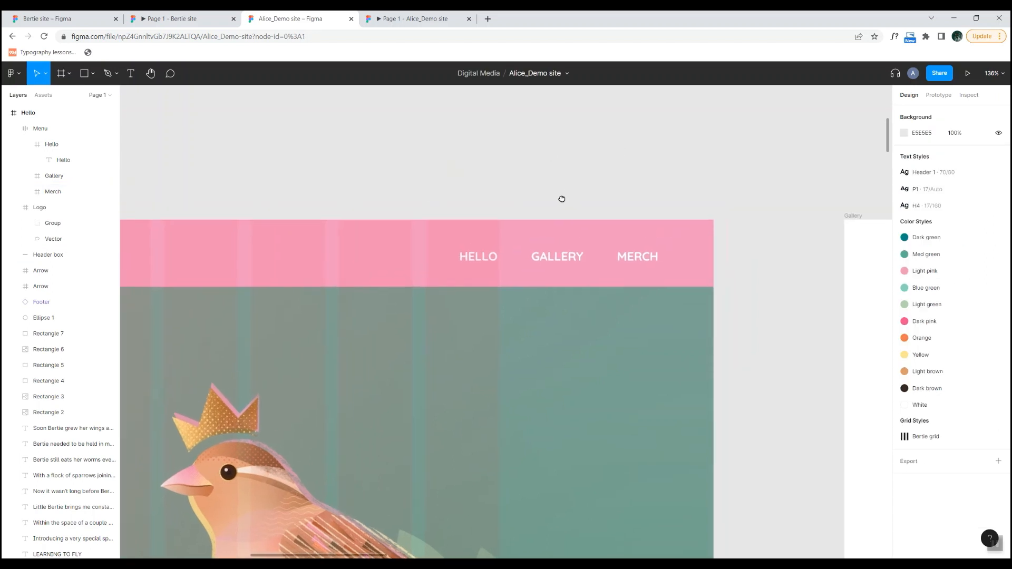
click(937, 95)
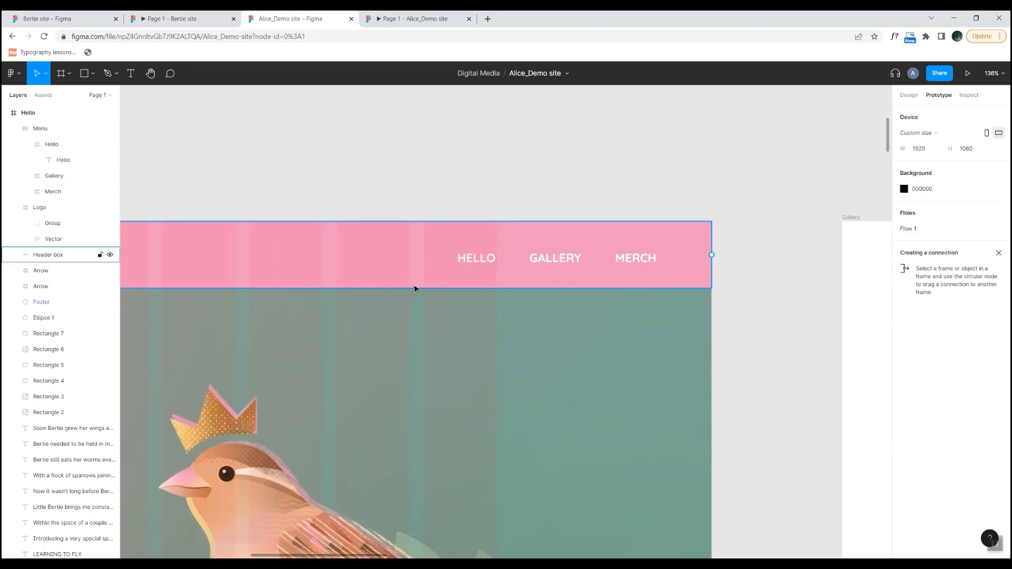
click(40, 207)
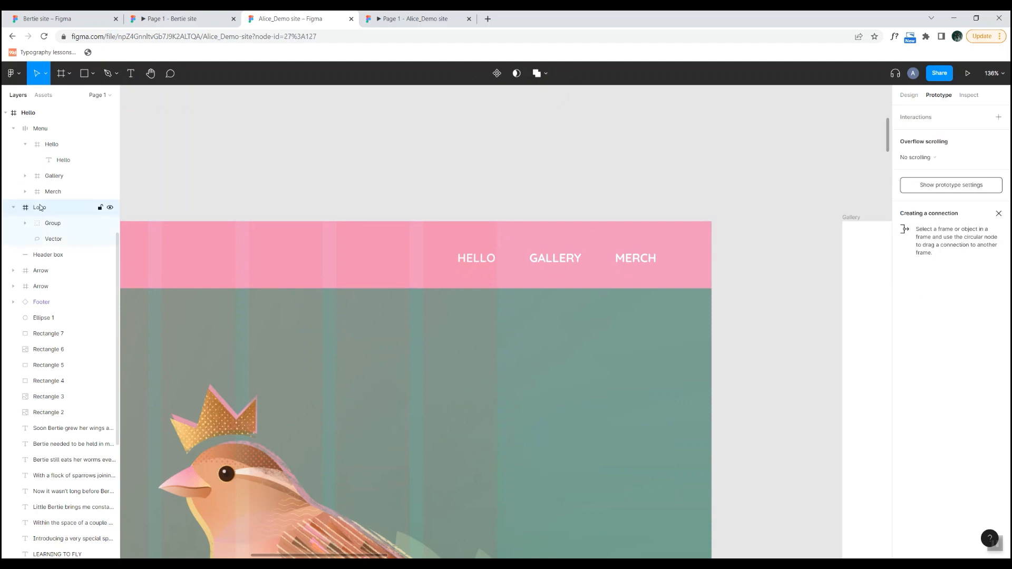
click(46, 178)
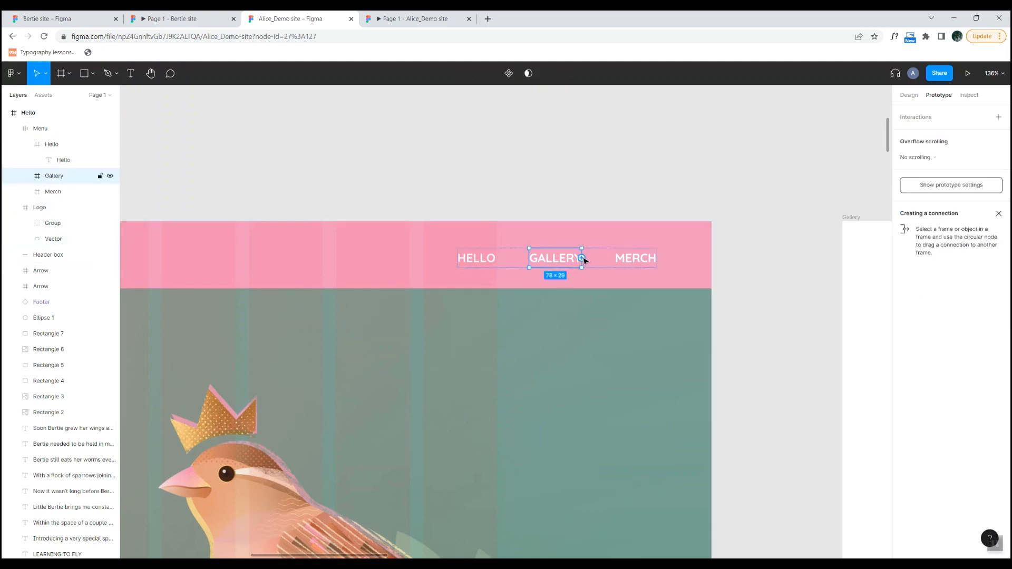
click(545, 176)
Draw a text box about 123 by 50 on the empty canvas above the header and enter a first name.
scroll(544, 208, up, 3)
click(130, 73)
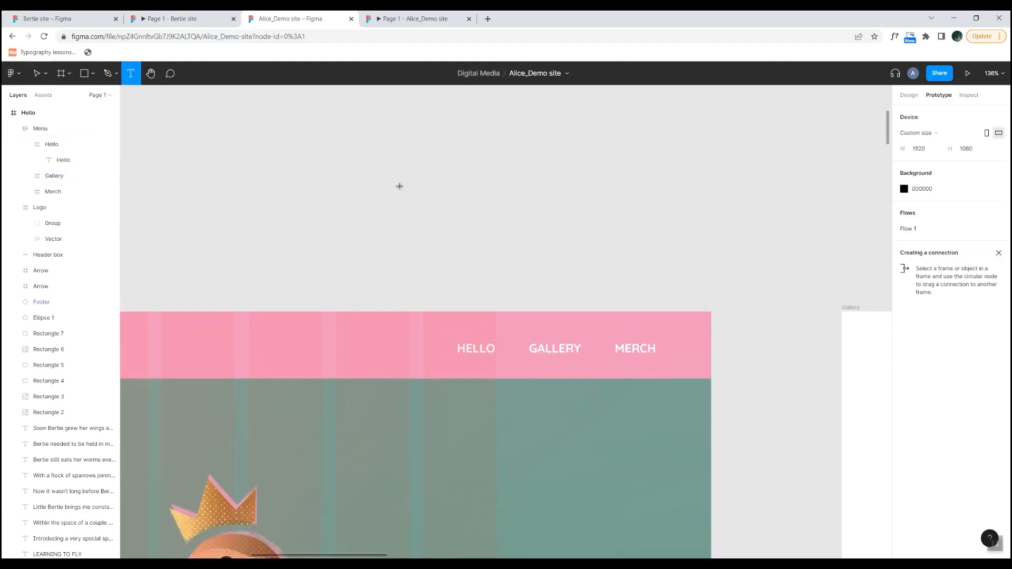
drag(548, 225, 630, 259)
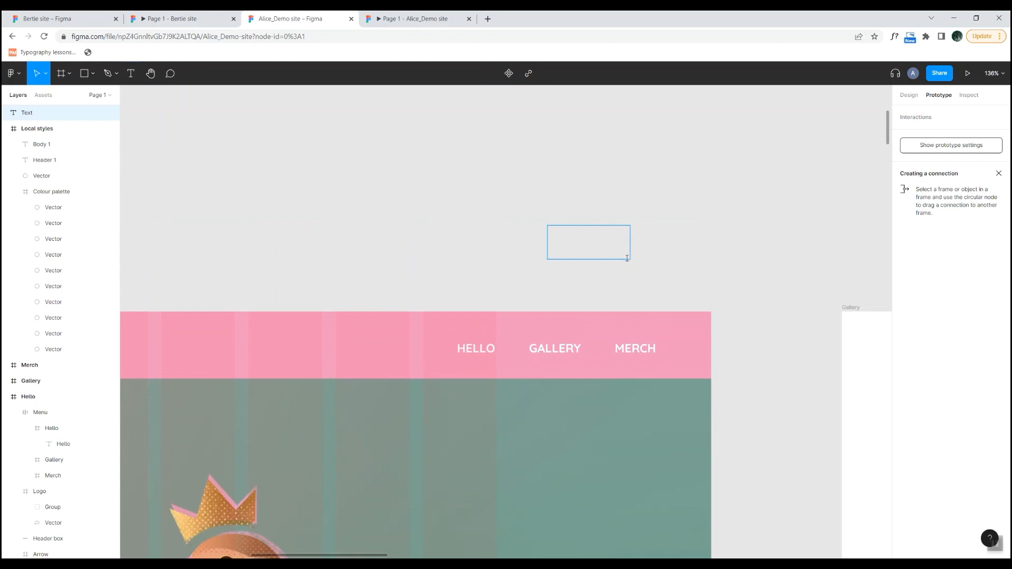
text(Alice)
key(Escape)
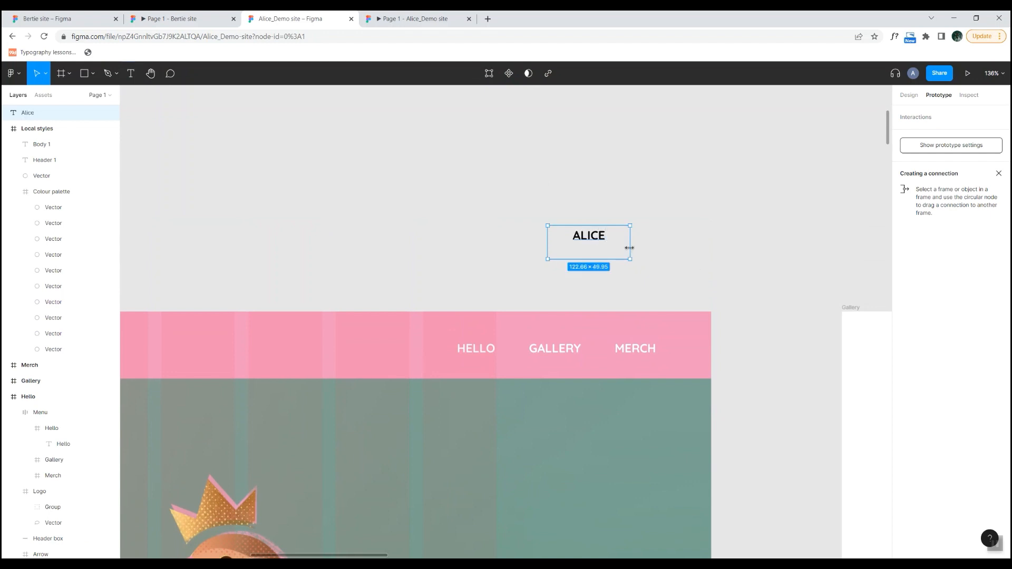
Shrink the new text box above the header to about 78 by 28 around its text.
click(495, 256)
click(606, 247)
drag(630, 259, 600, 244)
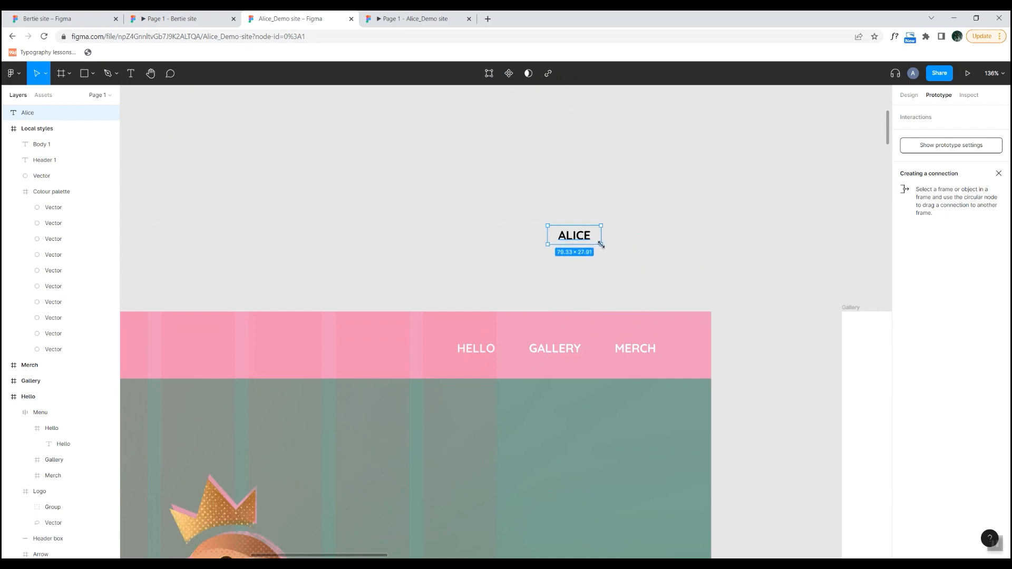
Wrap the sample text above the header in a frame and try pulling a prototype connection out of it.
right_click(574, 241)
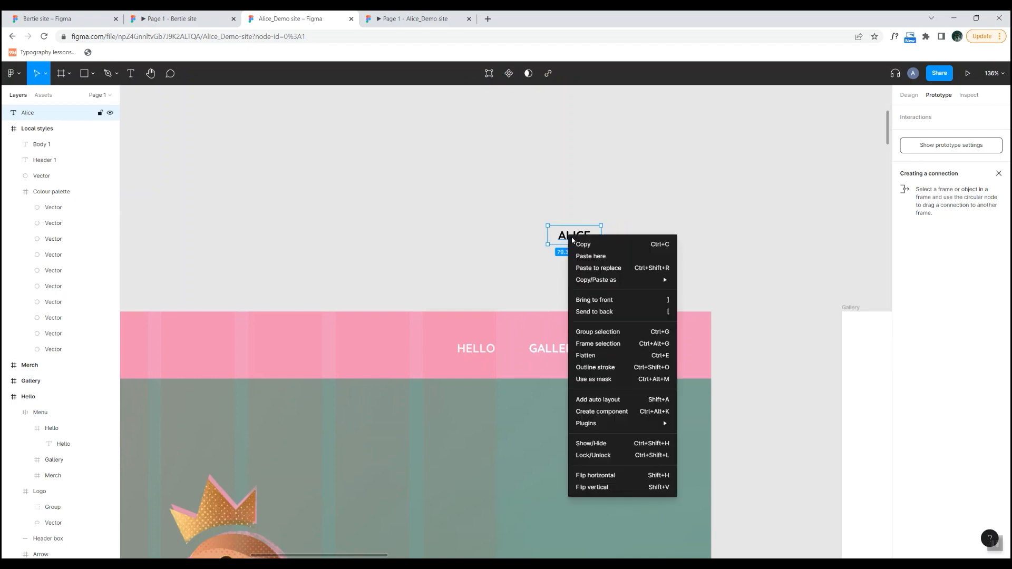
click(605, 347)
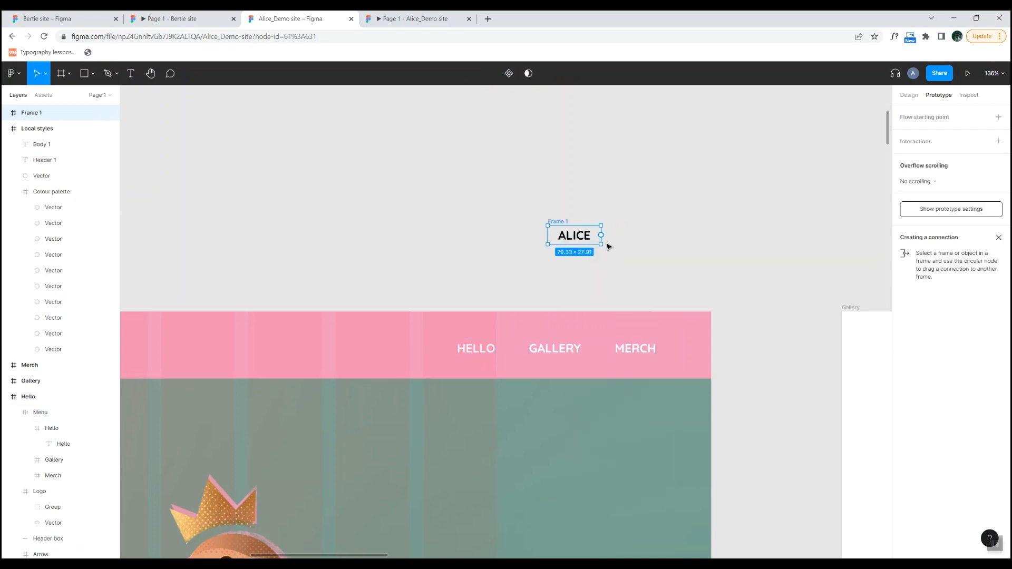
drag(603, 235, 750, 244)
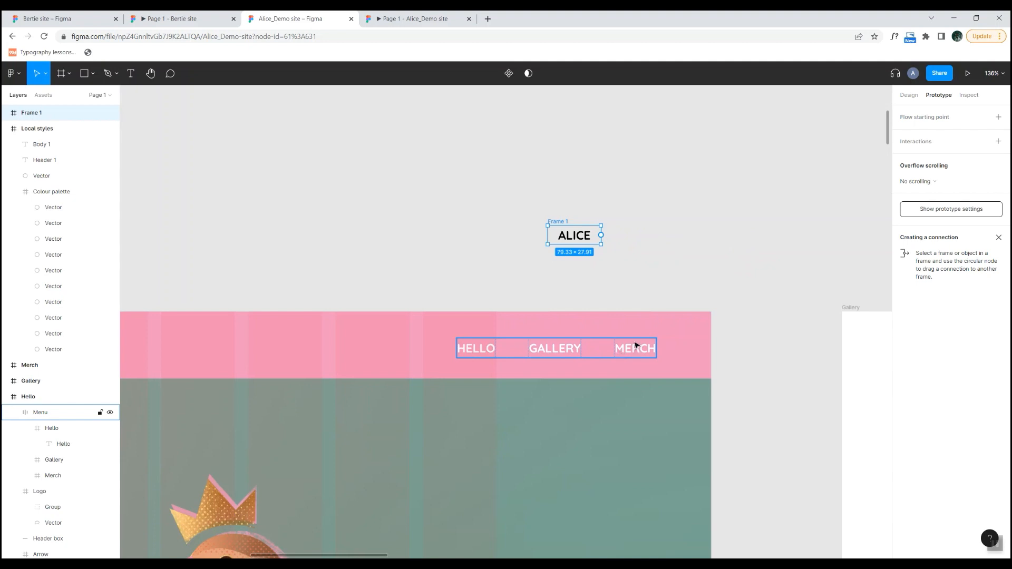
Delete the framed sample text from the empty canvas above the header.
click(517, 260)
drag(517, 199, 621, 251)
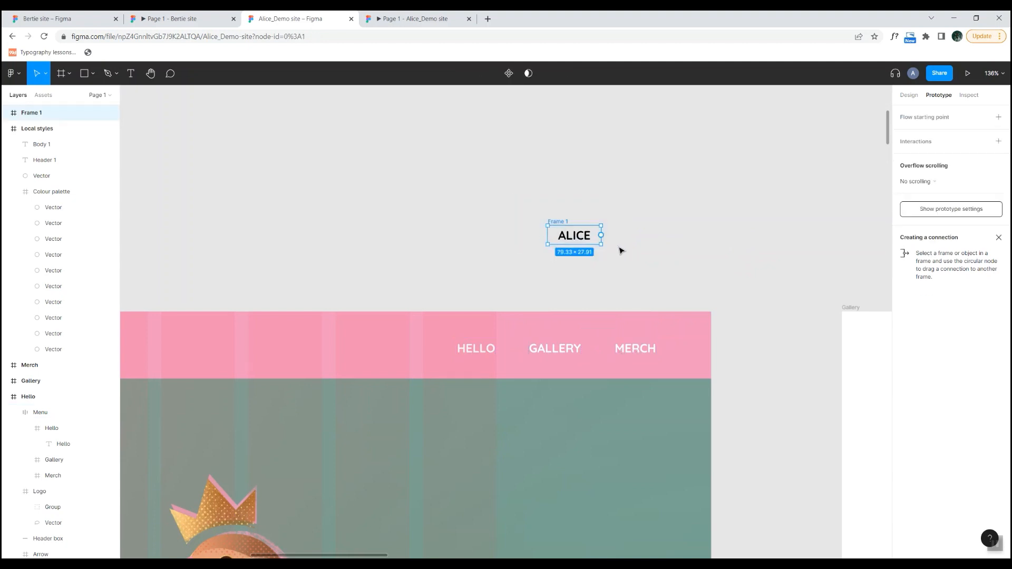
key(Delete)
Create one component from the header box, the Bertie logo and the Menu on the Hello page.
scroll(548, 232, down, 3)
scroll(551, 231, down, 3)
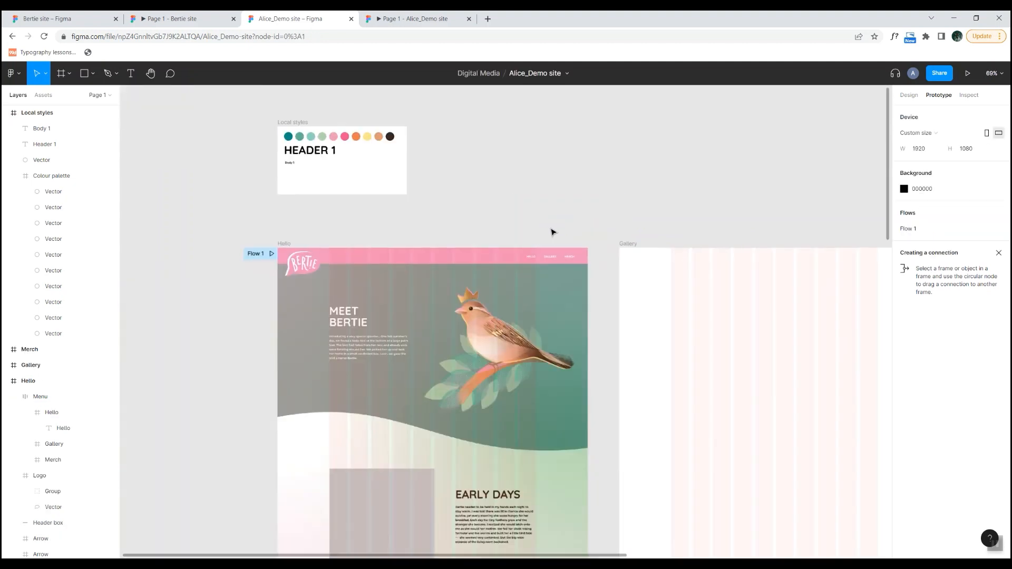
scroll(477, 271, up, 1)
scroll(472, 274, up, 3)
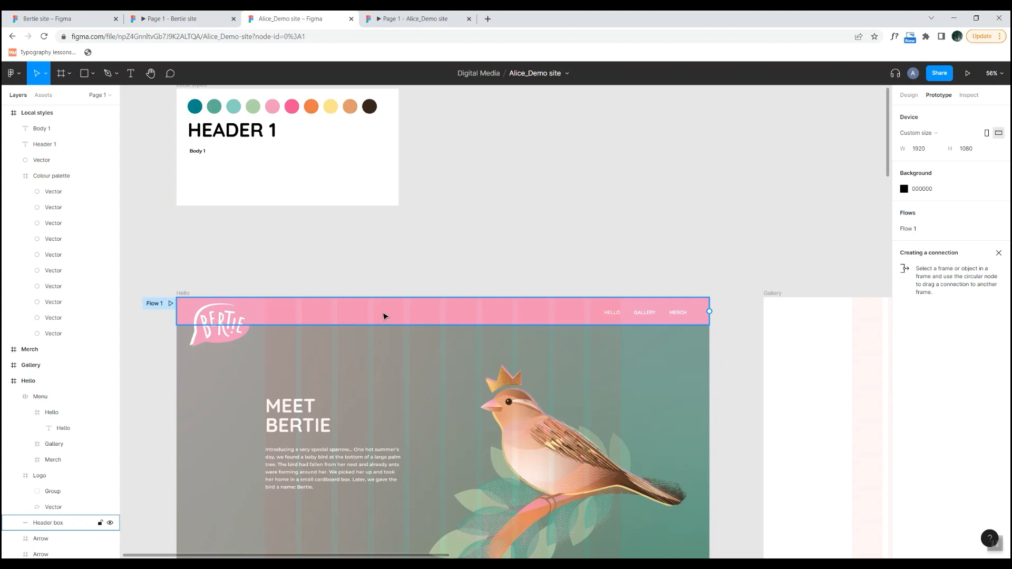
scroll(391, 314, down, 4)
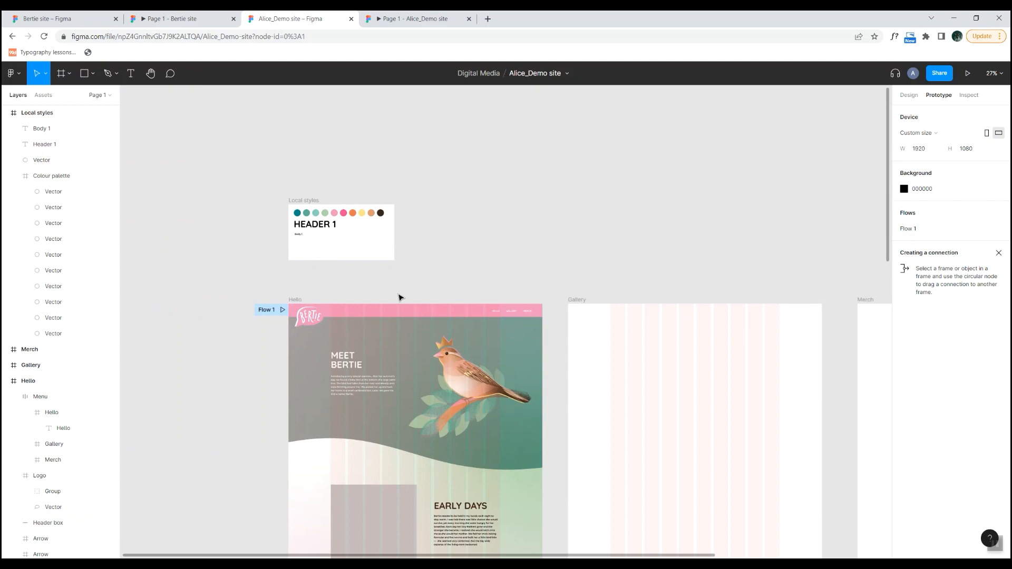
scroll(398, 313, up, 3)
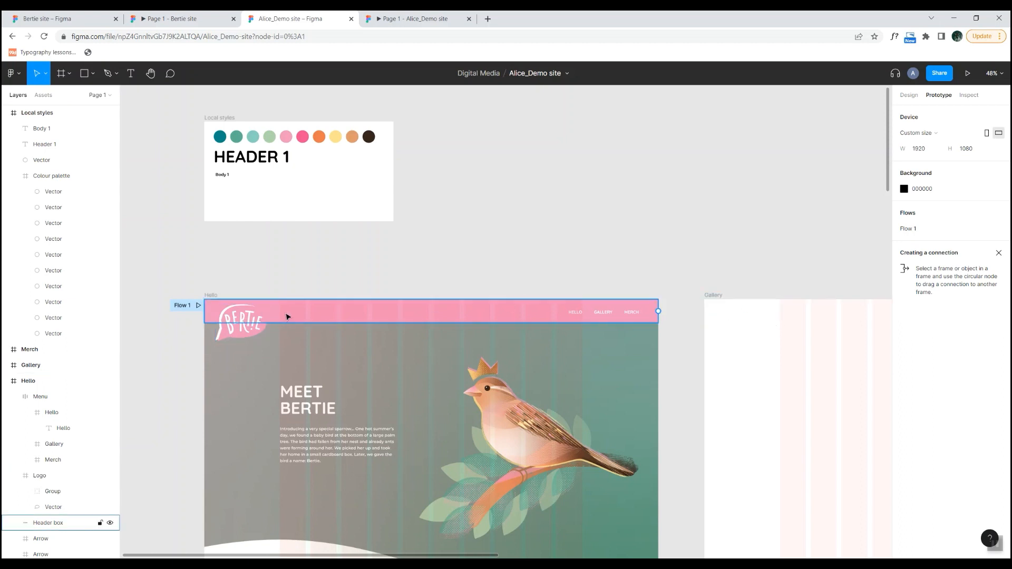
click(318, 312)
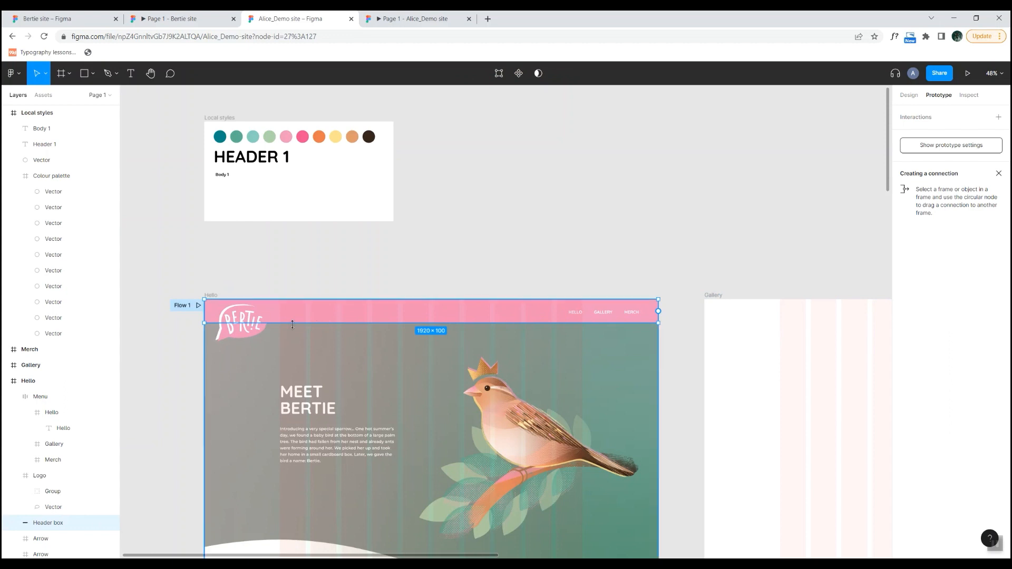
shift+click(243, 335)
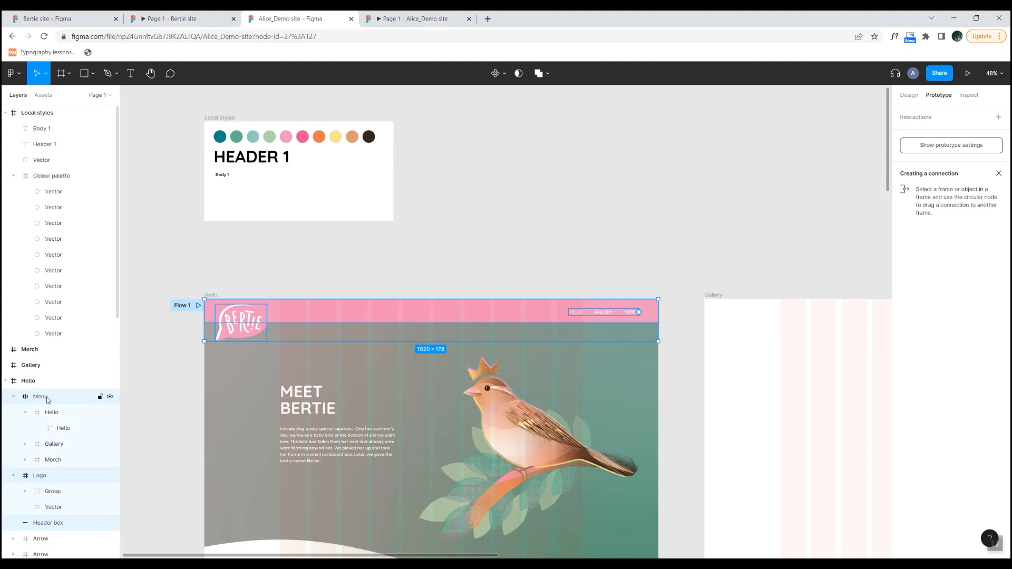
right_click(359, 317)
mouse_move(364, 318)
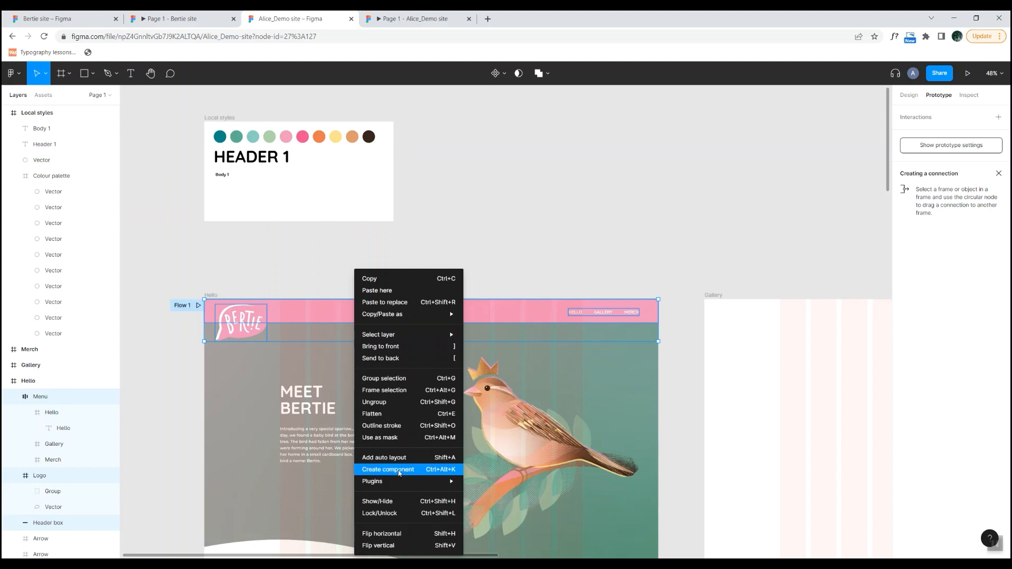
click(402, 474)
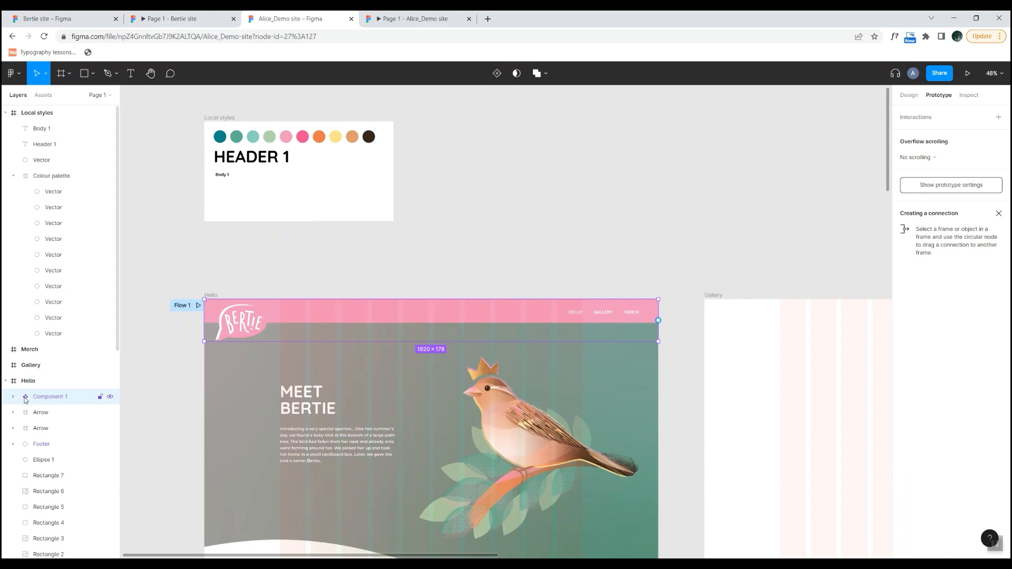
Rename the new header component as Header parent.
double_click(55, 396)
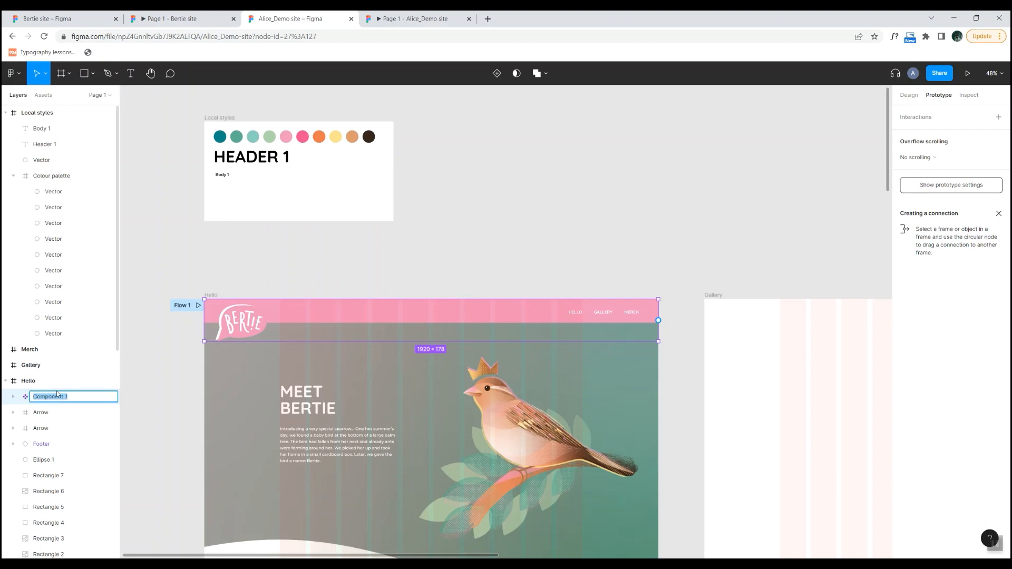
text(Header parent)
key(Return)
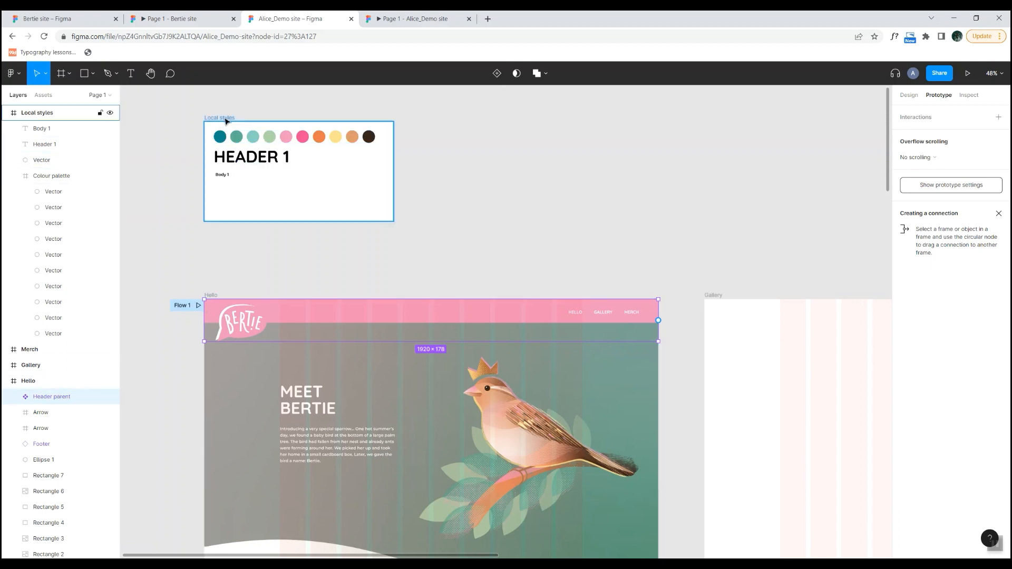
Move the Local styles frame straight up to make room above the Hello page.
click(420, 267)
key(shift+1)
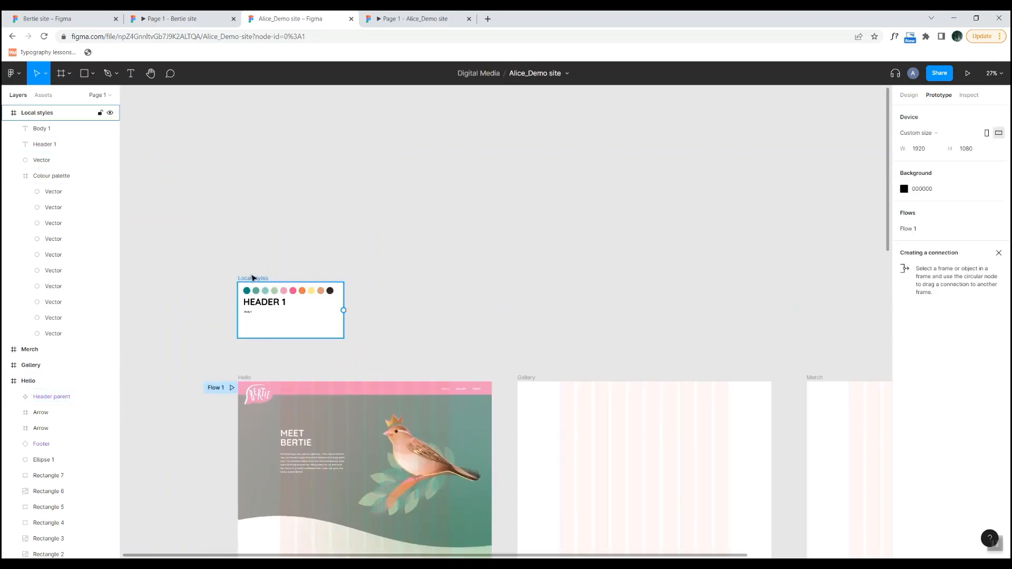
click(255, 278)
drag(257, 280, 250, 198)
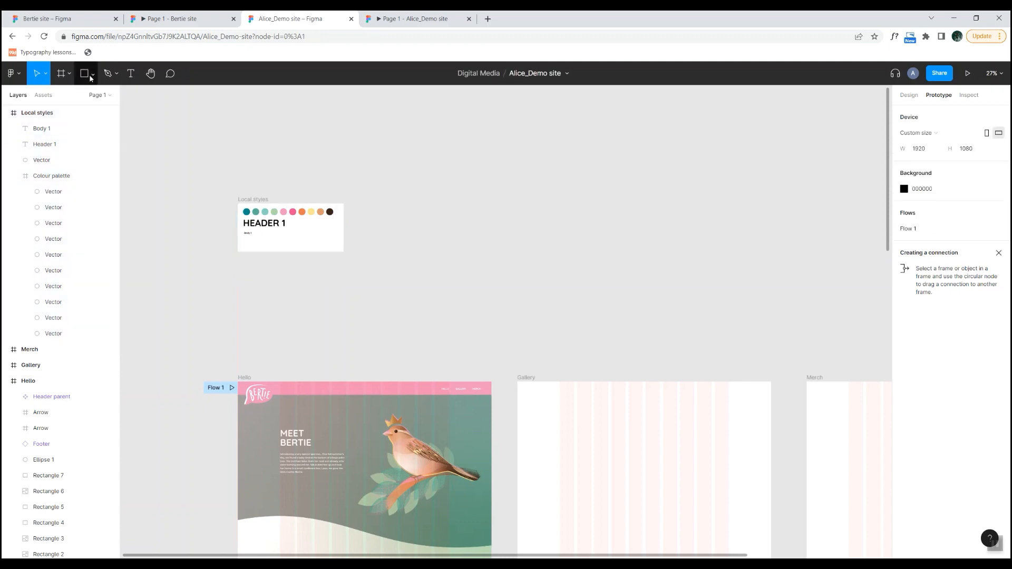
Draw a 1920-wide frame between Local styles and the Hello page and set its height to 600.
click(61, 75)
drag(235, 298, 491, 359)
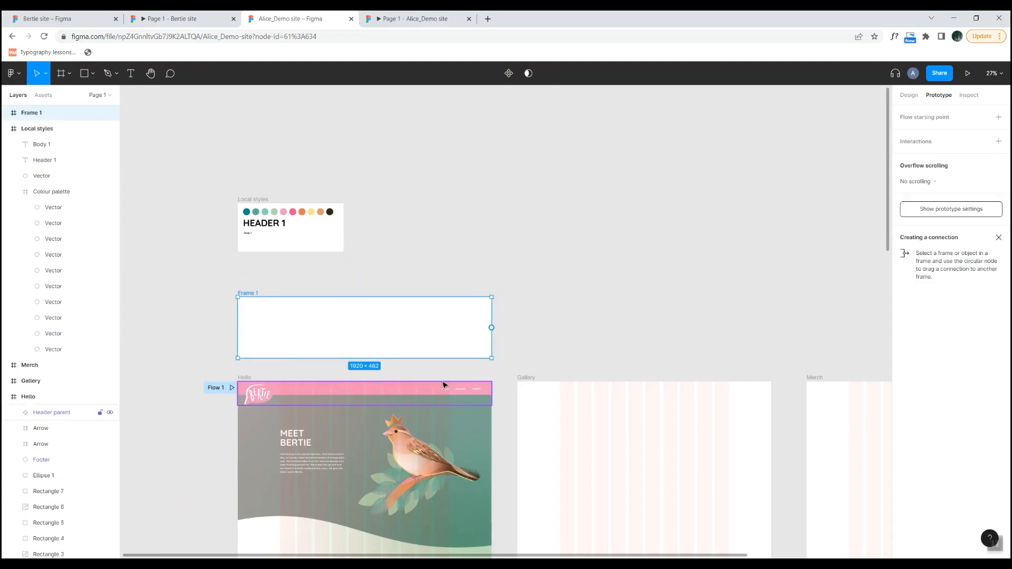
click(908, 95)
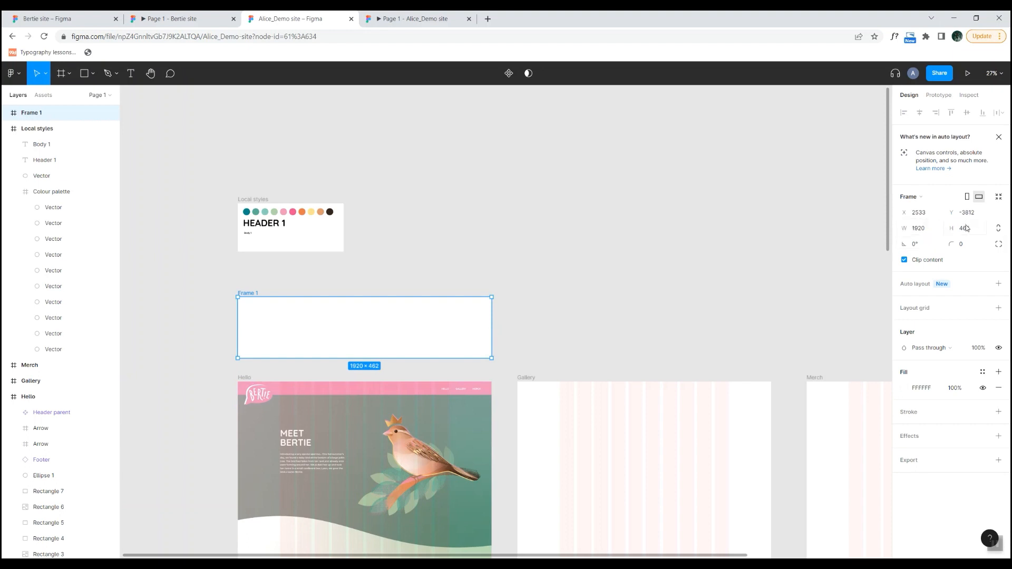
click(967, 228)
text(600)
key(Return)
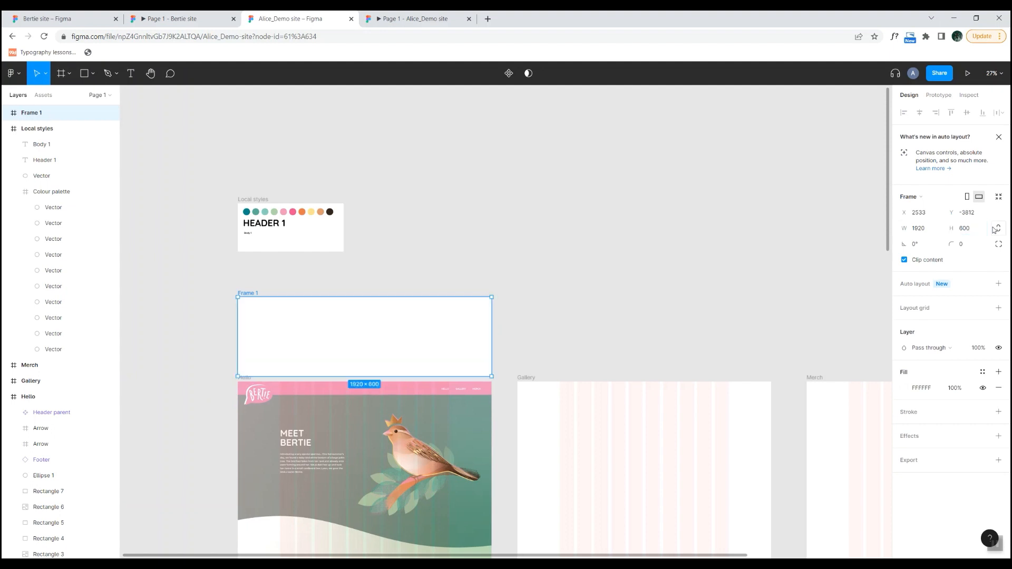
Move the new empty frame up clear of the Hello page and rename it Component sheet.
drag(250, 295, 252, 276)
double_click(30, 113)
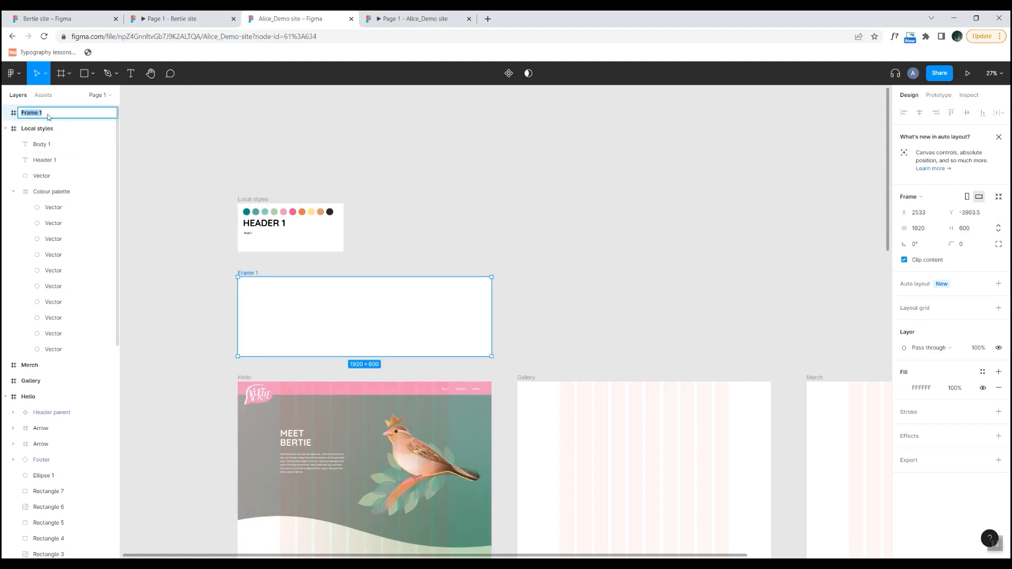
text(Component sheet)
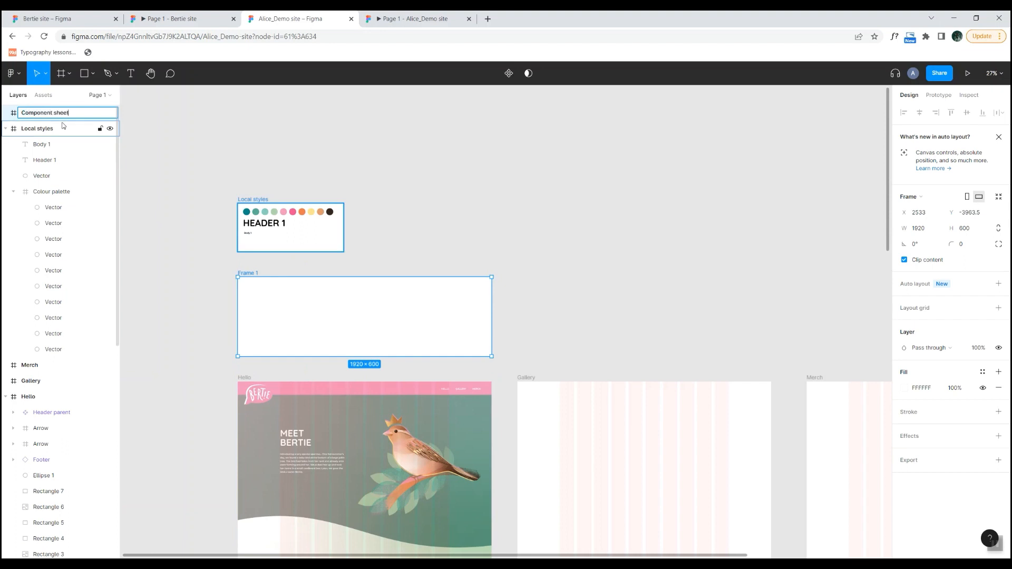
key(Return)
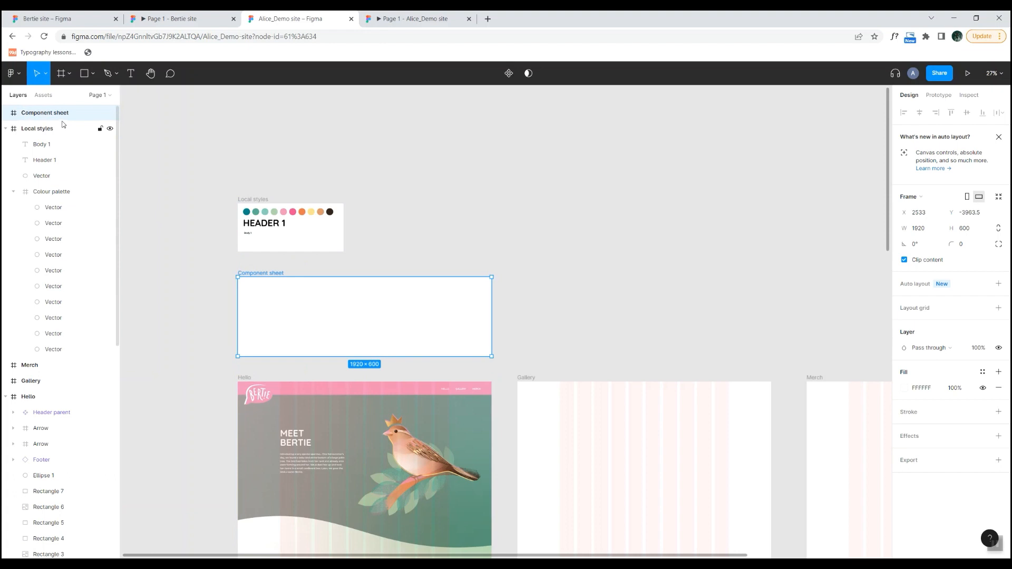
click(215, 287)
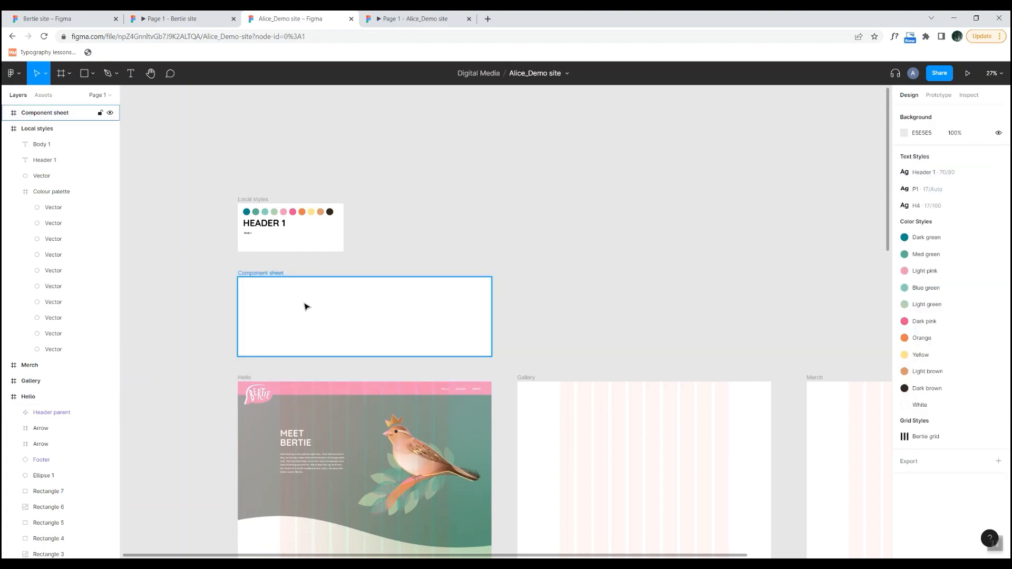
Duplicate the Header parent component on the Hello page and rename the copy Header hello.
click(261, 391)
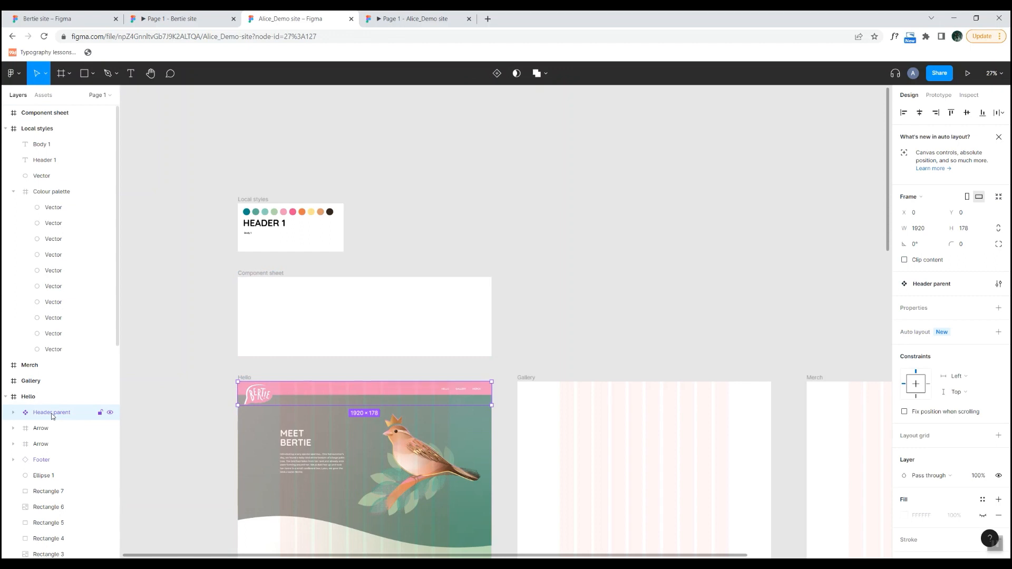
key(ctrl+d)
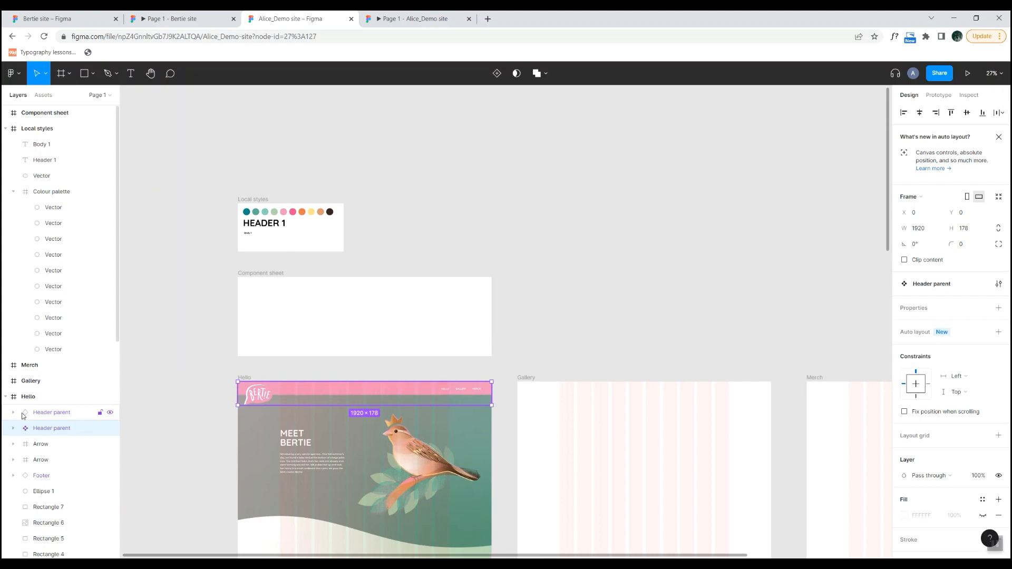
double_click(54, 414)
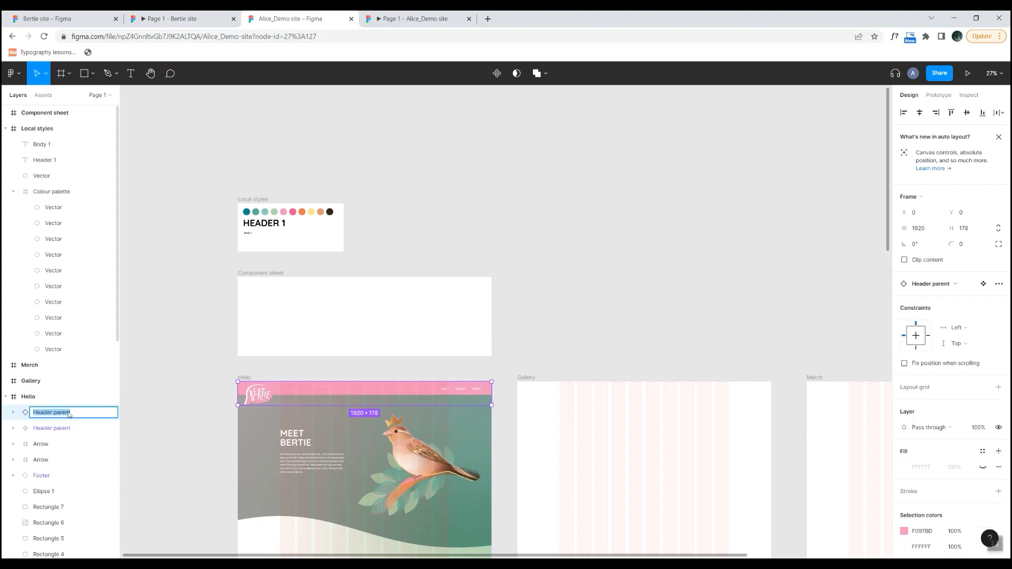
mouse_move(71, 415)
mouse_down()
mouse_move(59, 417)
mouse_move(75, 416)
mouse_up()
key(BackSpace)
key(BackSpace)
text(hello)
key(Return)
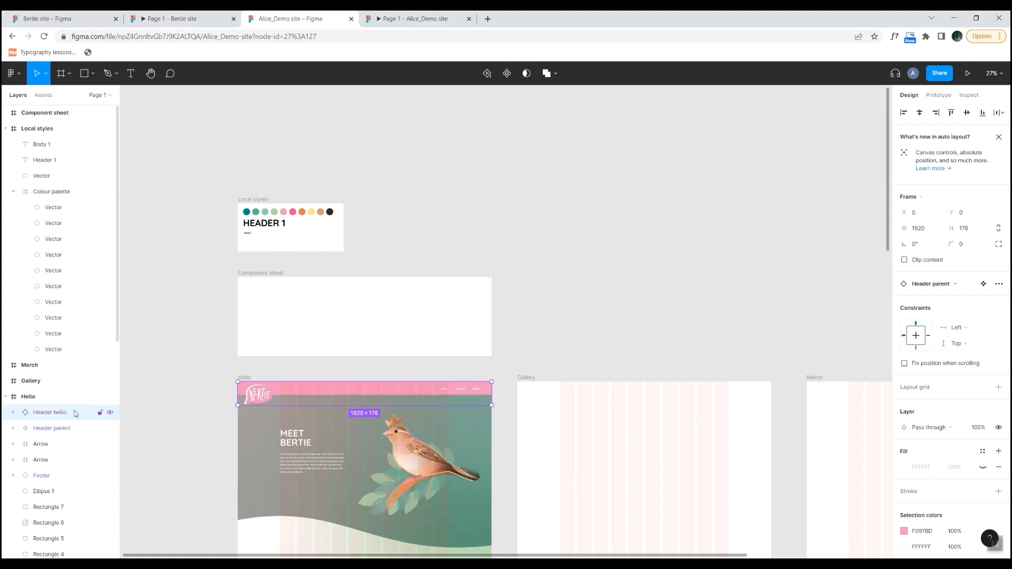
Move the Header parent component from the Hello page to the top edge of the Component sheet frame.
click(50, 428)
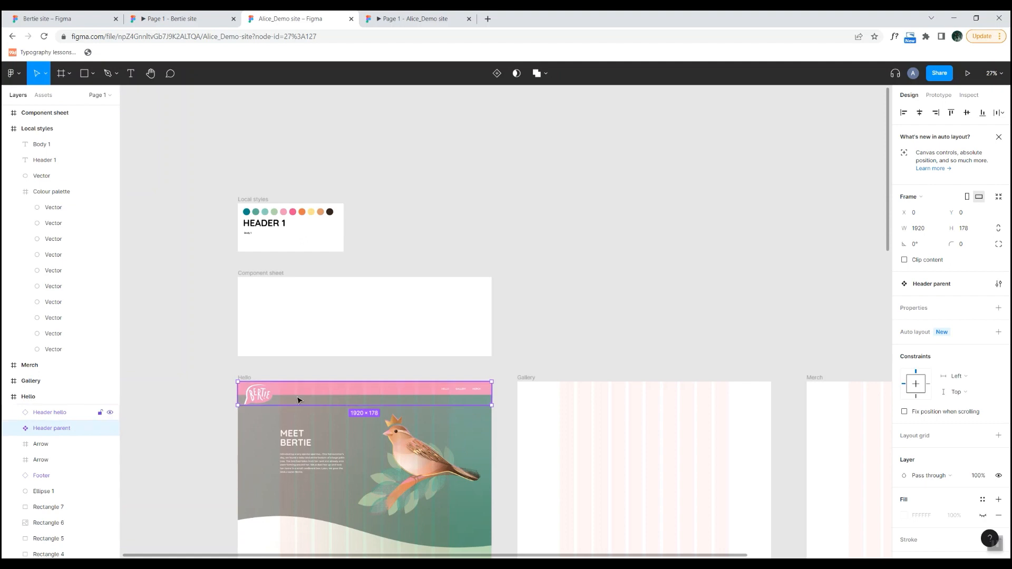
drag(302, 394, 301, 291)
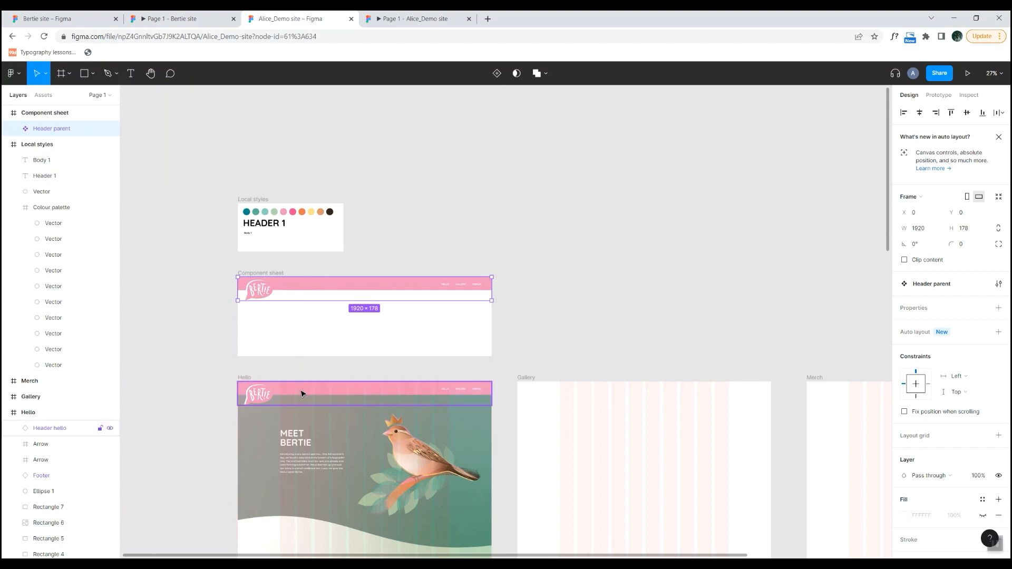
click(254, 273)
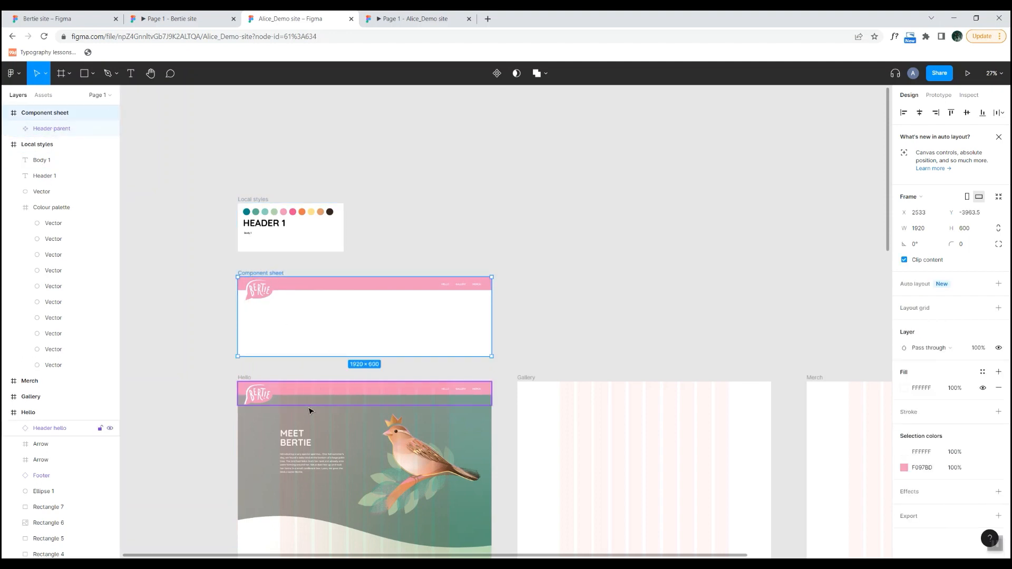
click(244, 379)
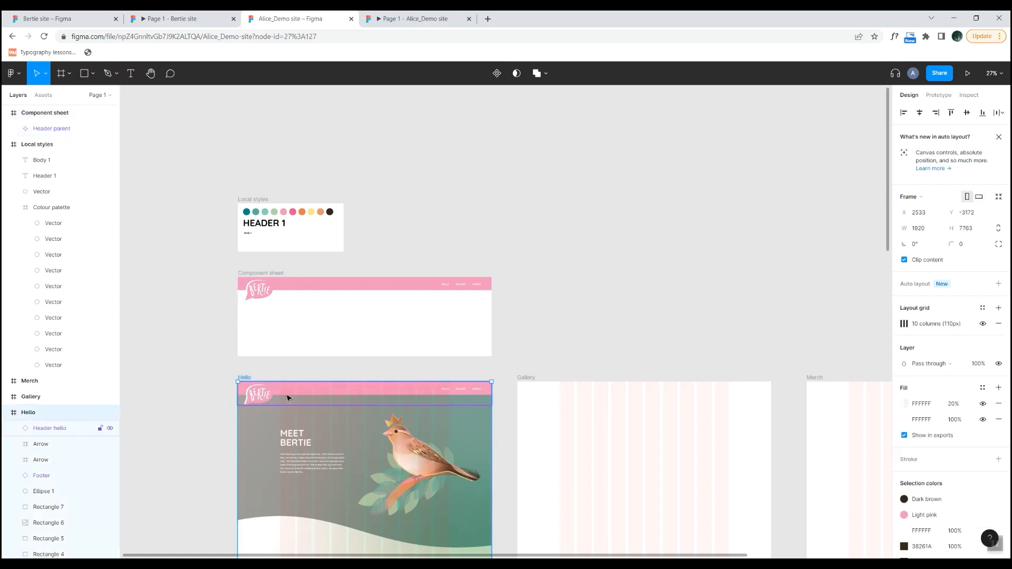
click(325, 393)
Move the Local styles frame slightly higher to widen the gap above the Component sheet.
click(255, 200)
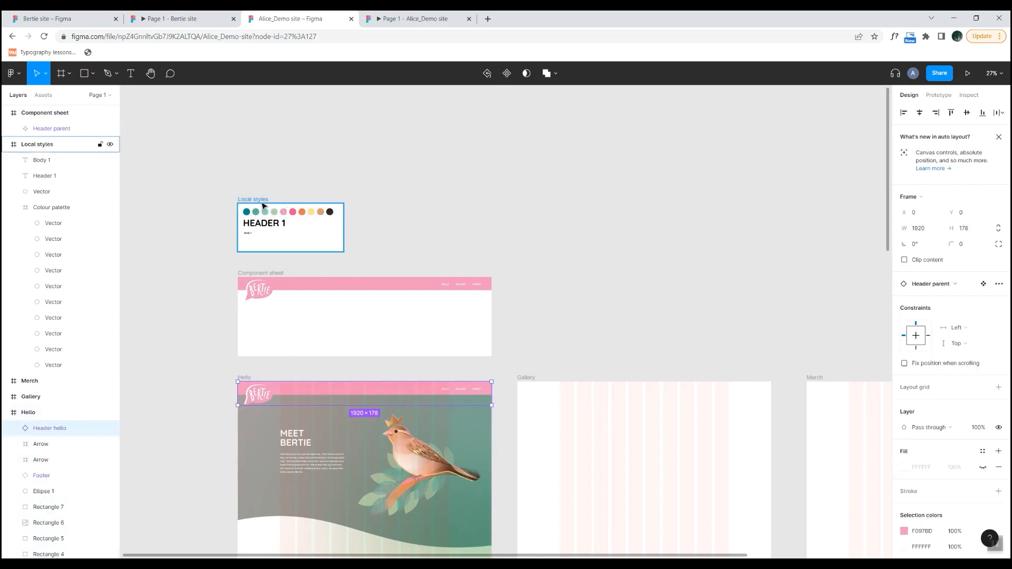
click(293, 186)
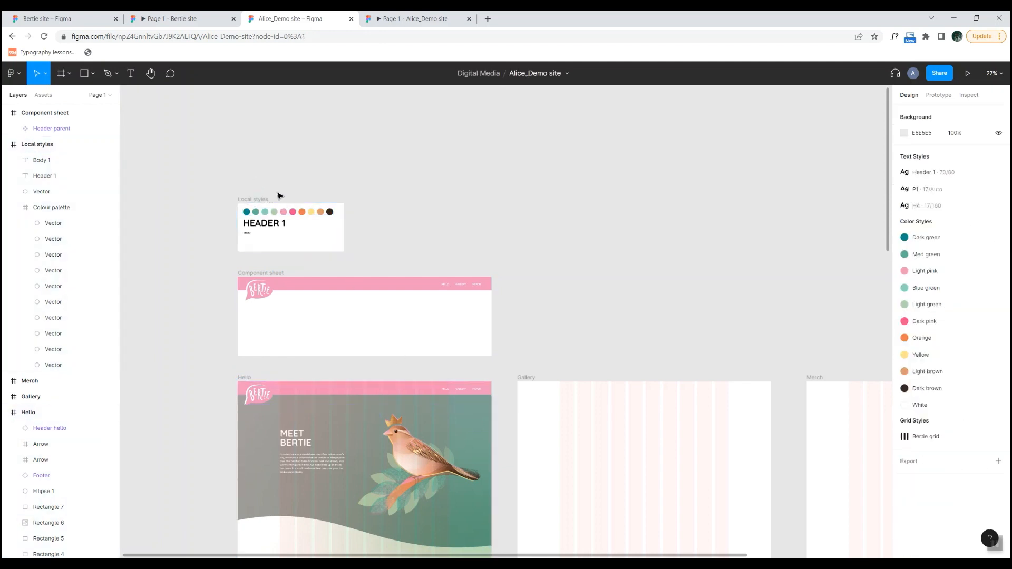
drag(259, 201, 260, 186)
click(448, 246)
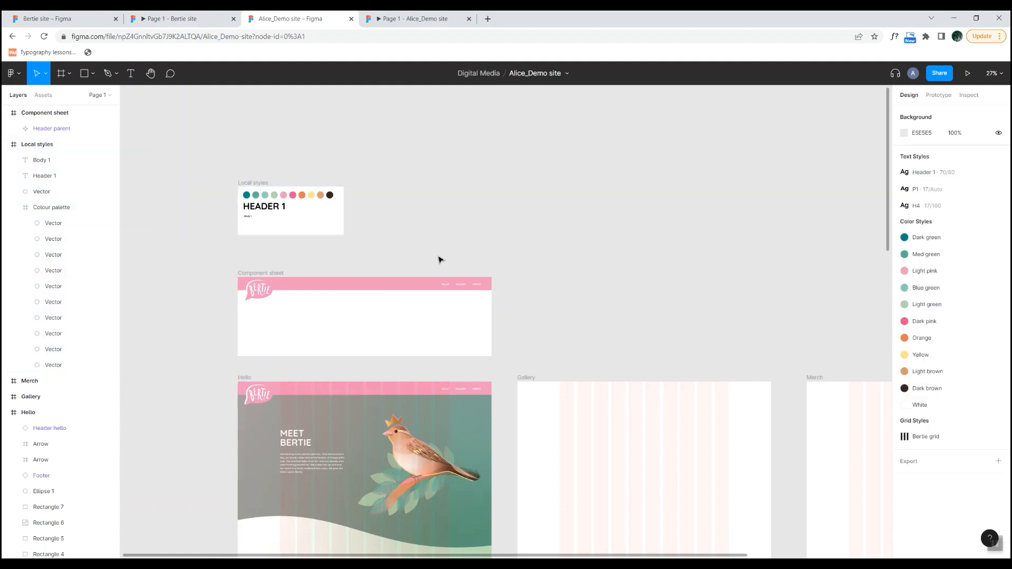
drag(516, 302, 480, 235)
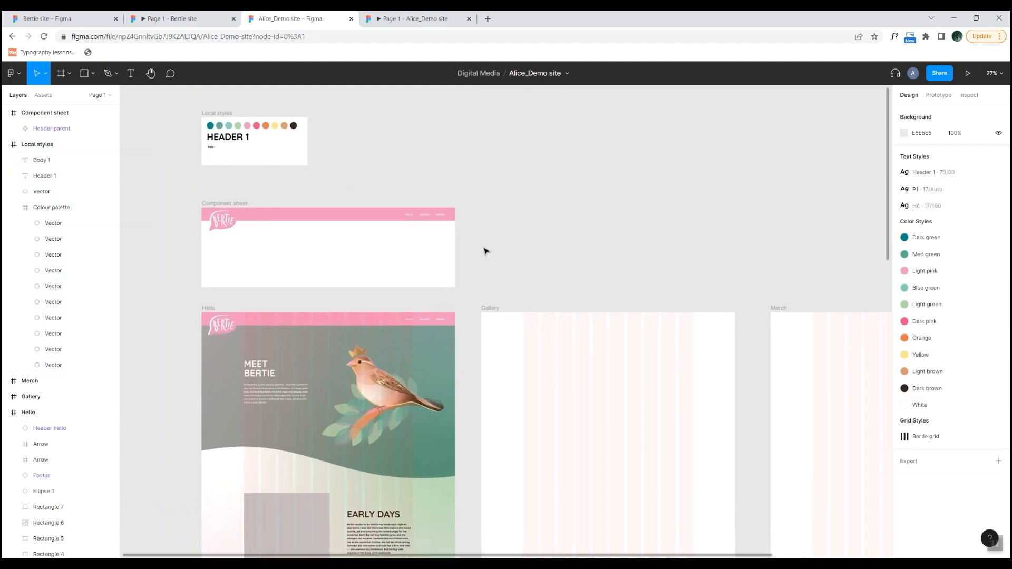
Copy the Header hello instance from the Hello page into the Gallery frame and rename the copy Header gallery.
click(308, 321)
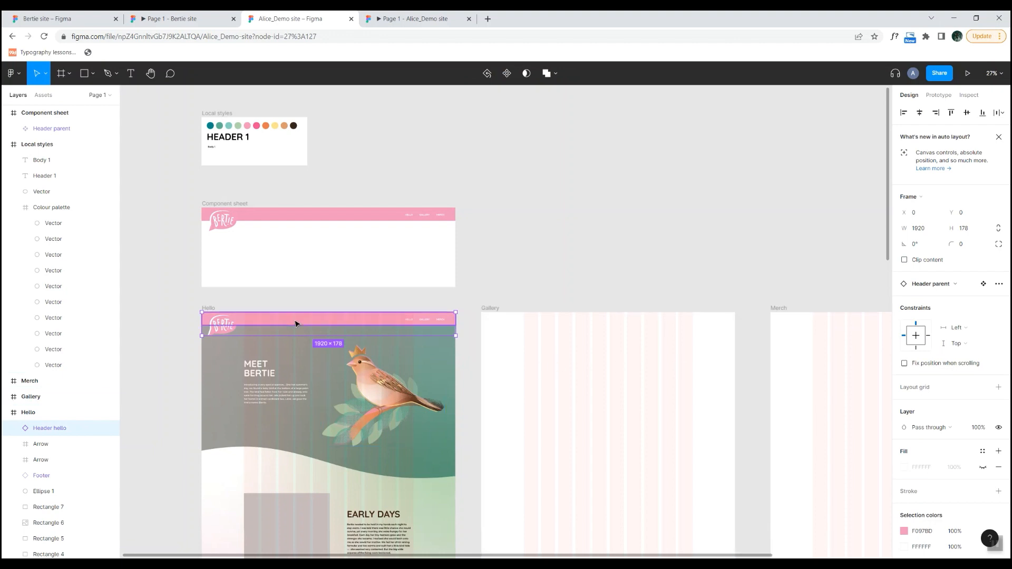
click(494, 311)
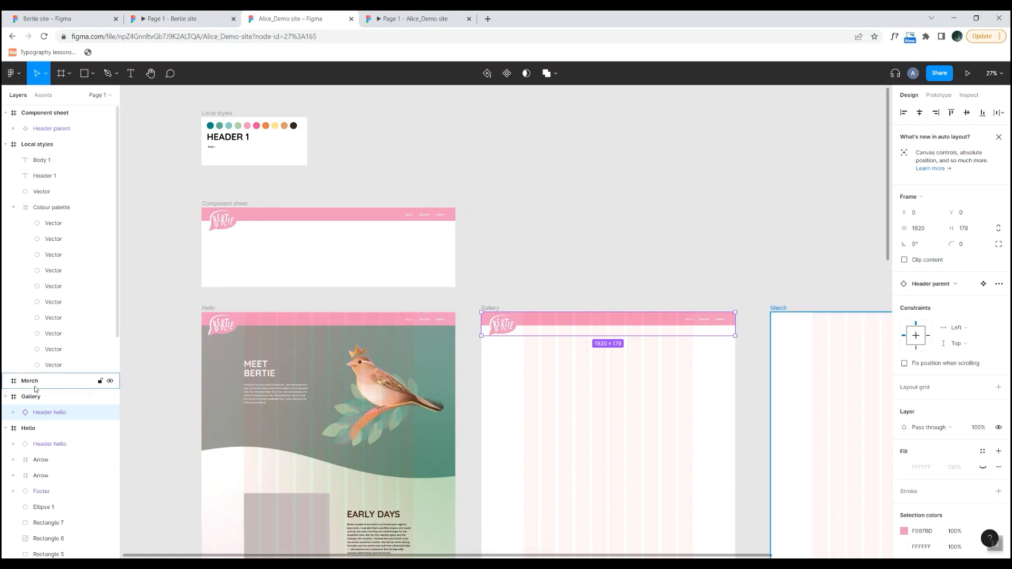
double_click(61, 413)
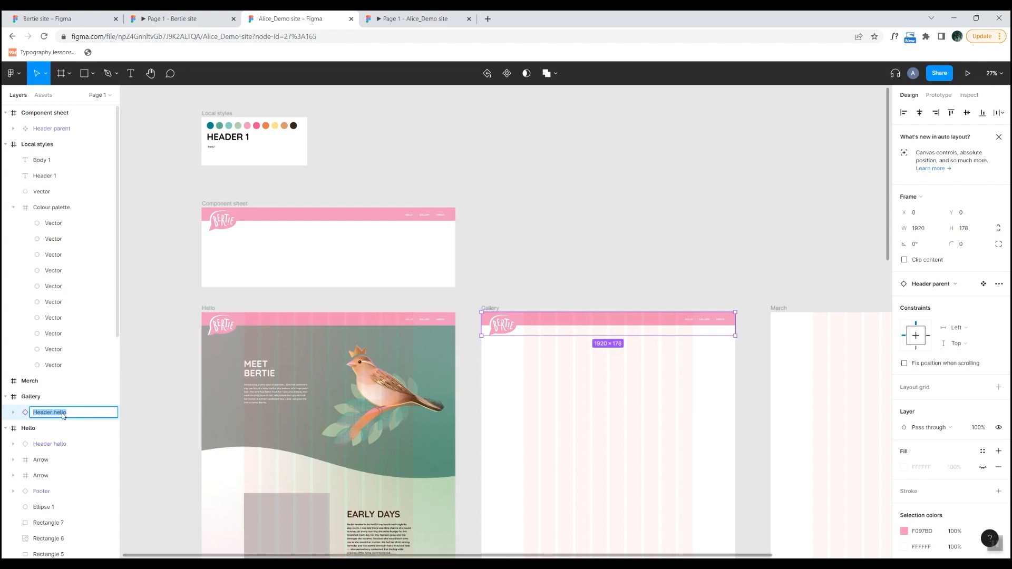
click(74, 413)
text(gallery)
key(Return)
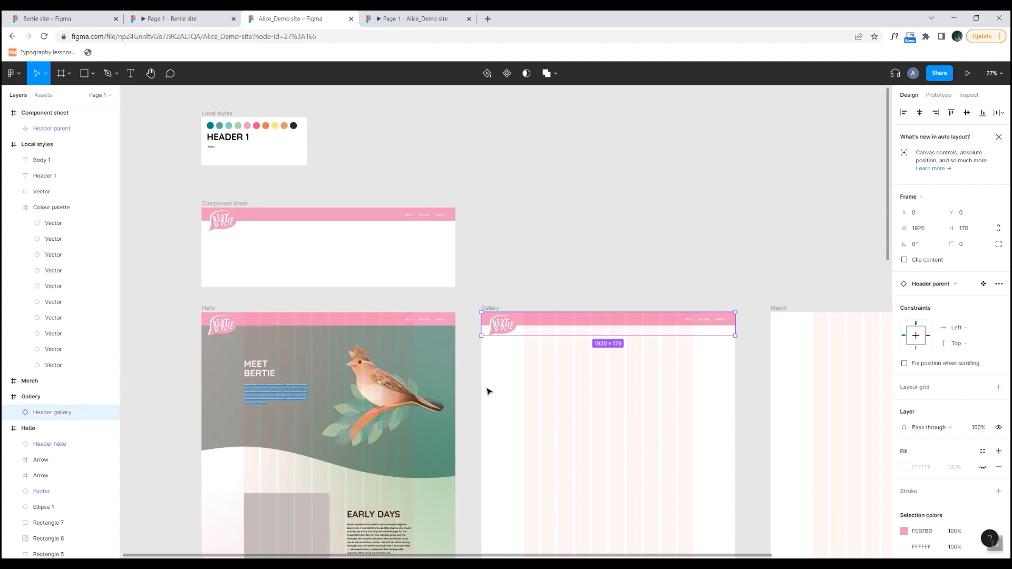
Paste the copied header instance into the Merch frame and rename it Header merch.
click(776, 310)
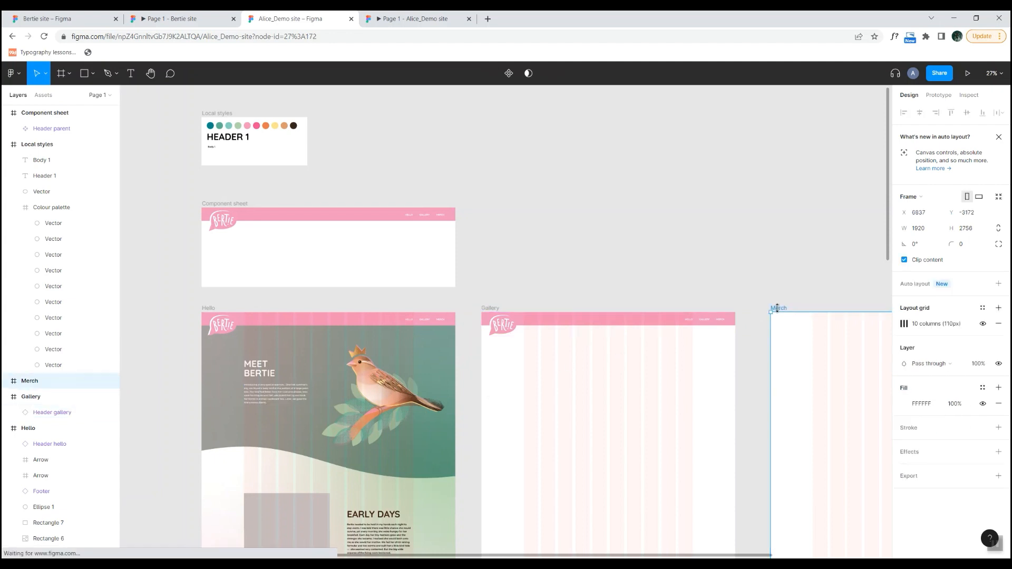
drag(780, 253, 460, 255)
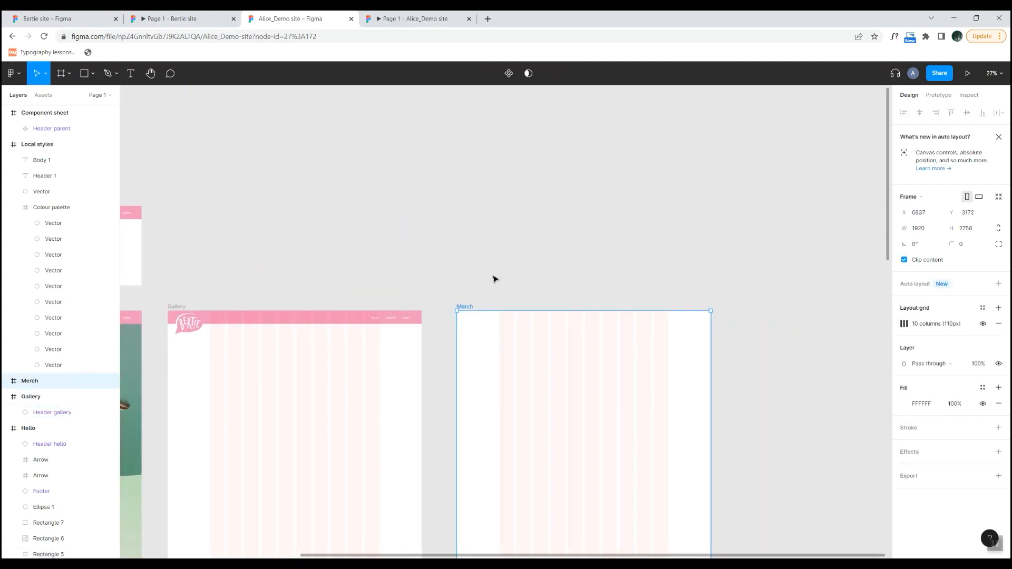
key(ctrl+v)
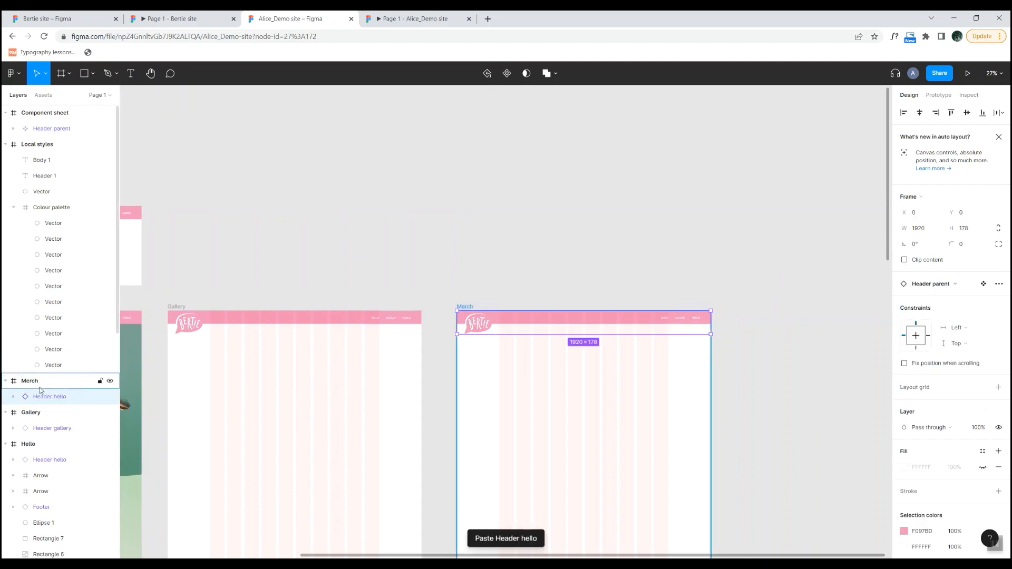
double_click(61, 399)
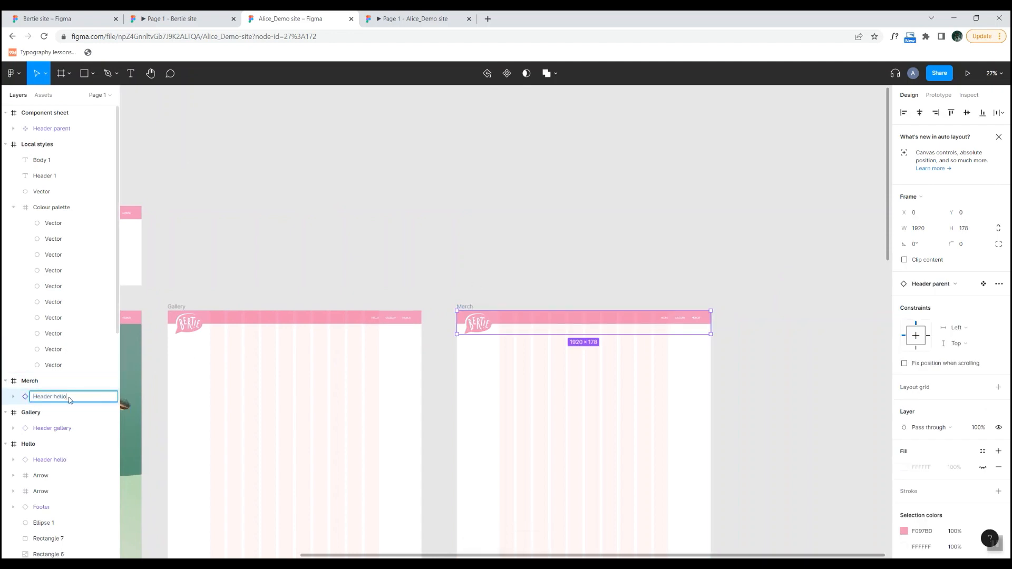
drag(67, 400, 55, 400)
text(merc)
key(Return)
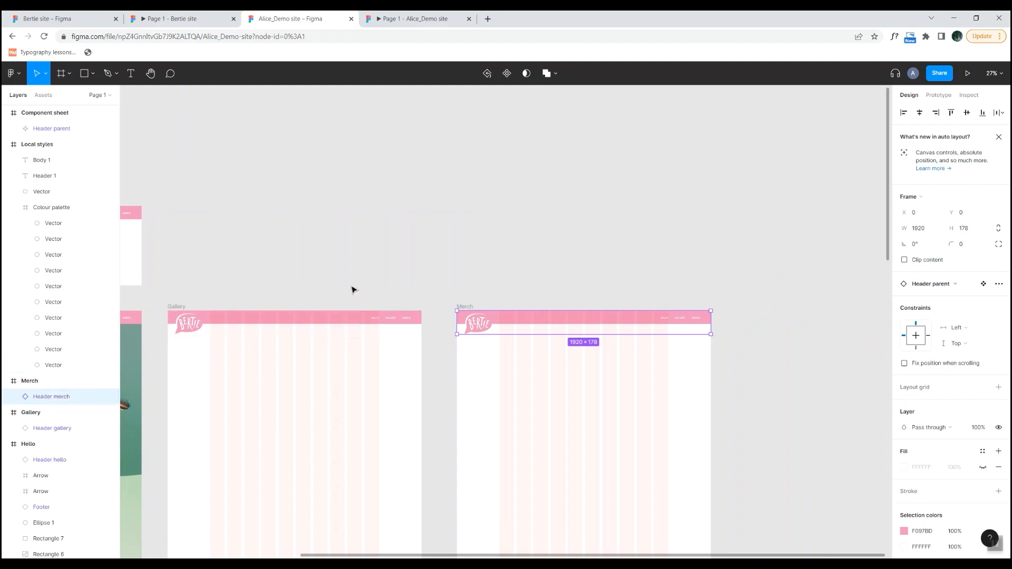
Recolour the Hello link text inside the Header hello instance with the local Dark brown colour, 38261A.
click(370, 265)
drag(371, 264, 585, 228)
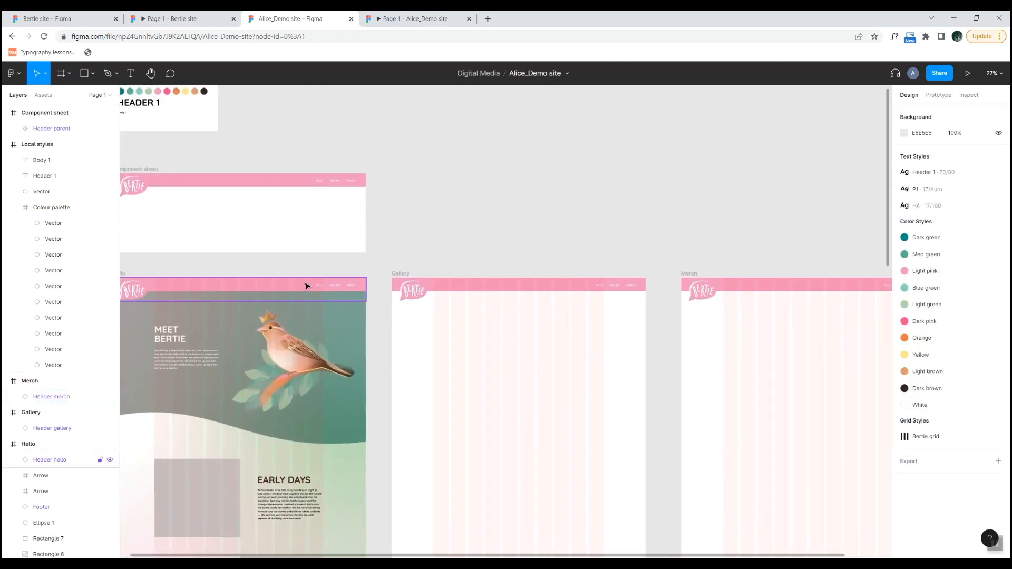
drag(357, 264, 440, 267)
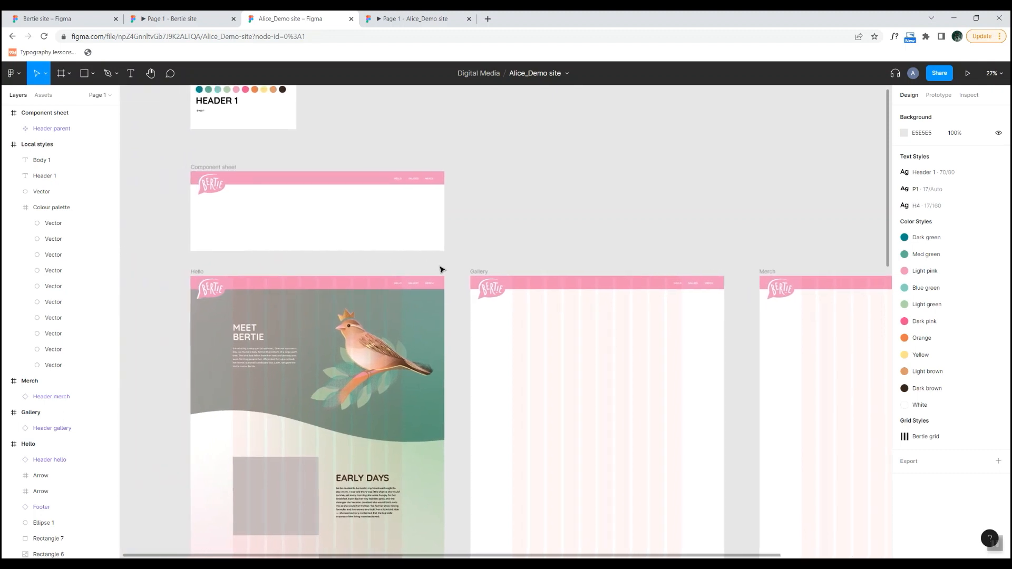
scroll(410, 295, up, 10)
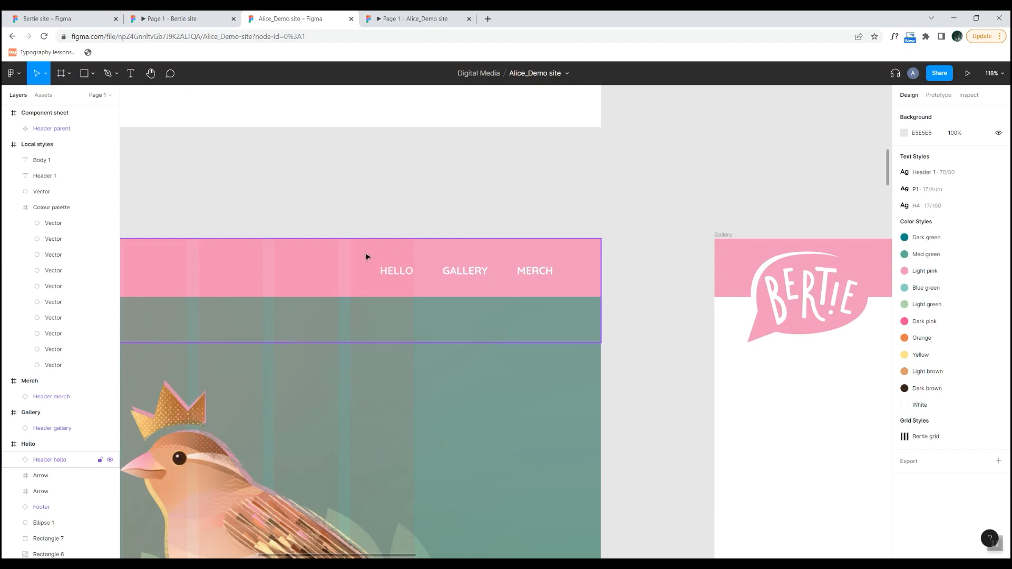
click(402, 273)
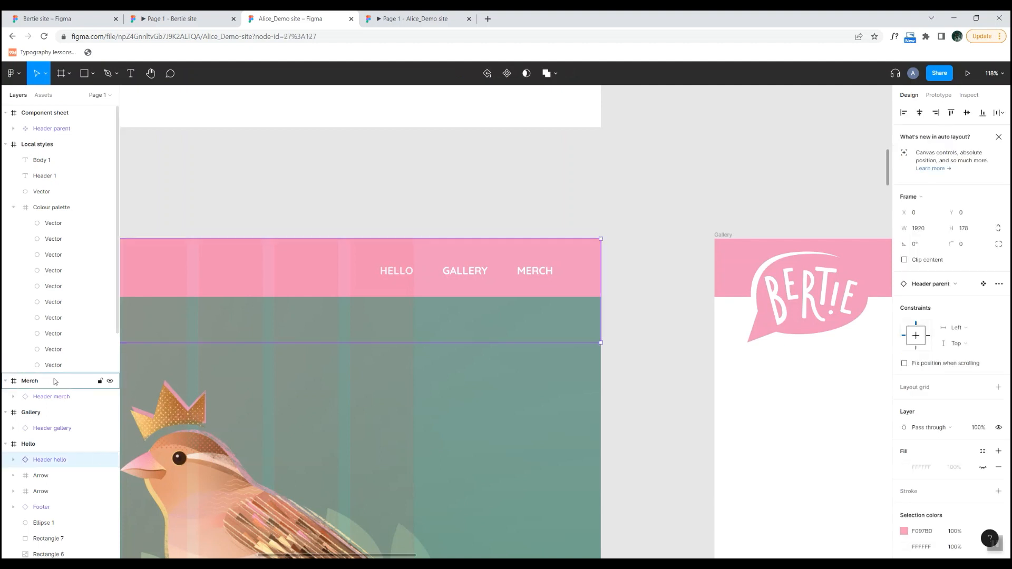
scroll(52, 382, down, 5)
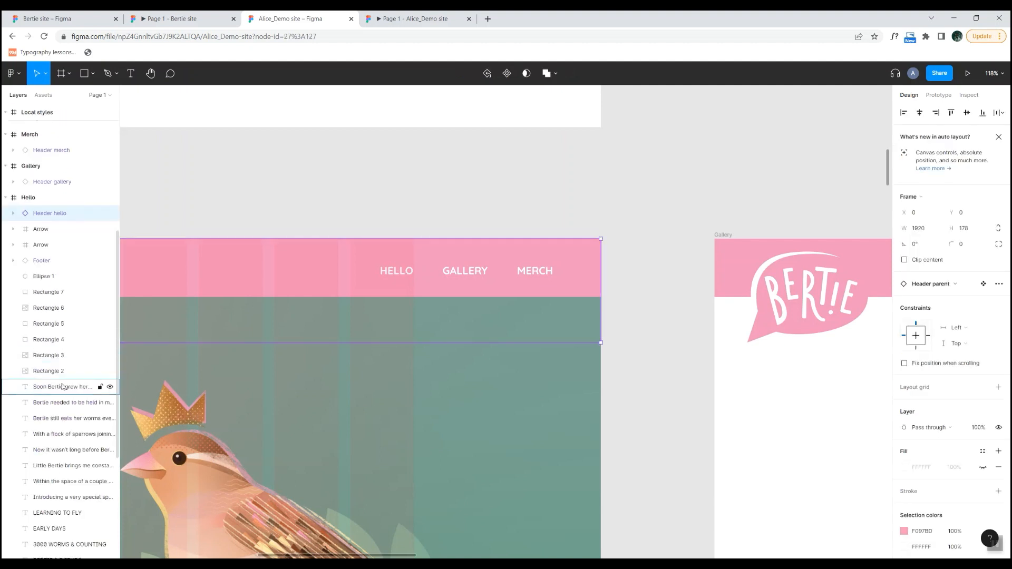
click(12, 213)
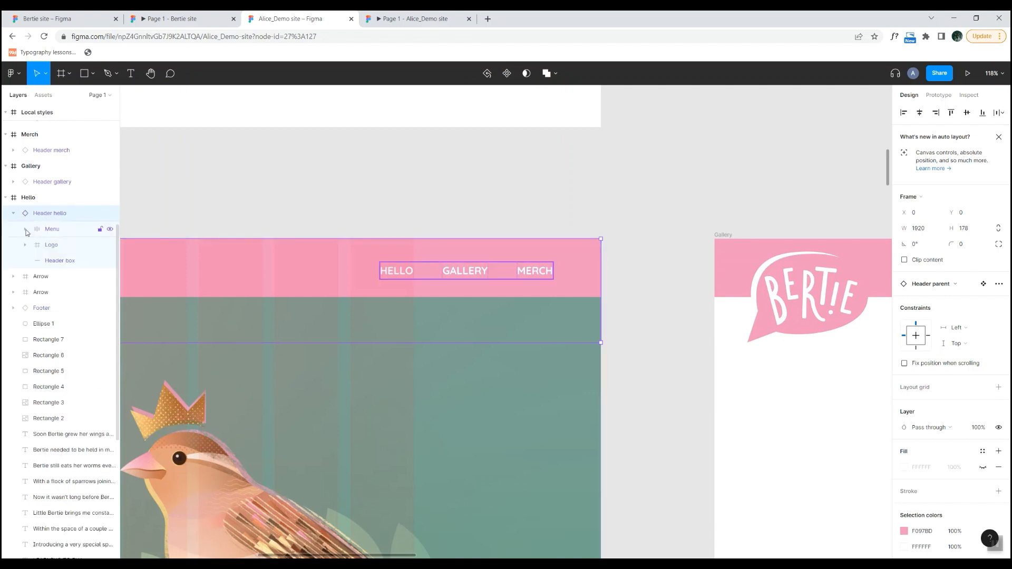
click(25, 231)
click(61, 246)
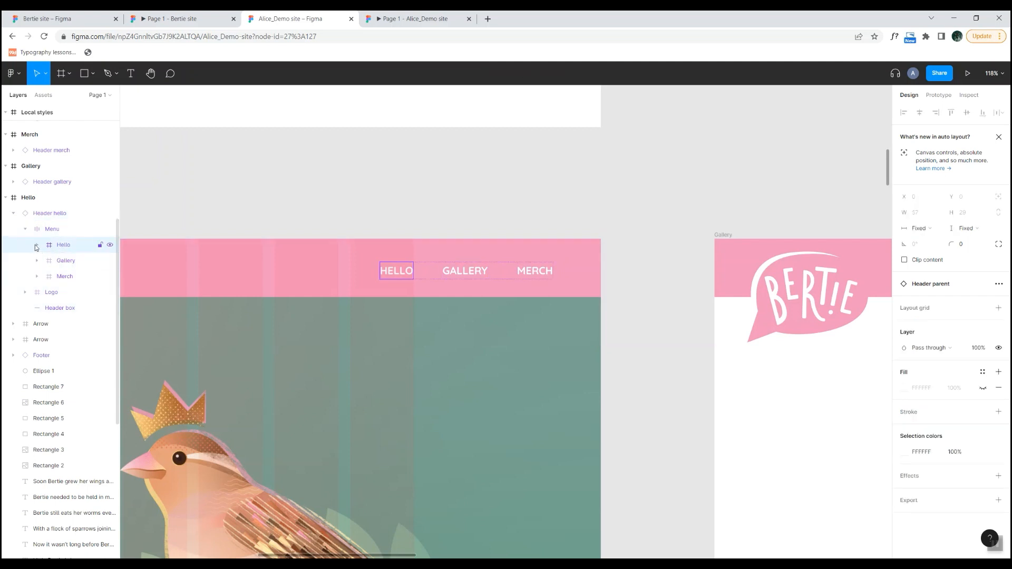
click(36, 245)
click(66, 260)
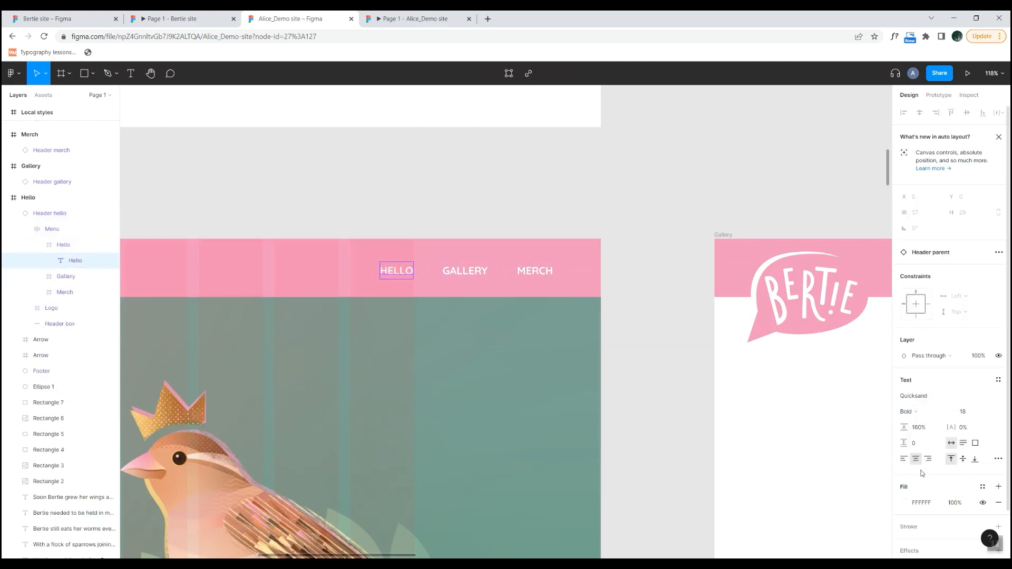
click(905, 503)
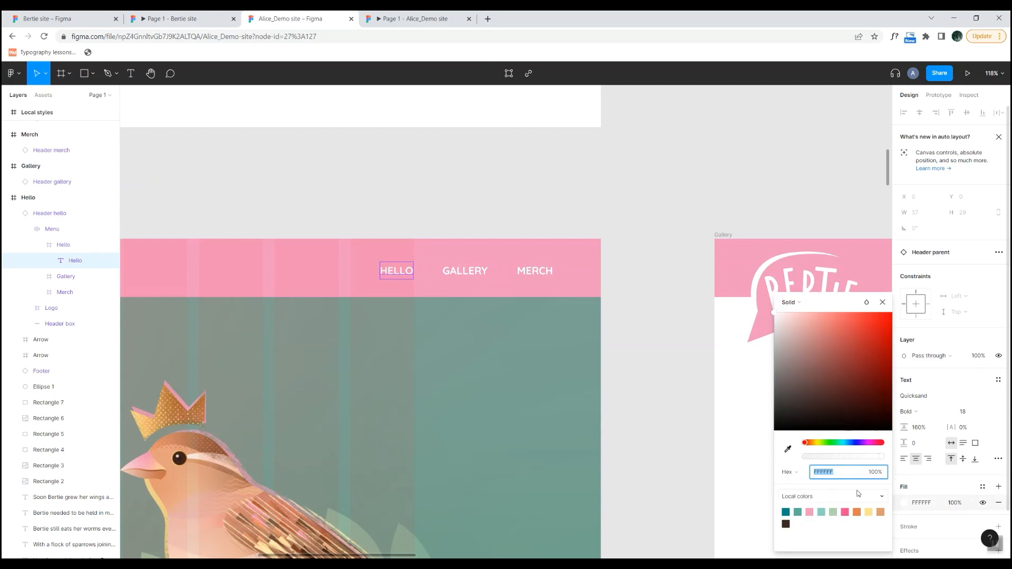
click(785, 523)
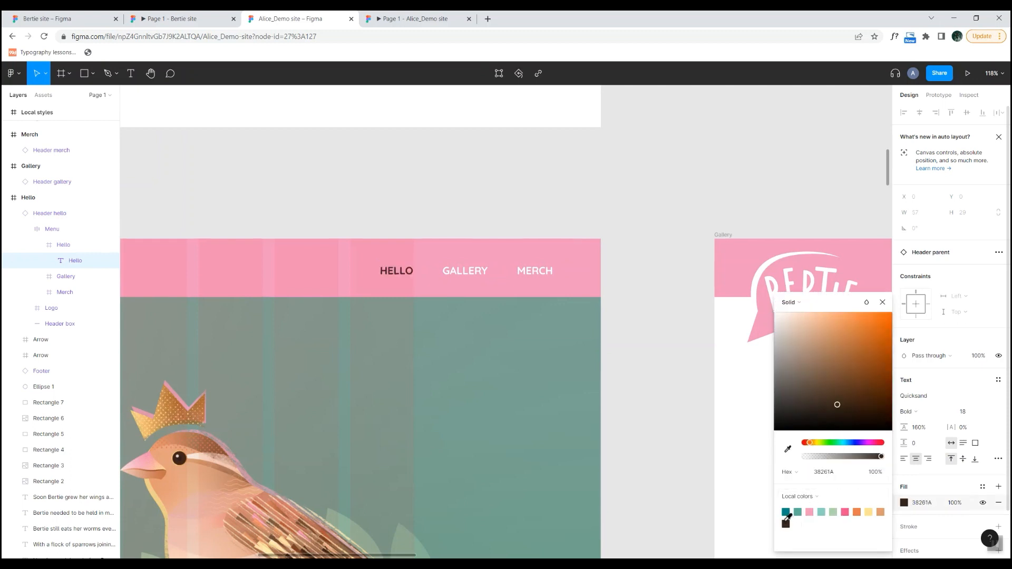
click(643, 387)
Recolour the Gallery link text in the Gallery page's header instance with the local Dark brown colour.
drag(665, 378, 269, 377)
drag(699, 378, 173, 378)
drag(587, 380, 291, 382)
click(485, 277)
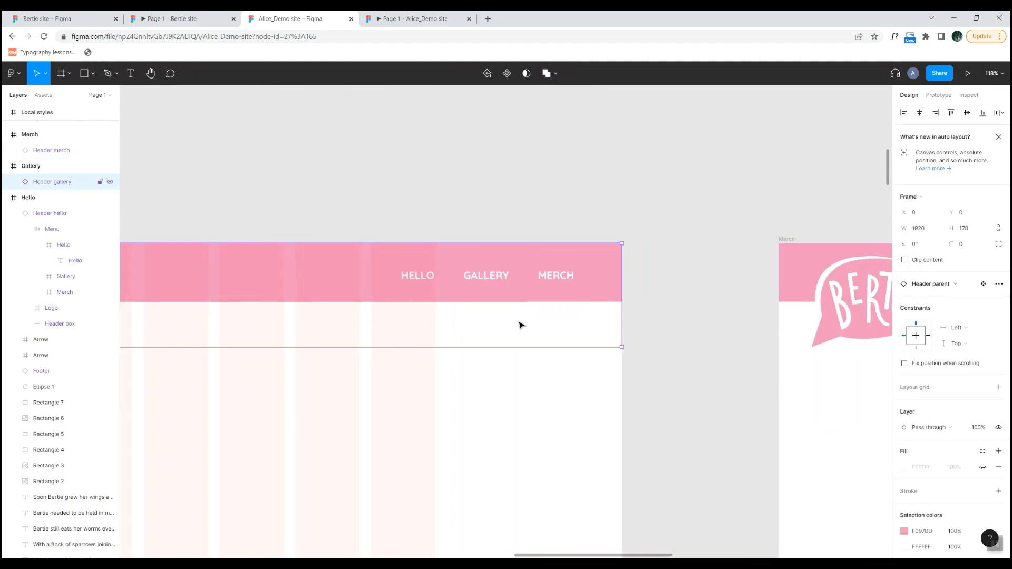
double_click(485, 277)
double_click(485, 278)
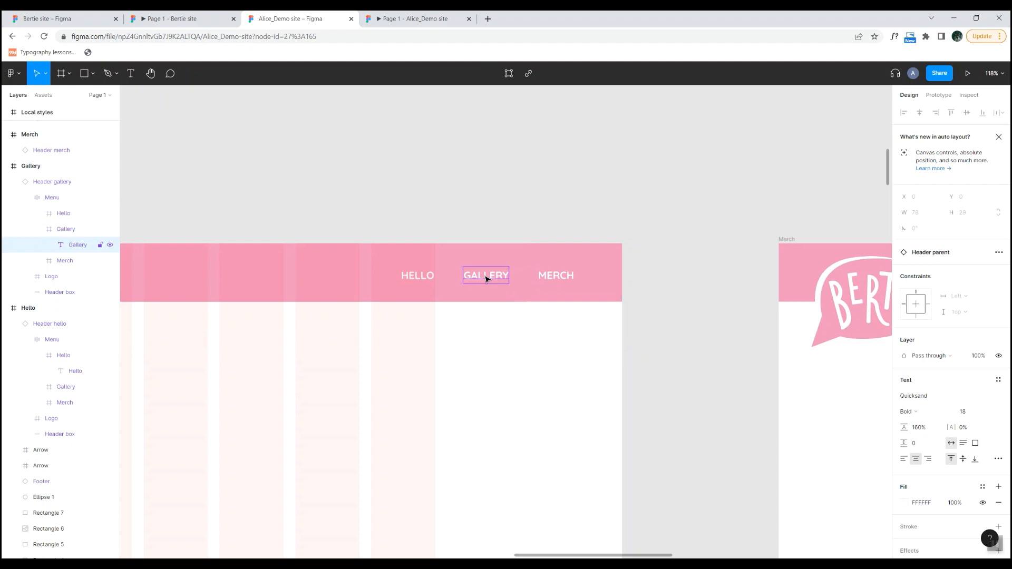
click(906, 503)
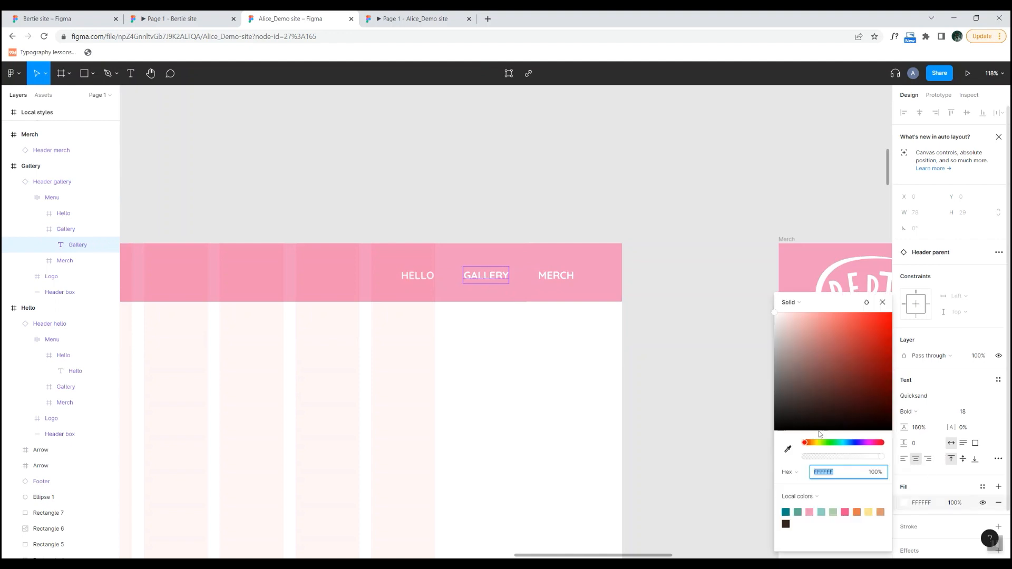
click(786, 524)
click(656, 350)
Recolour the Merch link in the Merch page's header instance with the local Dark brown colour.
drag(816, 347, 343, 350)
scroll(615, 349, right, 10)
click(678, 278)
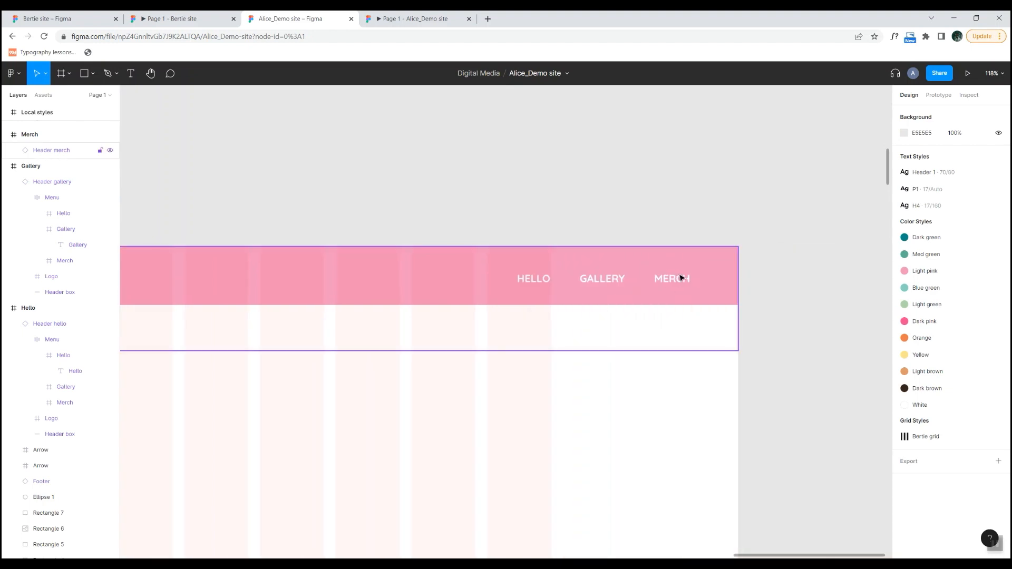
double_click(679, 281)
double_click(678, 281)
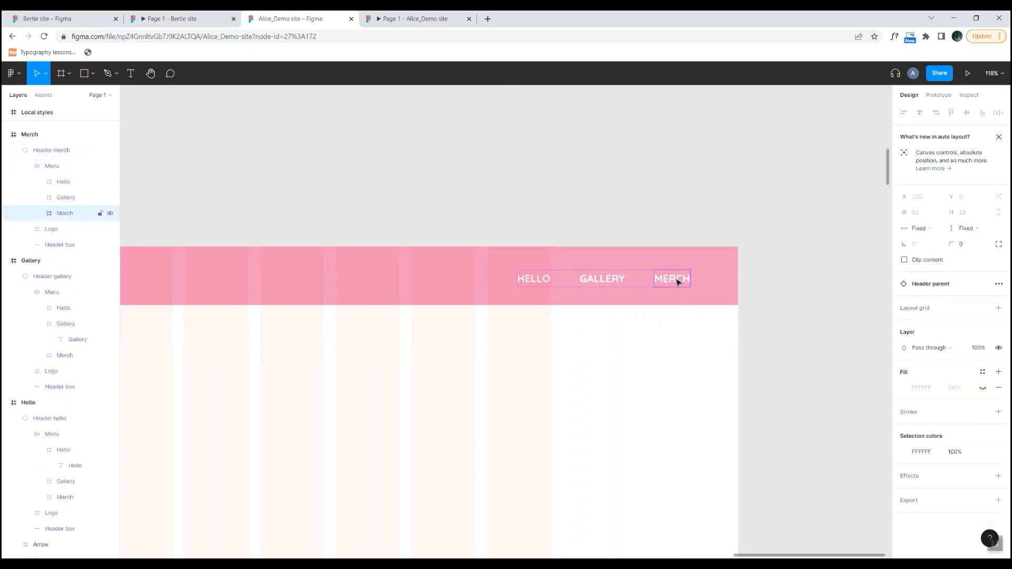
click(905, 451)
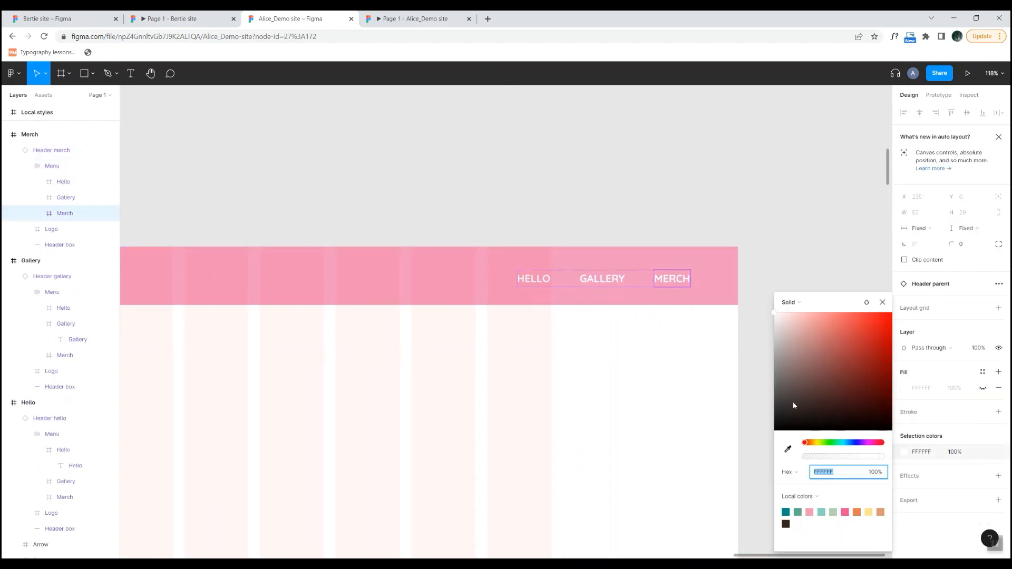
drag(792, 401, 764, 432)
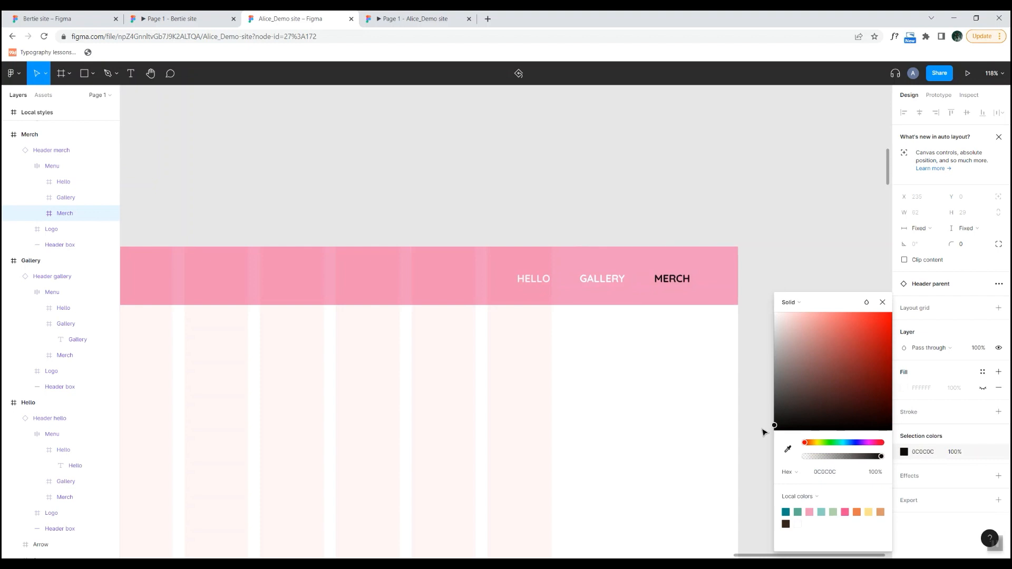
click(786, 522)
click(771, 230)
Change the fill of the Header box in the Header parent component to the local Med green colour, 5BAF93.
scroll(519, 228, down, 5)
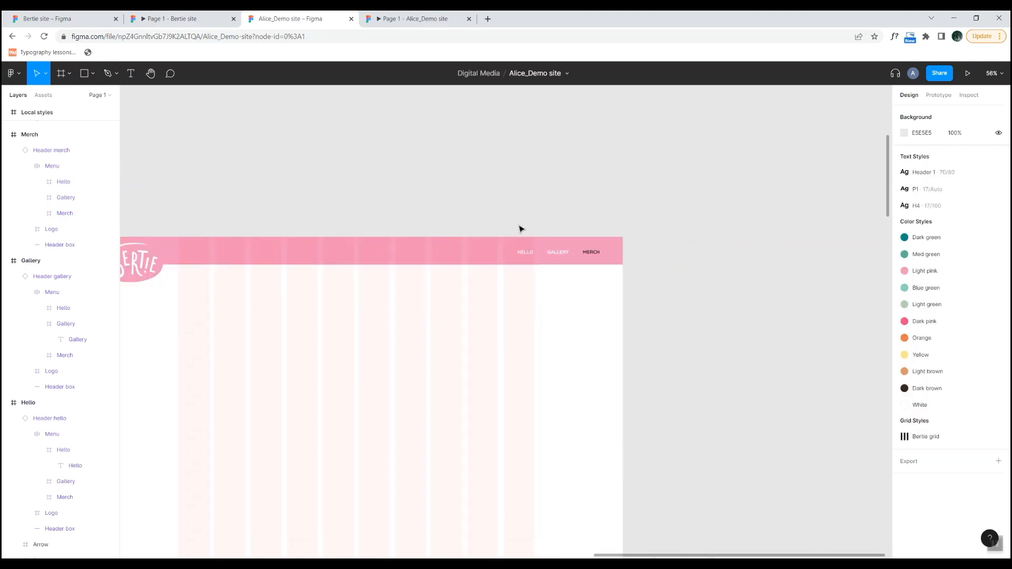
scroll(519, 229, down, 3)
drag(306, 213, 730, 287)
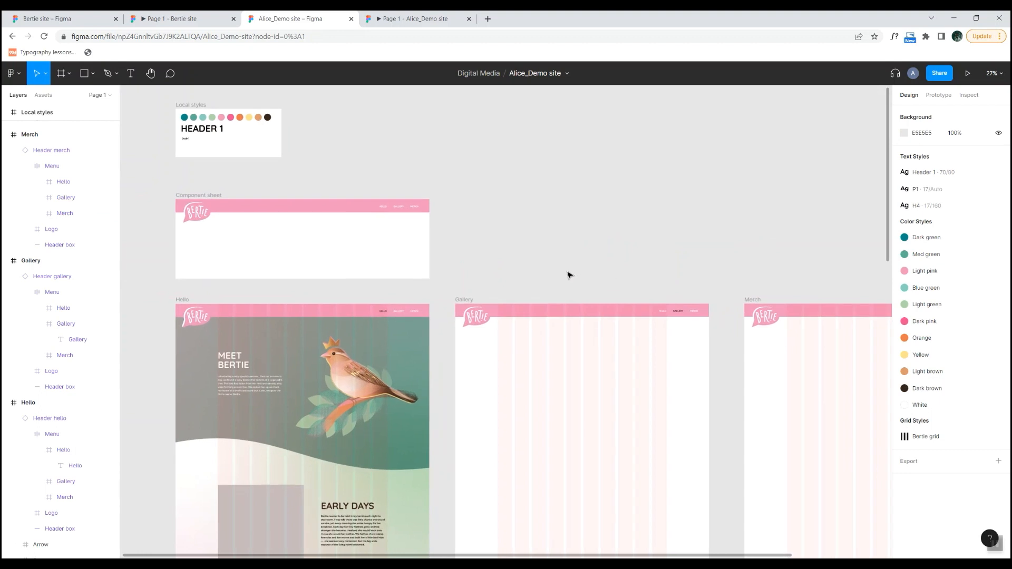
drag(507, 213, 469, 237)
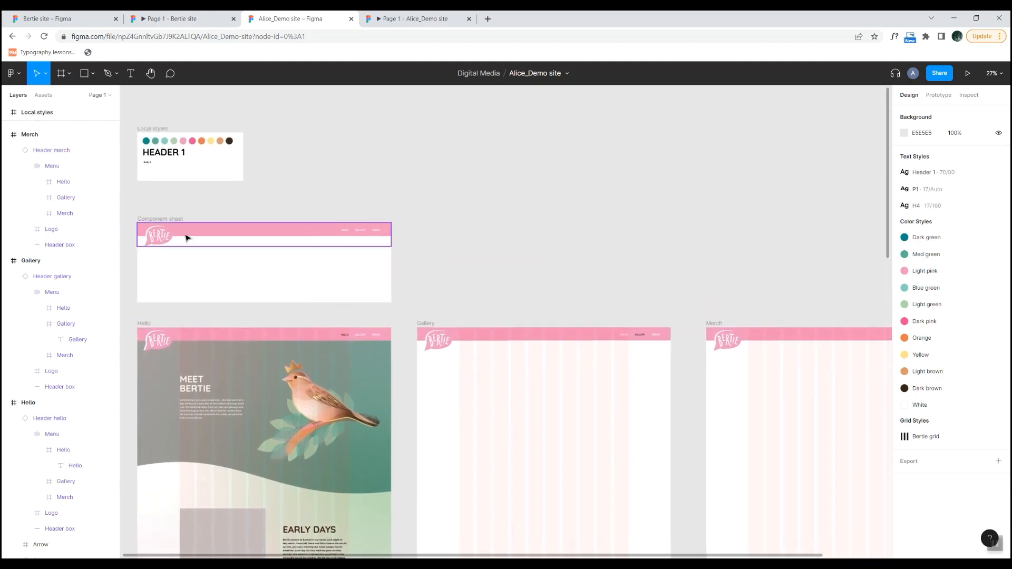
click(270, 233)
click(272, 233)
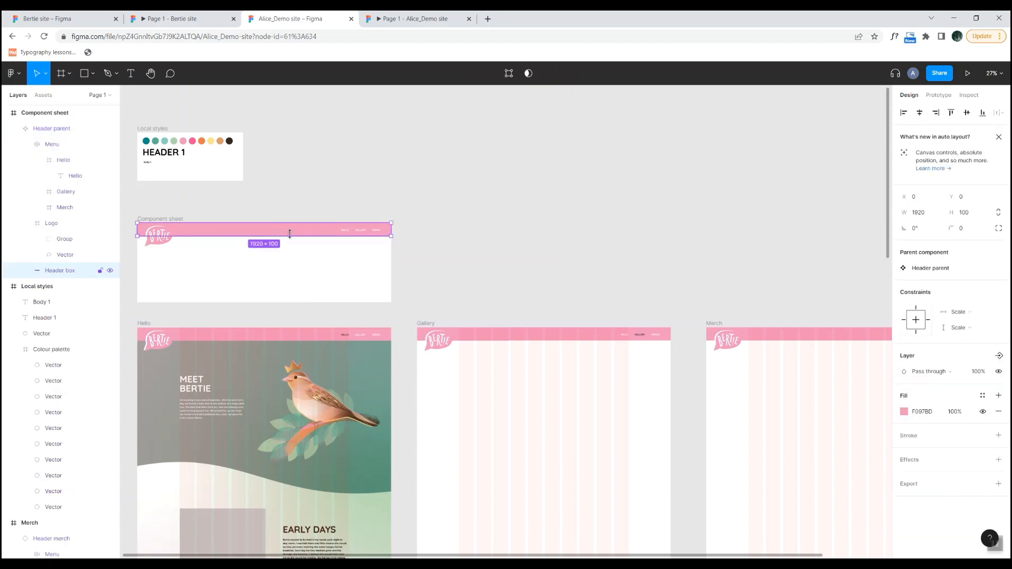
click(905, 411)
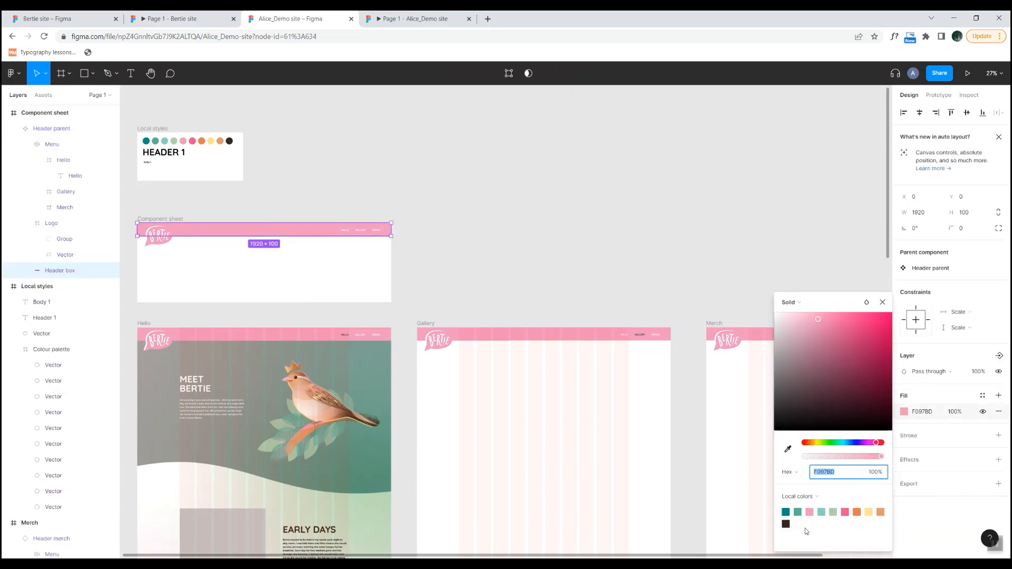
click(801, 509)
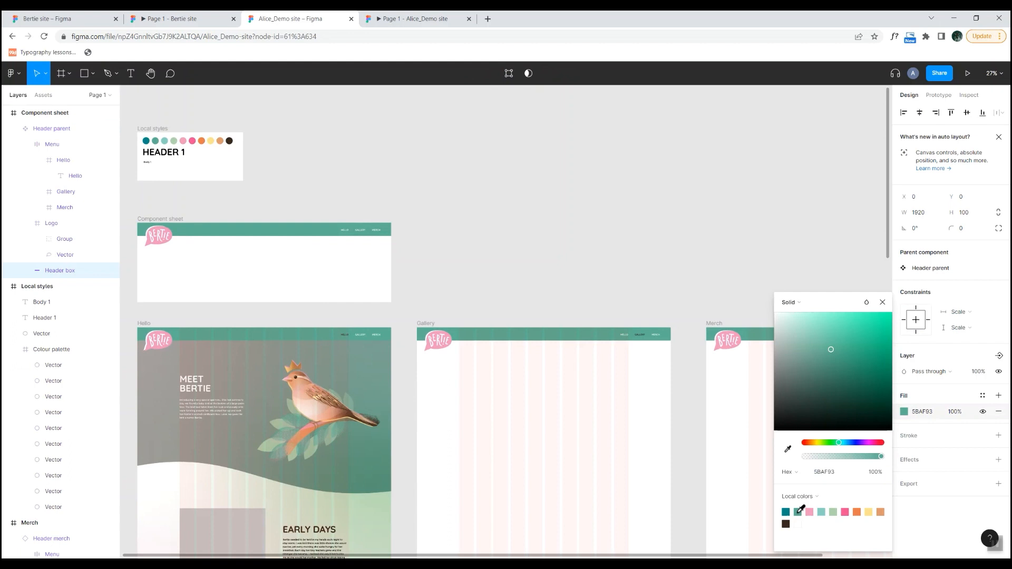
click(561, 260)
drag(673, 255, 701, 262)
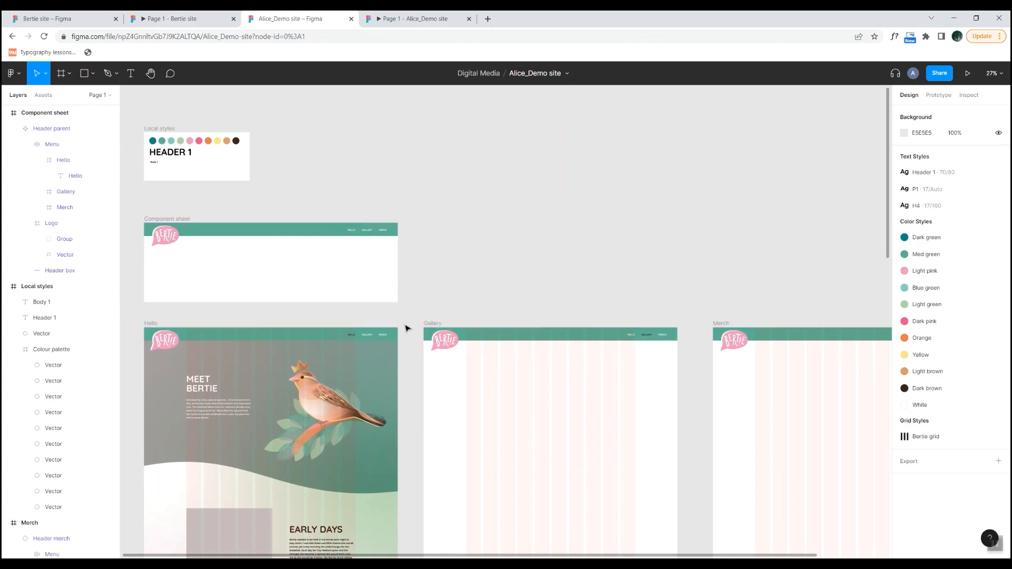
Change the fill of the Header box in the Hello page's header instance to the local Light pink colour.
click(327, 340)
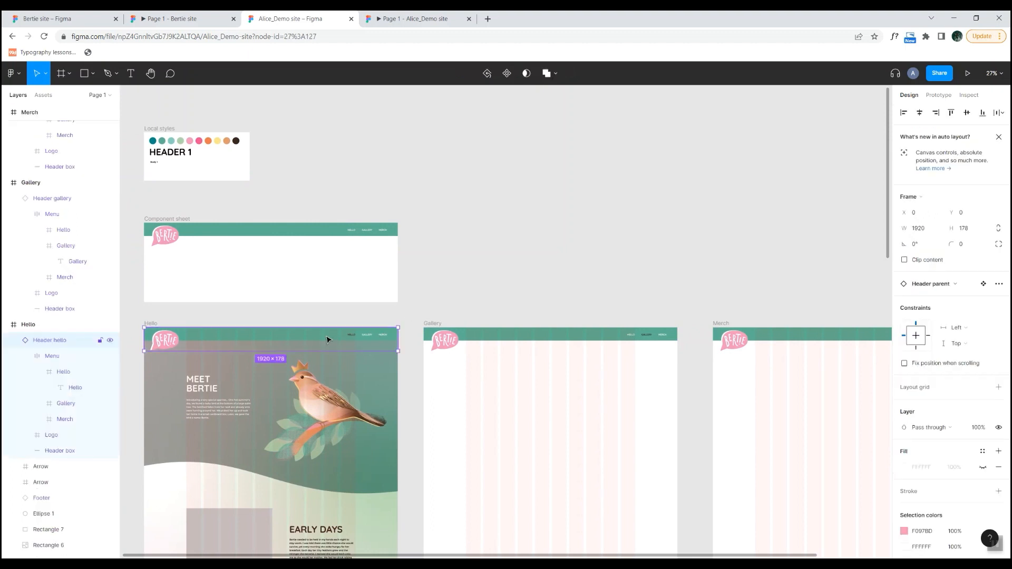
click(327, 340)
click(903, 396)
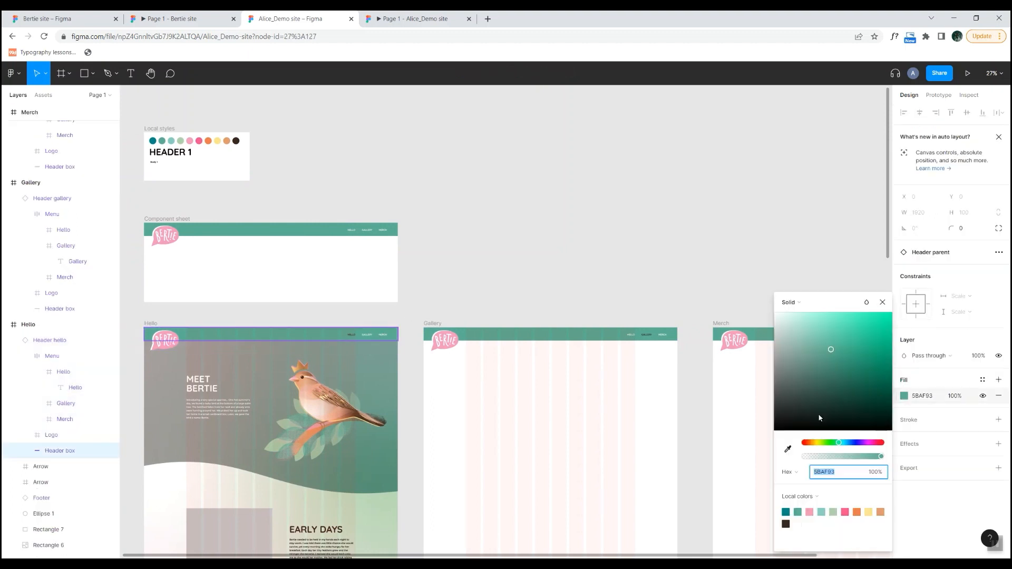
click(810, 510)
click(531, 294)
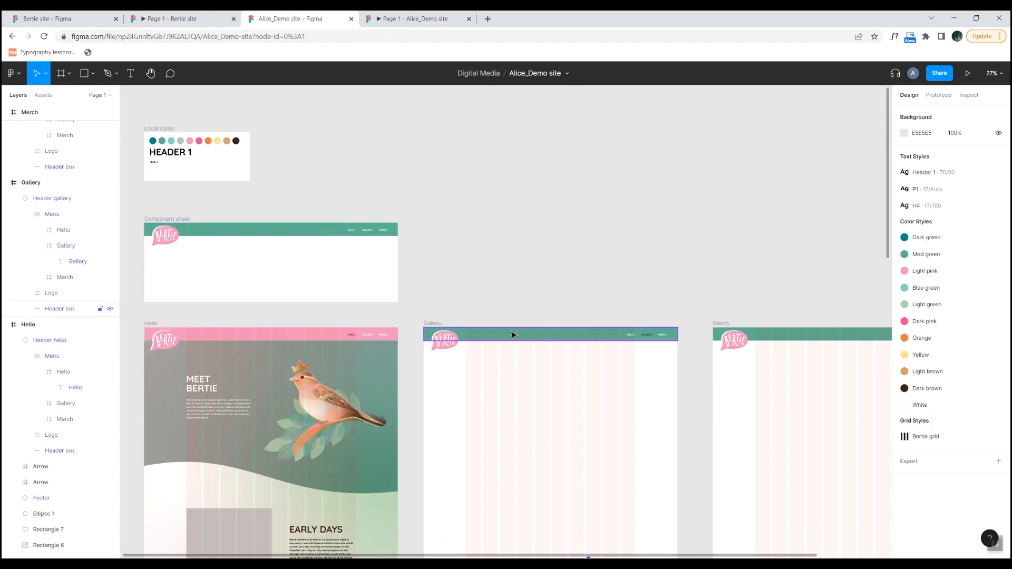
Undo the Hello header instance's pink fill and the Med green fill of the Header parent's Header box.
key(ctrl+z)
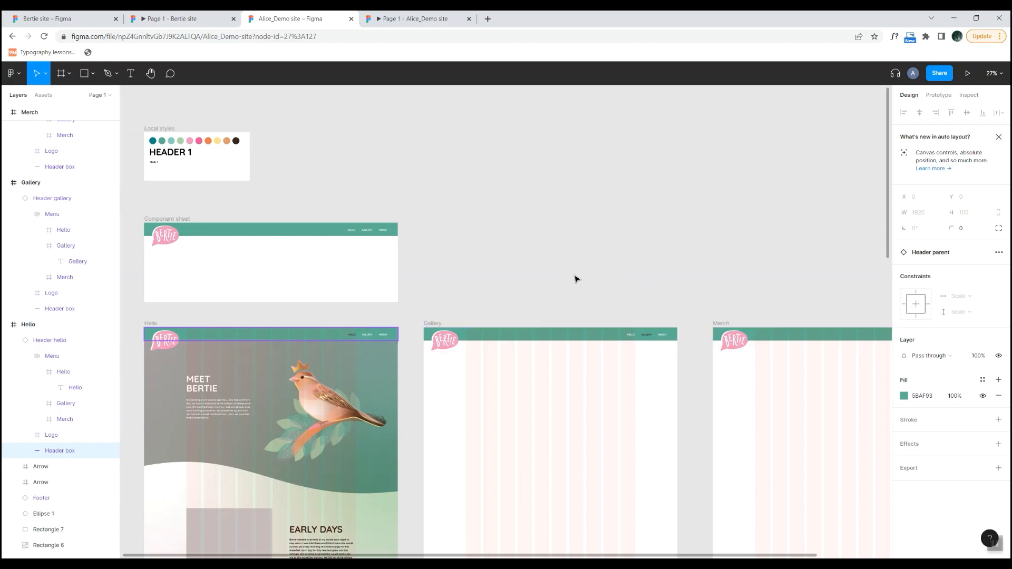
key(ctrl+z)
key(ctrl+z)
key(ctrl+z)
key(ctrl+z)
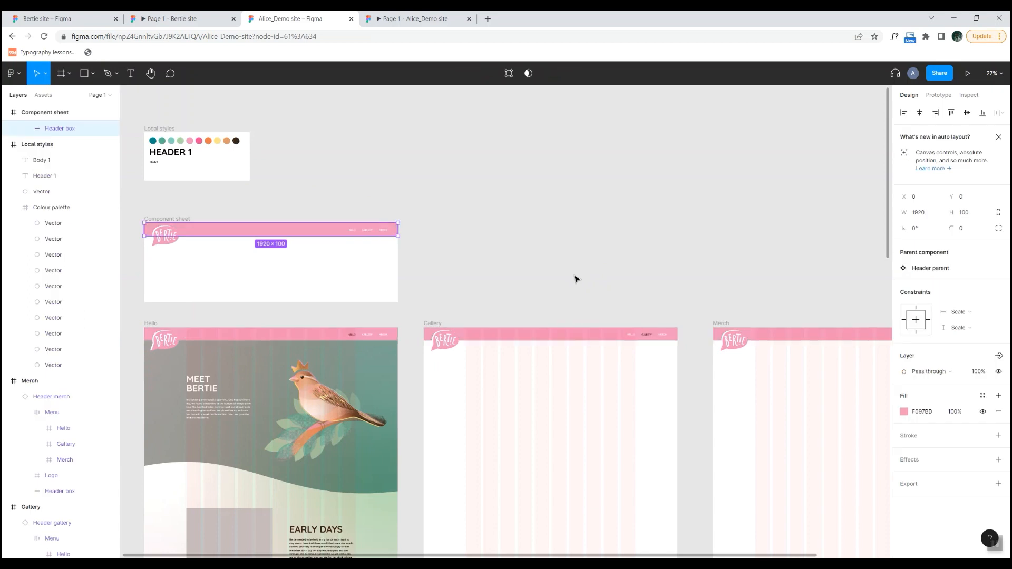
click(548, 277)
Duplicate the Logo frame inside the Header parent component on the Component sheet.
drag(447, 269, 598, 316)
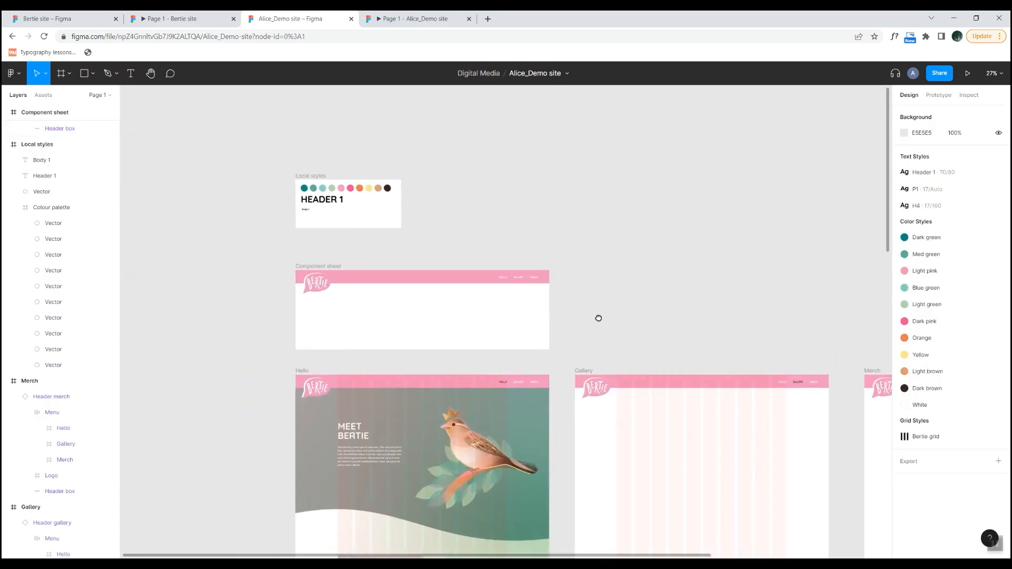
scroll(320, 284, up, 5)
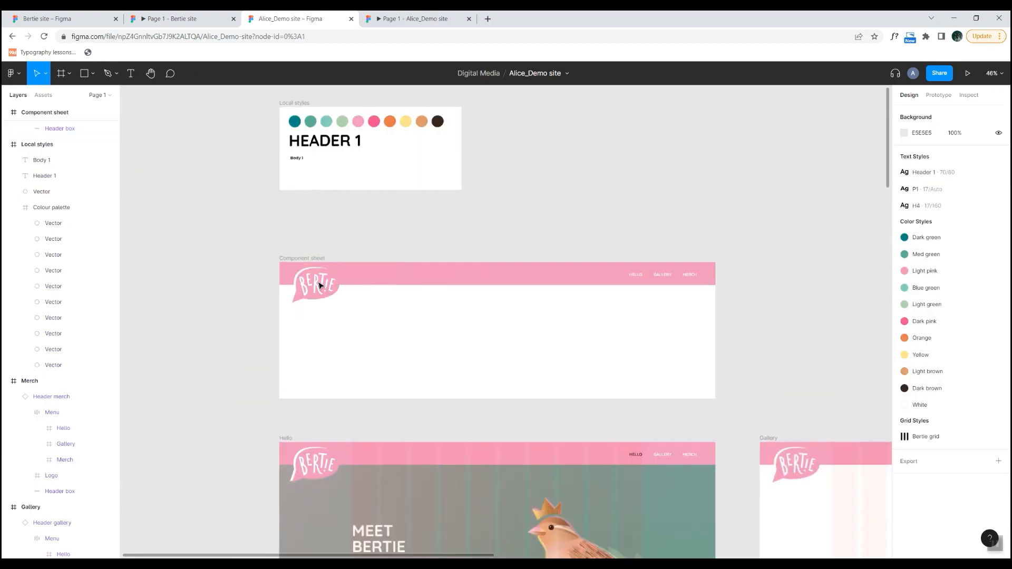
scroll(297, 293, down, 5)
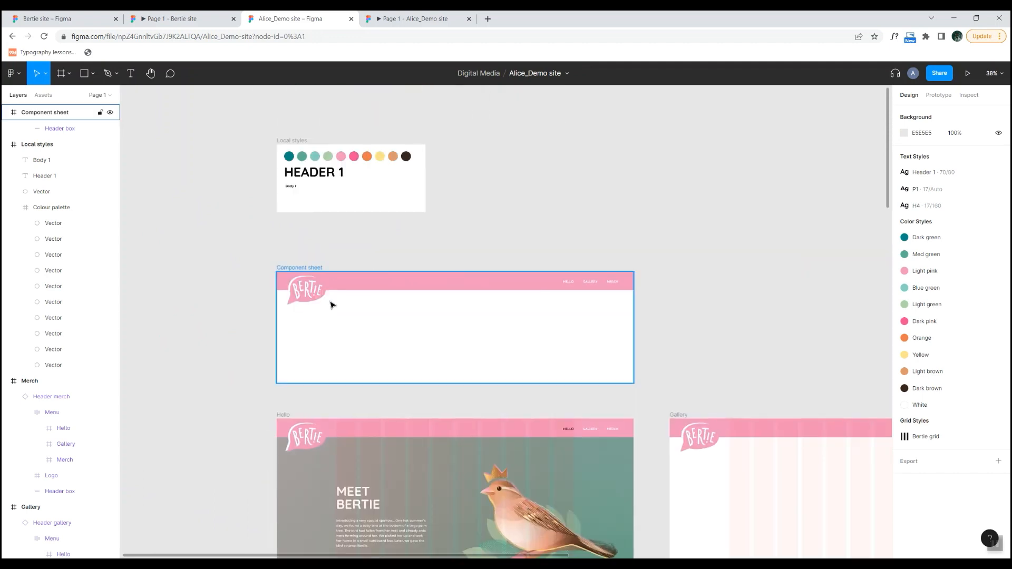
click(303, 297)
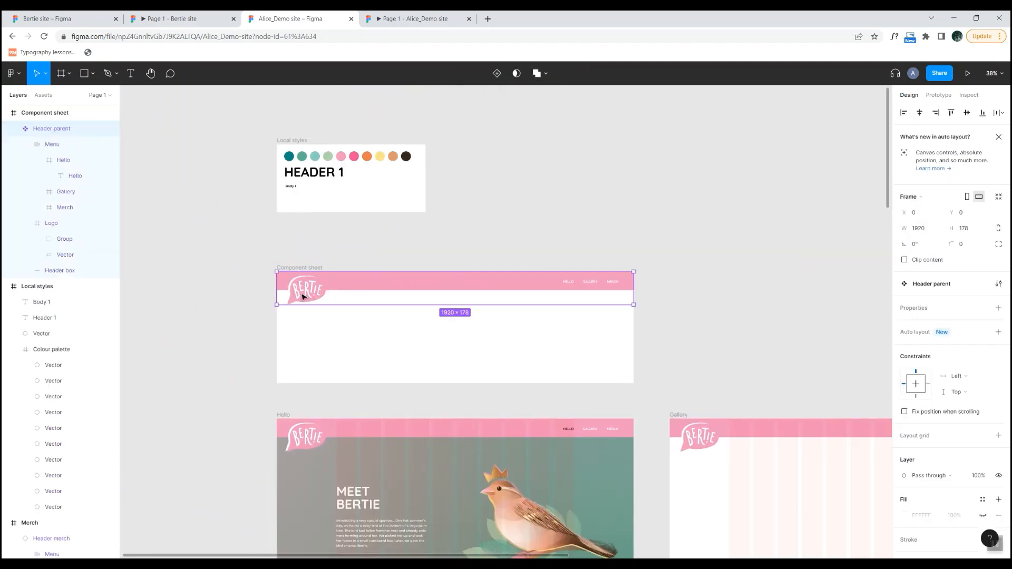
click(48, 226)
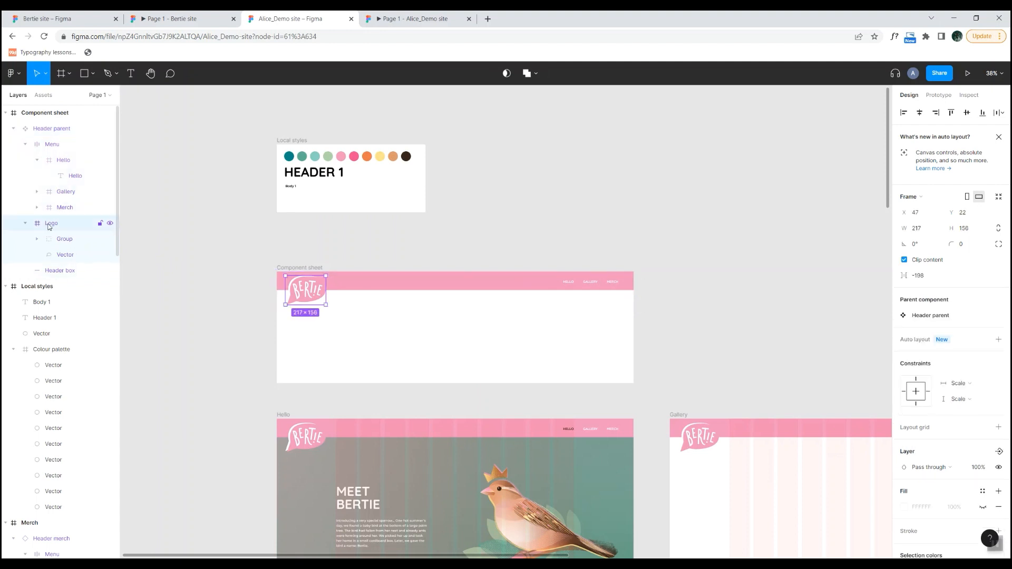
key(ctrl+d)
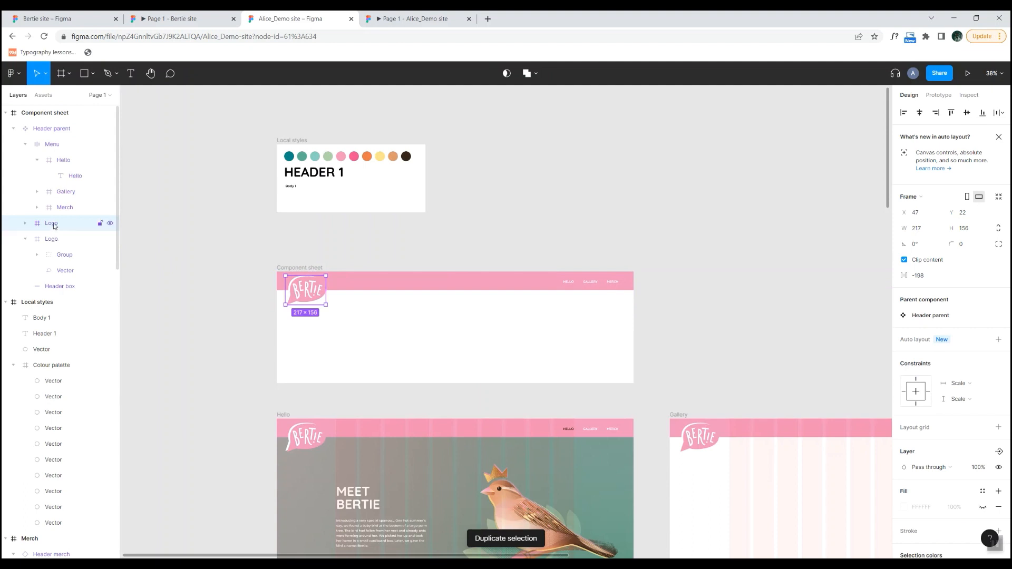
Rename the original Logo frame as Logo normal and its duplicate as Logo hover.
click(59, 240)
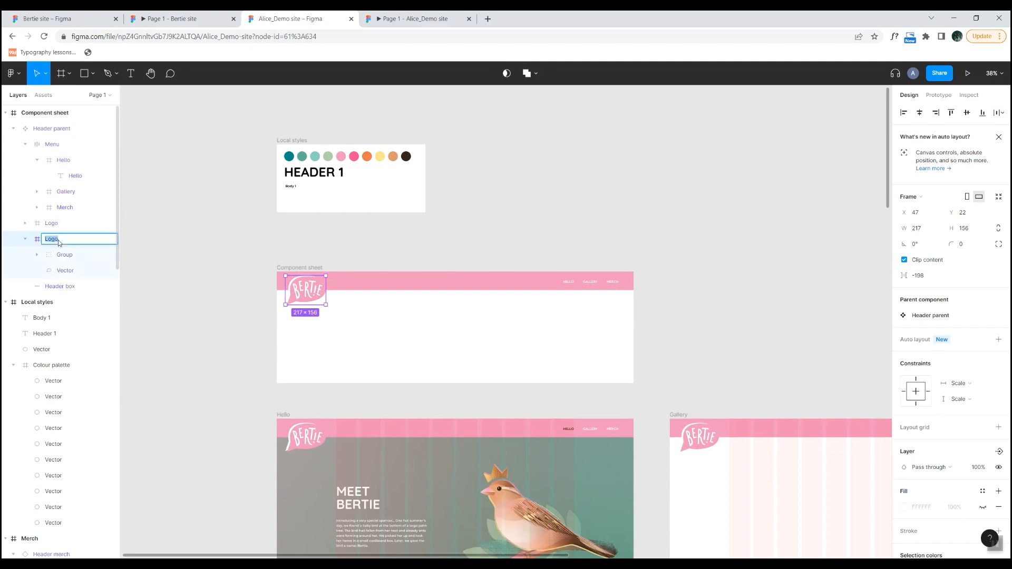
double_click(59, 240)
text(normal)
key(Return)
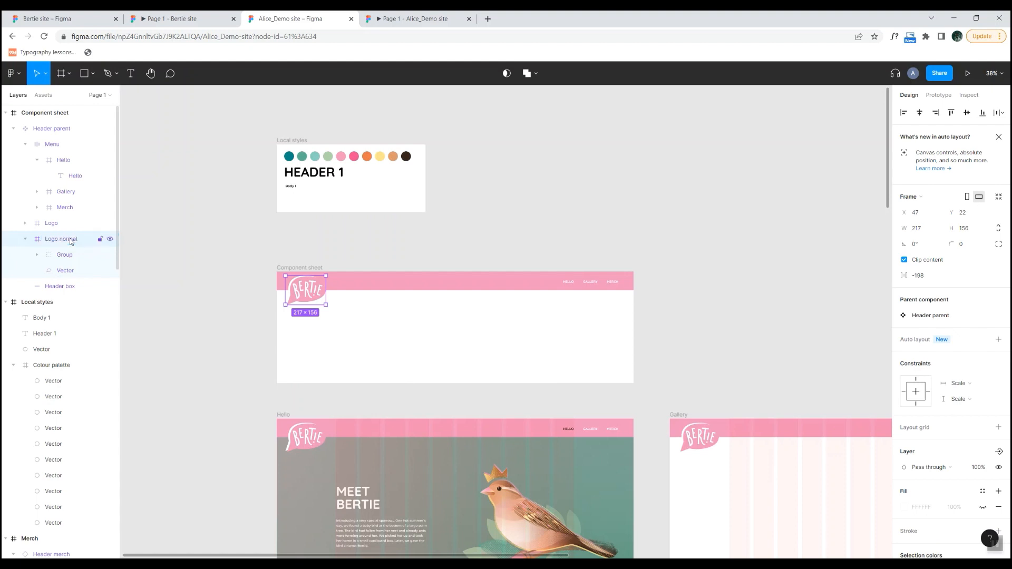
double_click(59, 224)
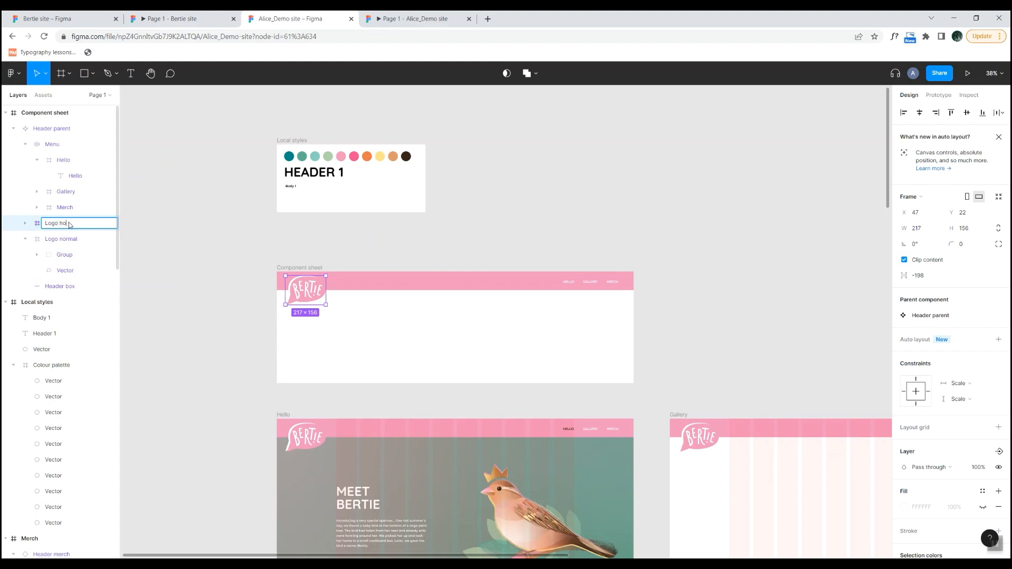
text(hover)
key(Return)
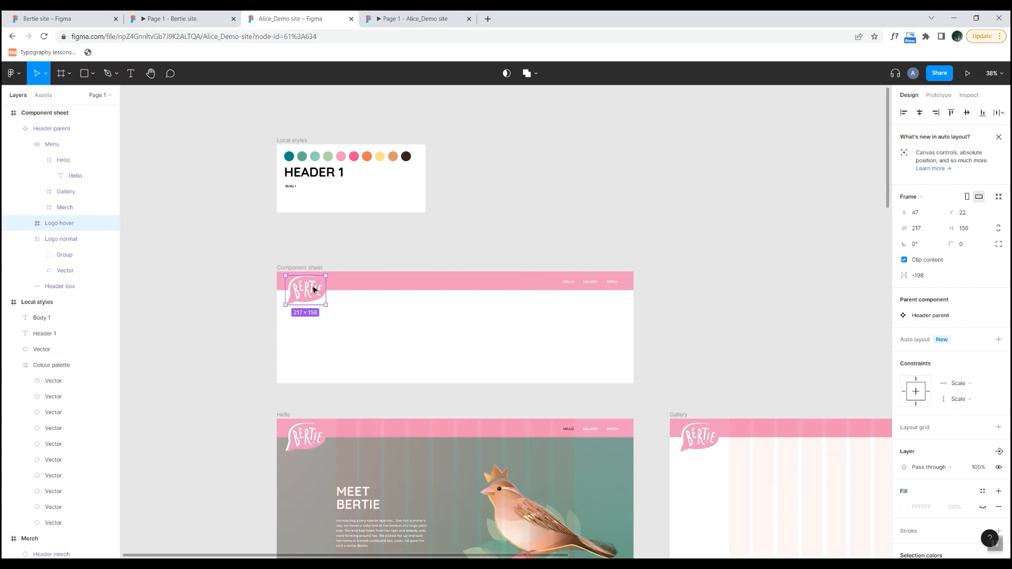
Move the Logo hover frame out of the Header parent onto the empty canvas just above the Component sheet.
drag(315, 290, 317, 250)
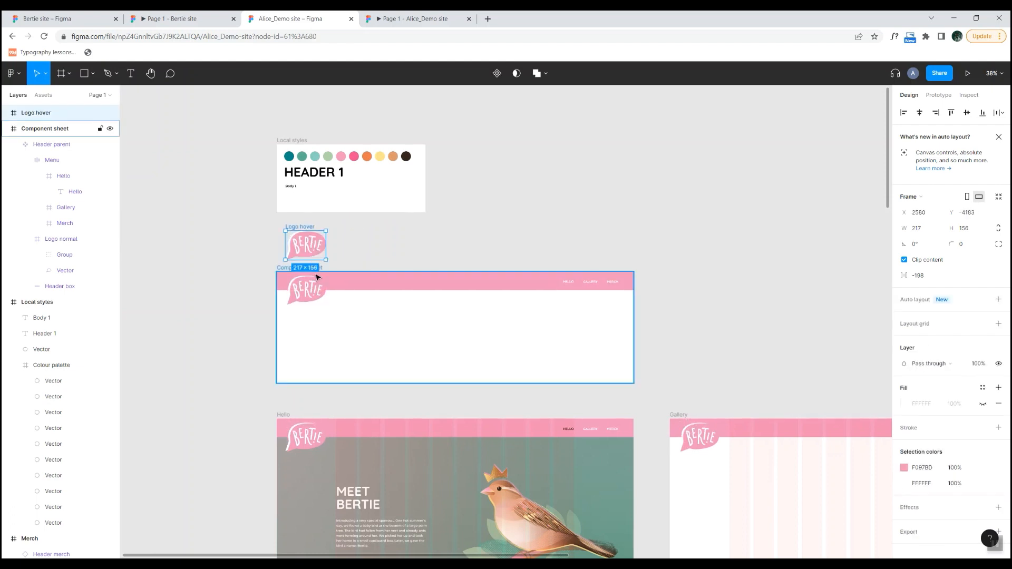
click(348, 248)
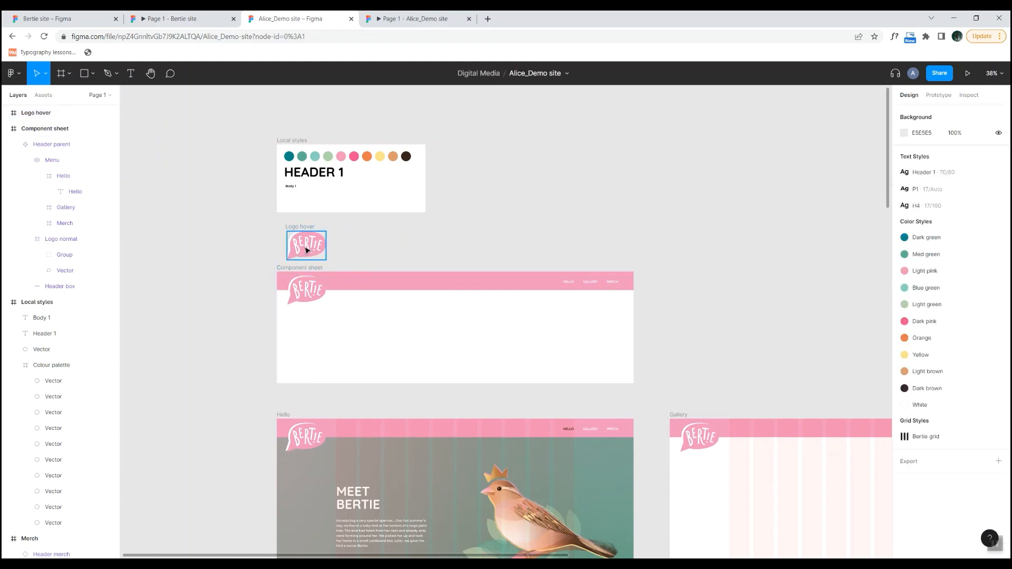
click(304, 245)
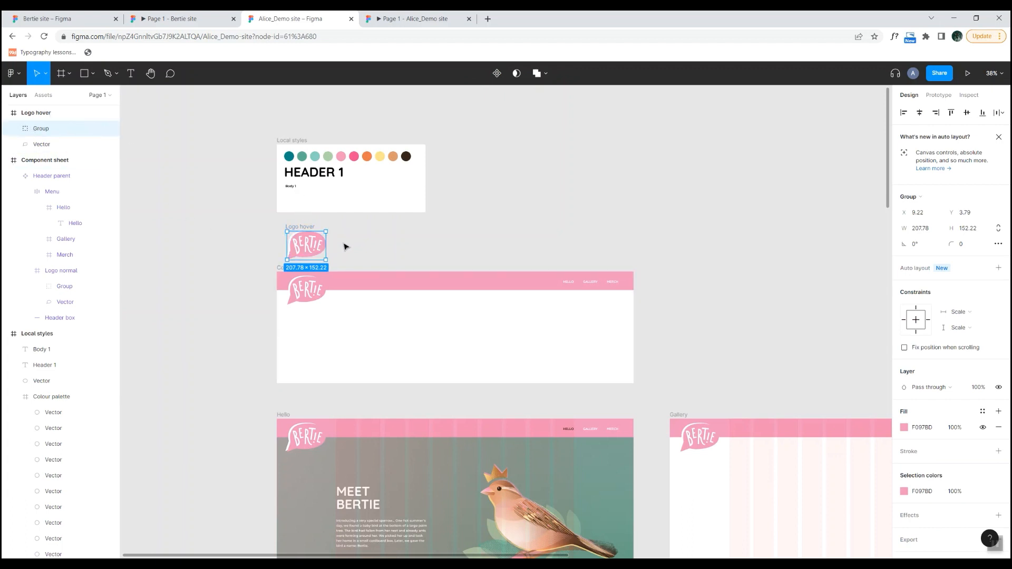
click(357, 244)
Recolour the white speech-bubble vector in the Logo hover frame with the local Dark brown colour.
scroll(313, 255, up, 5)
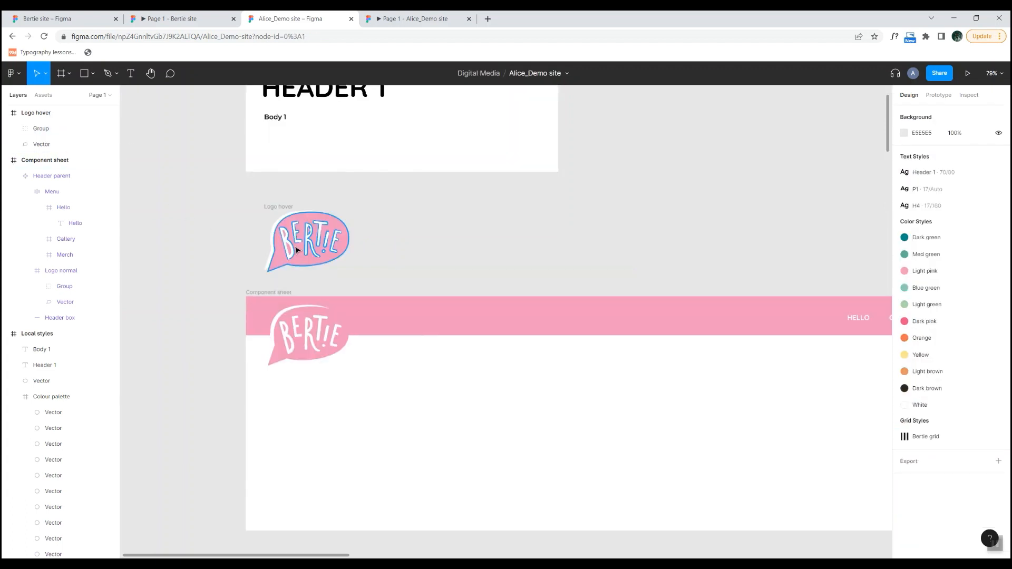
click(273, 253)
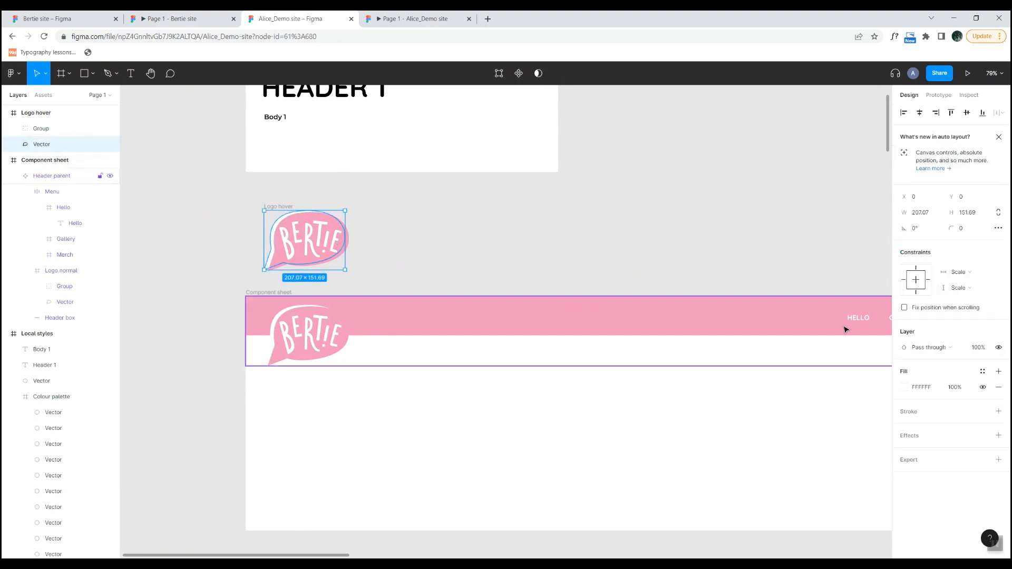
click(904, 387)
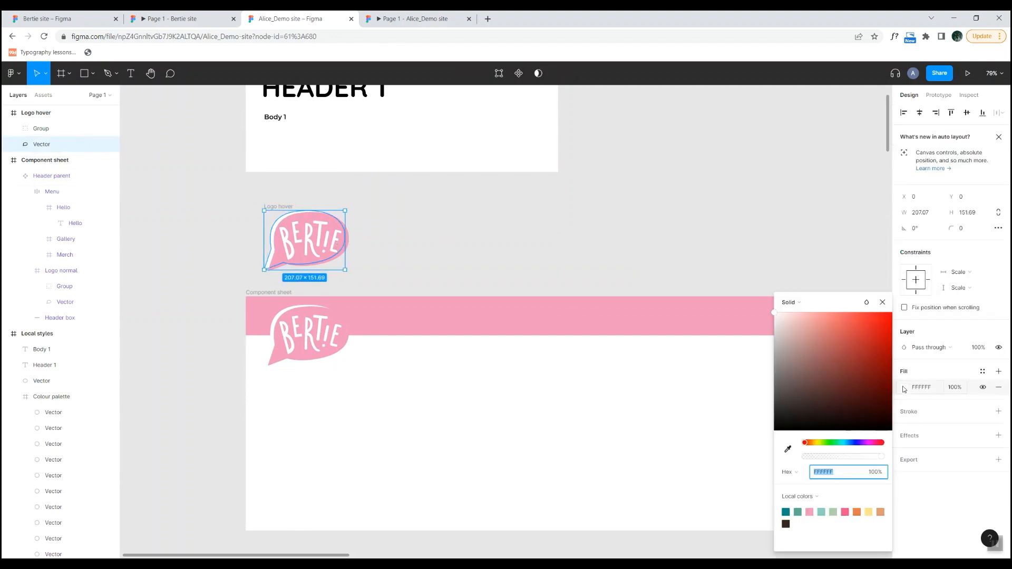
click(786, 524)
click(425, 244)
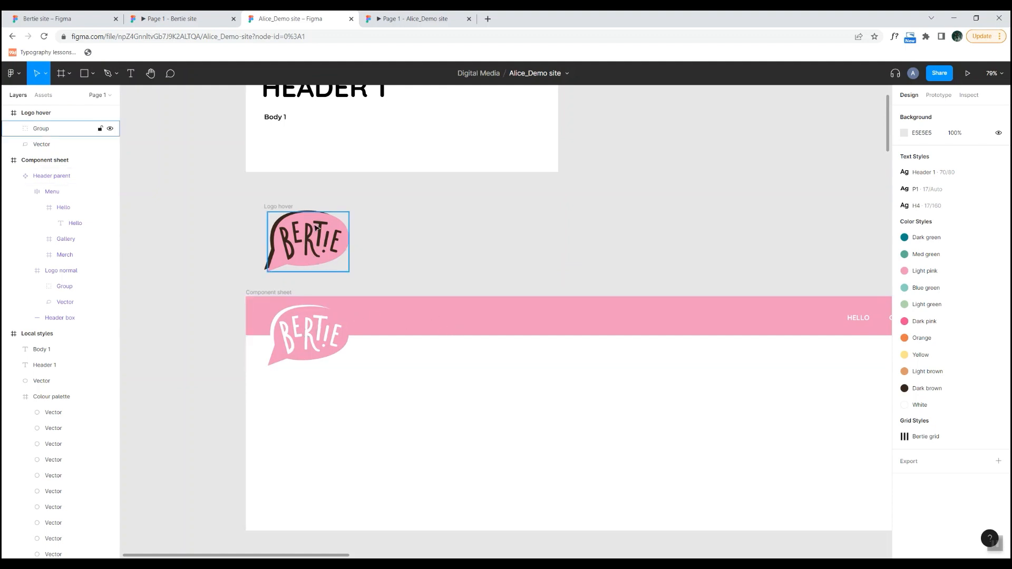
Add a prototype connection from the Logo normal frame in the Header parent to the Logo hover frame.
click(318, 335)
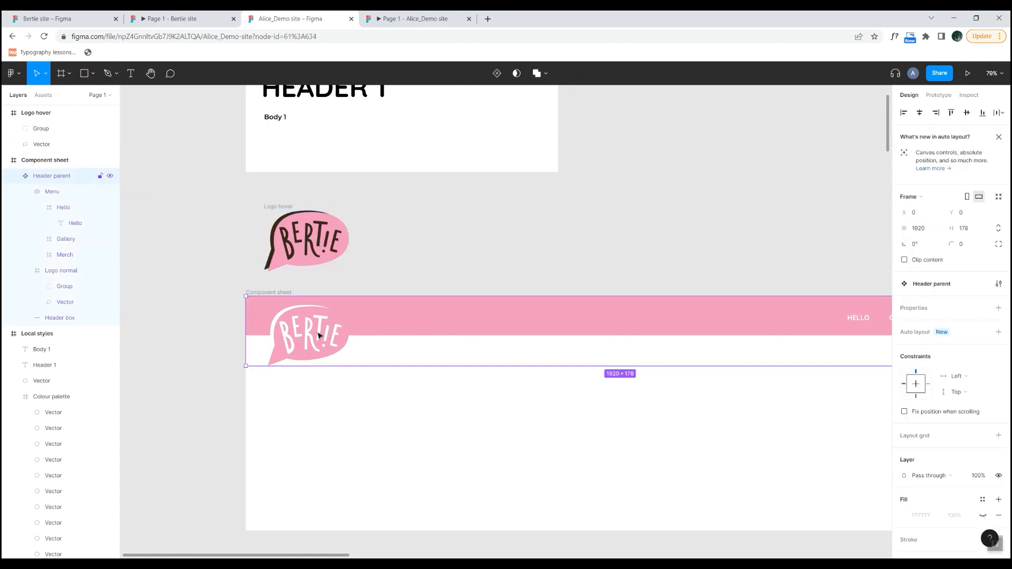
double_click(308, 337)
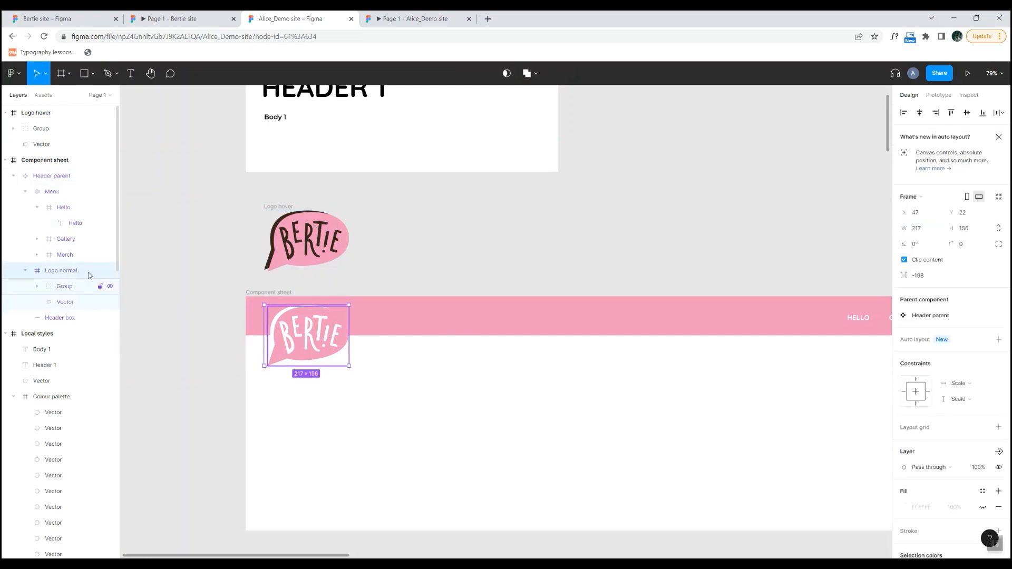
click(938, 99)
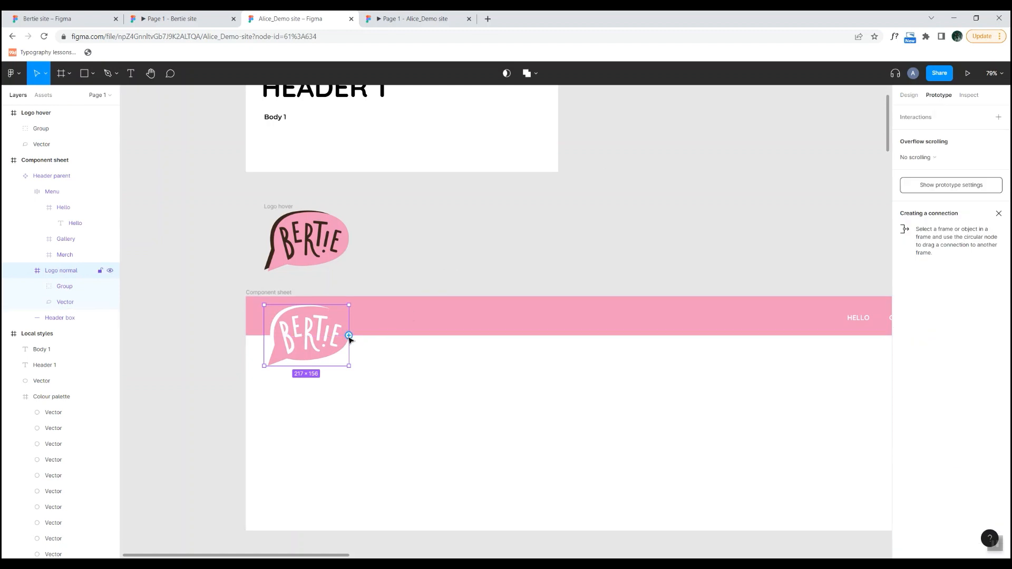
drag(349, 335, 342, 246)
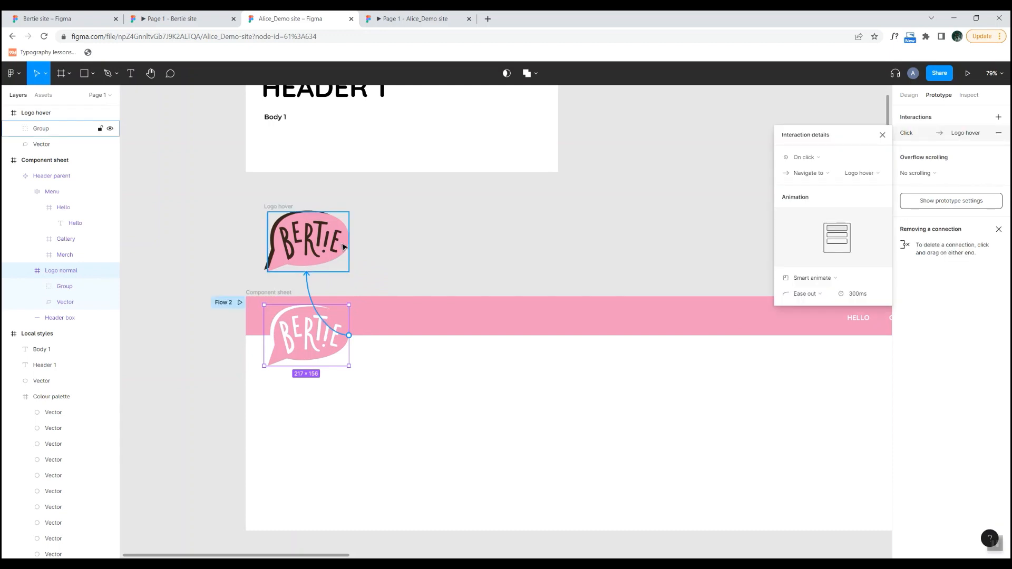
Set the logo interaction's trigger to While hovering and its action to Open overlay.
click(817, 158)
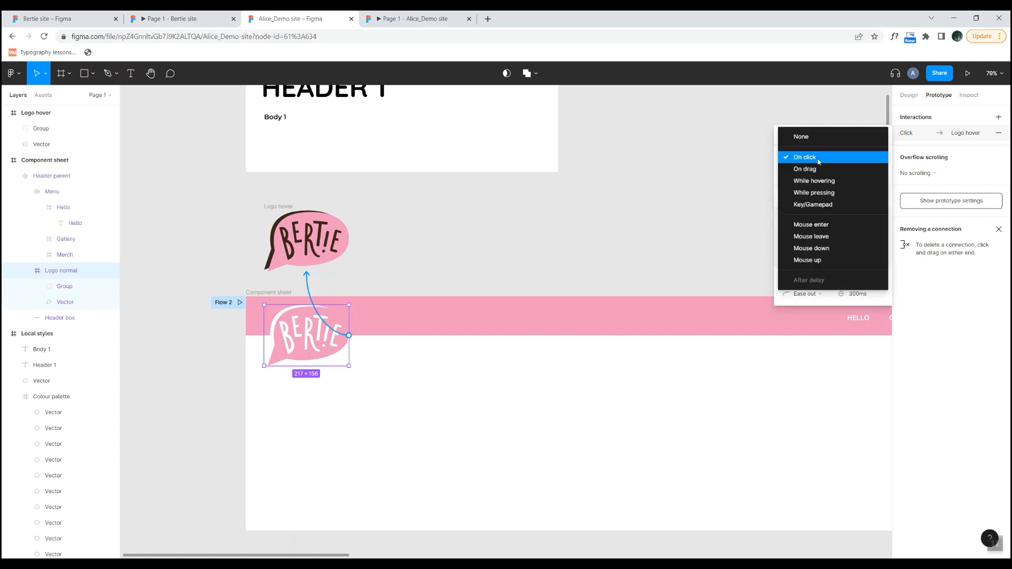
click(824, 181)
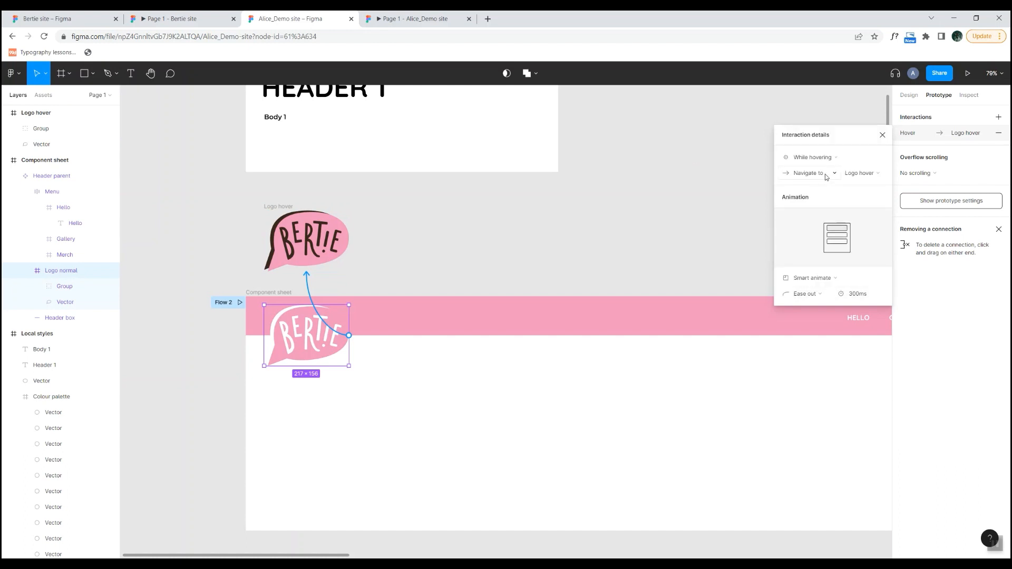
click(826, 177)
click(826, 203)
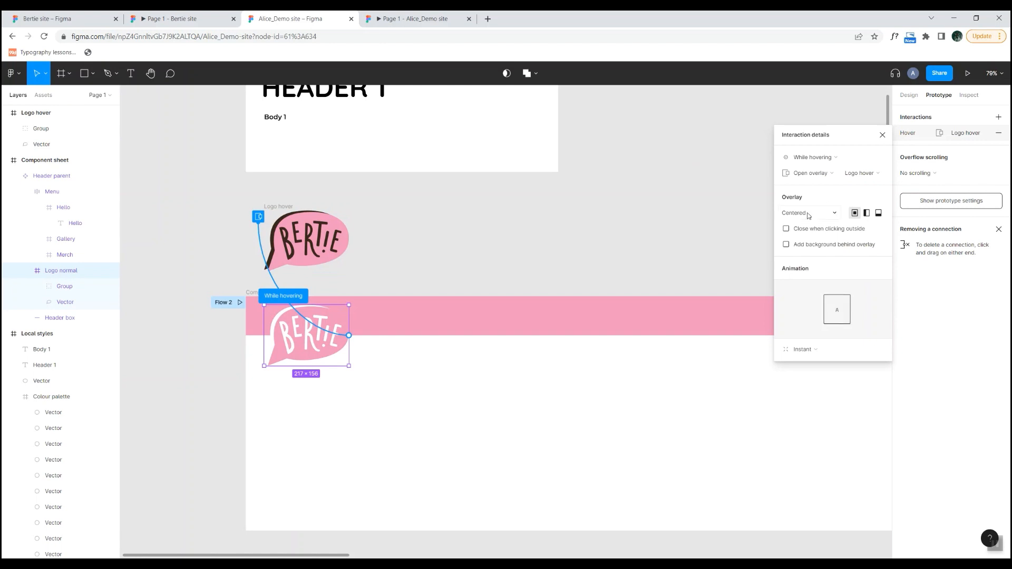
Set the Logo hover overlay's position to Manual, using the Instant animation.
click(808, 213)
click(834, 307)
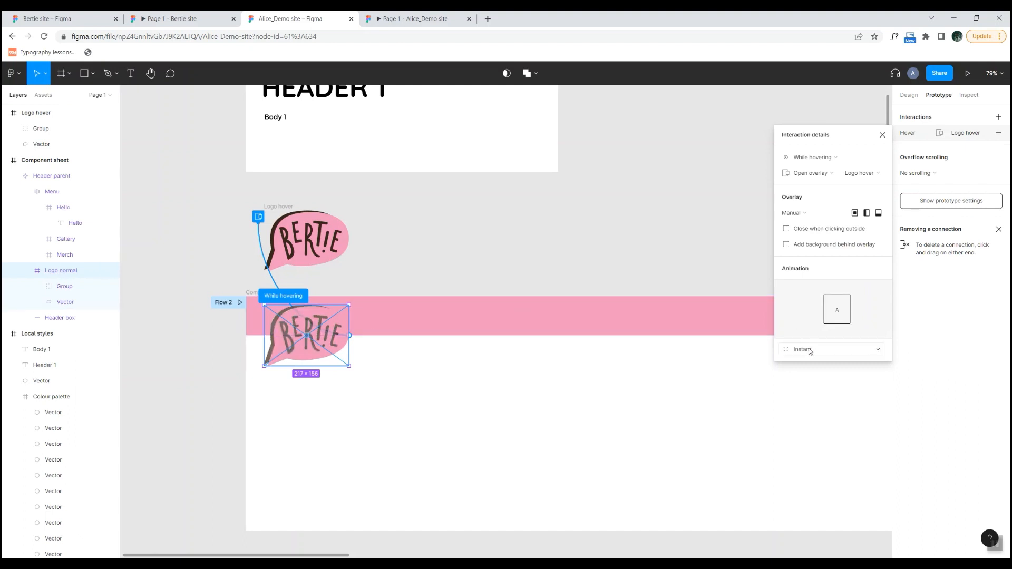
click(810, 350)
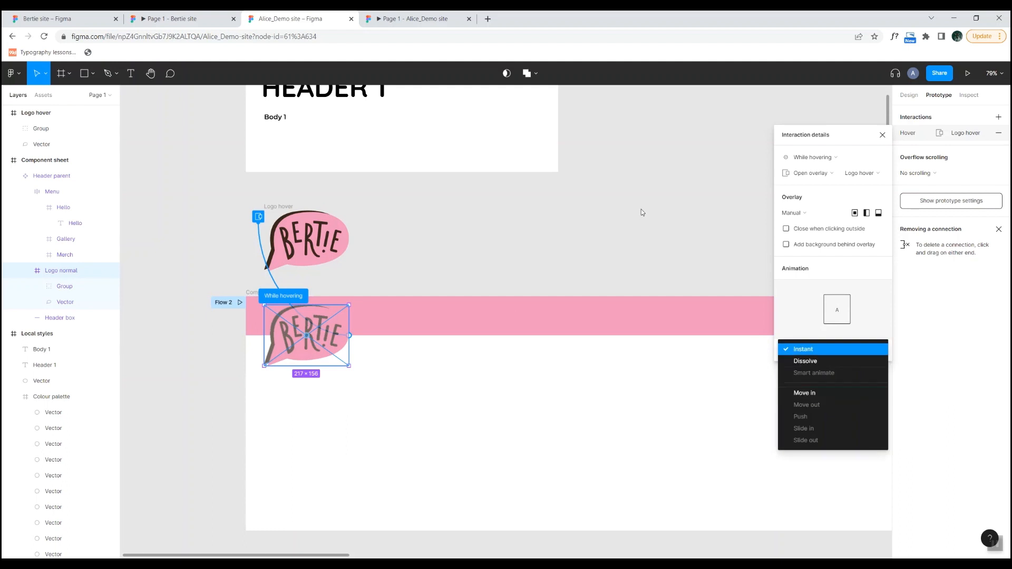
click(611, 222)
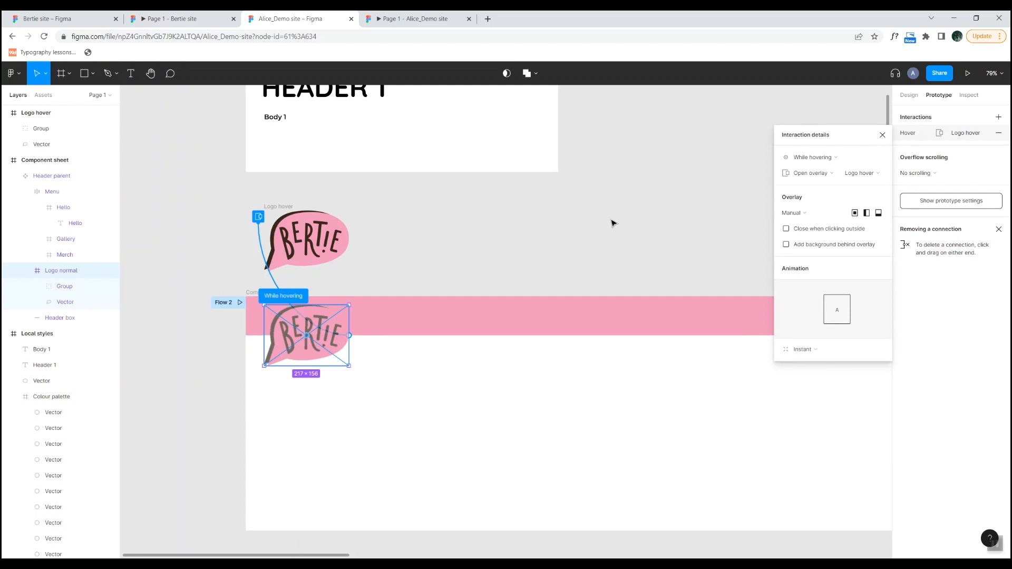
click(884, 135)
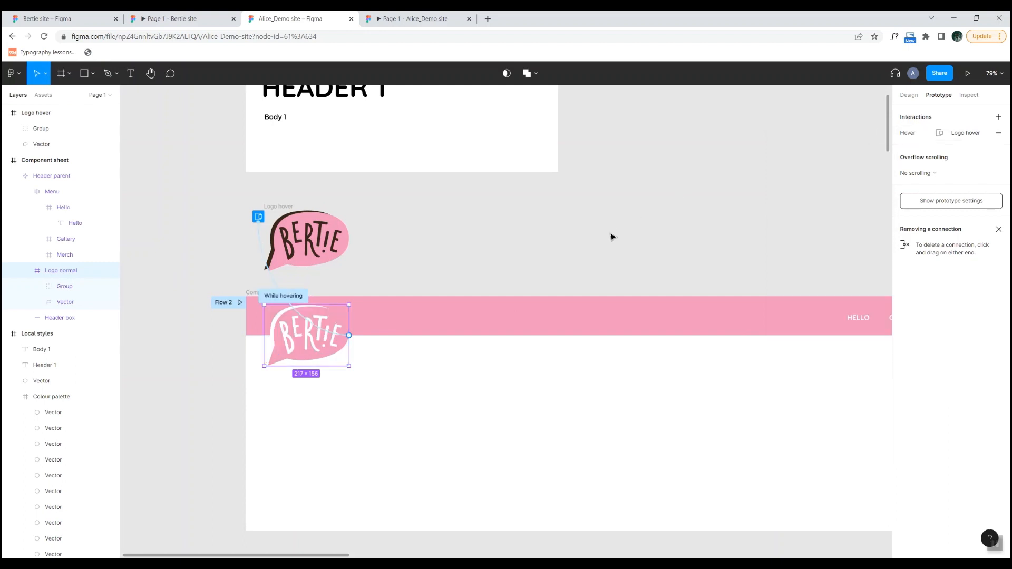
Present the prototype of the Hello page to check the logo's hover interaction.
click(612, 235)
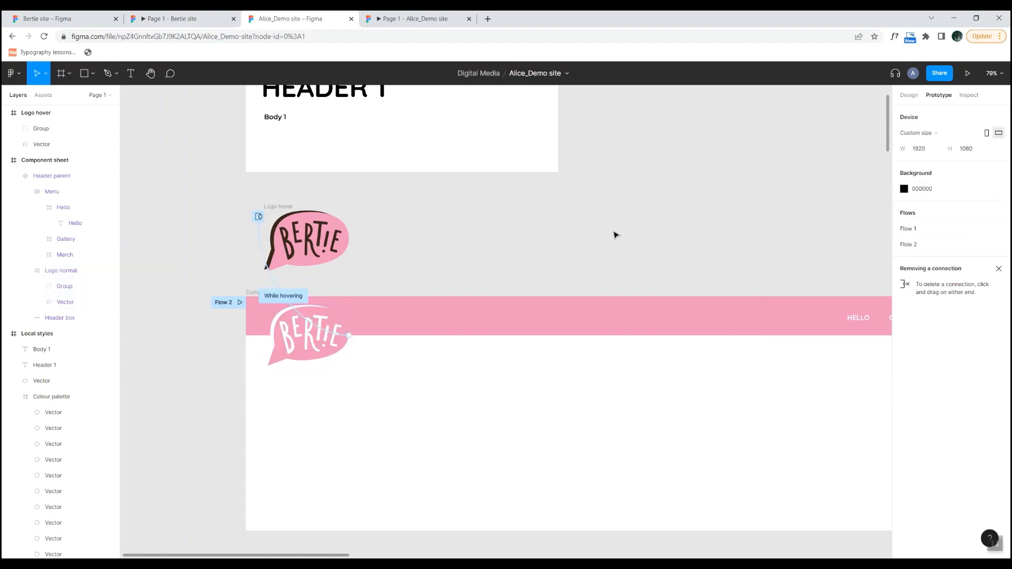
click(966, 74)
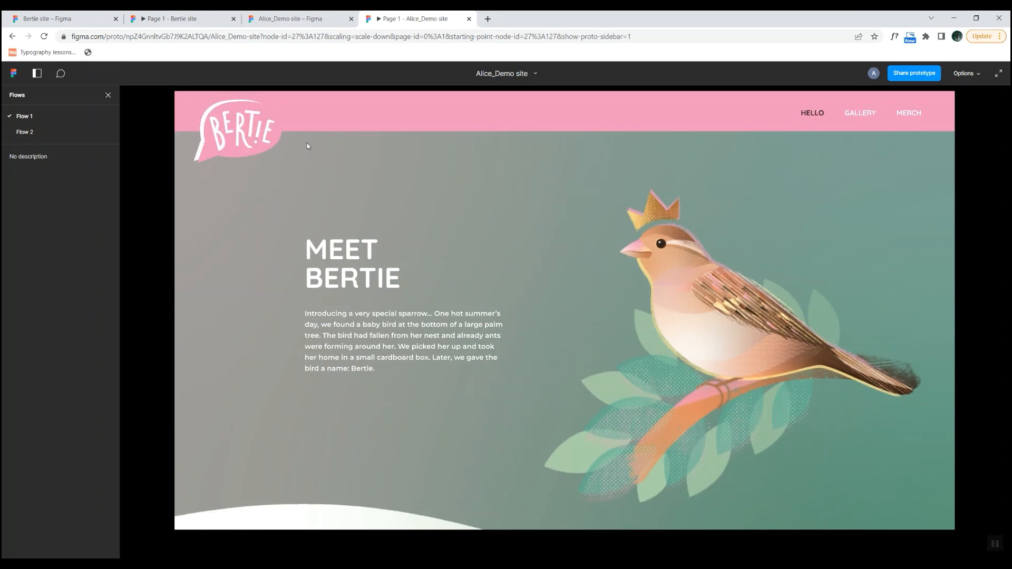
Link the Hello menu item in the Header parent to the Hello page with an On click, Navigate to interaction.
click(310, 20)
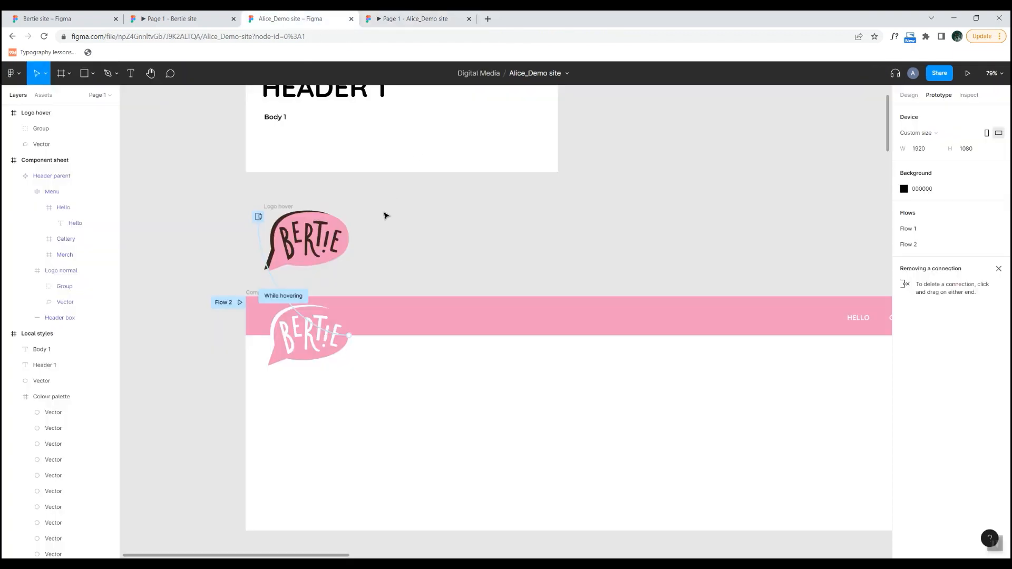
scroll(490, 216, down, 5)
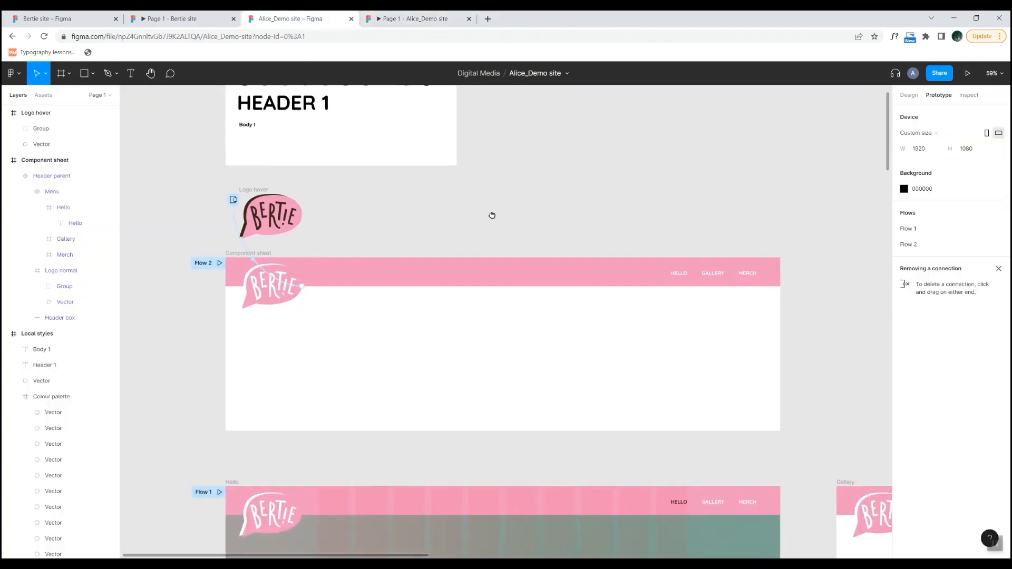
scroll(501, 207, right, 5)
scroll(501, 207, down, 2)
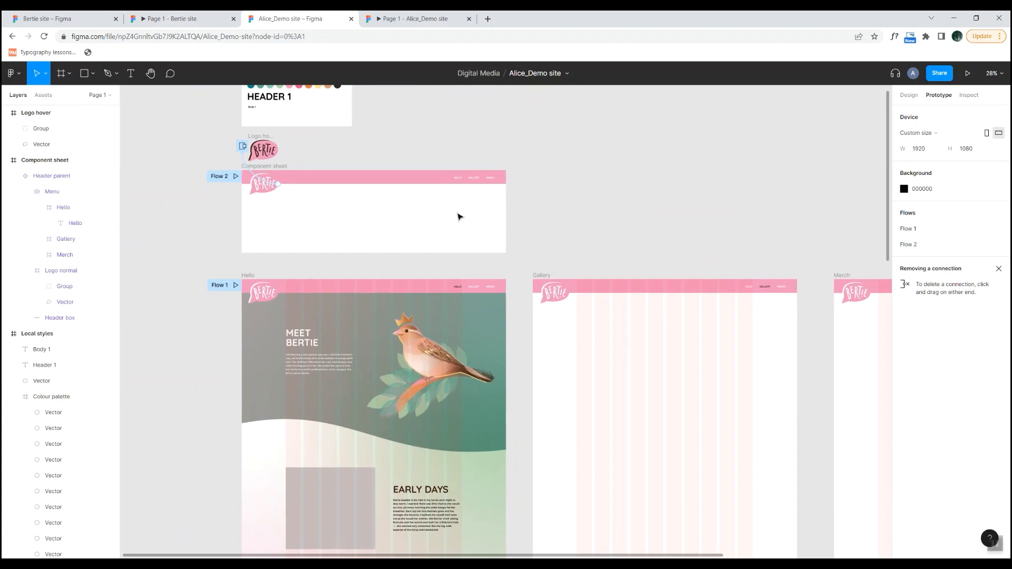
click(457, 180)
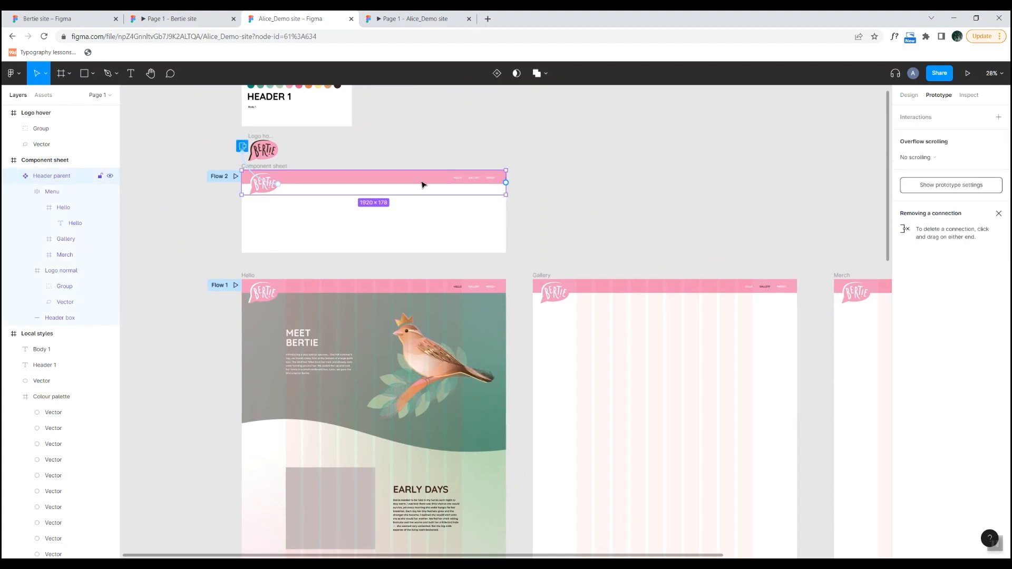
click(63, 213)
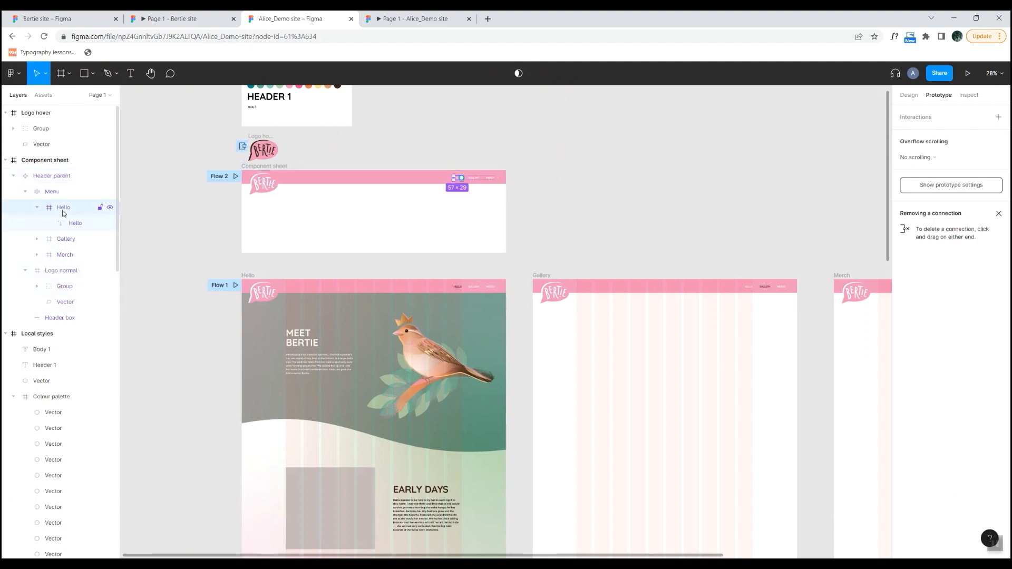
drag(461, 178, 437, 283)
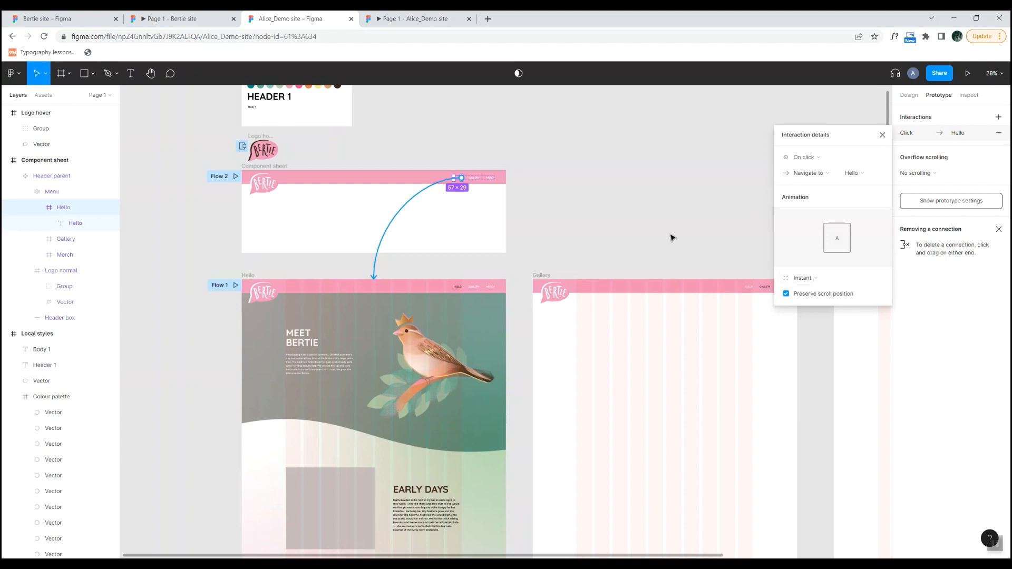
click(609, 213)
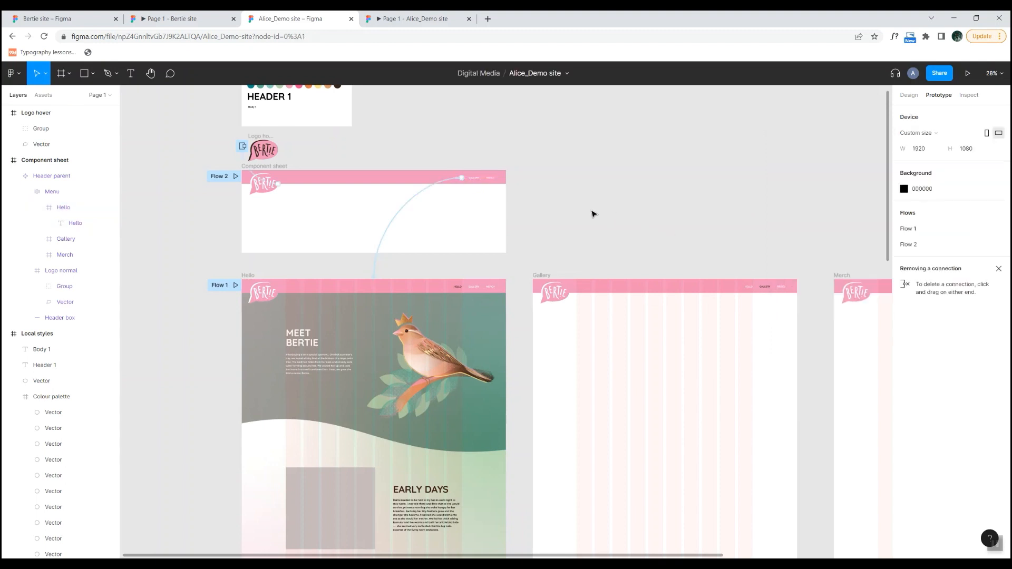
Link the Gallery and Merch menu items in the Header parent to the Gallery and Merch pages.
click(62, 240)
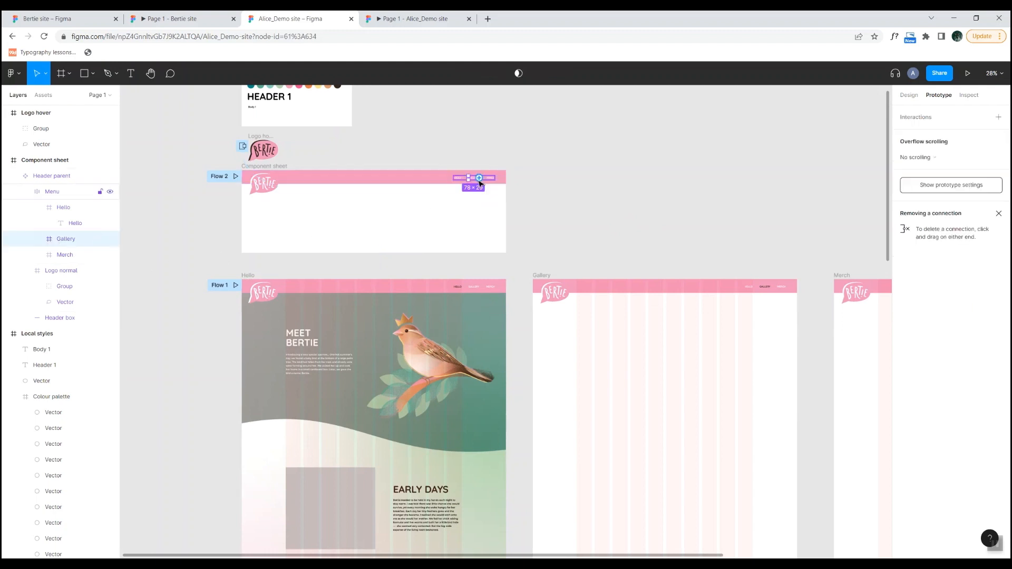
drag(479, 178, 658, 287)
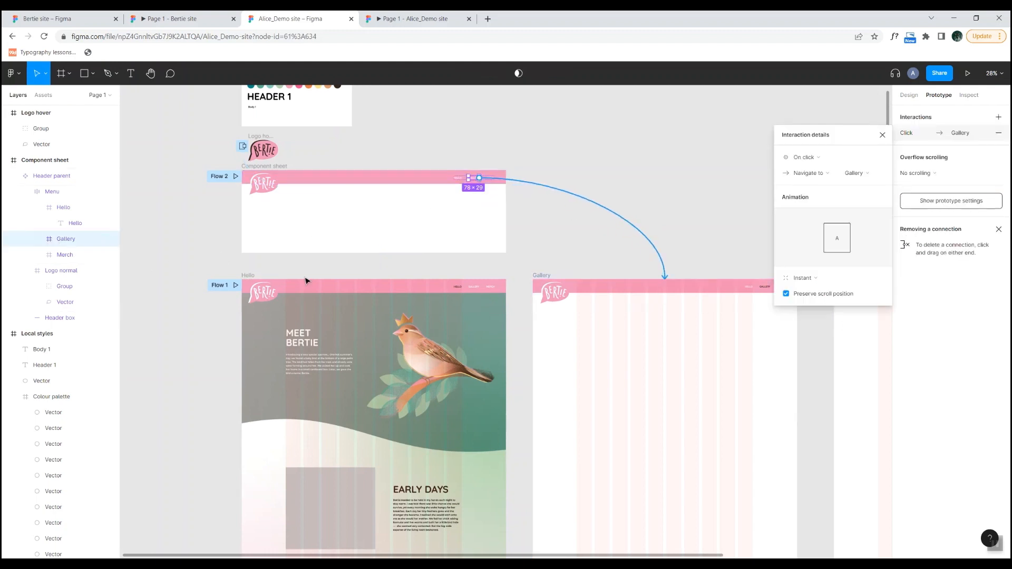
click(65, 255)
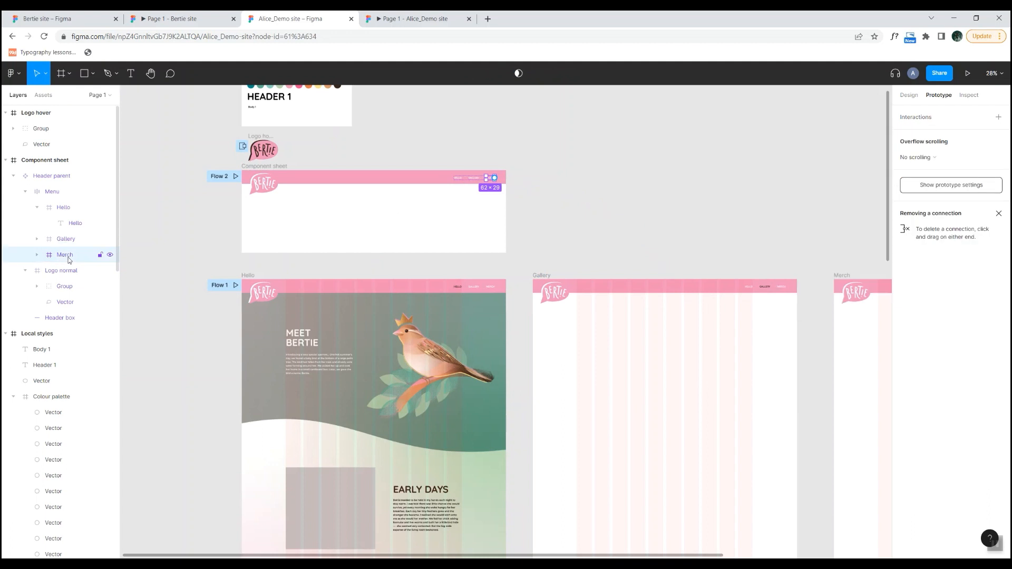
drag(496, 179, 864, 286)
click(627, 211)
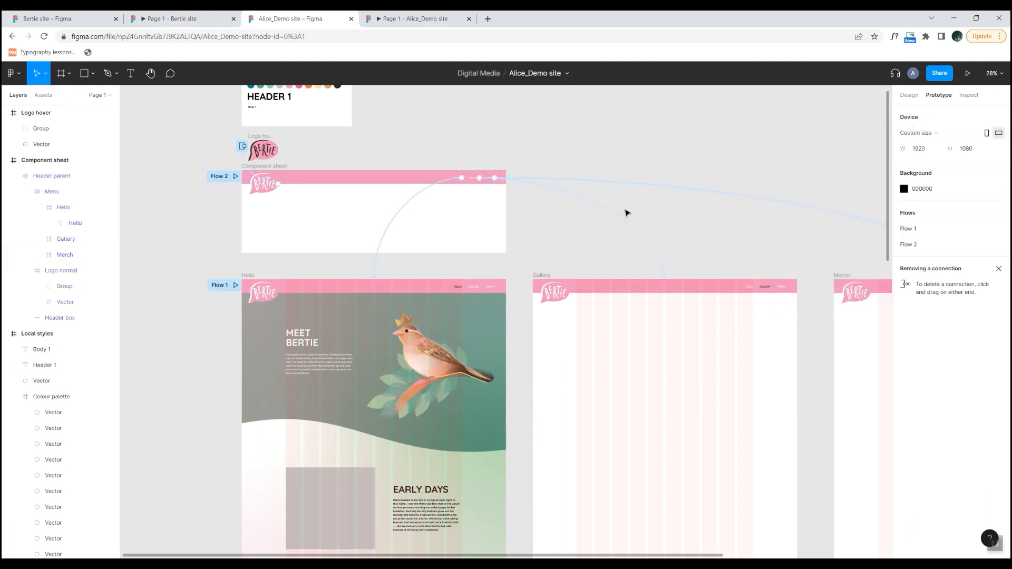
Present the prototype and test the Gallery, Merch and Hello links in the header menu.
drag(703, 237, 587, 267)
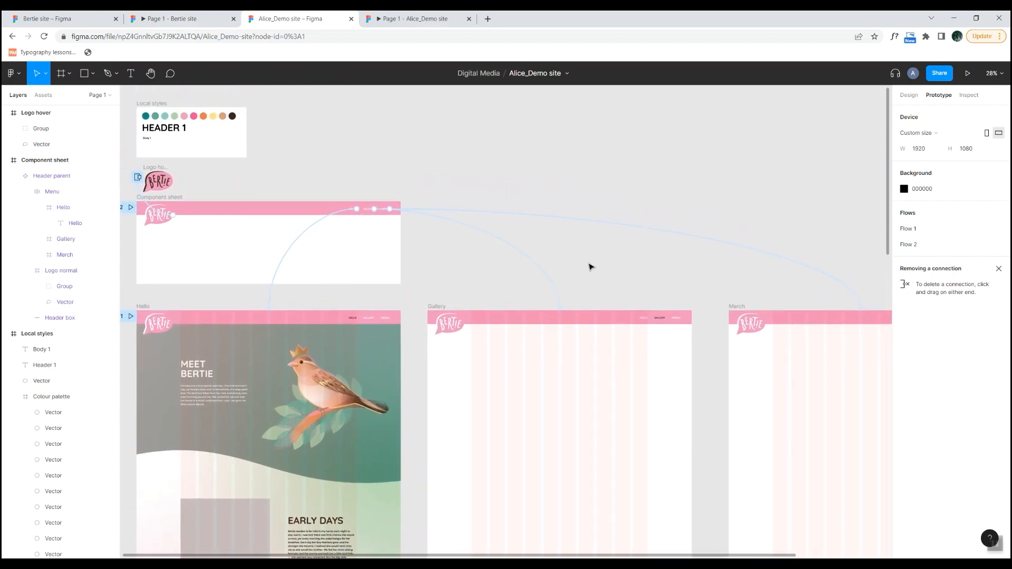
click(968, 73)
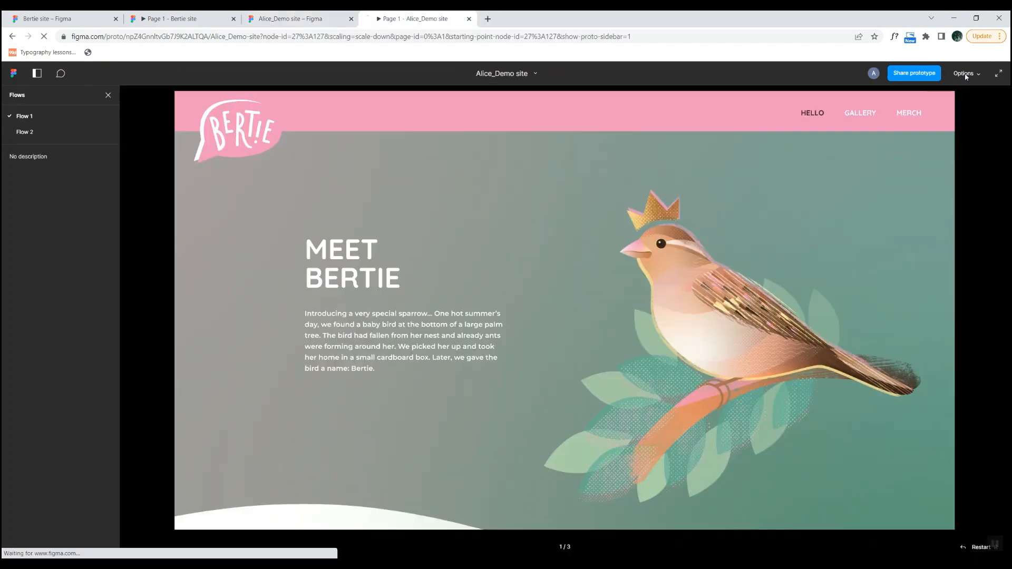
click(855, 112)
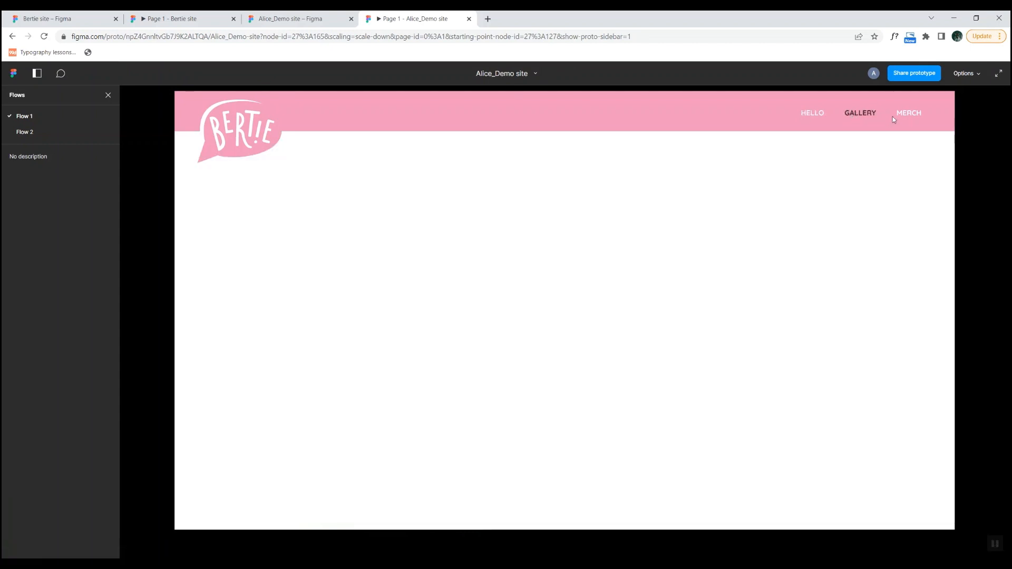
click(906, 116)
click(814, 114)
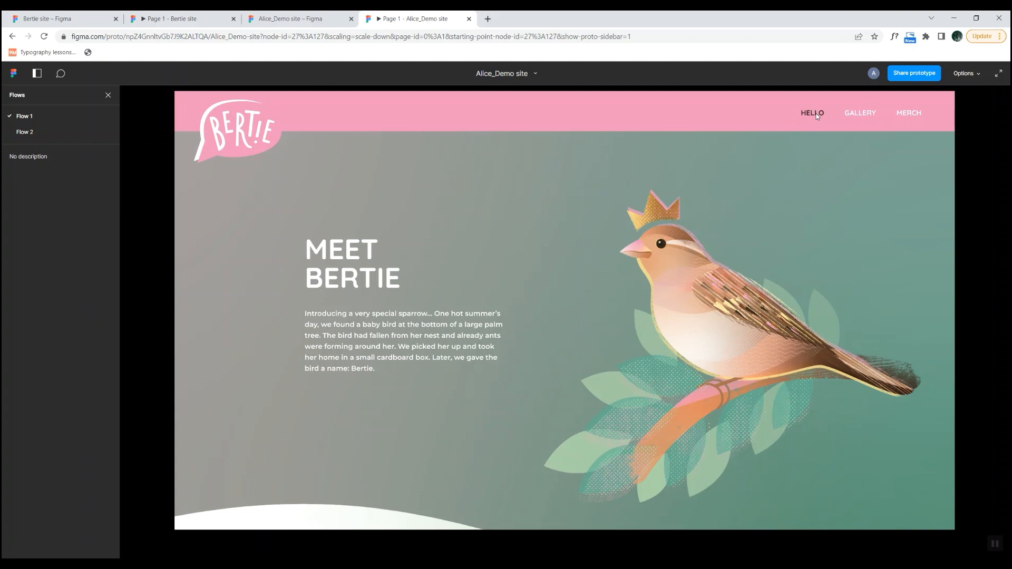
Look through the presented Hello page to check how the header behaves during scrolling.
scroll(752, 209, down, 2)
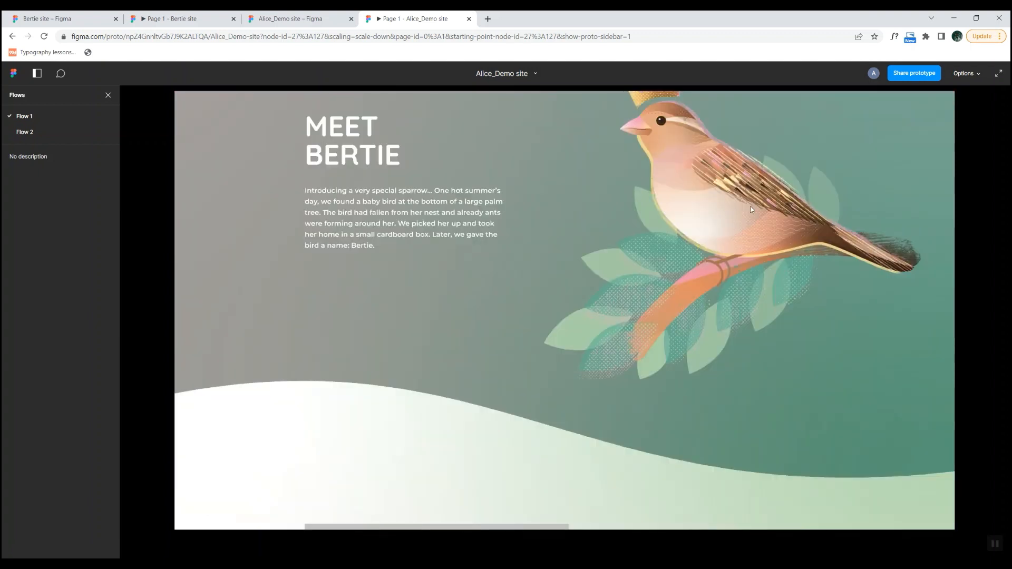
scroll(751, 210, down, 4)
scroll(755, 207, up, 6)
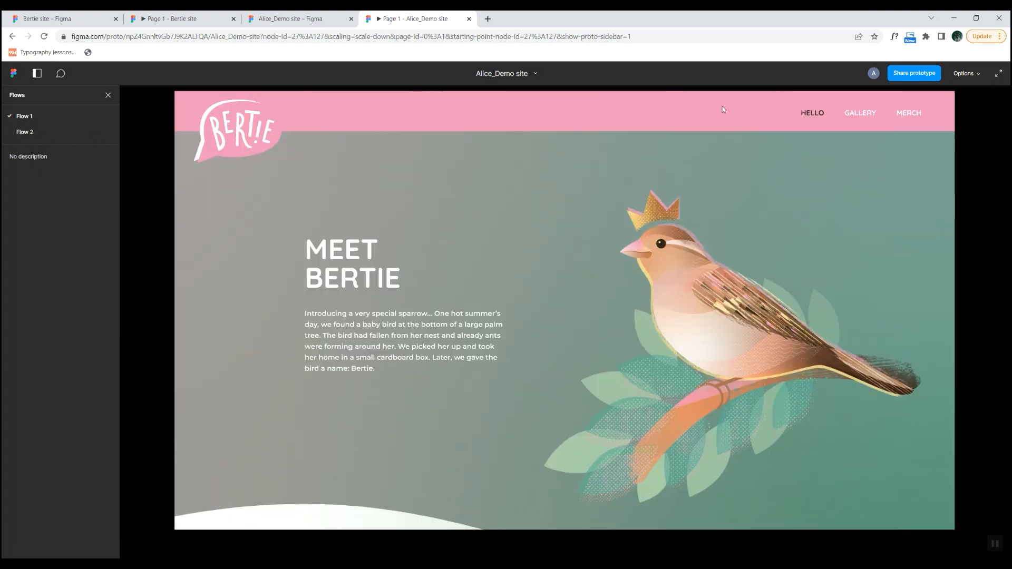
scroll(766, 216, down, 10)
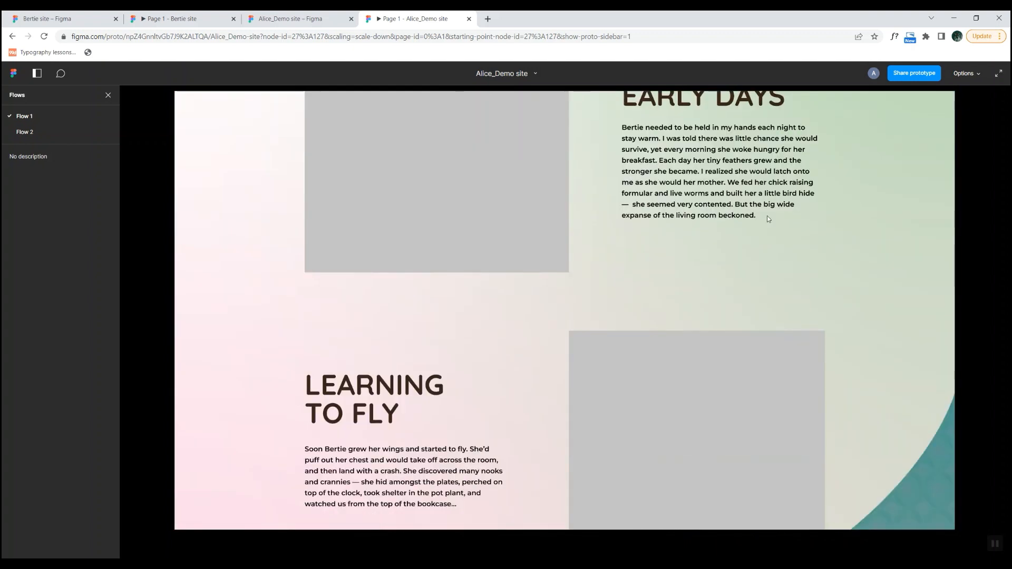
scroll(767, 219, up, 9)
scroll(767, 215, up, 1)
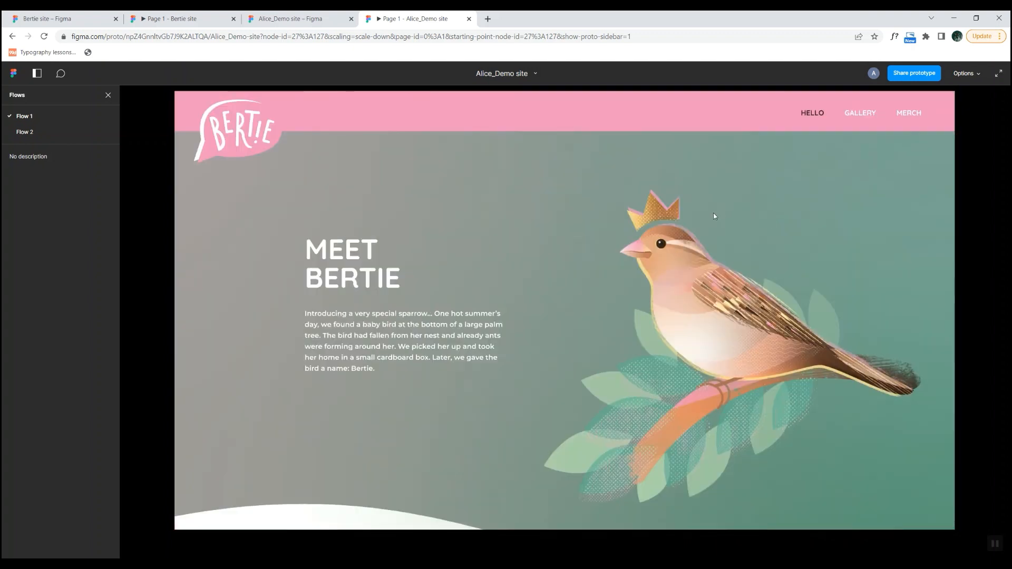
Fix the position of the Hello page's header instance when scrolling.
click(296, 20)
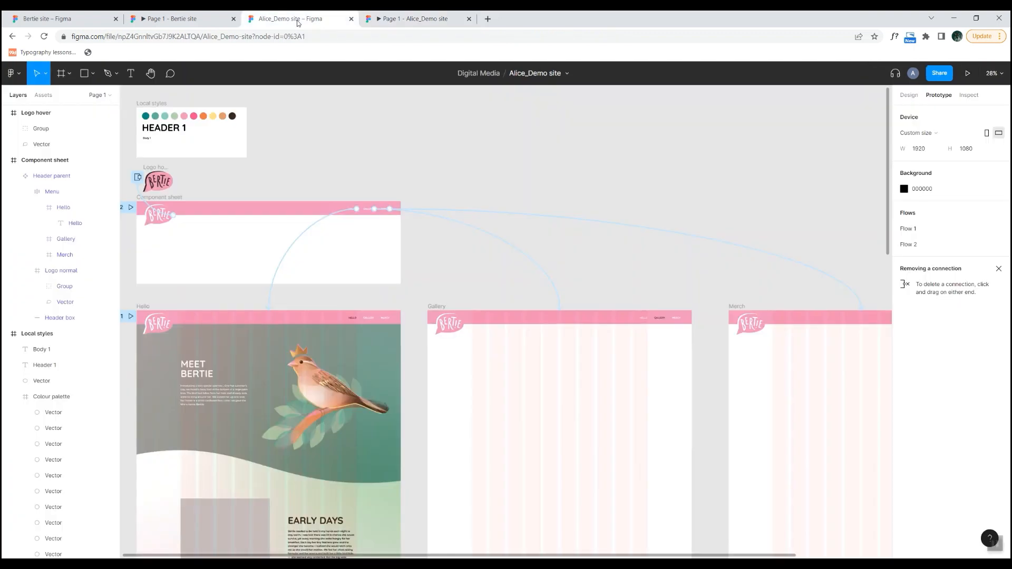
click(312, 329)
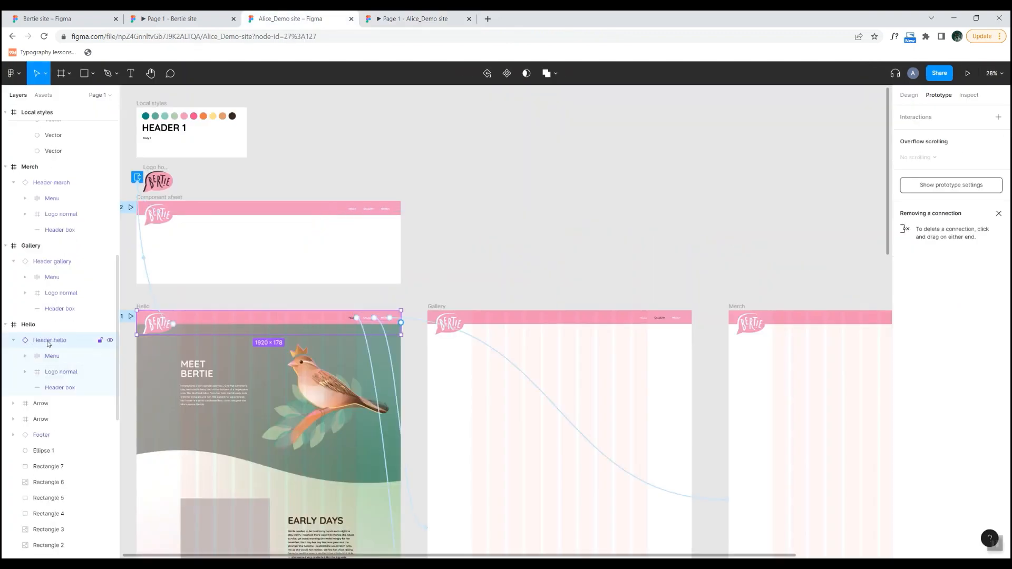
click(910, 95)
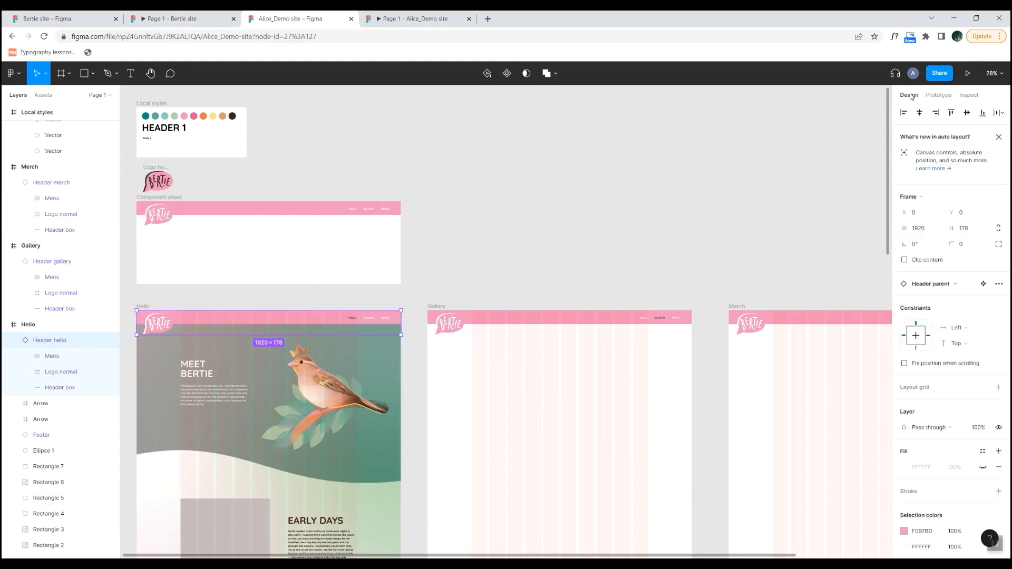
click(905, 363)
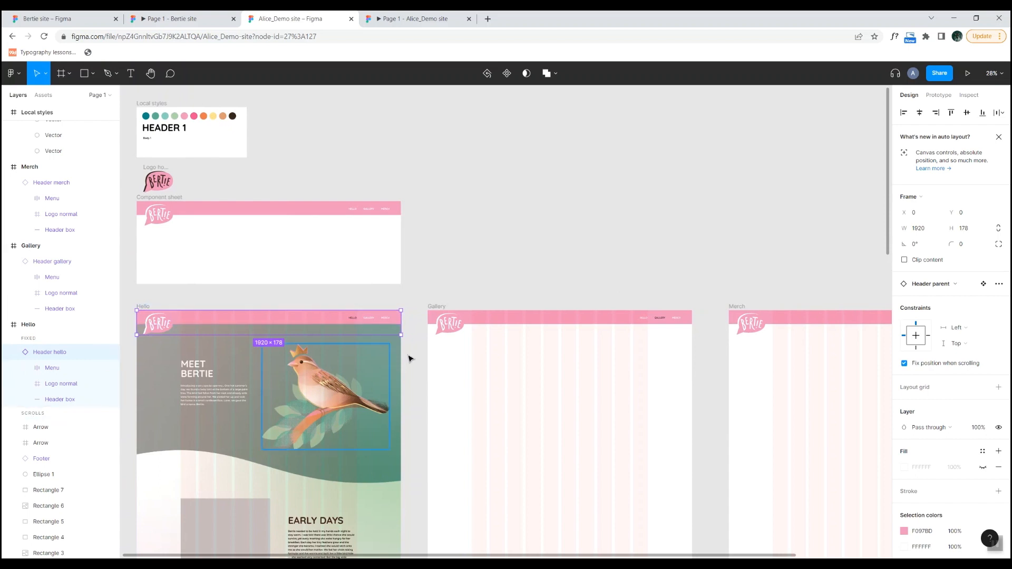
Fix the position of the Gallery and Merch pages' header instances when scrolling.
click(457, 319)
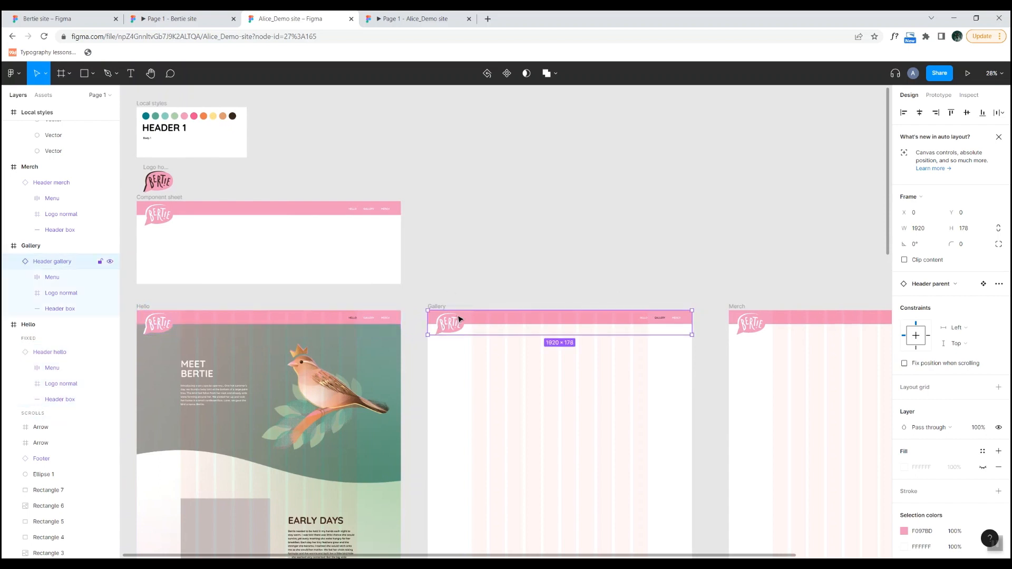
click(904, 364)
click(830, 323)
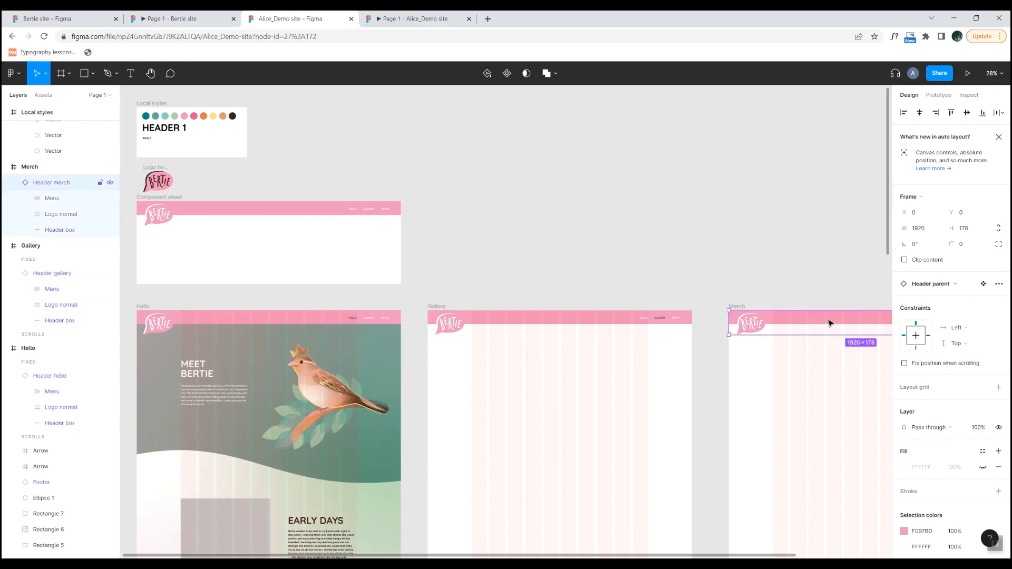
click(905, 364)
click(700, 266)
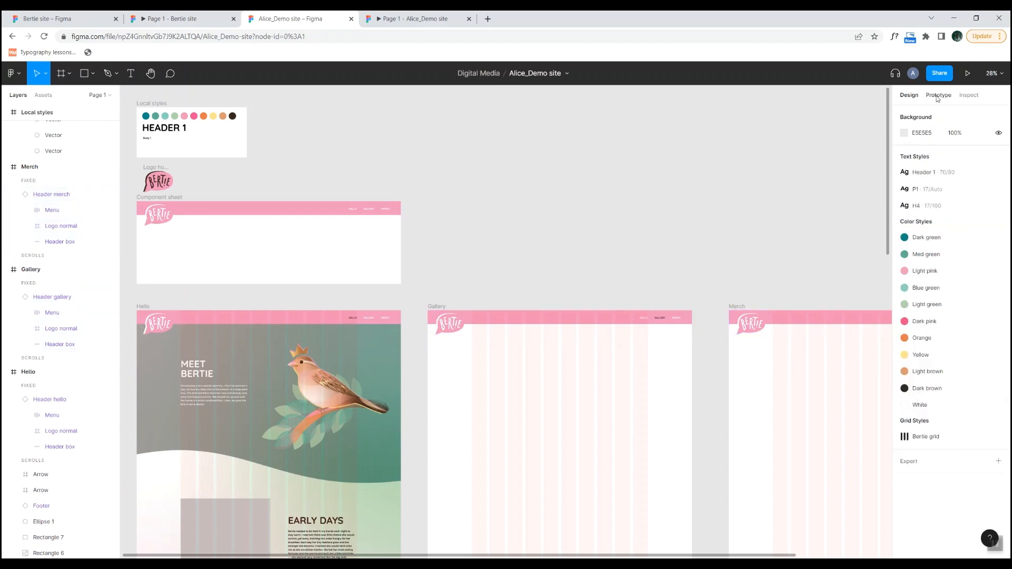
Present the prototype again and check the fixed header while scrolling the Hello page.
click(966, 74)
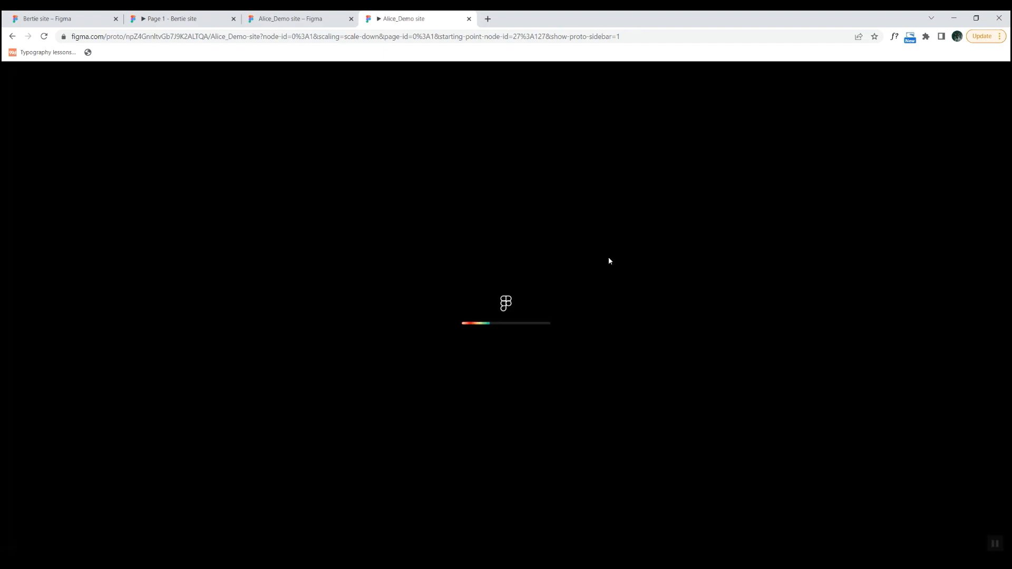
scroll(653, 260, down, 5)
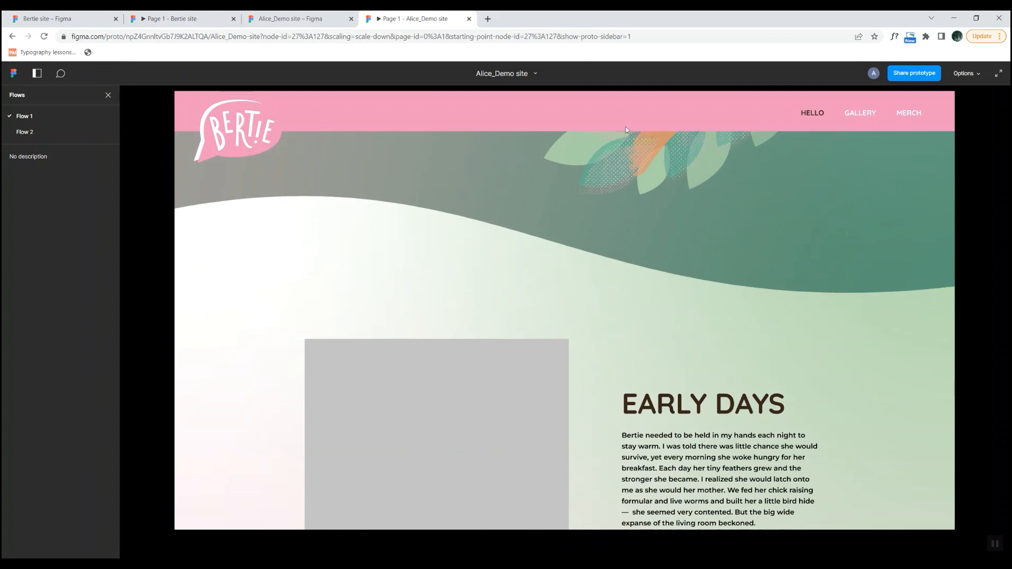
scroll(623, 226, up, 5)
scroll(455, 257, down, 5)
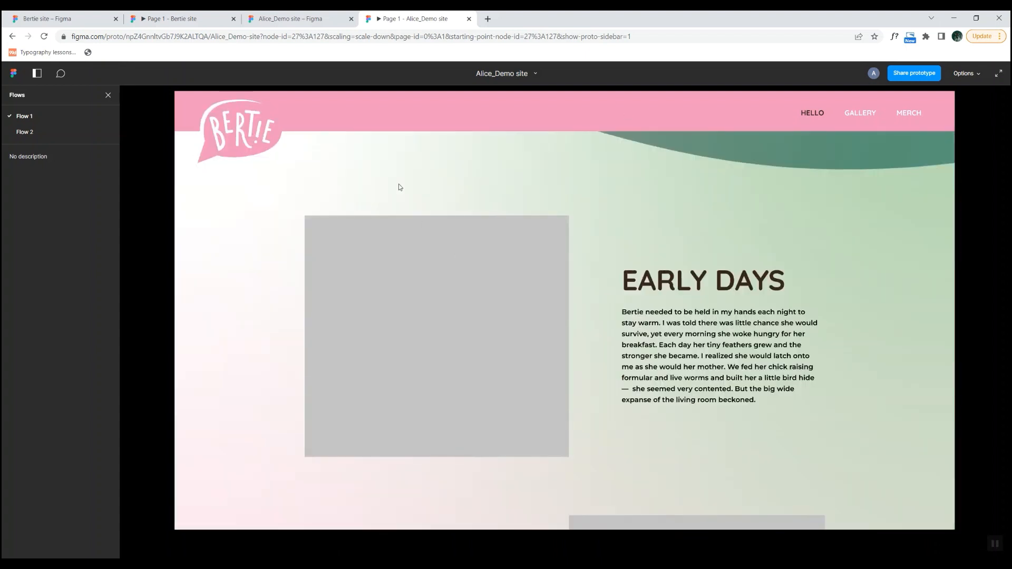
scroll(750, 230, down, 4)
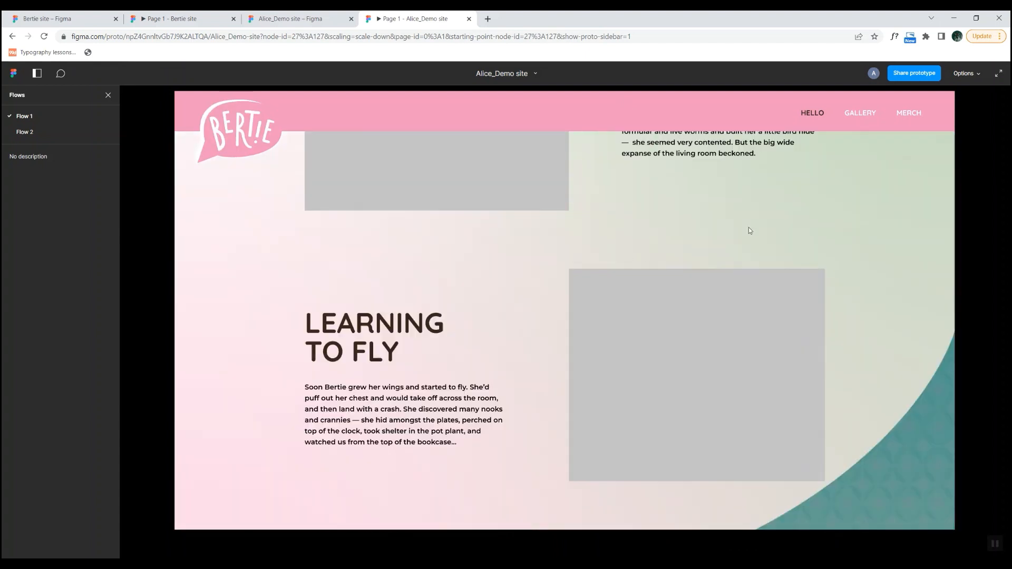
Test the Gallery and Hello menu links and the up arrow near the end of the Hello page.
click(866, 114)
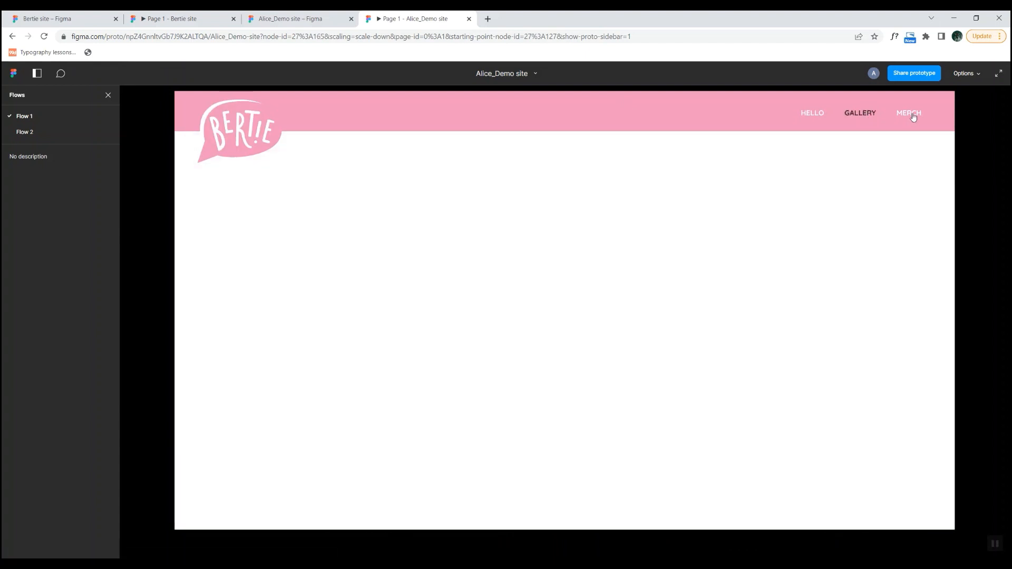
click(805, 116)
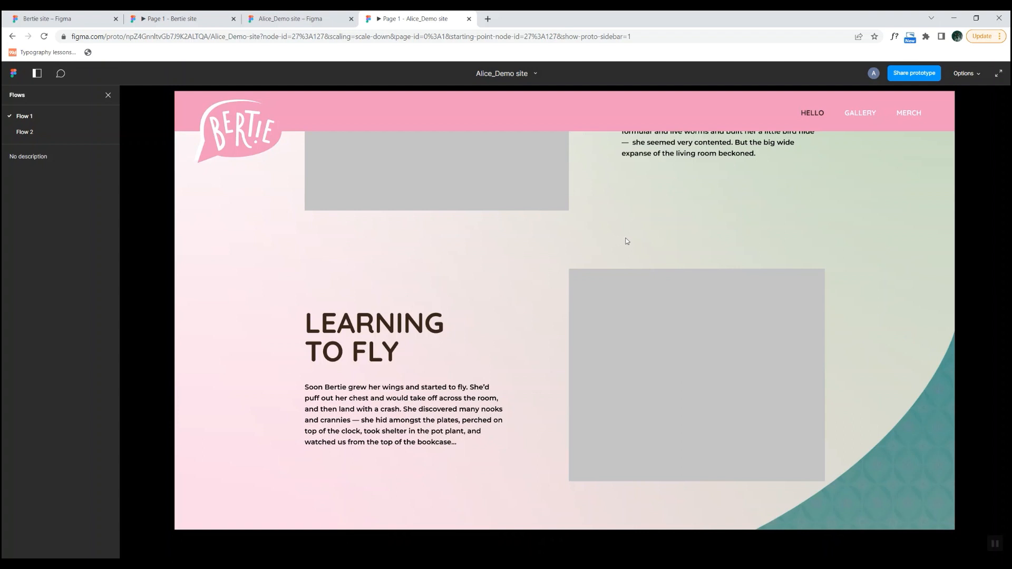
scroll(711, 248, down, 20)
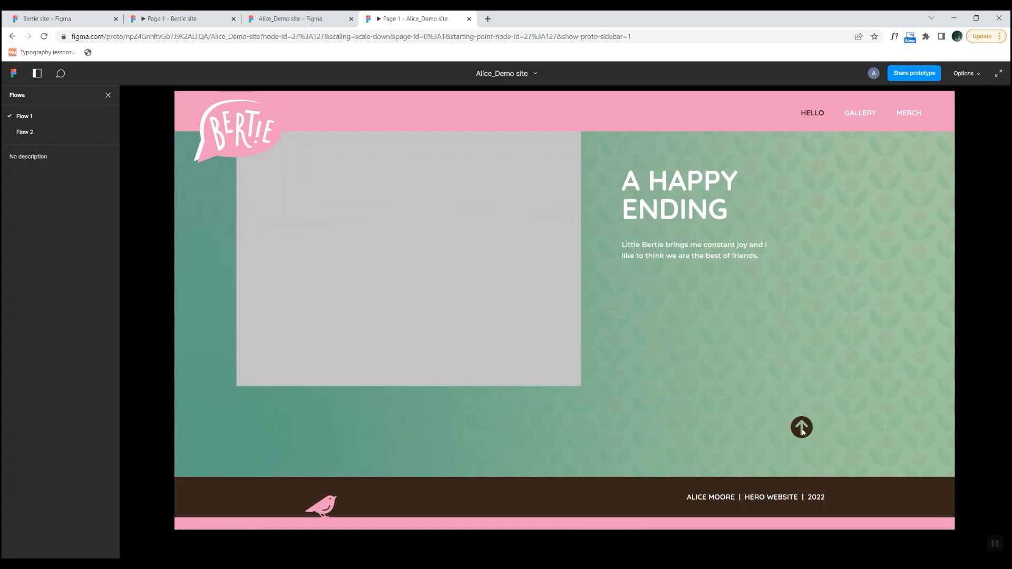
click(800, 424)
Return to the design file and select the up-arrow frame above the Hello page's footer, expanding it to show its contents.
click(295, 22)
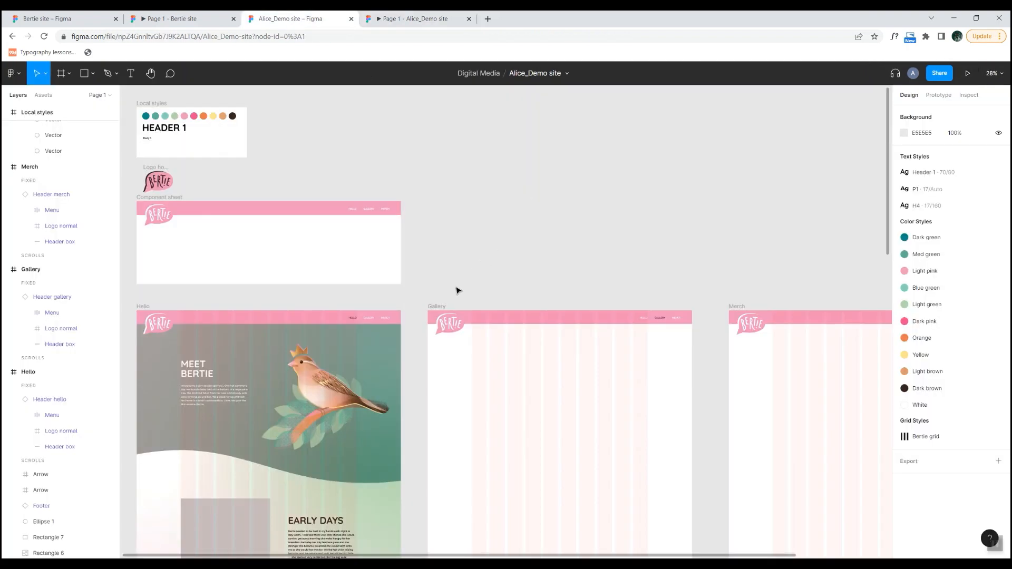
drag(398, 300, 489, 188)
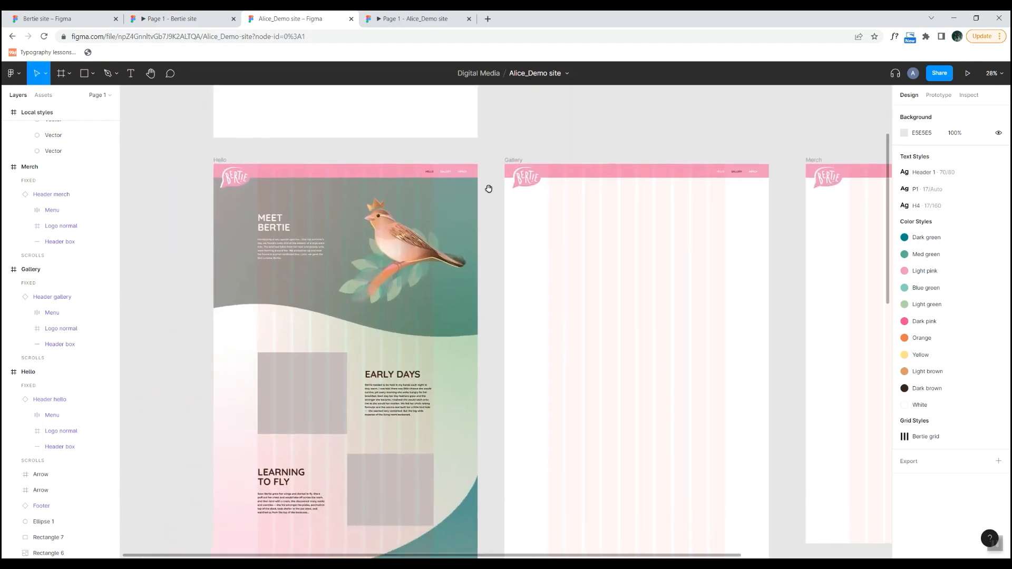
drag(486, 380, 495, 177)
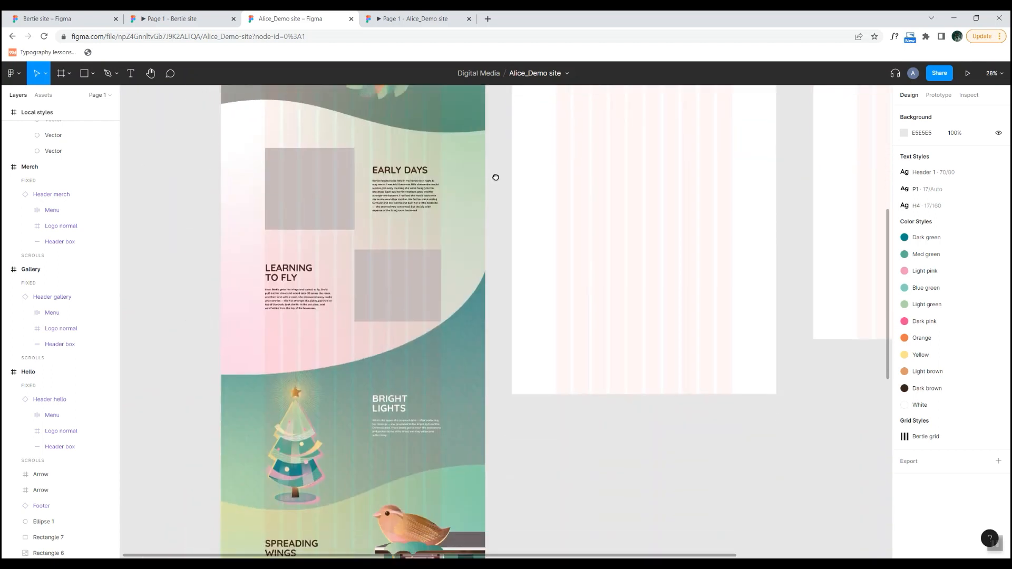
drag(506, 422, 506, 140)
drag(515, 449, 519, 195)
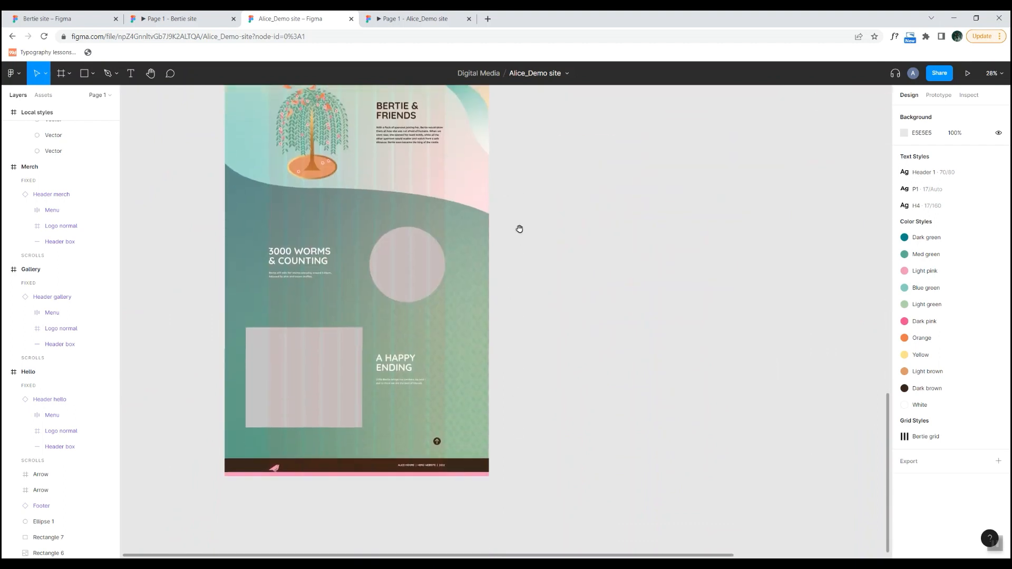
drag(523, 440, 555, 368)
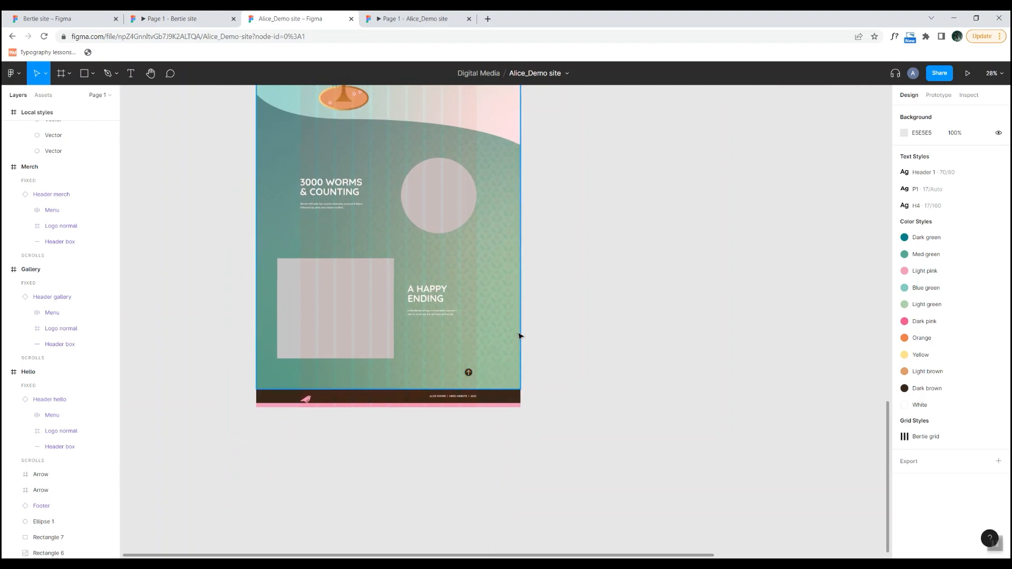
scroll(470, 383, up, 5)
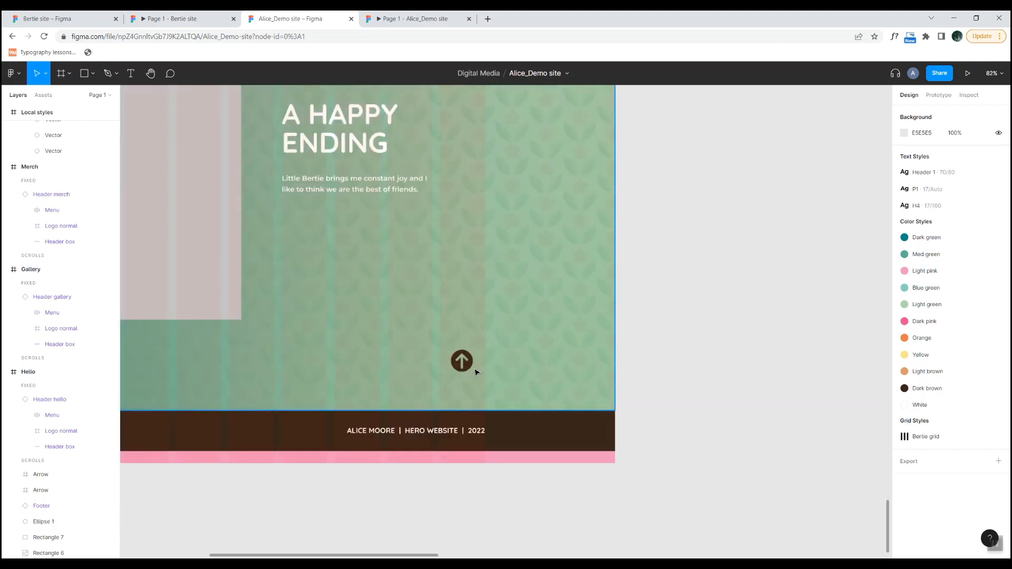
scroll(464, 363, up, 3)
click(466, 369)
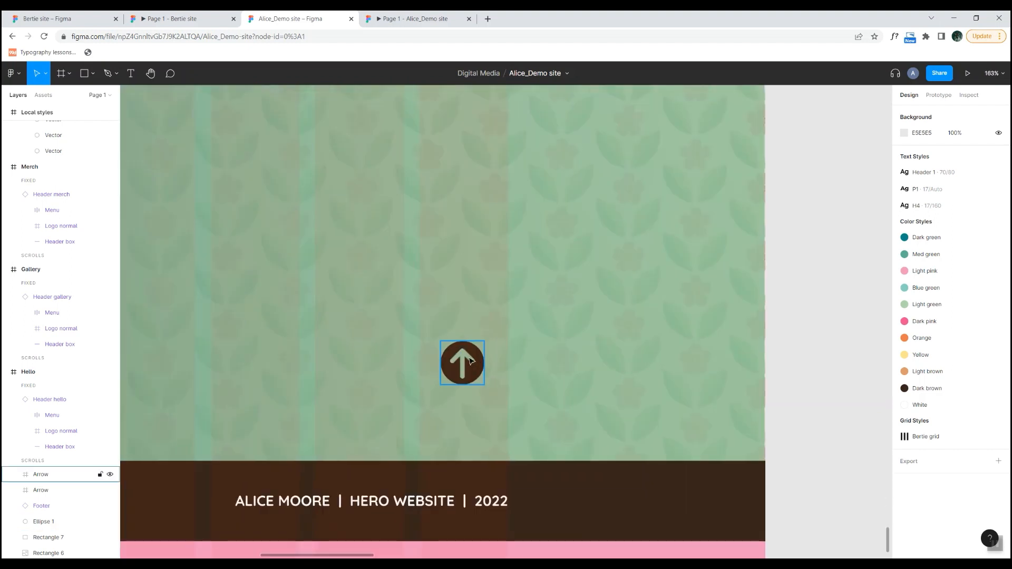
drag(281, 176, 444, 500)
drag(592, 465, 497, 198)
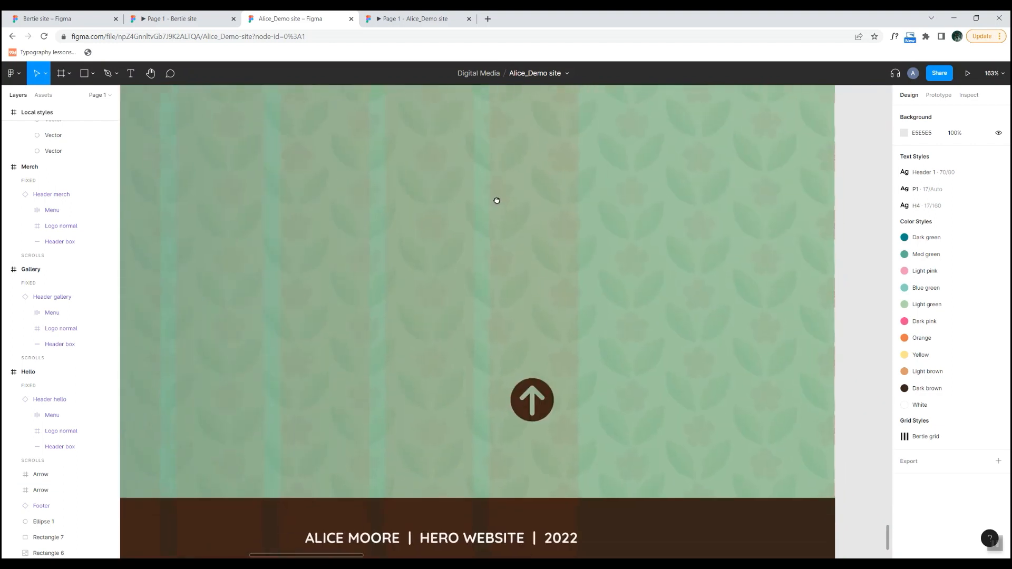
drag(606, 416, 583, 348)
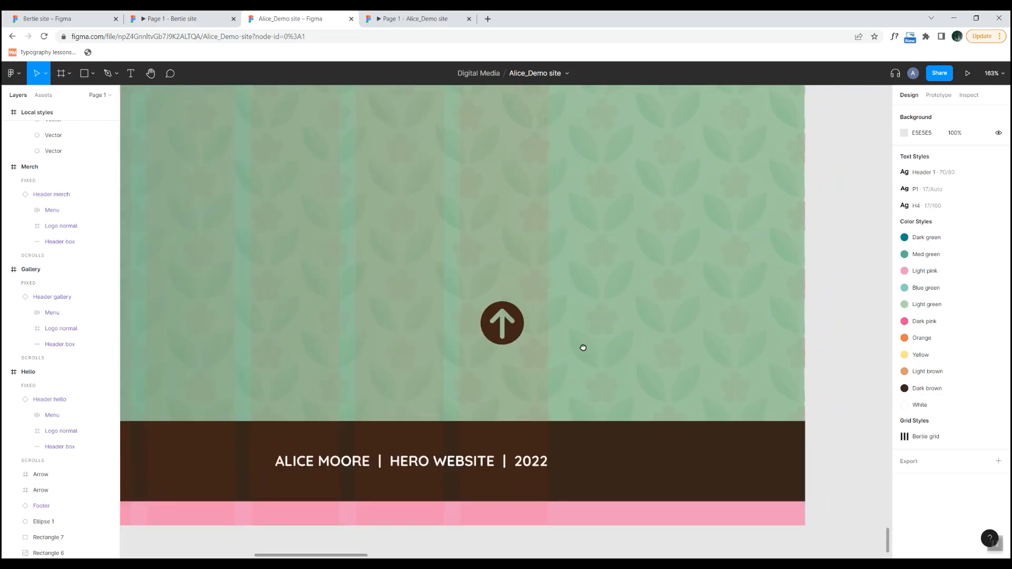
click(509, 331)
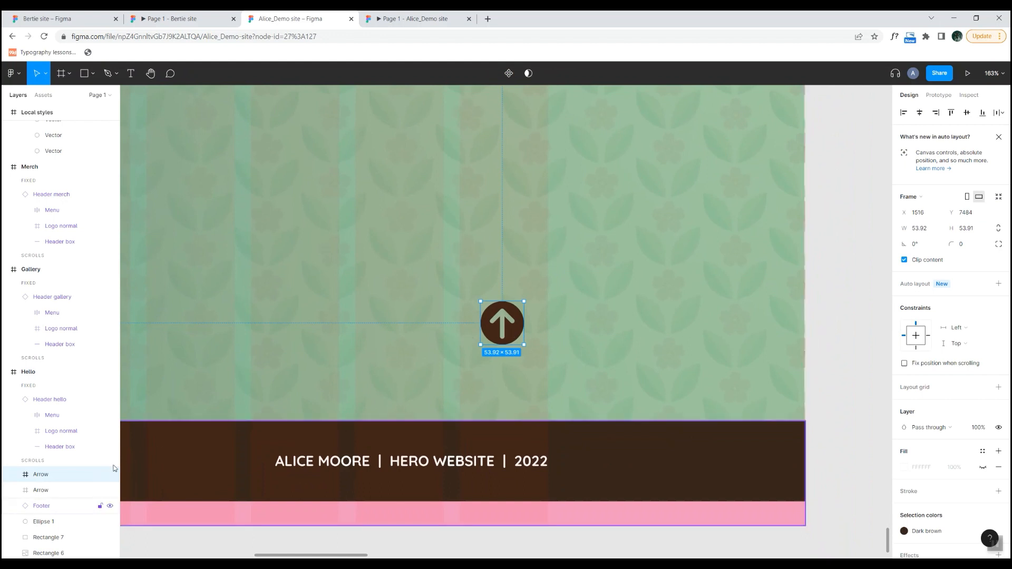
click(14, 475)
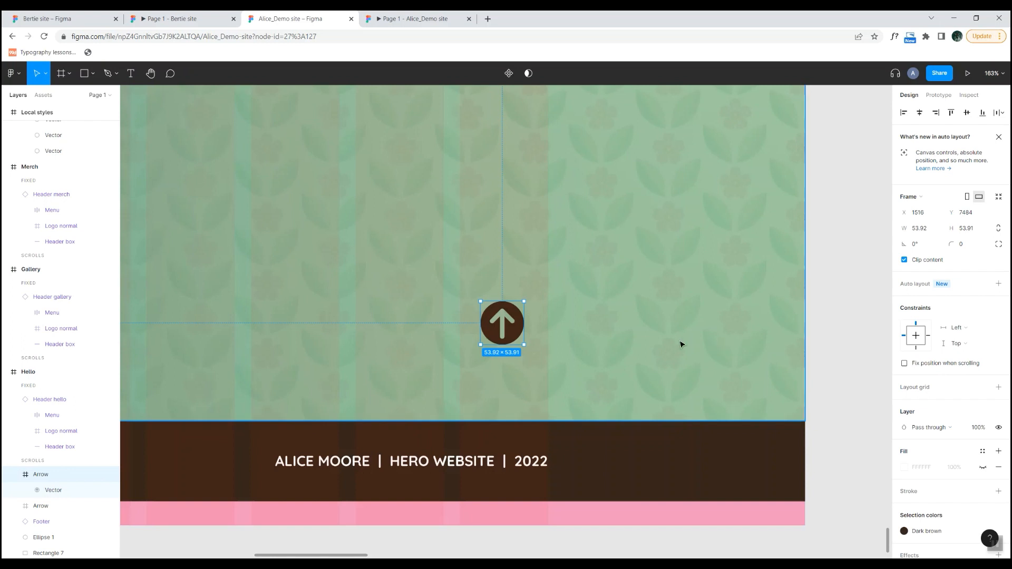
Link the up arrow to the header at the start of the Hello page with an on-click Scroll to interaction.
click(943, 98)
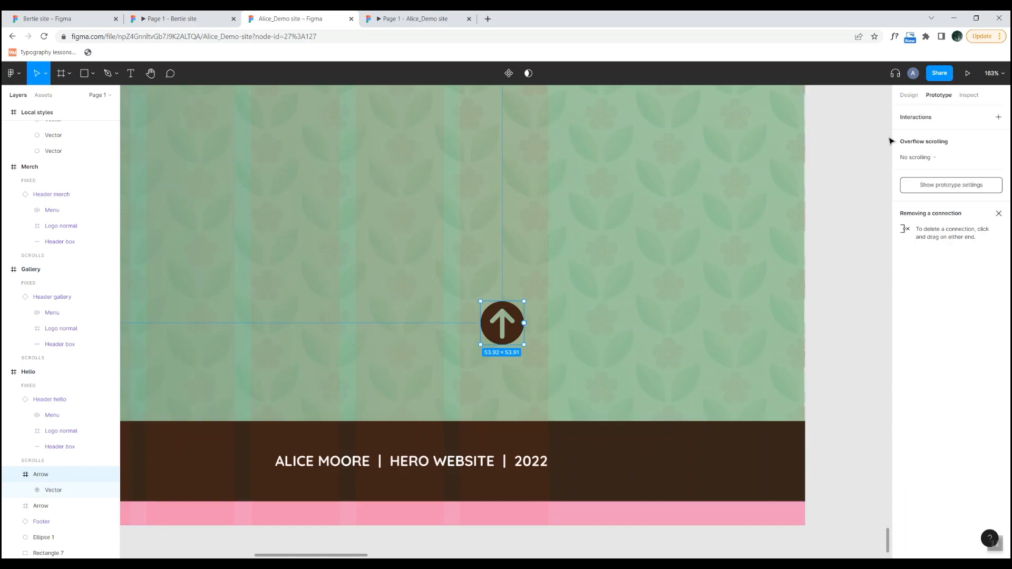
scroll(531, 327, down, 10)
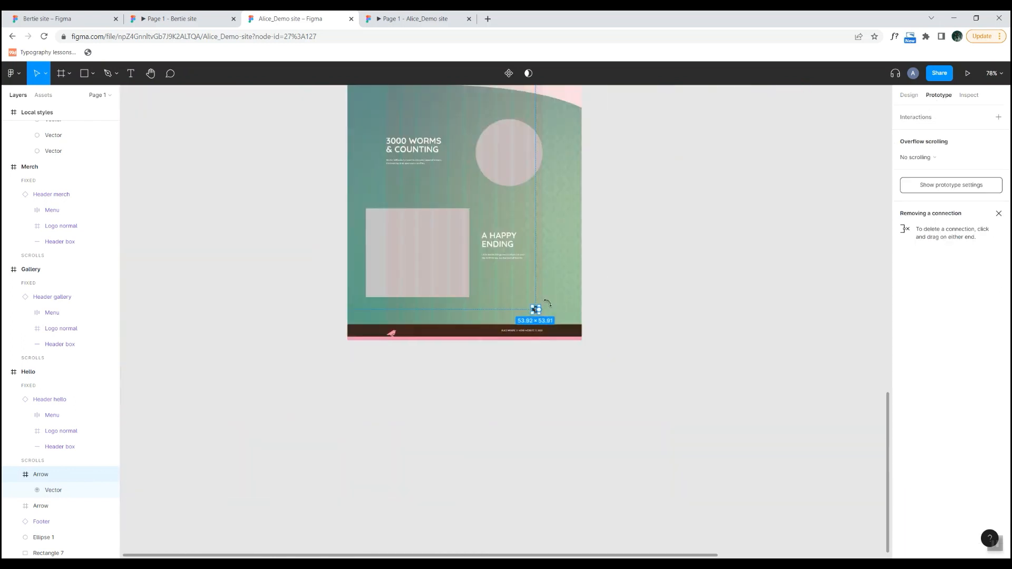
scroll(557, 386, down, 3)
drag(561, 316, 502, 400)
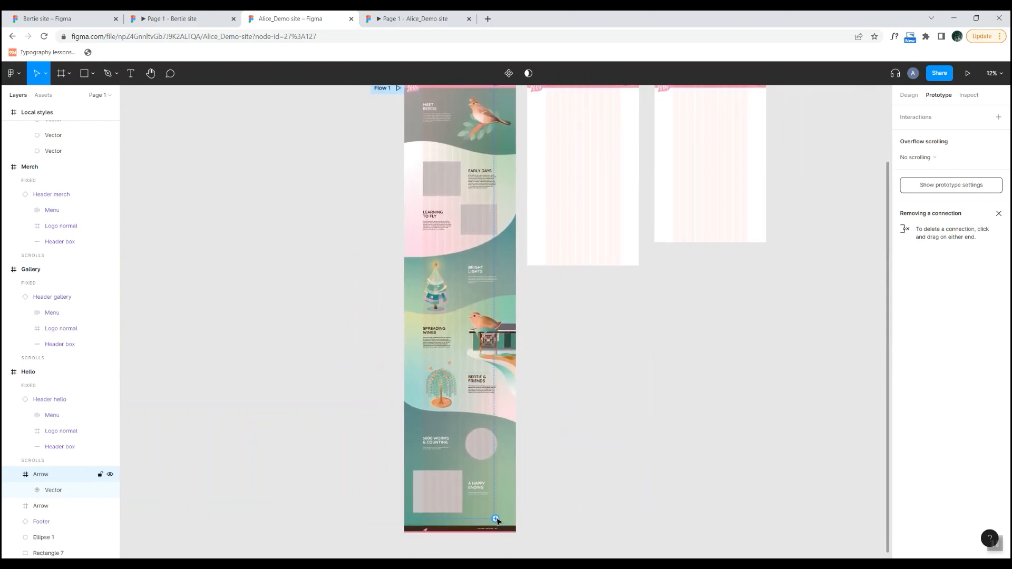
drag(495, 518, 440, 135)
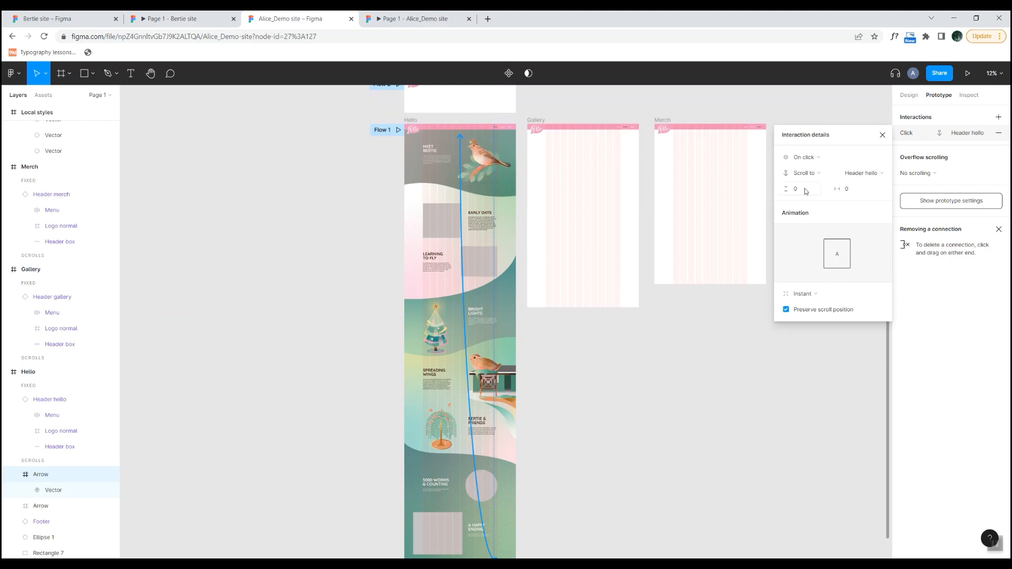
Change the arrow interaction's animation to Animate and set its duration to 1200 ms.
click(817, 295)
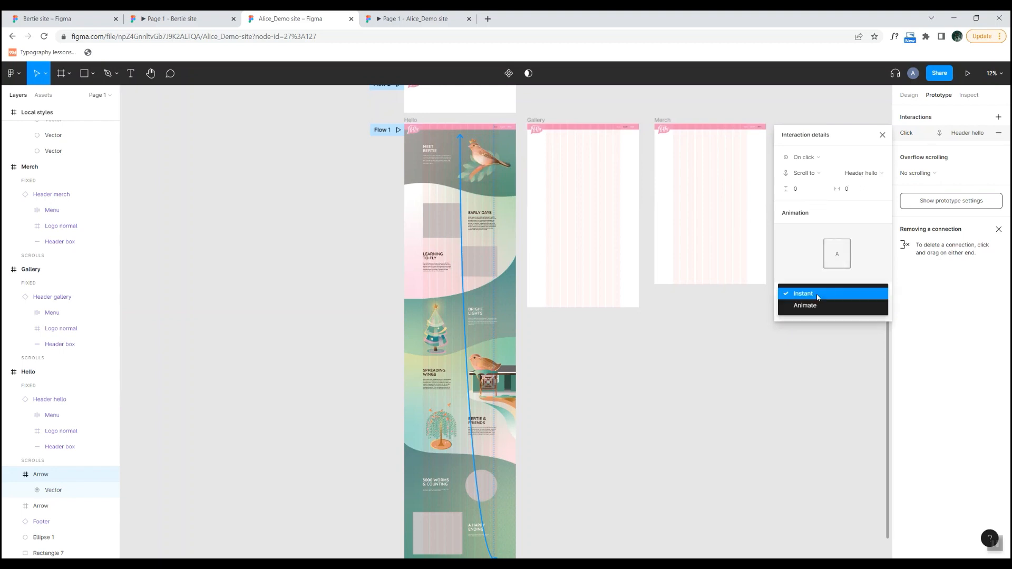
click(817, 305)
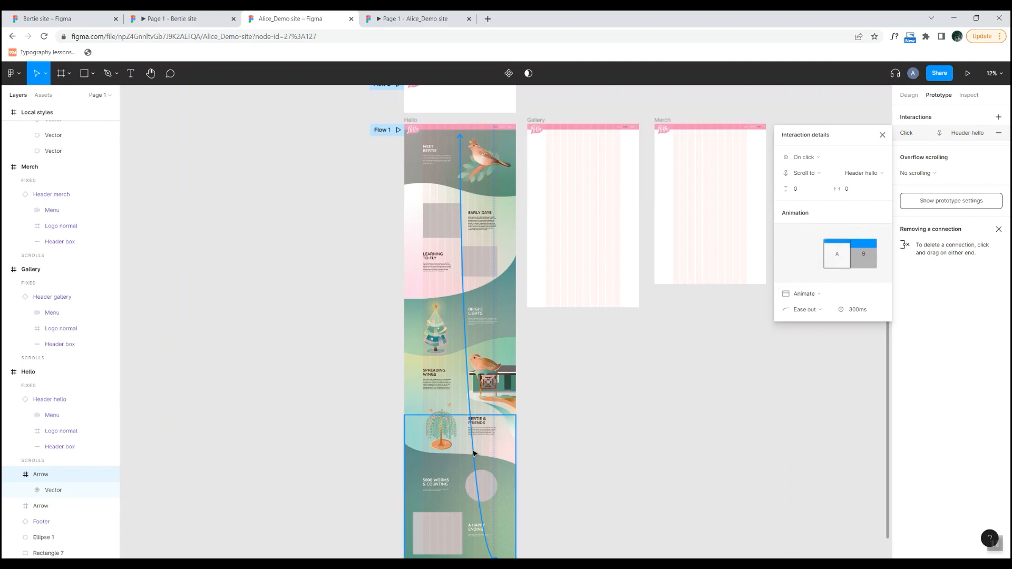
click(859, 310)
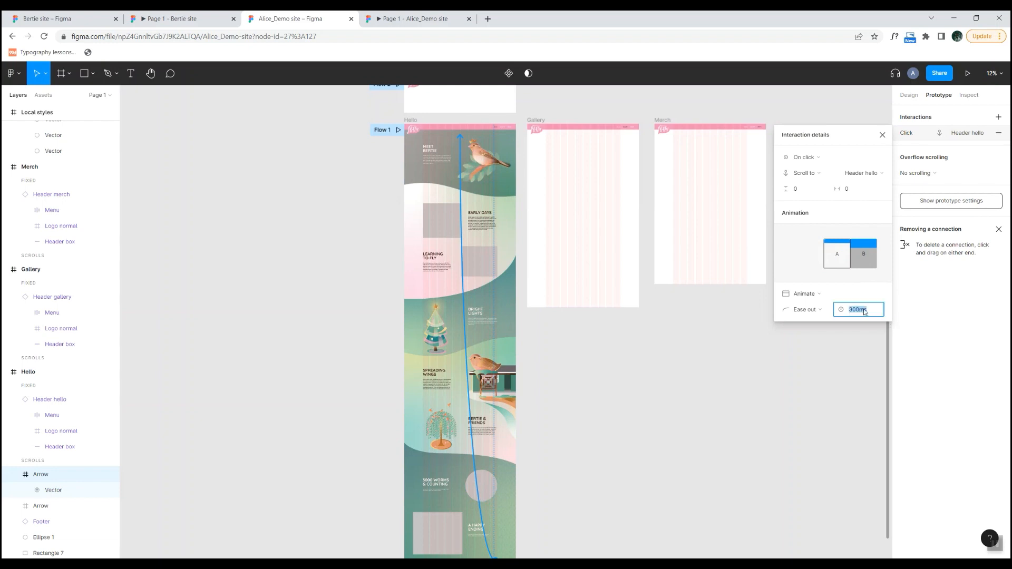
text(12)
key(Return)
Present the prototype and test the up arrow from the end of the Hello page.
click(964, 76)
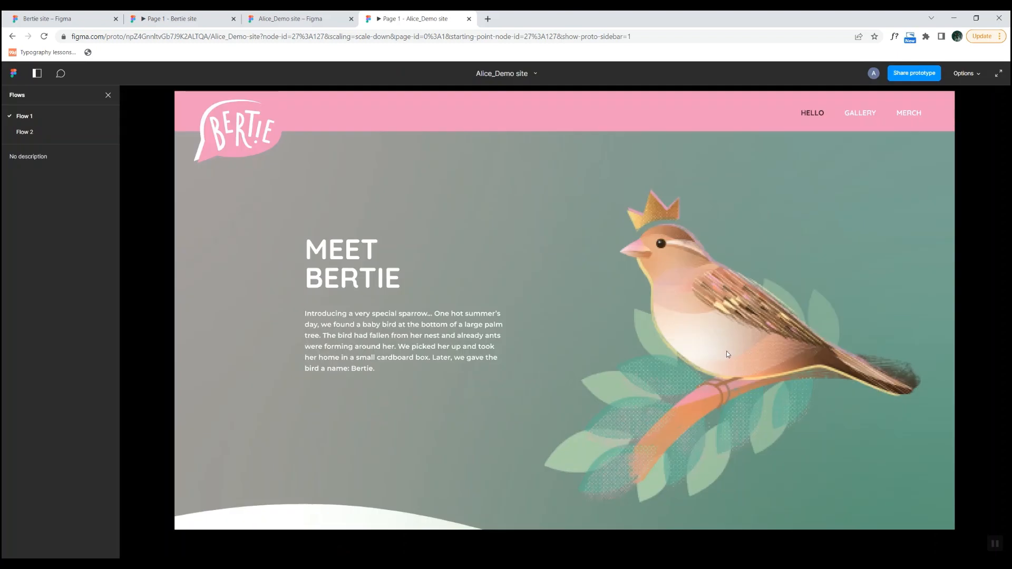
scroll(727, 351, down, 12)
scroll(726, 351, down, 15)
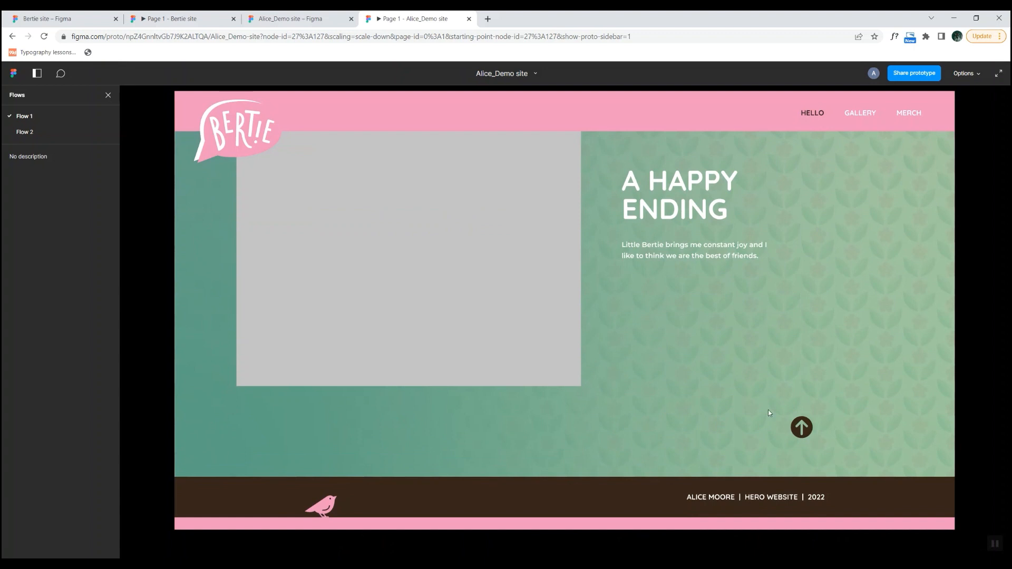
click(801, 428)
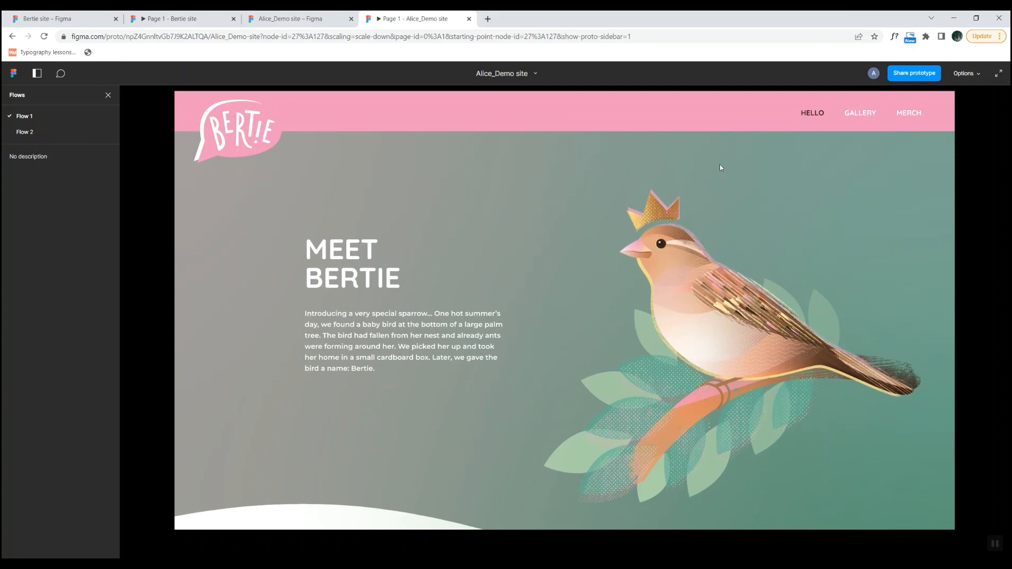
scroll(720, 169, down, 10)
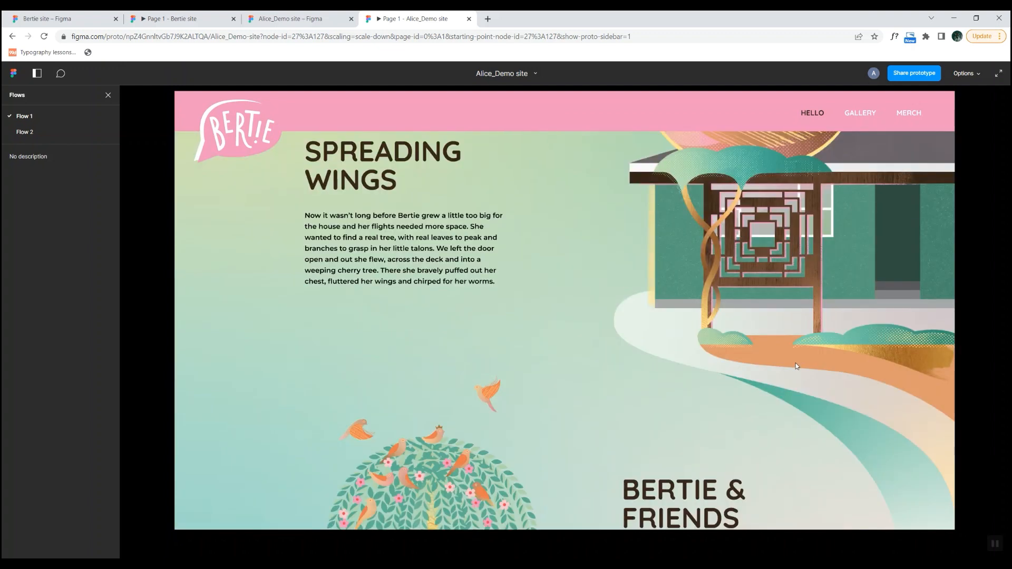
scroll(796, 363, down, 8)
Return to the design file and examine the easing options for the arrow's scroll animation.
click(286, 17)
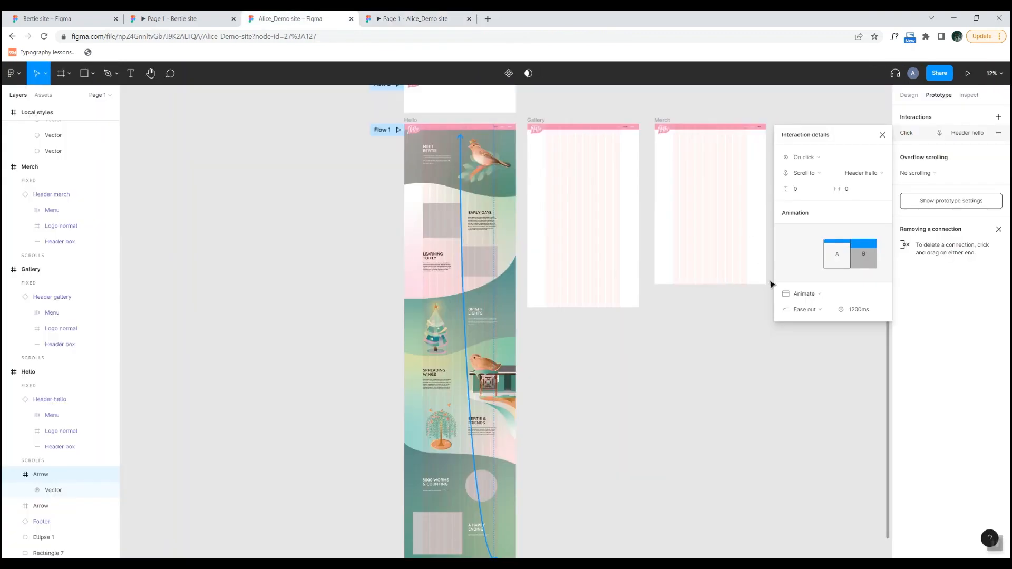
click(827, 312)
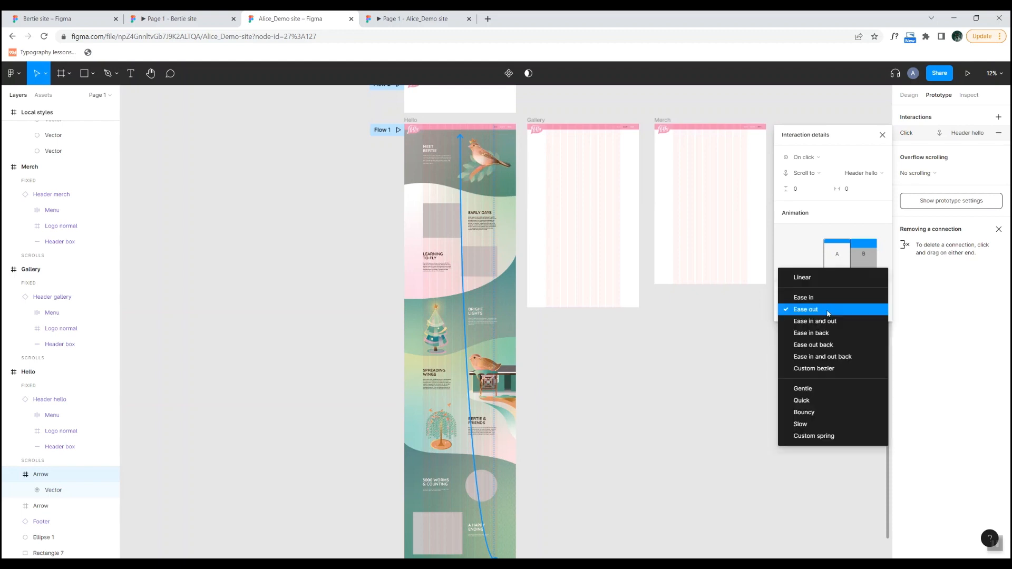
click(804, 238)
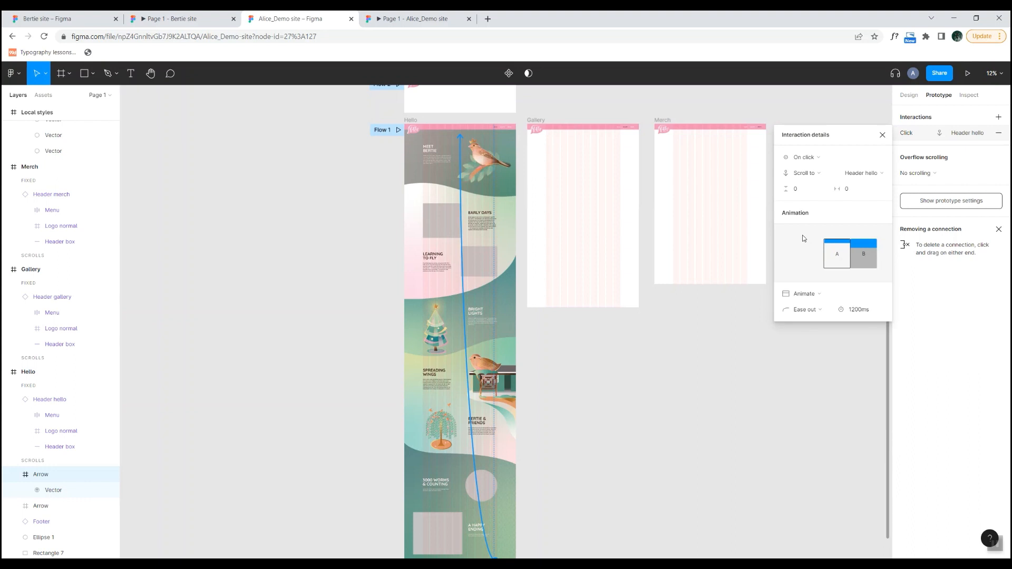
Try a 300 ms duration for the arrow's scroll animation and test it in the prototype.
click(859, 311)
text(300ms)
click(967, 73)
click(801, 429)
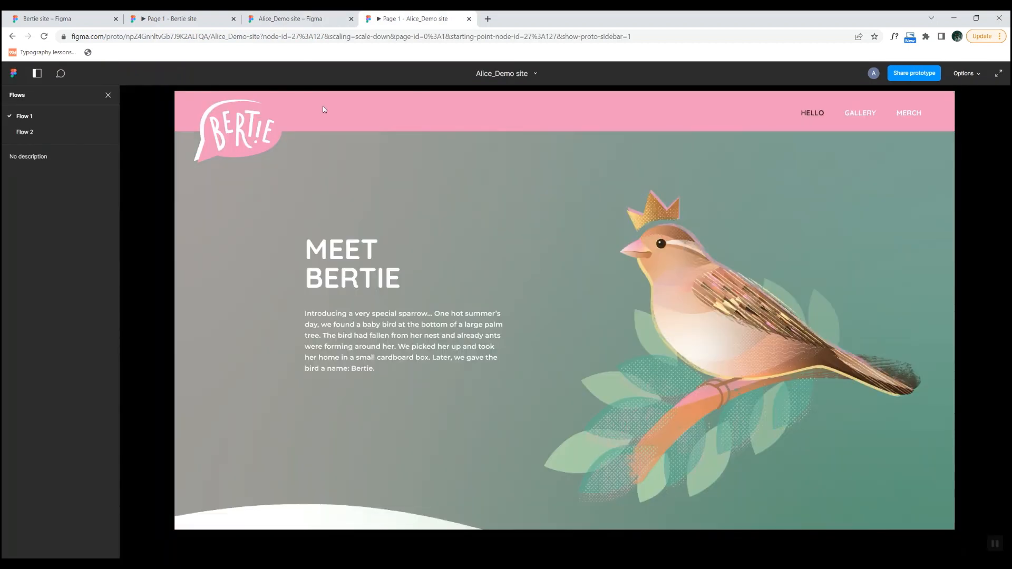
click(306, 24)
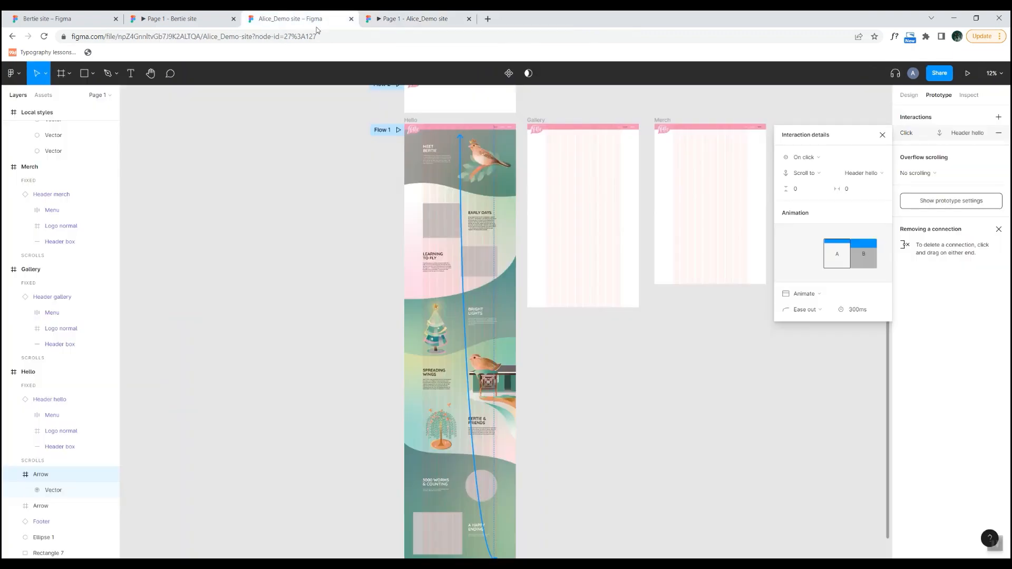
Set the arrow's scroll animation duration to 1200 ms and review the connection's interaction details.
click(859, 311)
text(12)
key(Return)
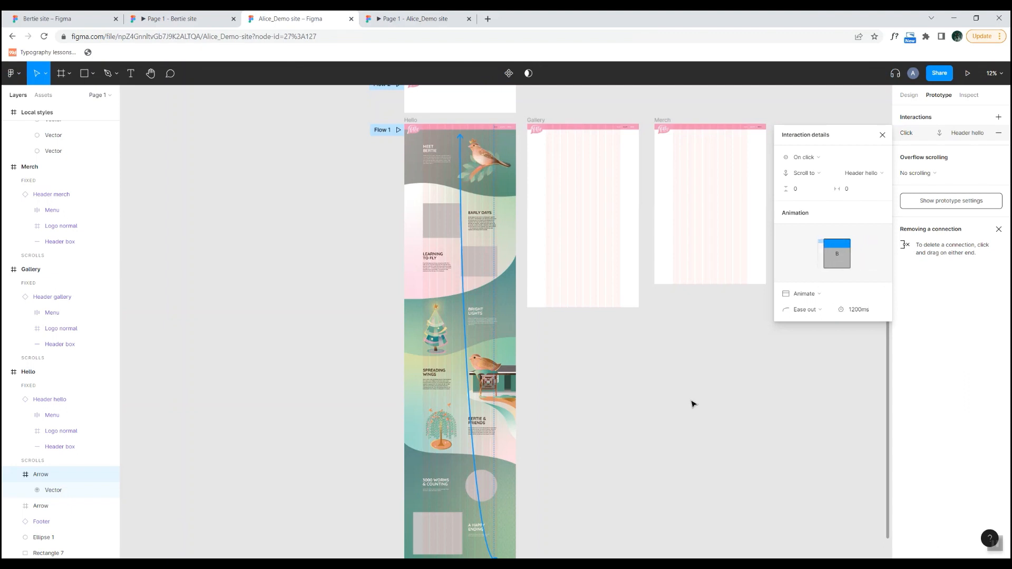
click(692, 403)
scroll(628, 429, down, 4)
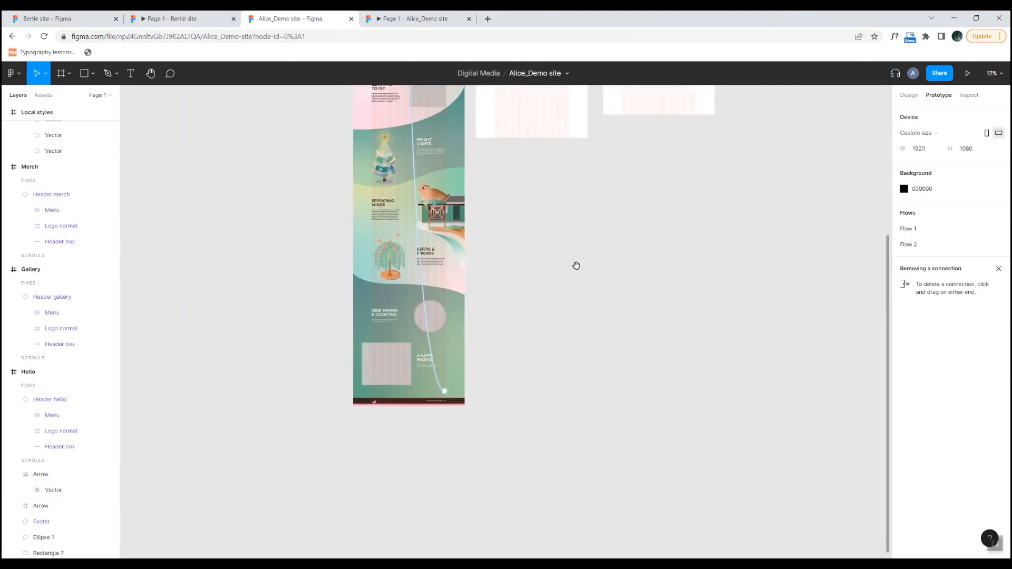
click(431, 350)
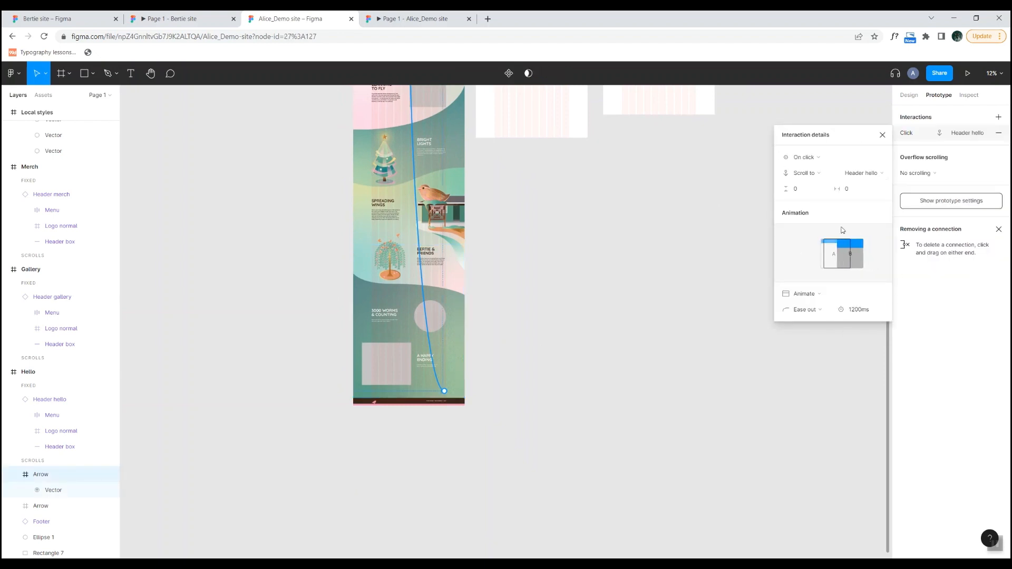
click(497, 255)
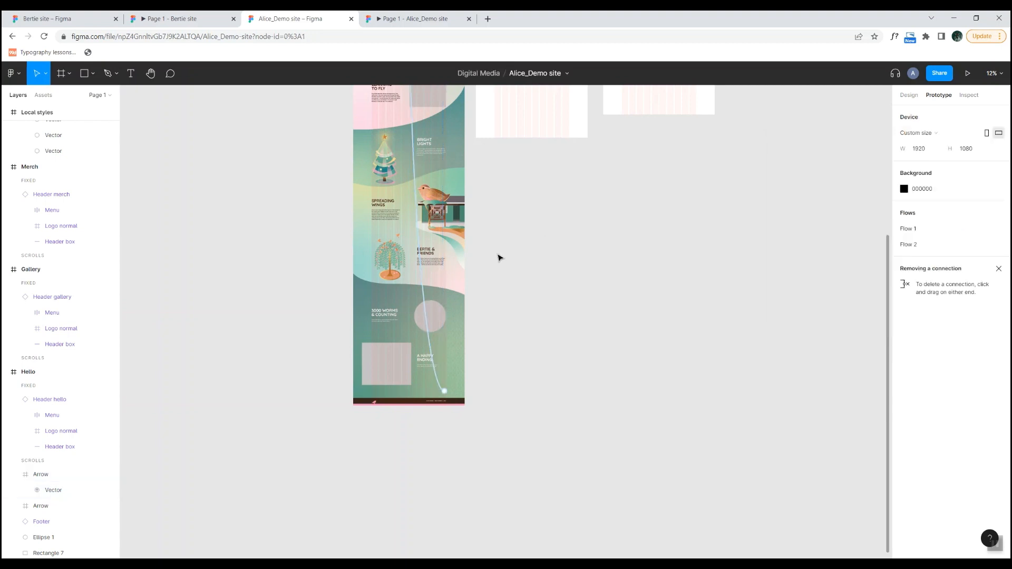
scroll(517, 266, up, 6)
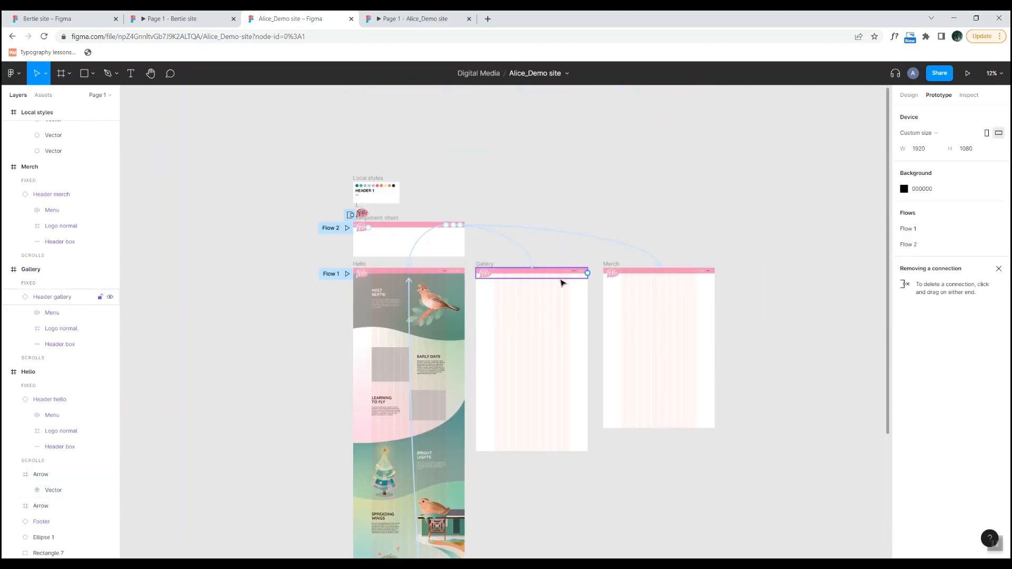
scroll(561, 284, down, 1)
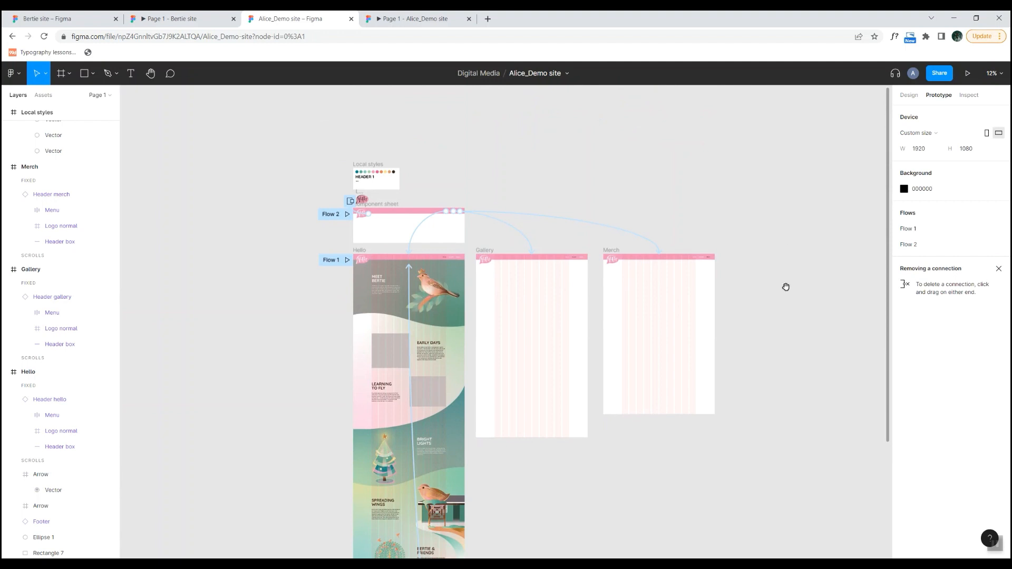
drag(786, 287, 757, 241)
click(339, 164)
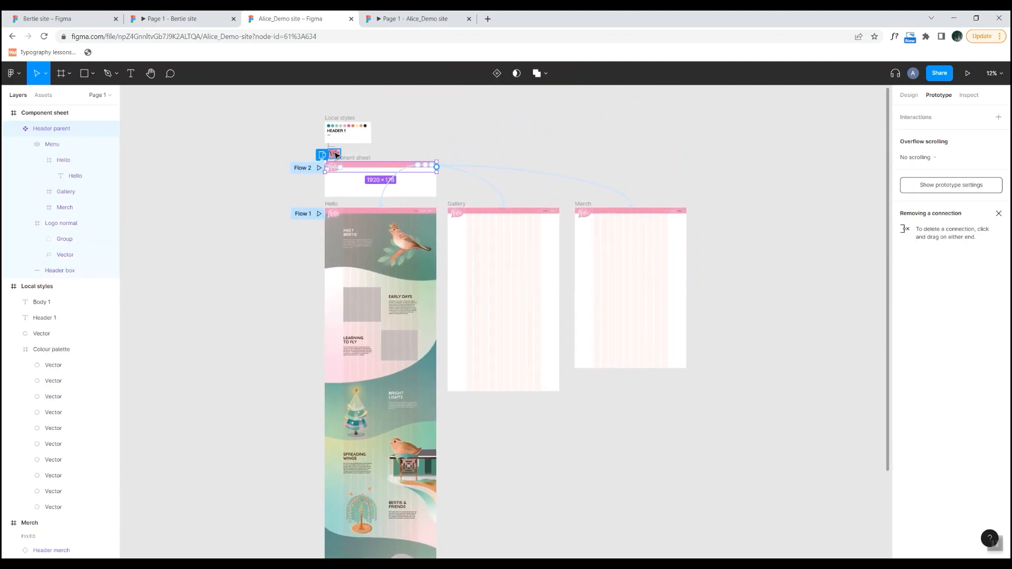
click(395, 154)
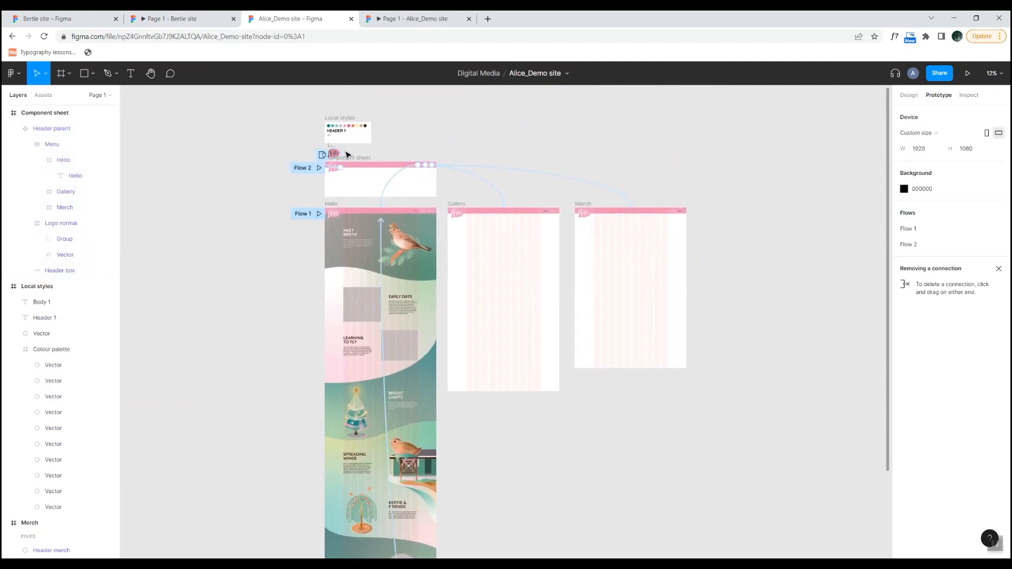
Switch to the prototype and test the Gallery and Merch links and the logo's hover state.
drag(348, 158, 398, 239)
scroll(398, 239, up, 1)
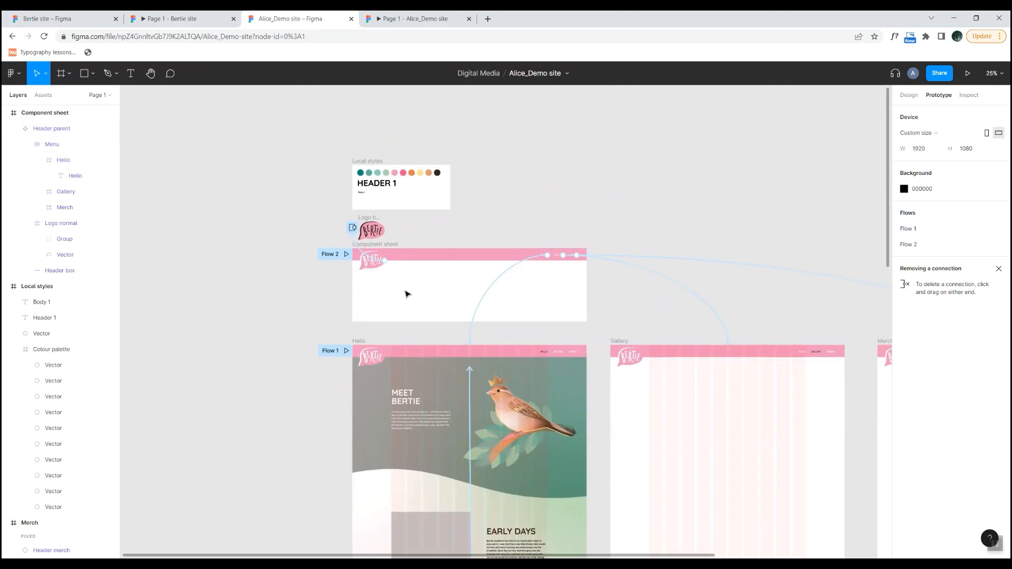
click(406, 18)
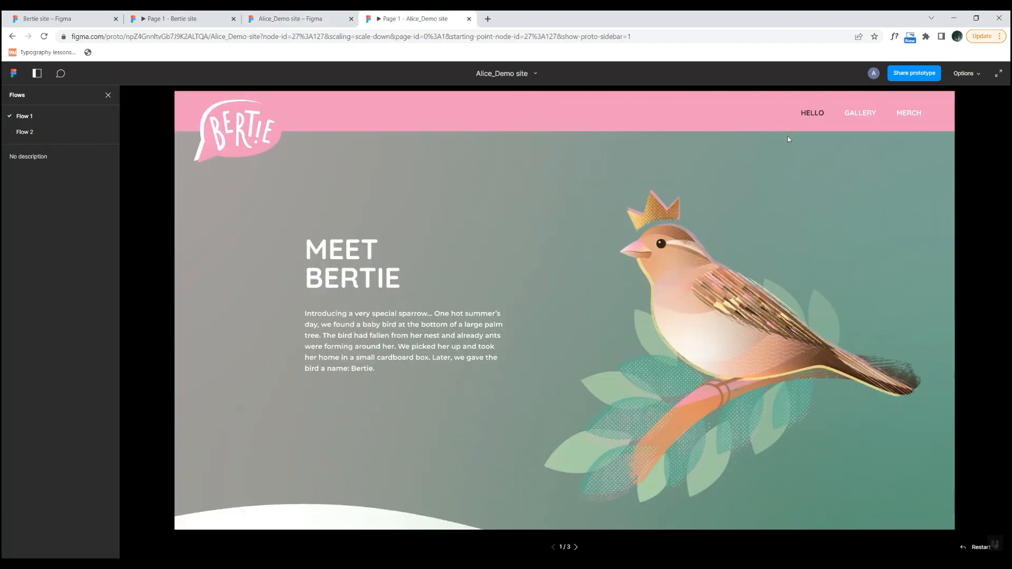
click(864, 116)
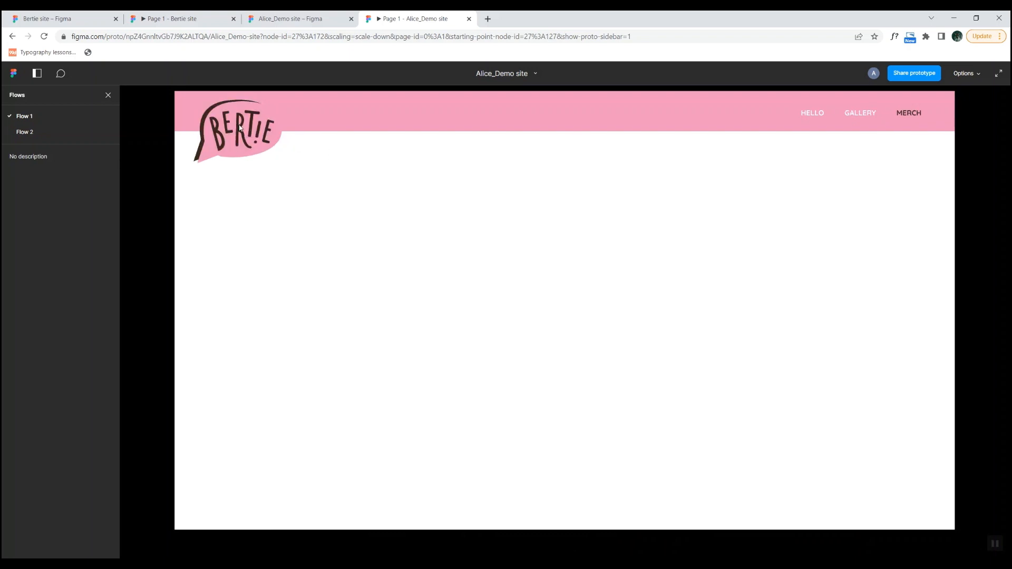
Return to the design file and link the hover logo group to the Hello frame with an instant on-click navigation.
click(310, 19)
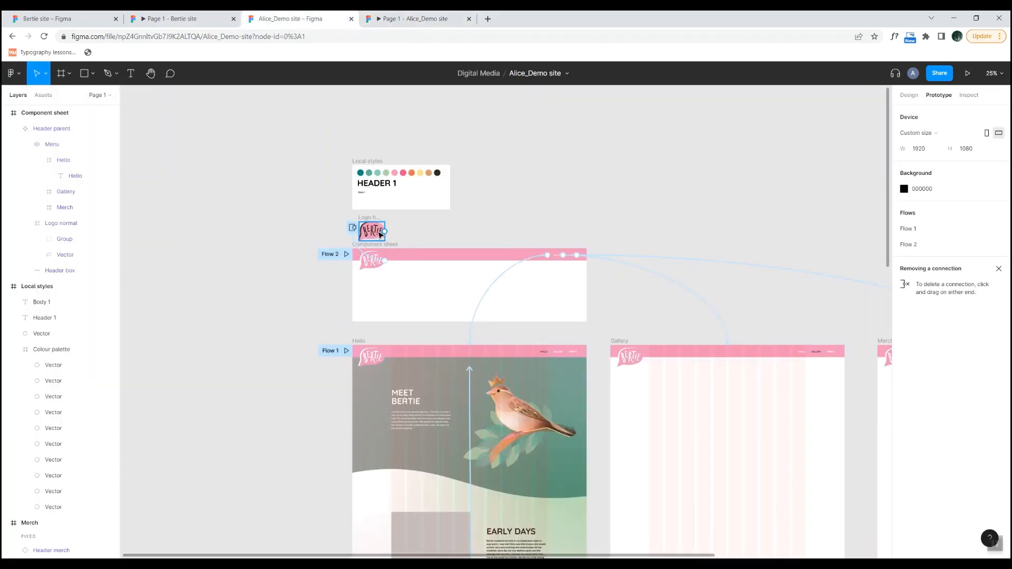
click(386, 234)
drag(386, 232, 490, 353)
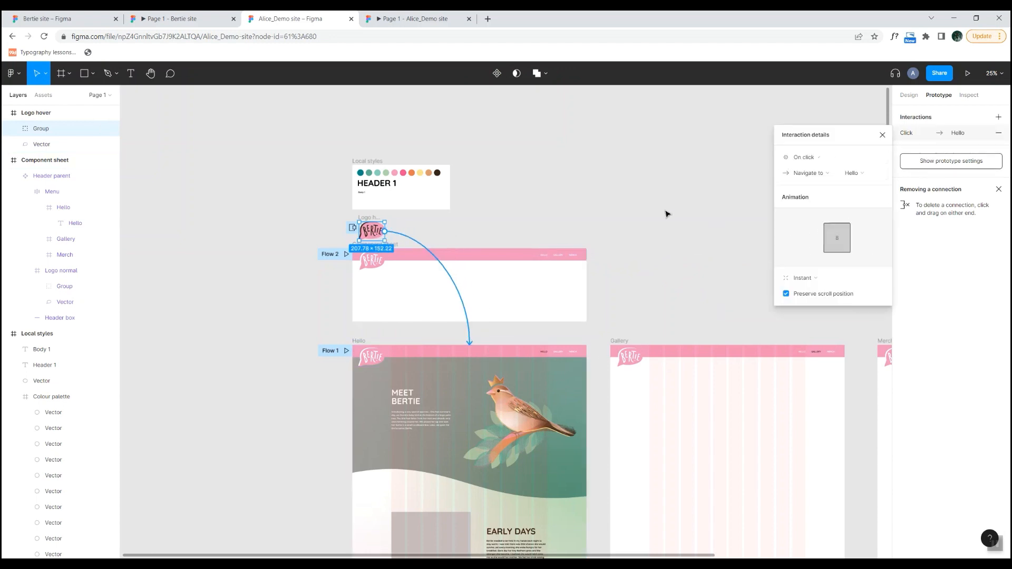
click(636, 205)
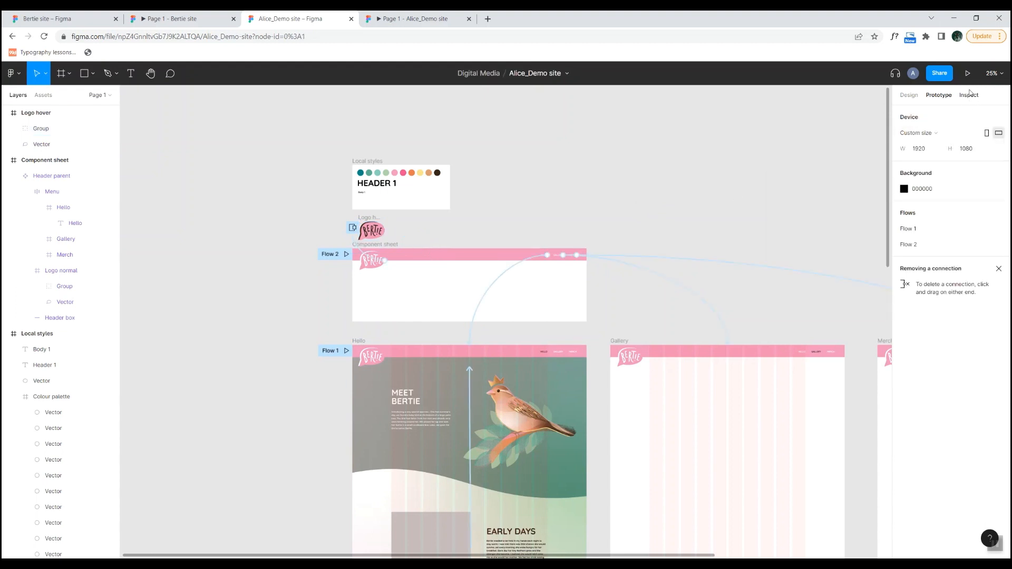
Restart the prototype, open the Gallery page, and test the Bertie logo as a link to the Hello page.
click(432, 19)
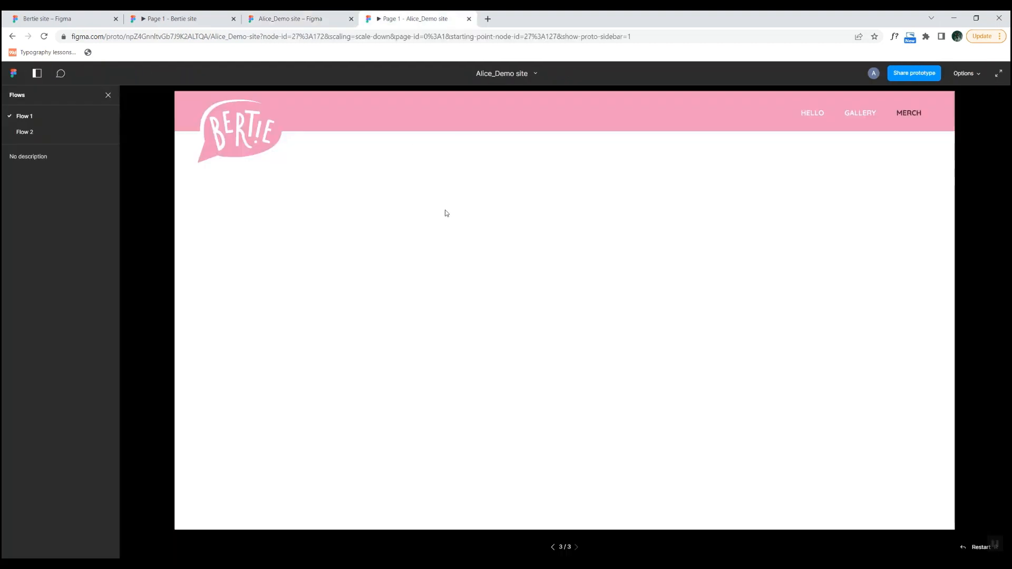
key(r)
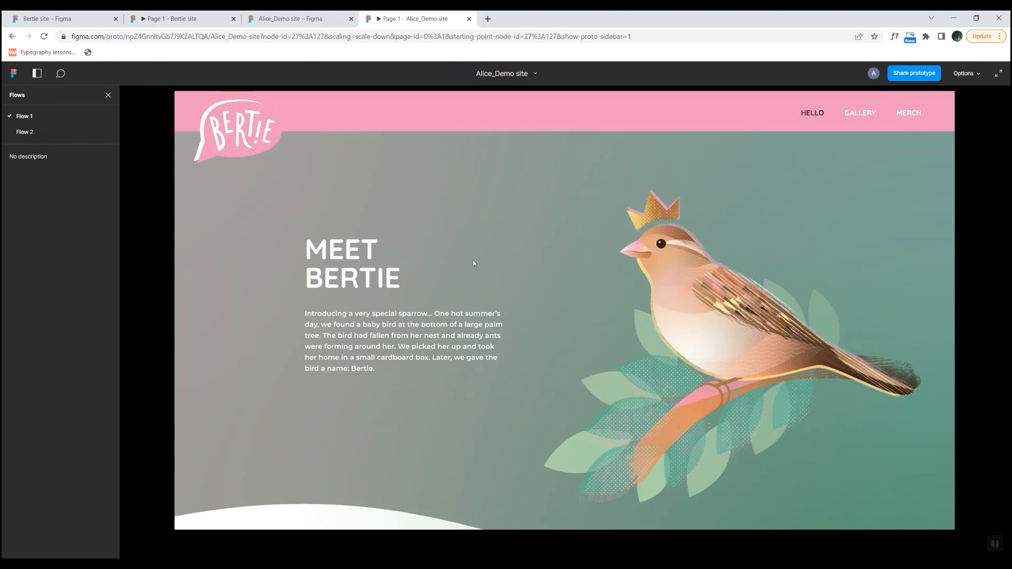
click(867, 117)
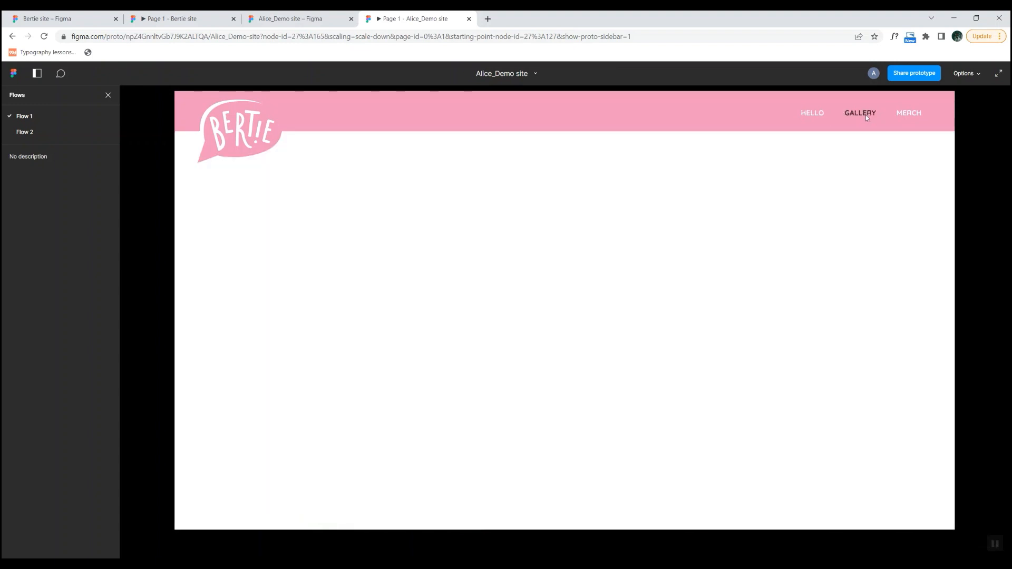
click(254, 139)
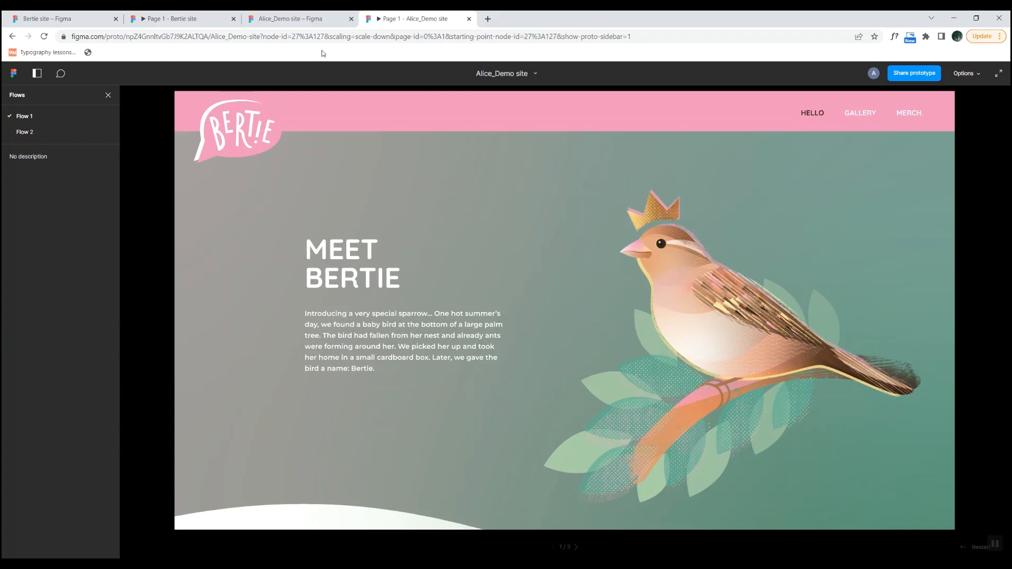
Return to the design file and review the hover logo, header menu and up arrow connections across the page frames.
click(319, 20)
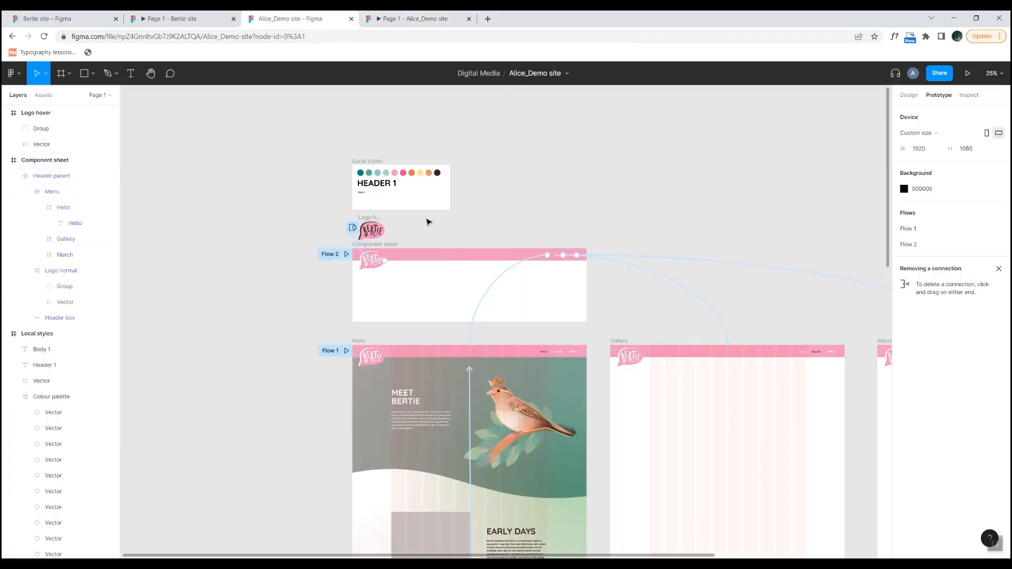
click(375, 231)
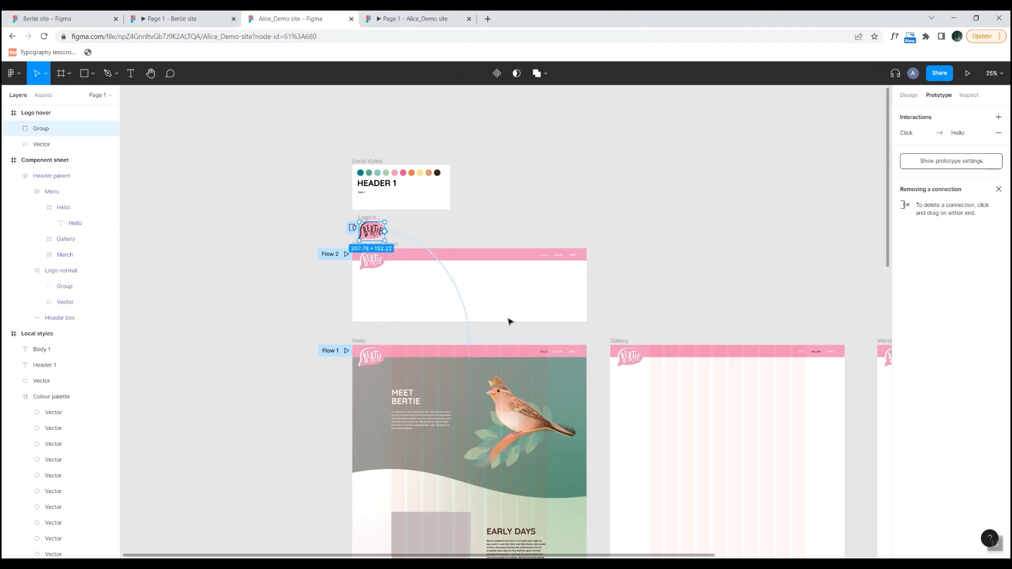
click(606, 190)
scroll(617, 208, right, 5)
scroll(616, 208, down, 2)
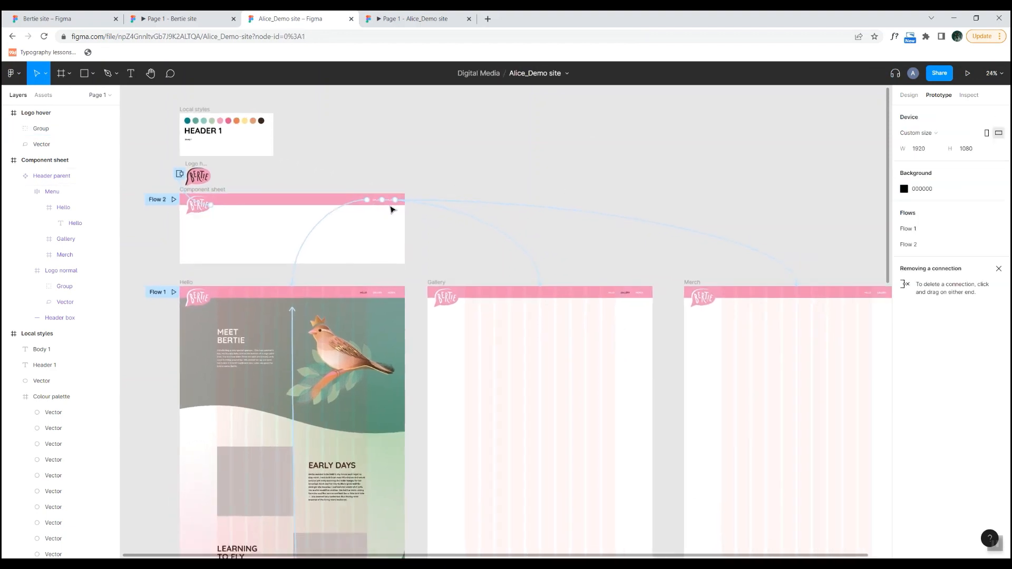
scroll(364, 205, down, 2)
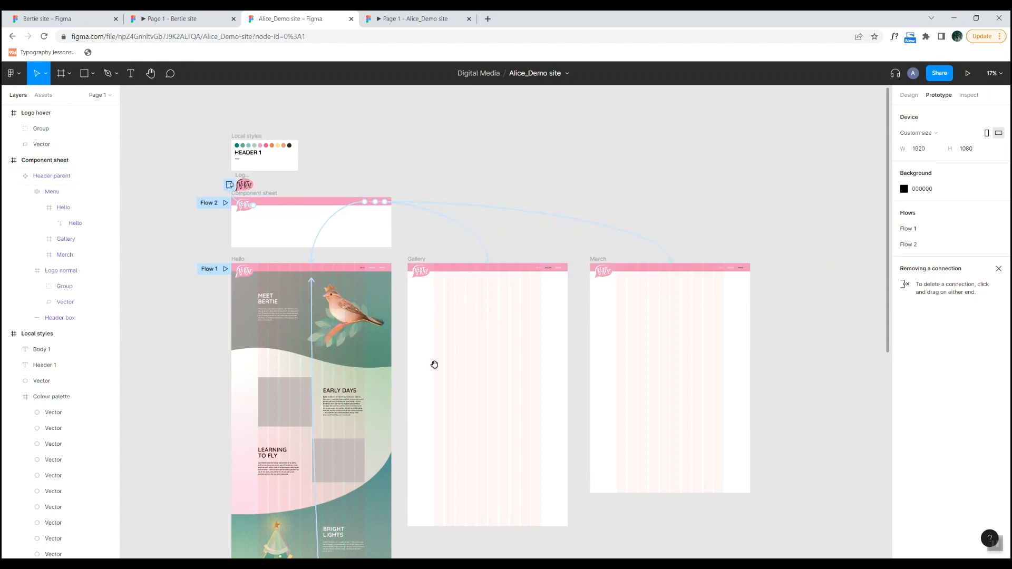
scroll(434, 362, down, 10)
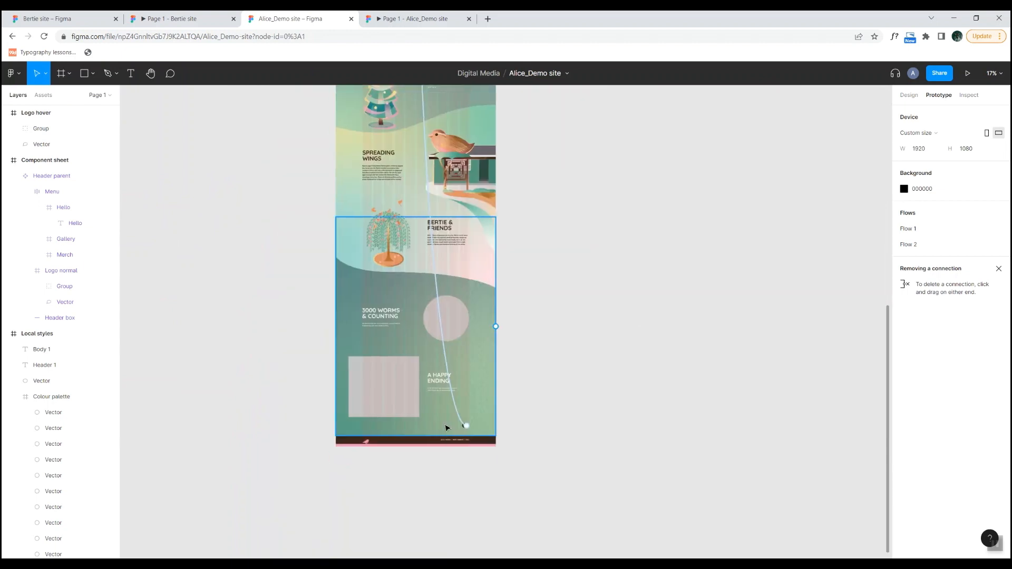
Delete the existing footer component at the end of the Hello page.
drag(548, 115, 538, 407)
scroll(497, 353, up, 3)
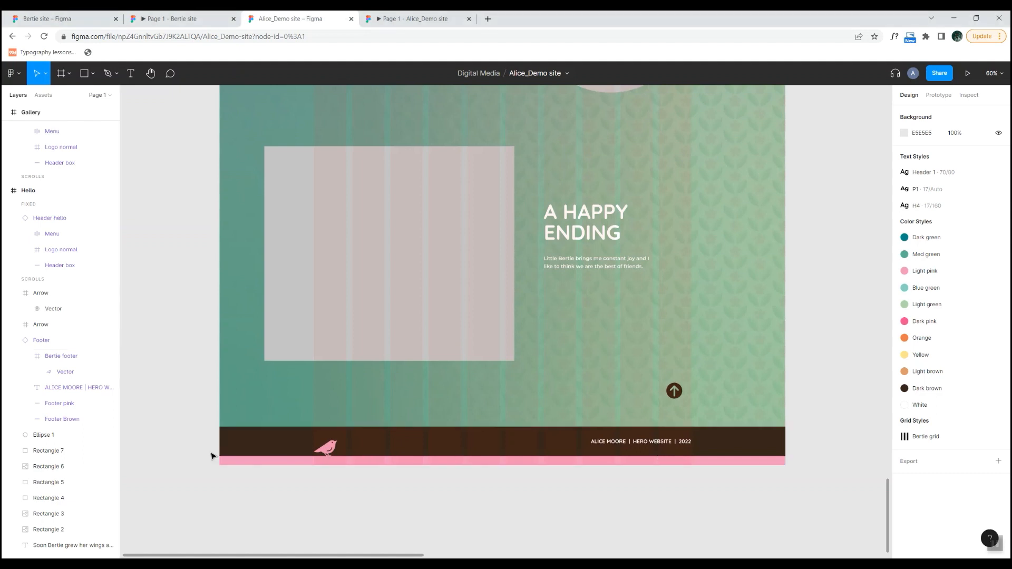
drag(199, 435, 778, 483)
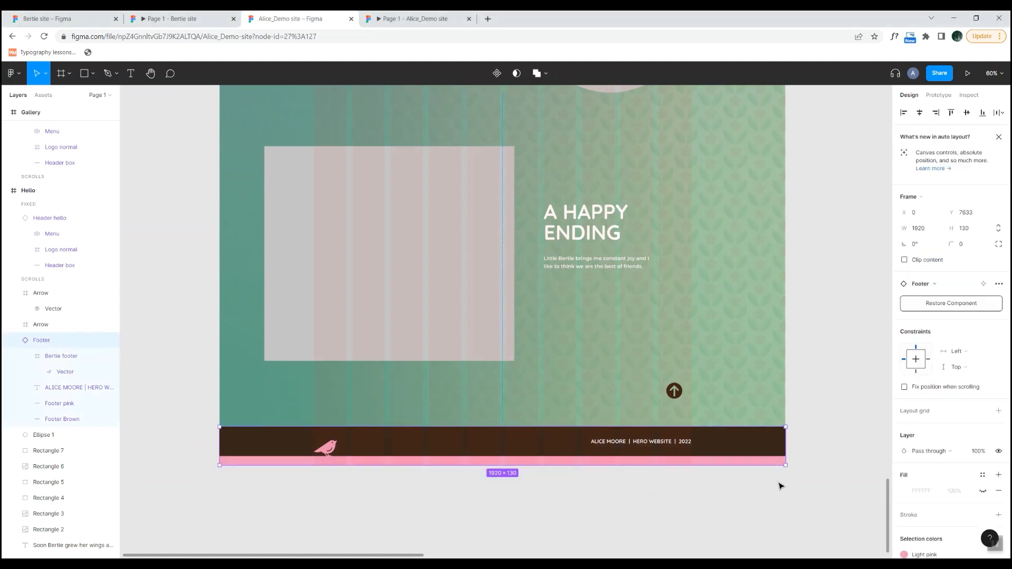
key(Delete)
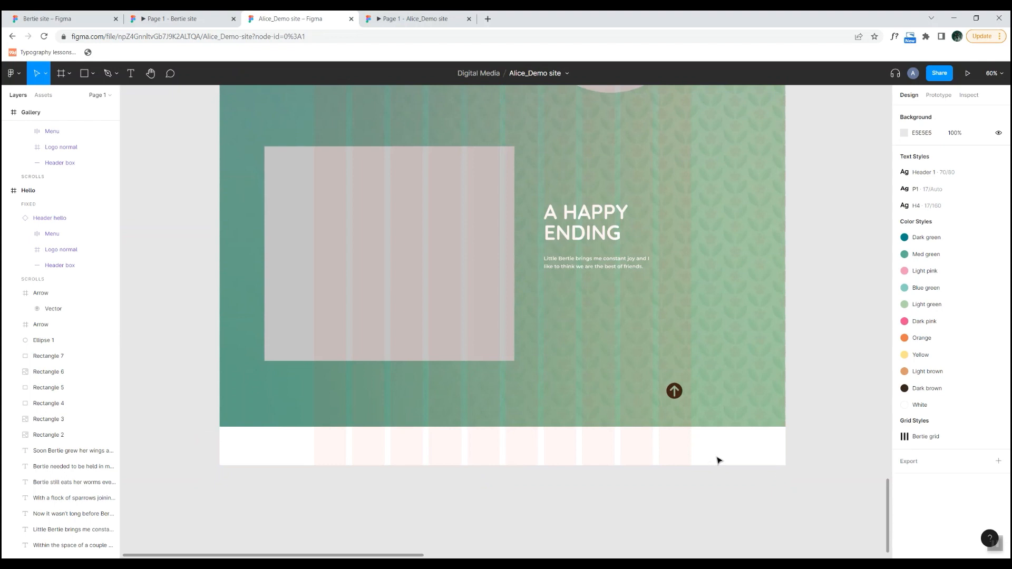
Draw a 1920 px wide rectangle directly below the green section of the Hello page and set its height to 100.
key(r)
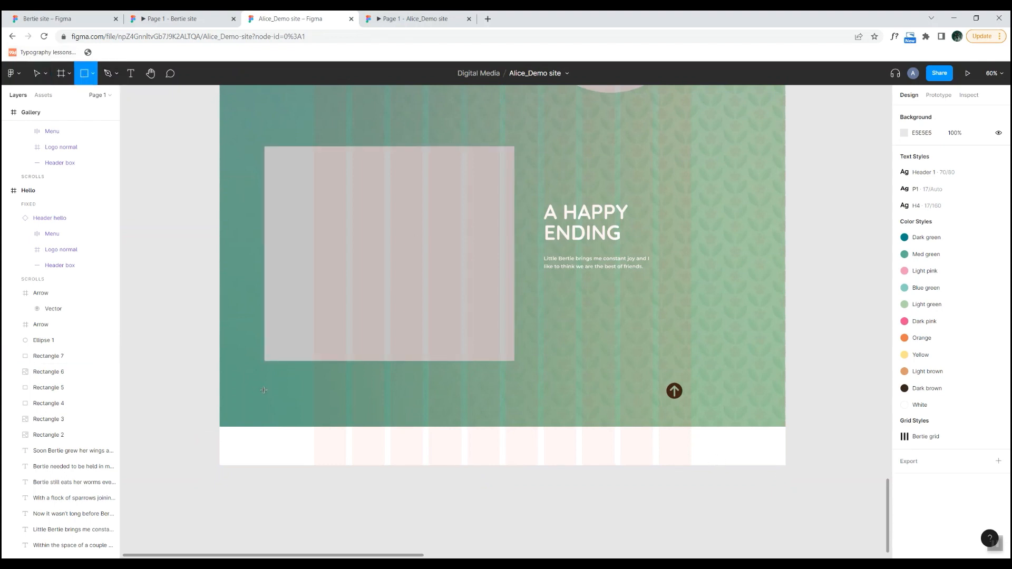
mouse_move(220, 427)
mouse_down()
mouse_move(617, 468)
mouse_move(745, 447)
mouse_move(807, 452)
mouse_move(785, 451)
mouse_up()
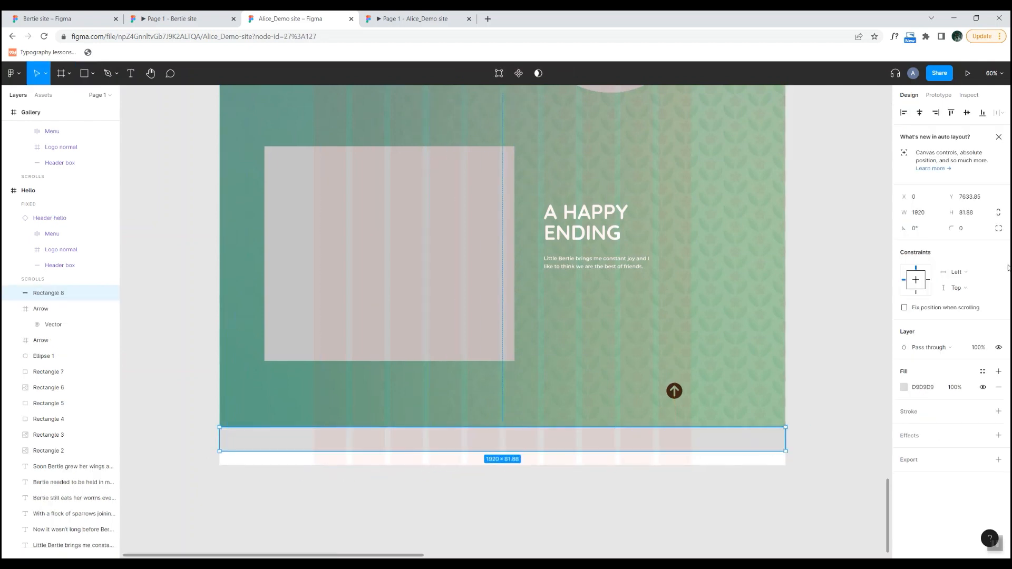
click(967, 216)
text(100)
key(Return)
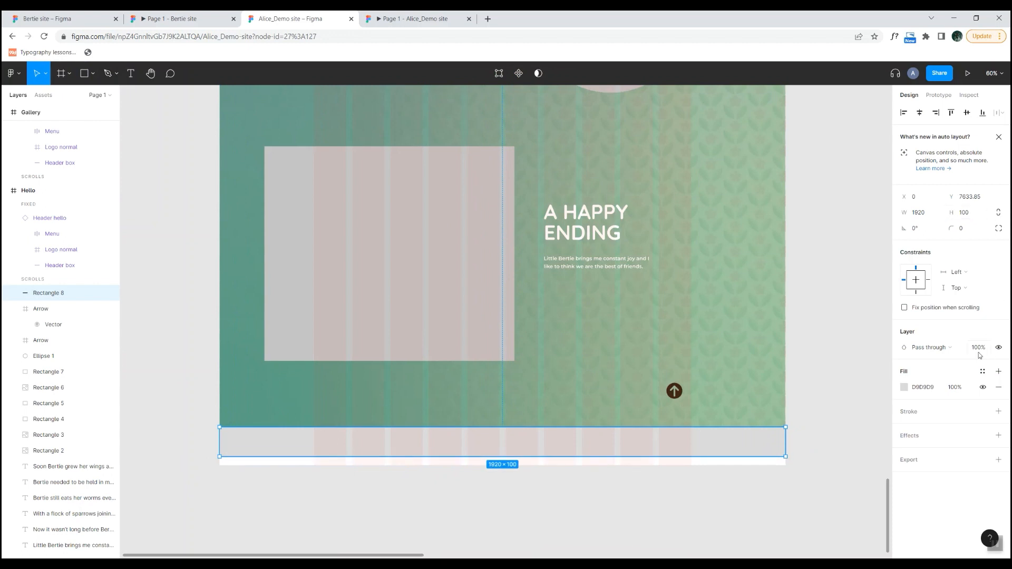
Fill the new footer rectangle with the dark brown local color and rename its layer "footer box brown".
click(904, 387)
click(785, 524)
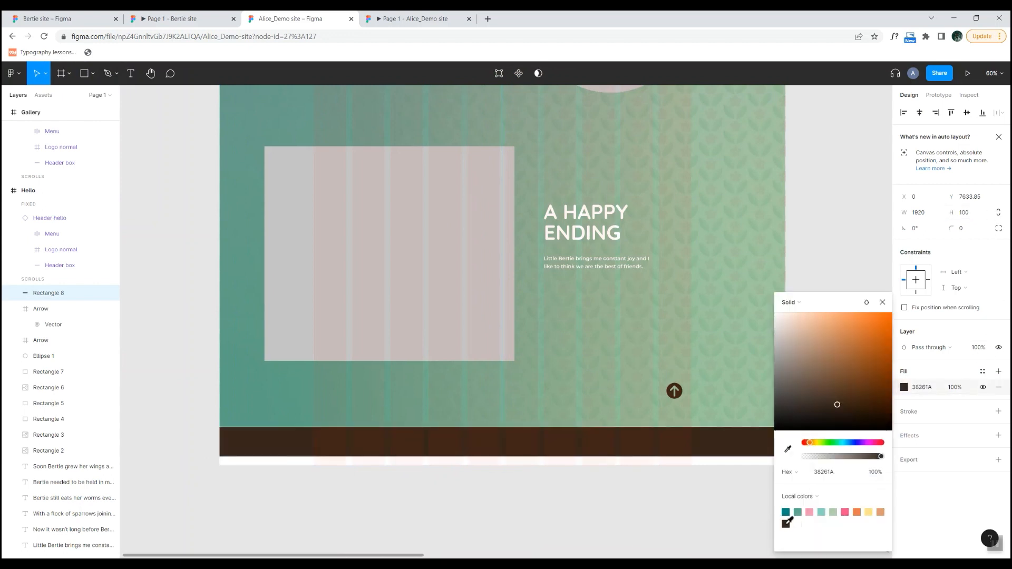
double_click(60, 294)
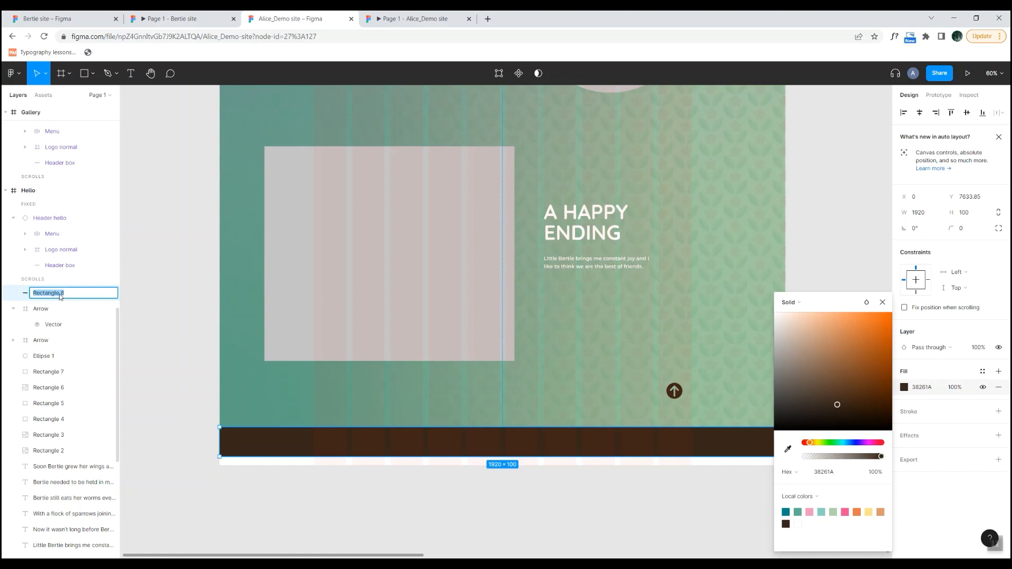
text(footer box brown)
key(Return)
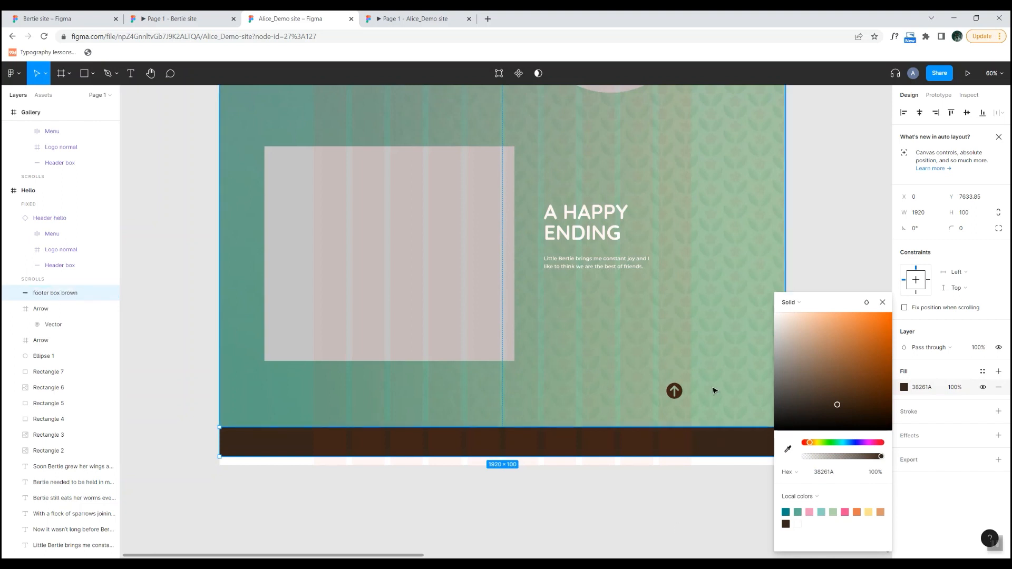
Draw a second 1920 px wide rectangle directly beneath the brown footer box and set its height to 30.
key(r)
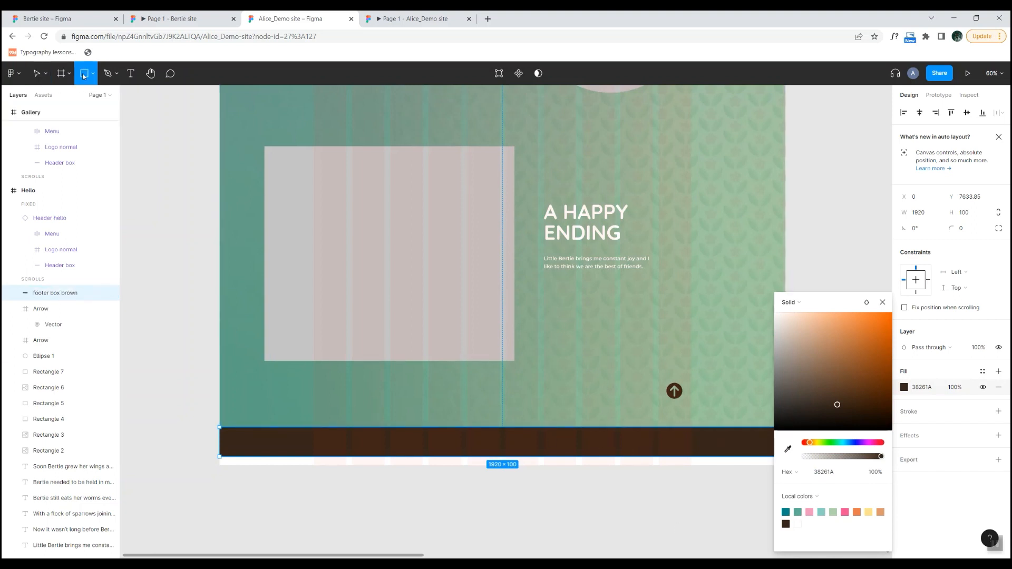
drag(218, 457, 786, 468)
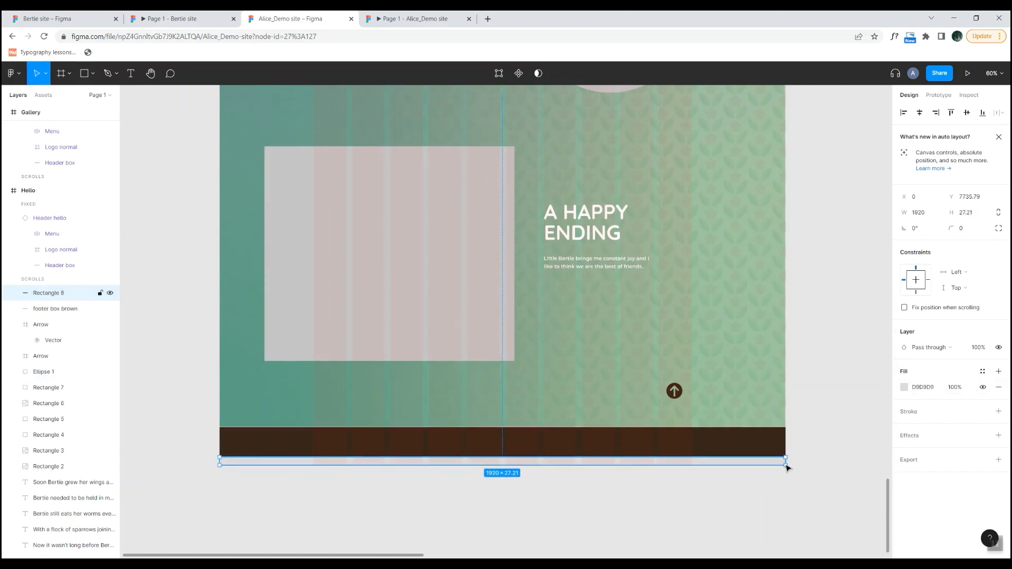
click(968, 212)
text(30)
key(Return)
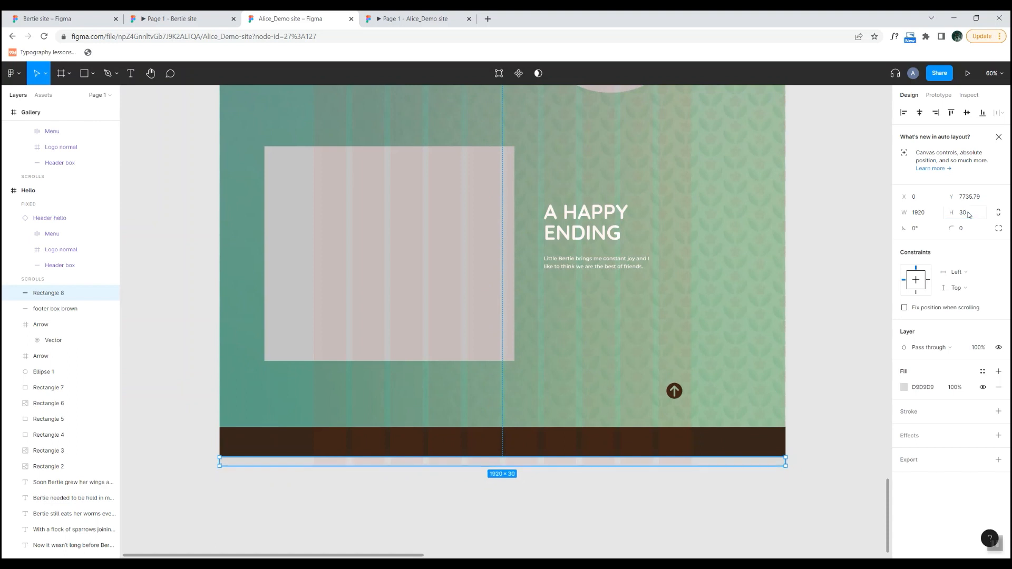
Rename the thin rectangle's layer "footer box pink" and fill it with the light pink local color.
double_click(53, 293)
text(footer box pink)
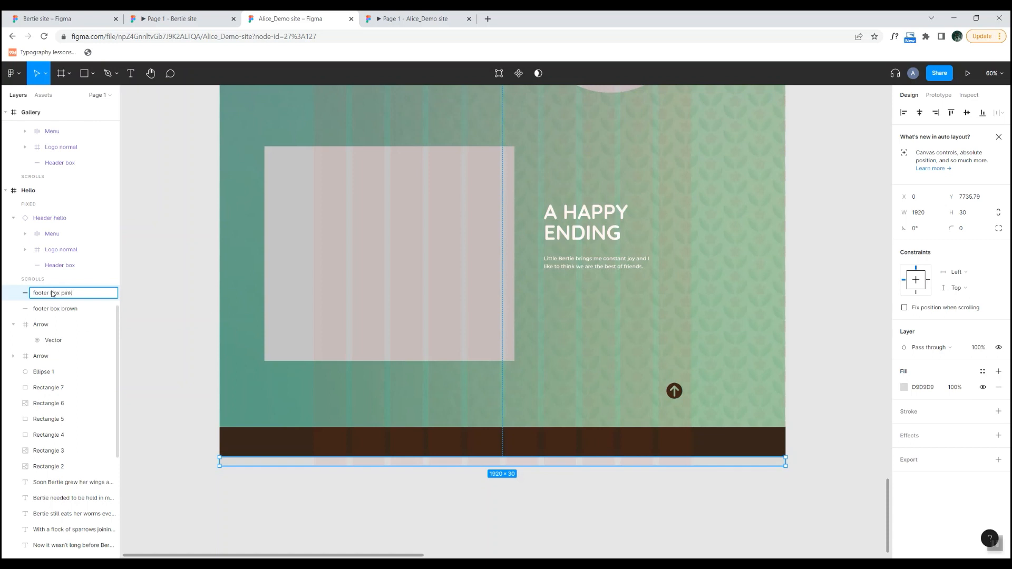
key(Return)
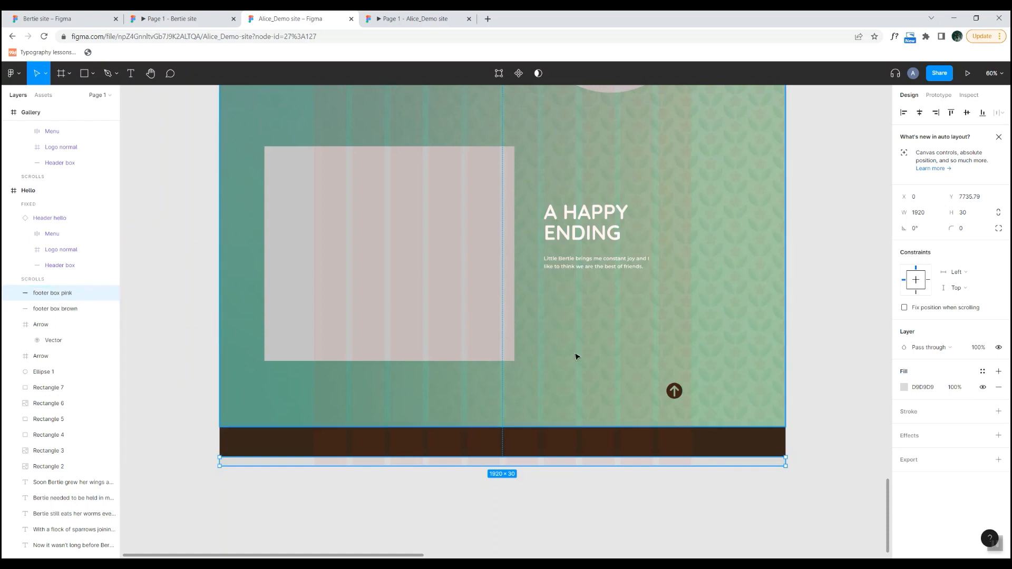
click(908, 388)
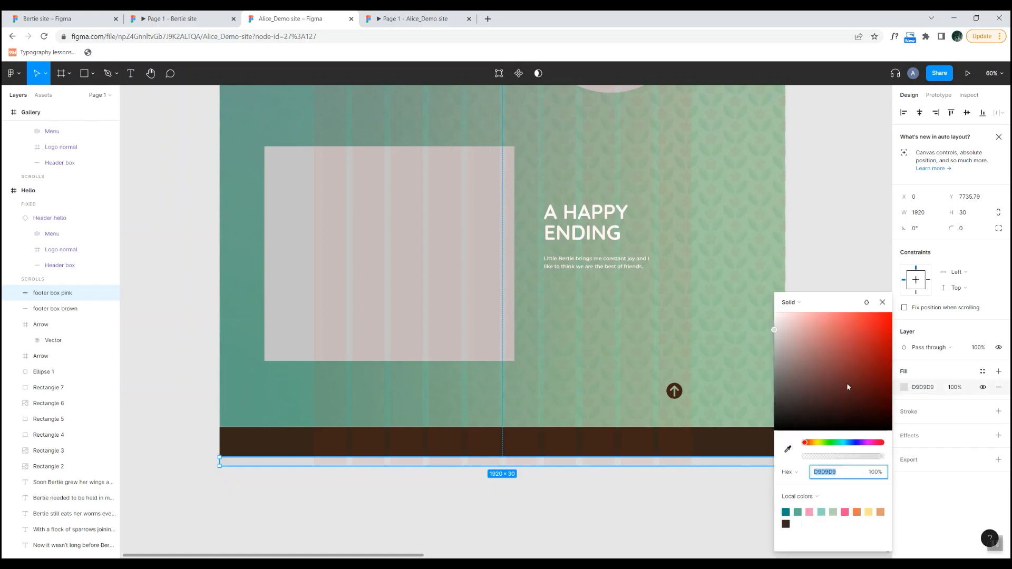
click(811, 508)
click(538, 497)
Align the pink and brown footer boxes so they meet each other and the green section above without gaps.
scroll(524, 479, up, 10)
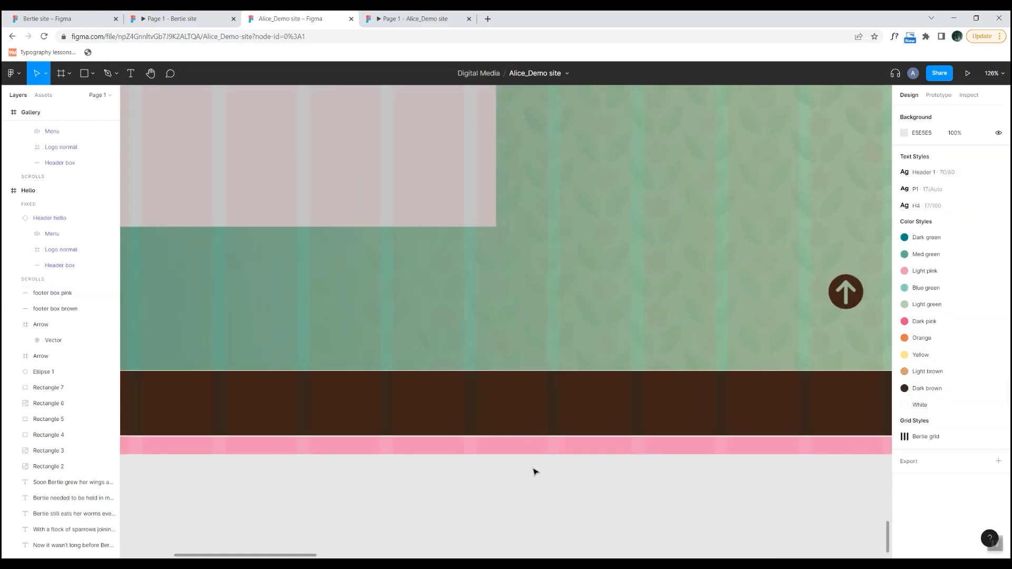
click(537, 422)
drag(538, 422, 535, 418)
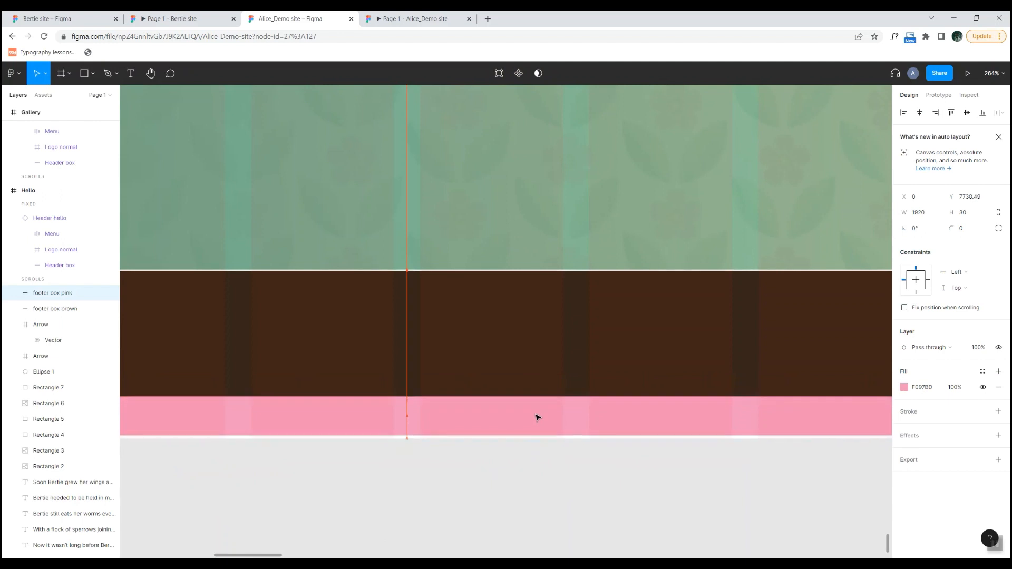
click(504, 361)
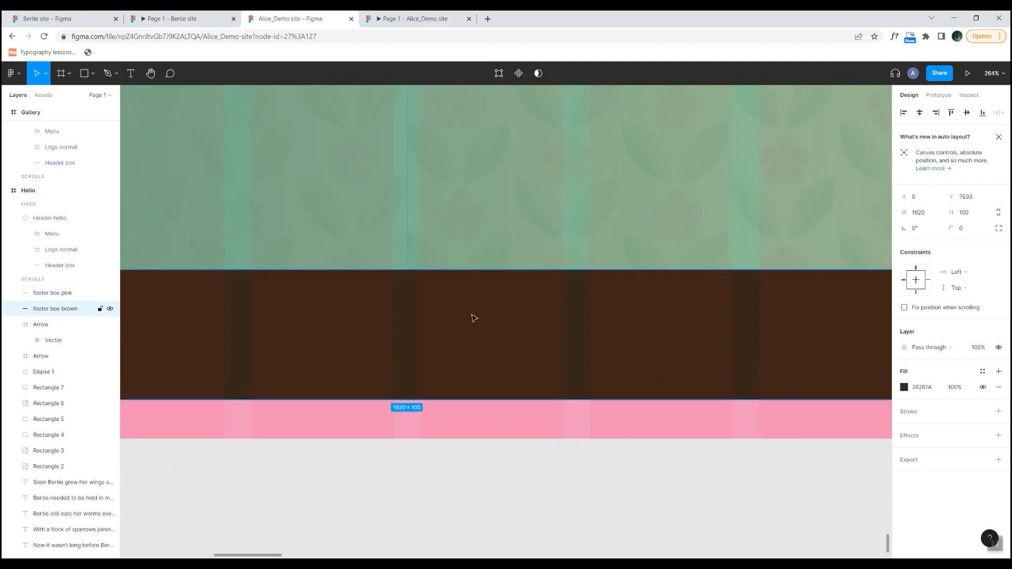
scroll(467, 363, down, 5)
scroll(466, 363, down, 5)
click(532, 424)
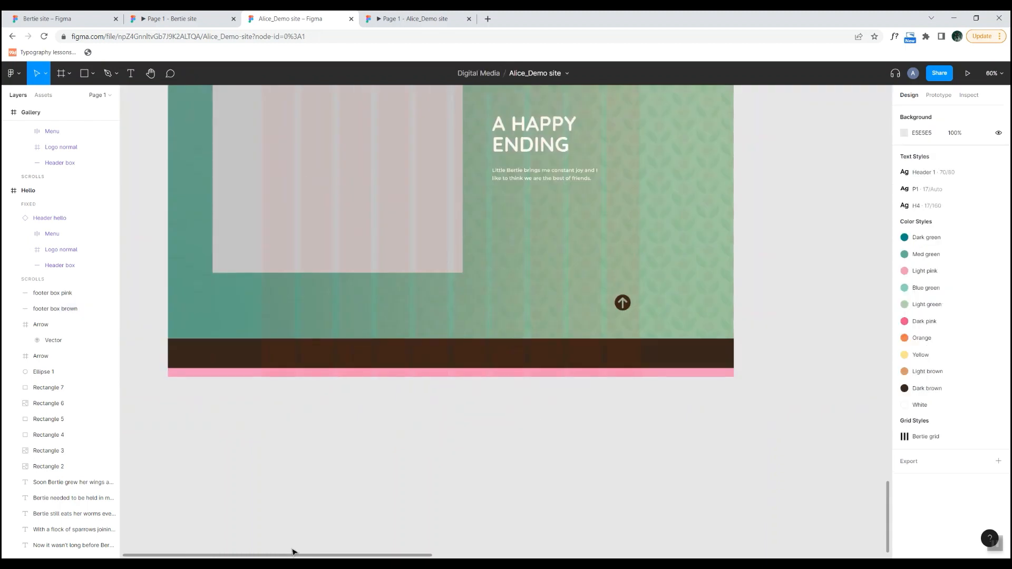
Switch to Illustrator, copy the pink bird icon from Logos_final.ai, and paste it into the Hello page back in Figma.
click(307, 564)
click(311, 389)
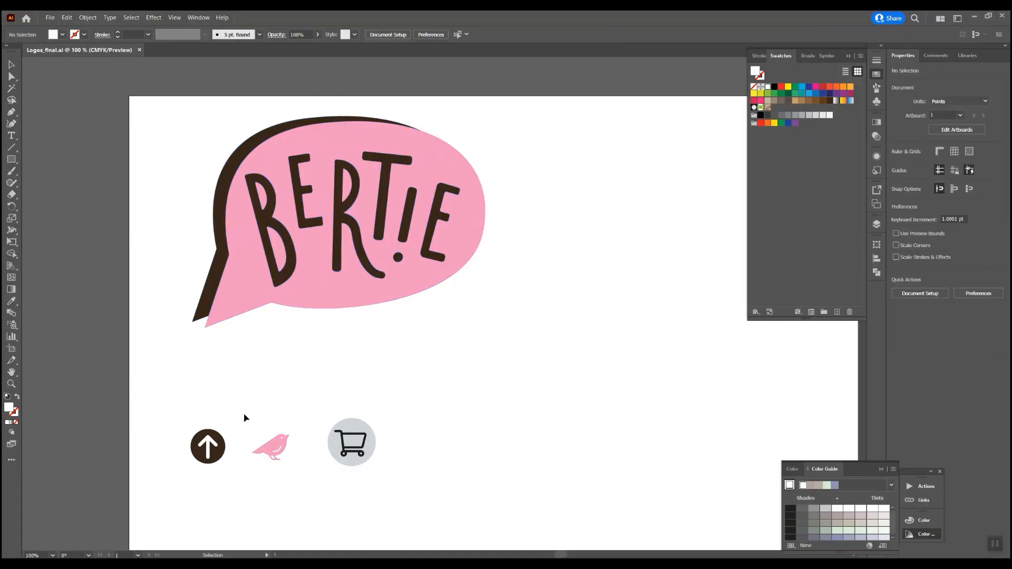
drag(244, 415, 304, 492)
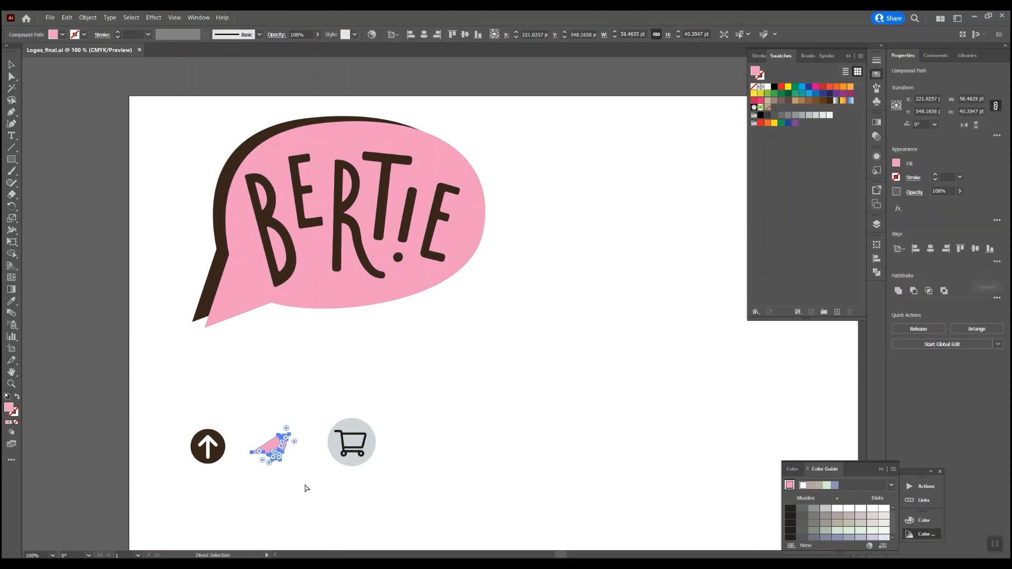
click(341, 564)
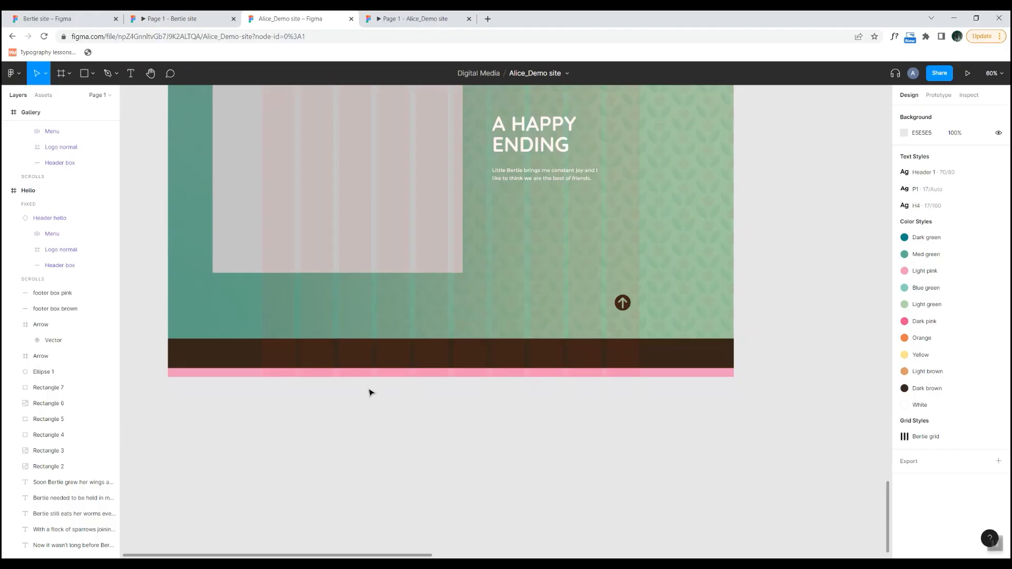
key(ctrl+v)
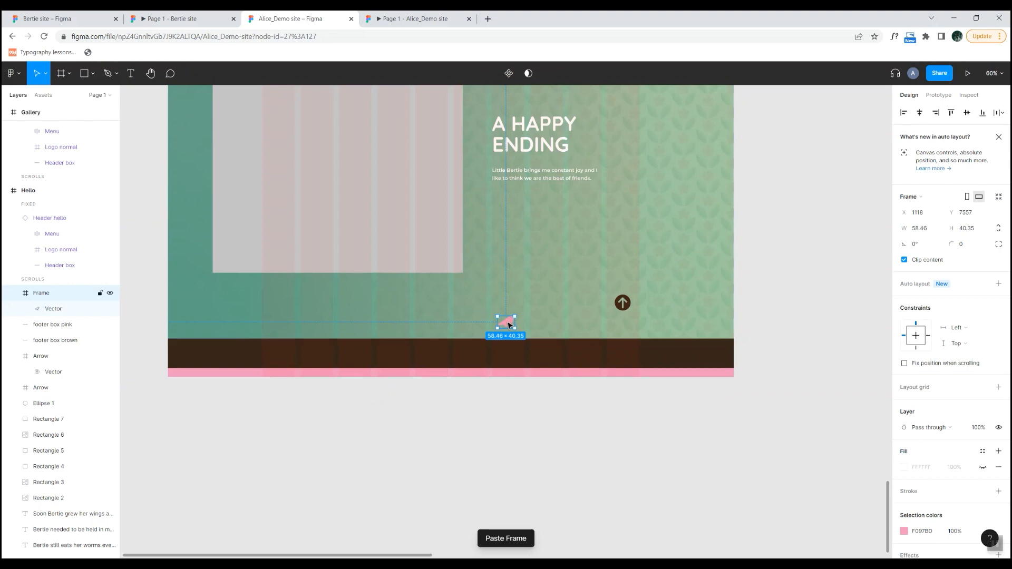
Position the bird icon in the brown footer so its feet stand on the pink strip near the first grid column.
drag(493, 336, 285, 367)
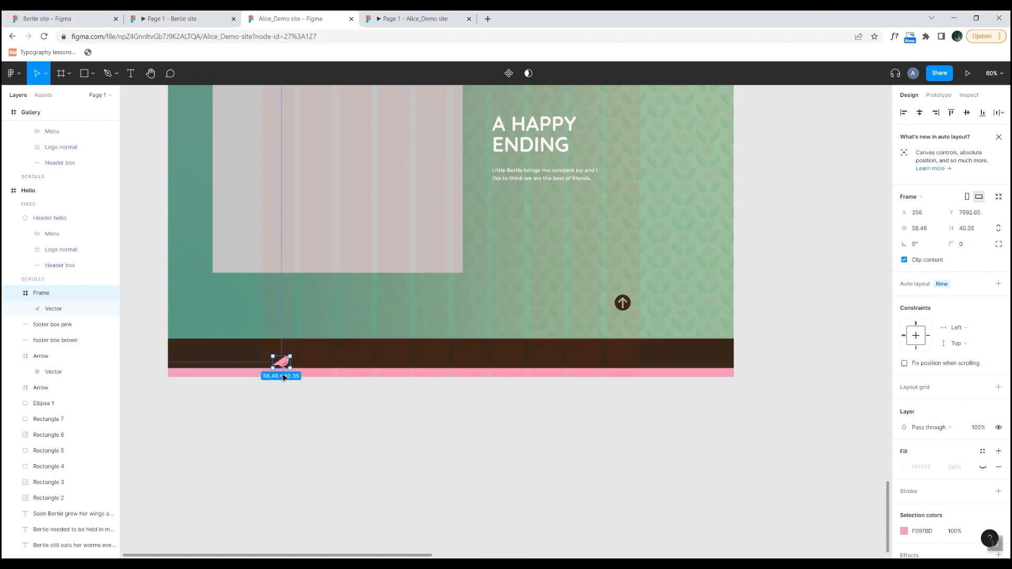
scroll(285, 367, up, 10)
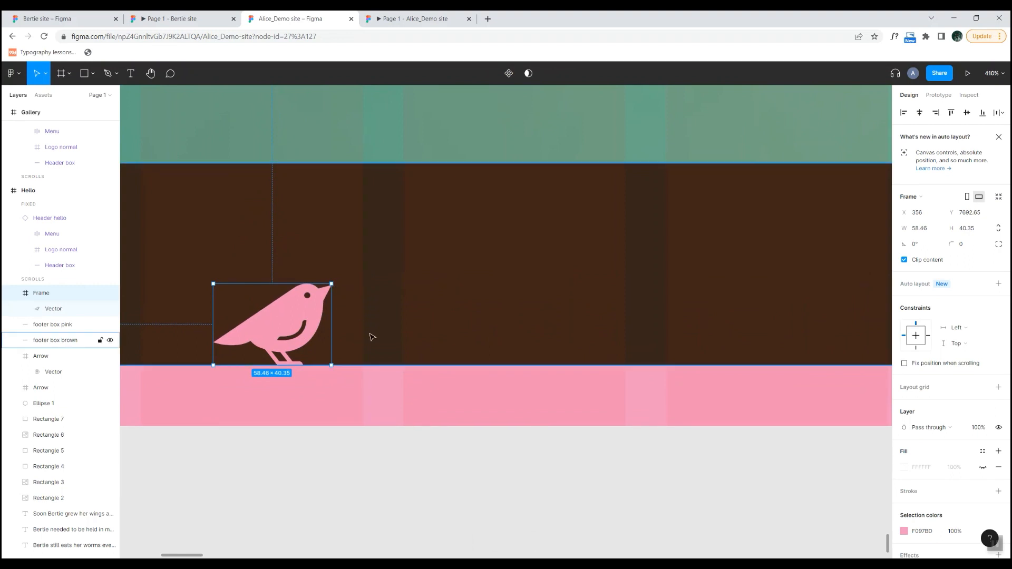
scroll(378, 353, down, 4)
scroll(379, 353, down, 7)
click(475, 407)
drag(528, 425, 480, 434)
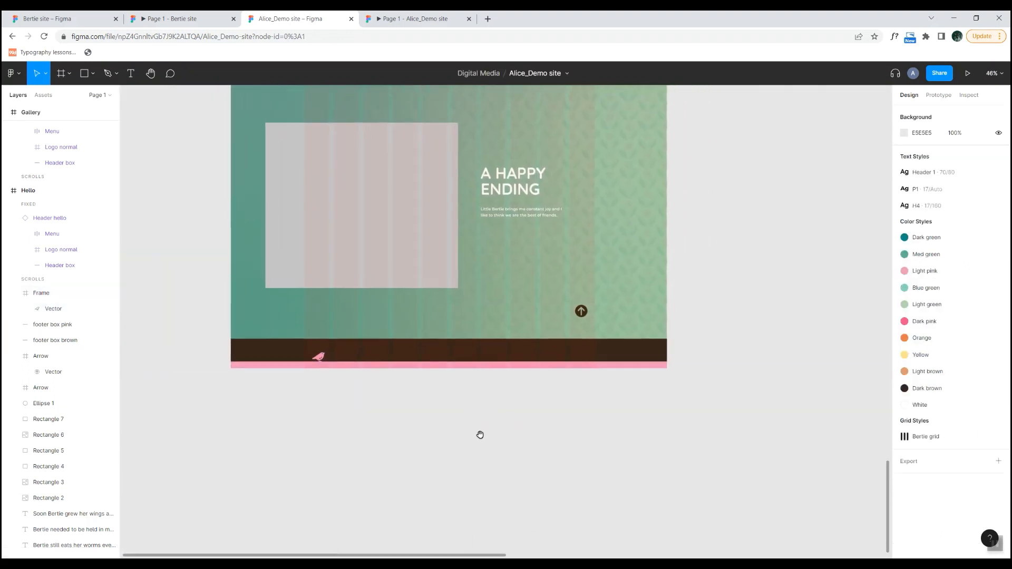
Try the dark pink local color on the footer bird and return it to light pink.
click(319, 358)
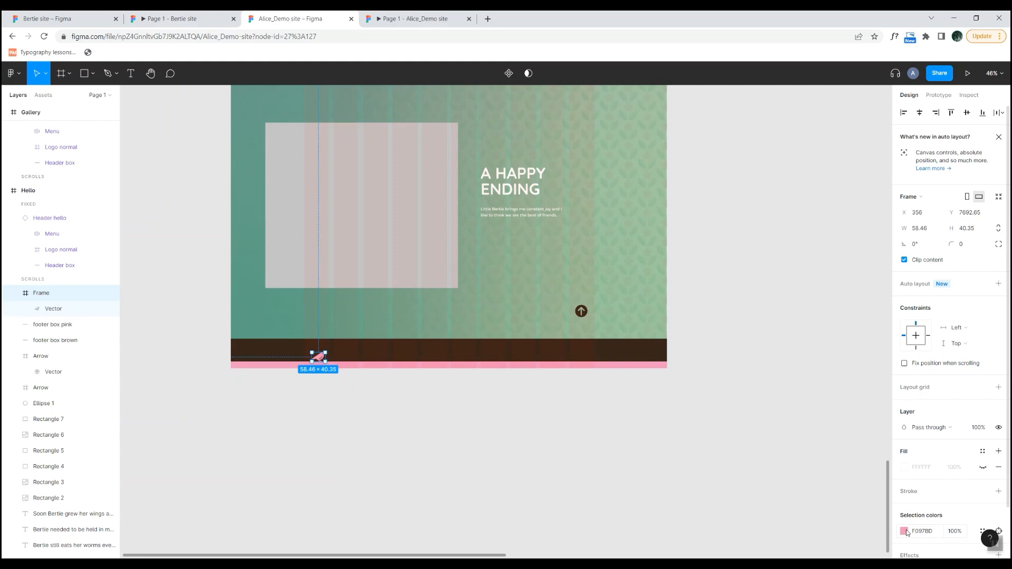
click(904, 531)
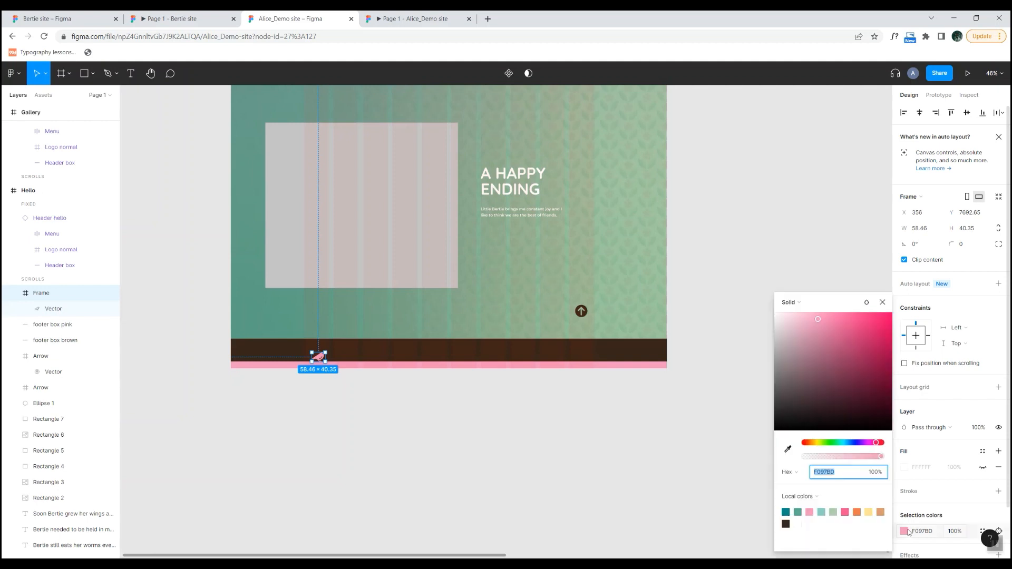
click(846, 511)
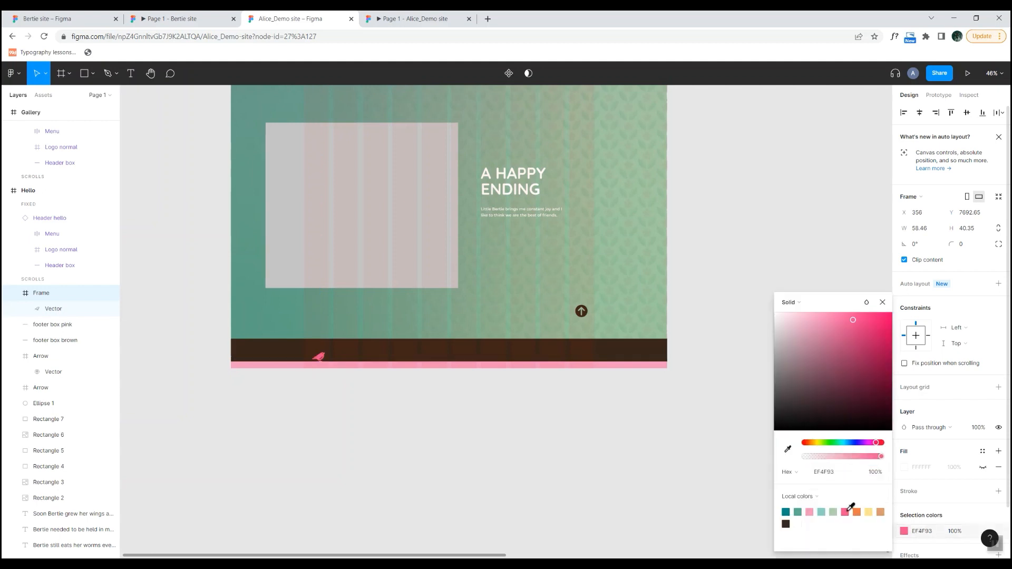
click(810, 512)
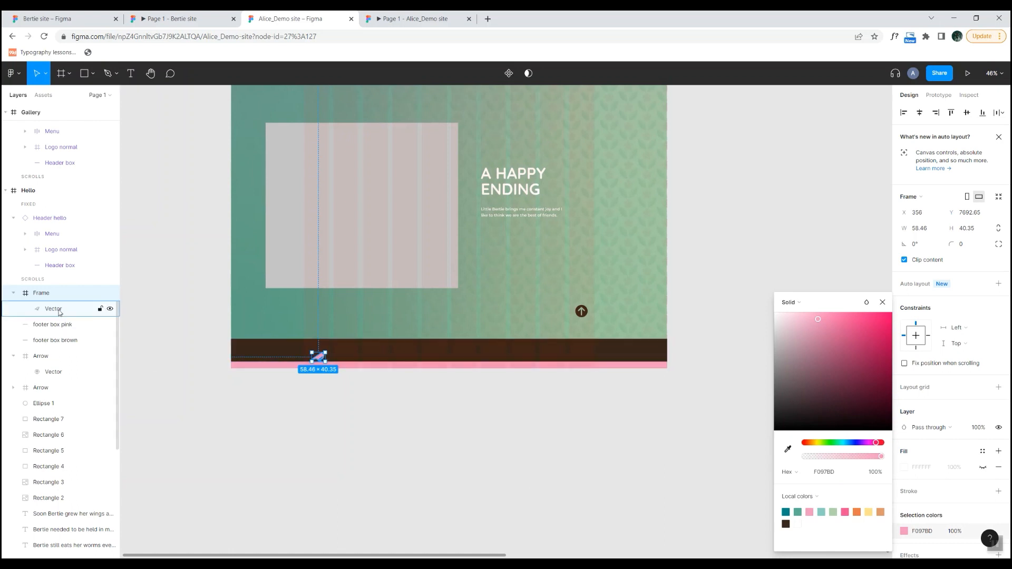
Rename the bird icon's frame layer "Bertie footer".
click(42, 293)
double_click(42, 293)
text(B)
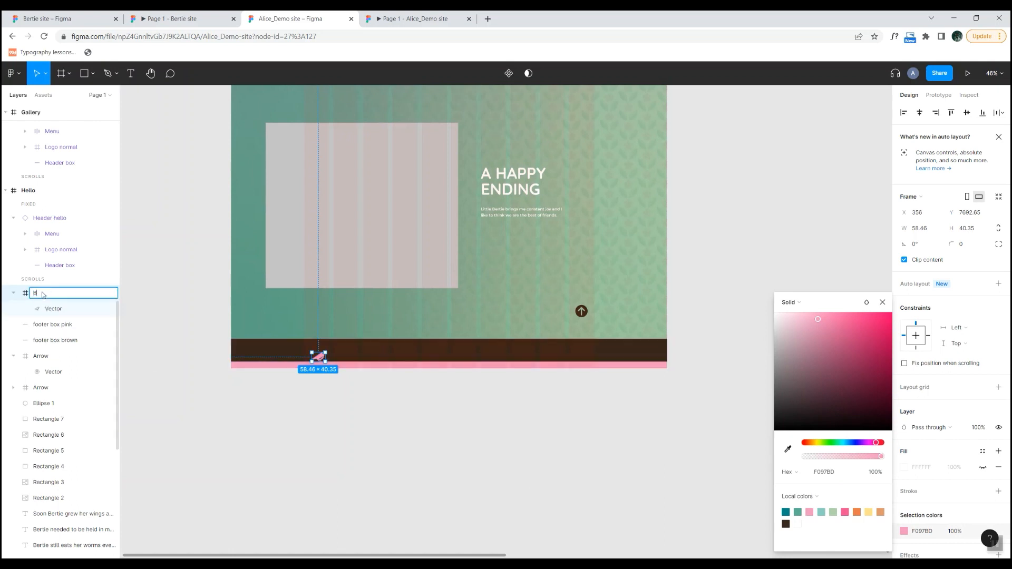
text(ertie footer)
key(Return)
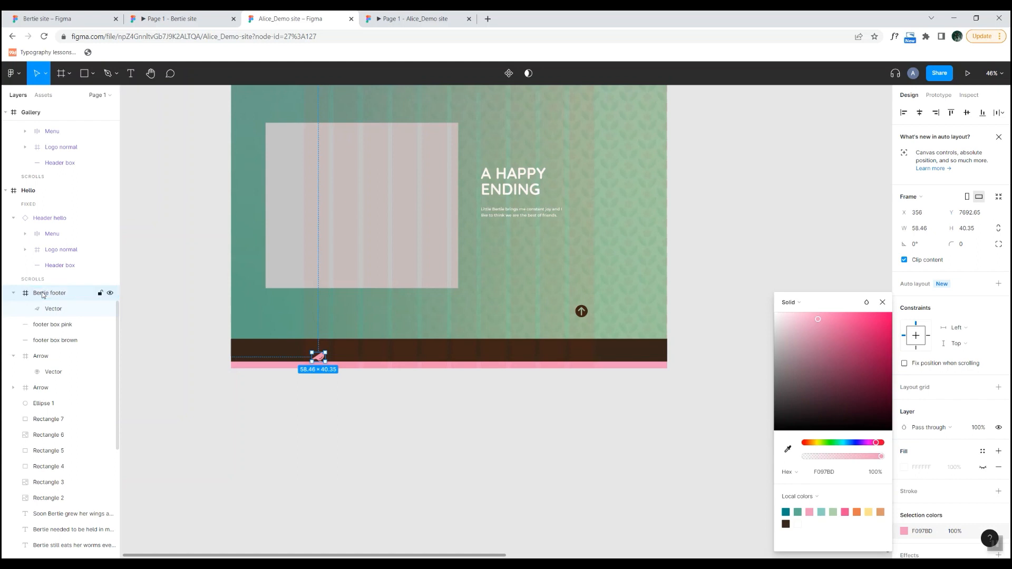
click(505, 422)
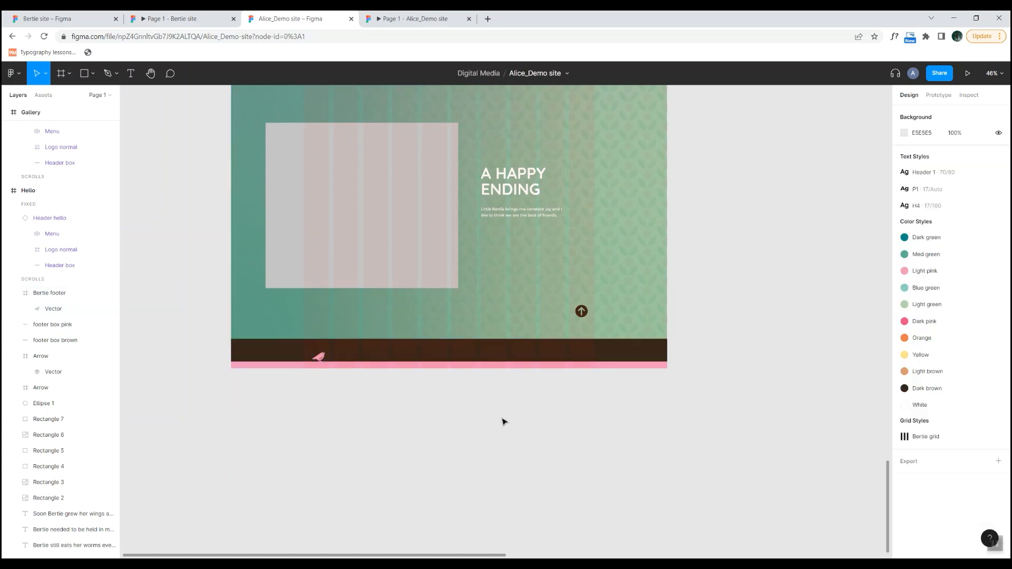
Add a credit text in the brown footer reading the author's full name followed by "| hero website | 2022".
click(132, 73)
click(512, 354)
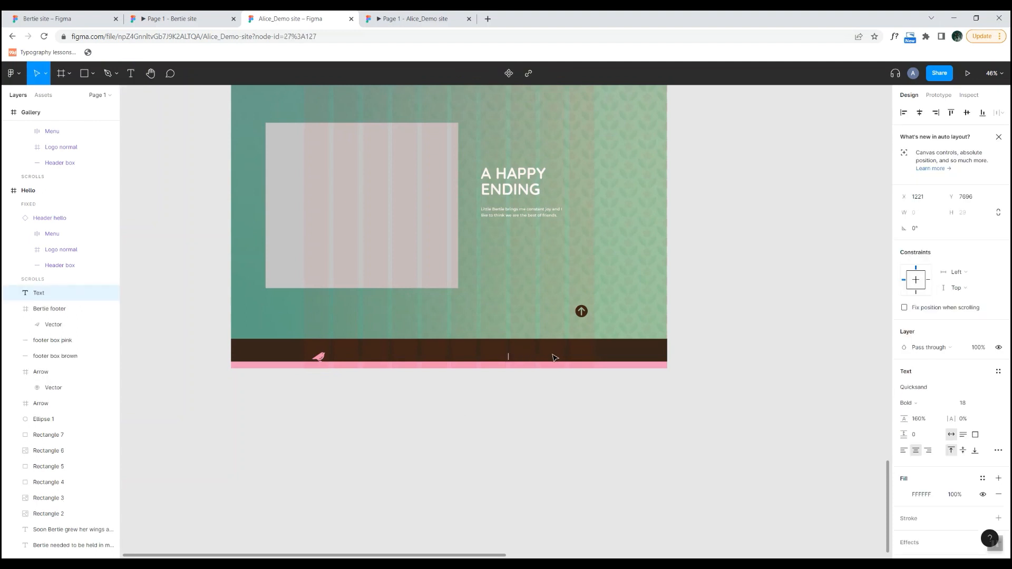
text(Alice moore)
text(| hero website)
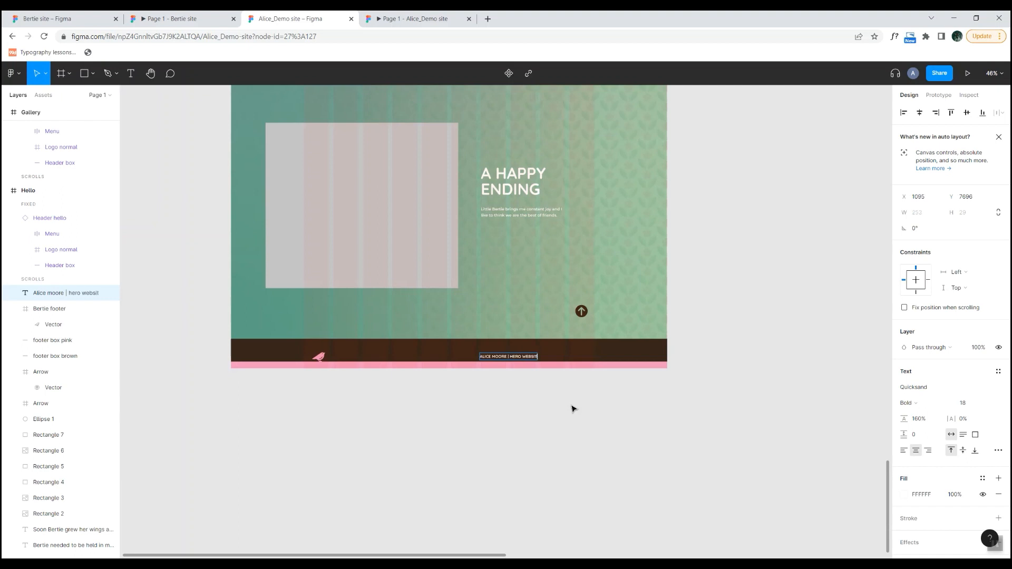
text( \)
key(BackSpace)
text(| 2022)
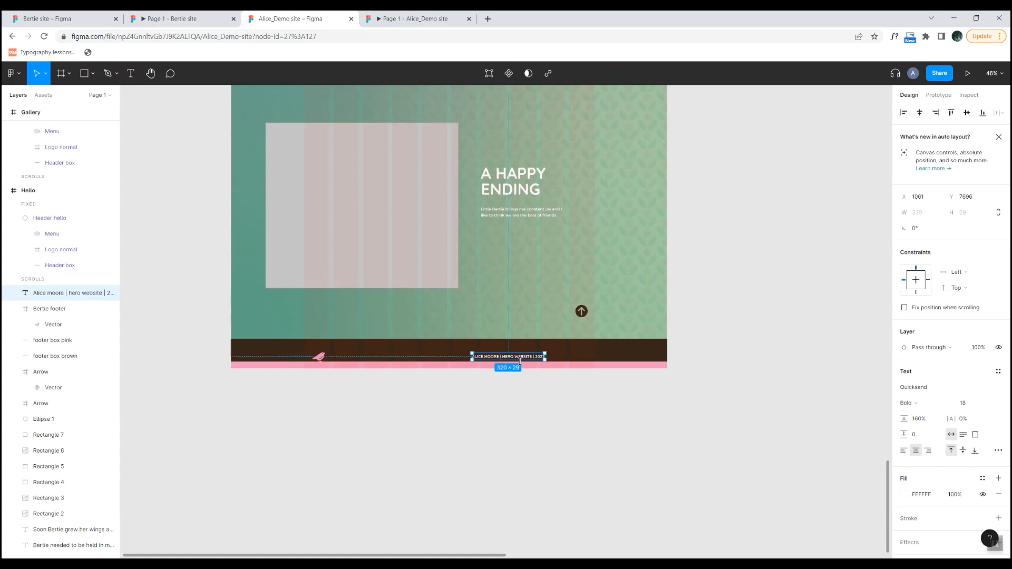
Move the credit text within the brown footer so its end lines up with the right edge of the last grid column.
drag(524, 360, 574, 355)
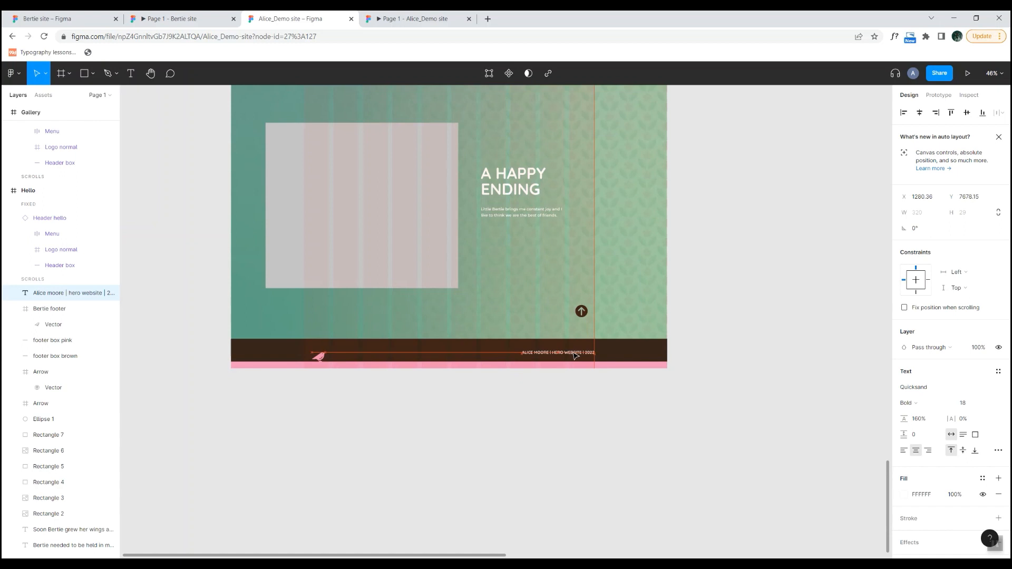
click(643, 390)
scroll(598, 368, up, 3)
scroll(598, 368, up, 3)
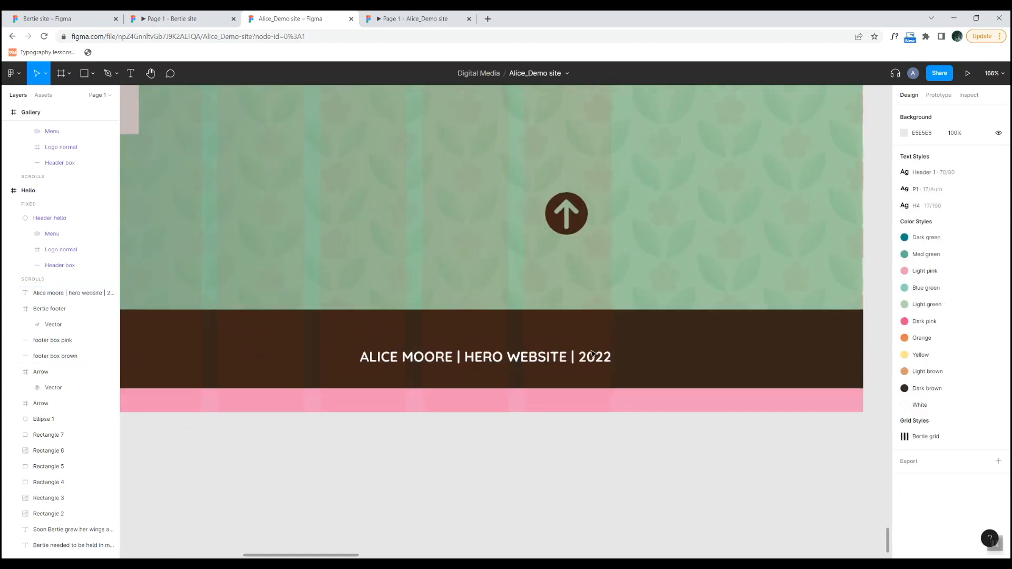
scroll(592, 355, down, 3)
drag(523, 413, 542, 424)
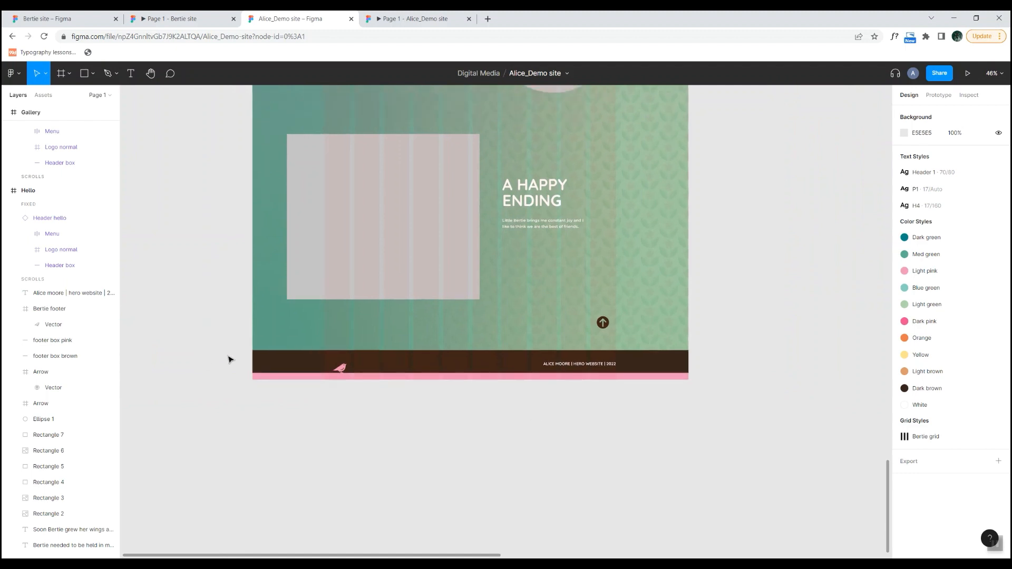
Create one component from the brown and pink footer boxes, the Bertie footer bird and the credit text.
click(72, 357)
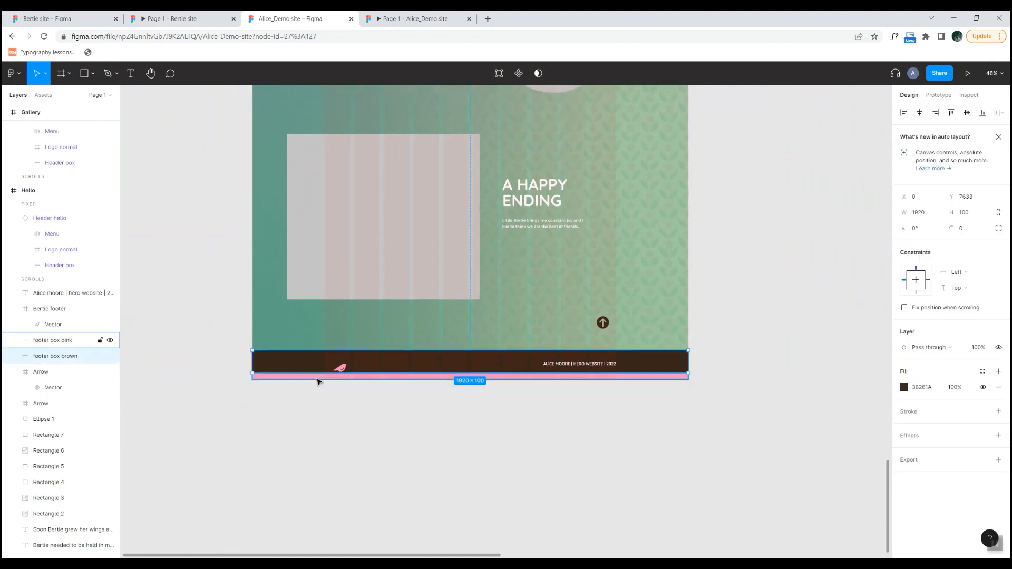
shift+click(51, 341)
shift+click(50, 309)
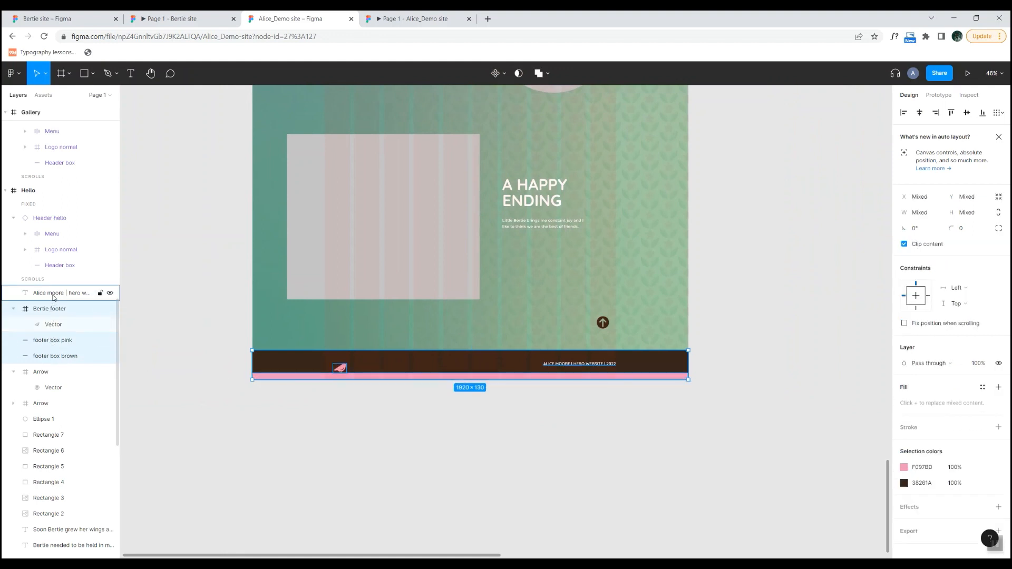
shift+click(53, 296)
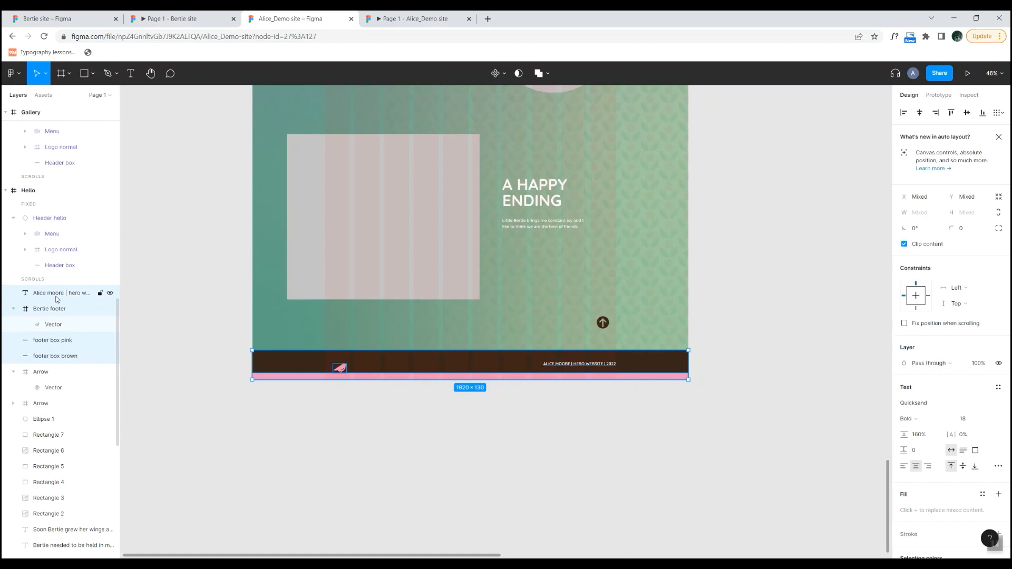
right_click(412, 372)
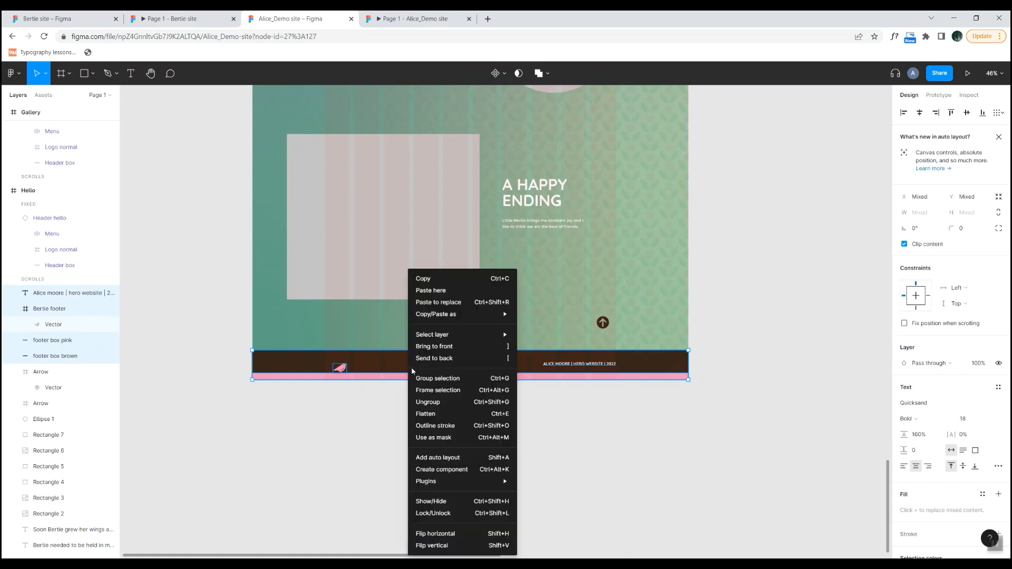
click(464, 469)
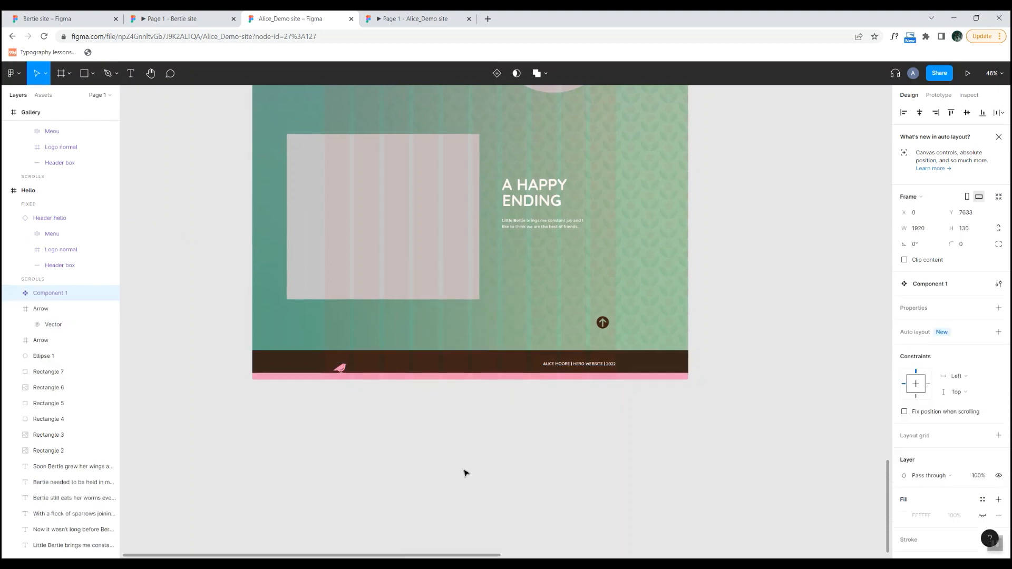
Rename the new footer component "footer parent".
double_click(50, 293)
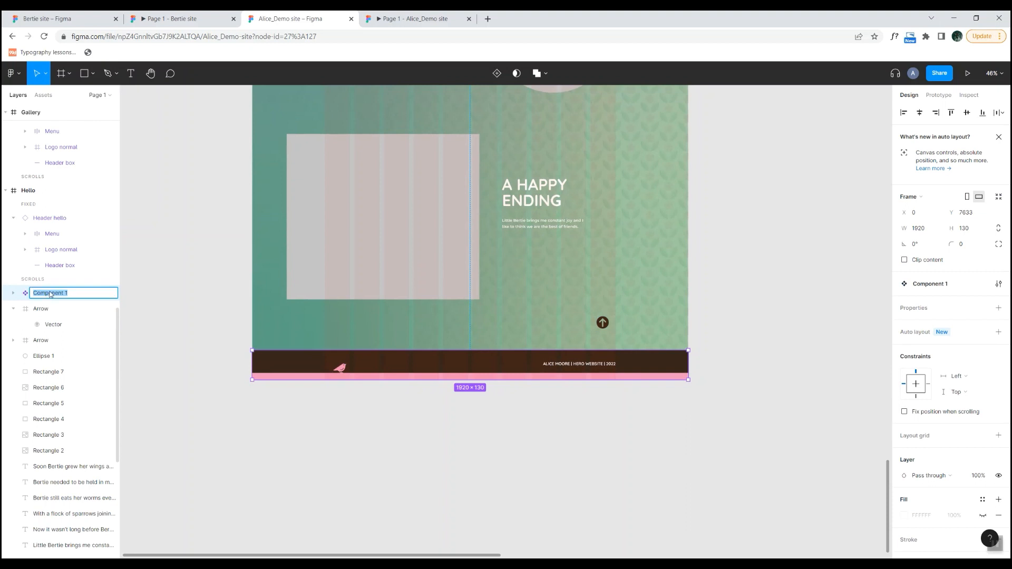
text(F)
key(Return)
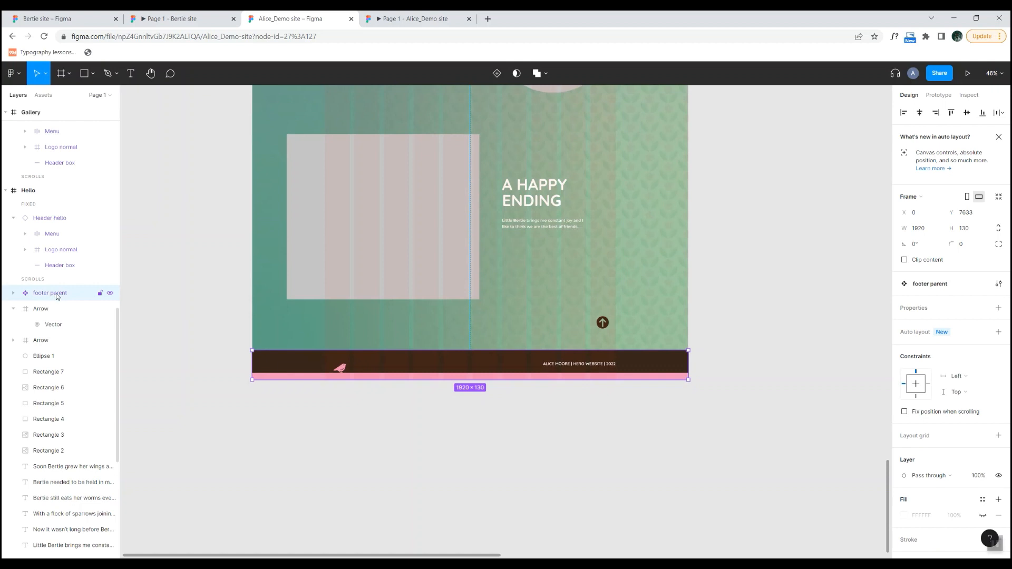
Duplicate the footer parent component in place and rename the copy "footer hello".
key(ctrl+d)
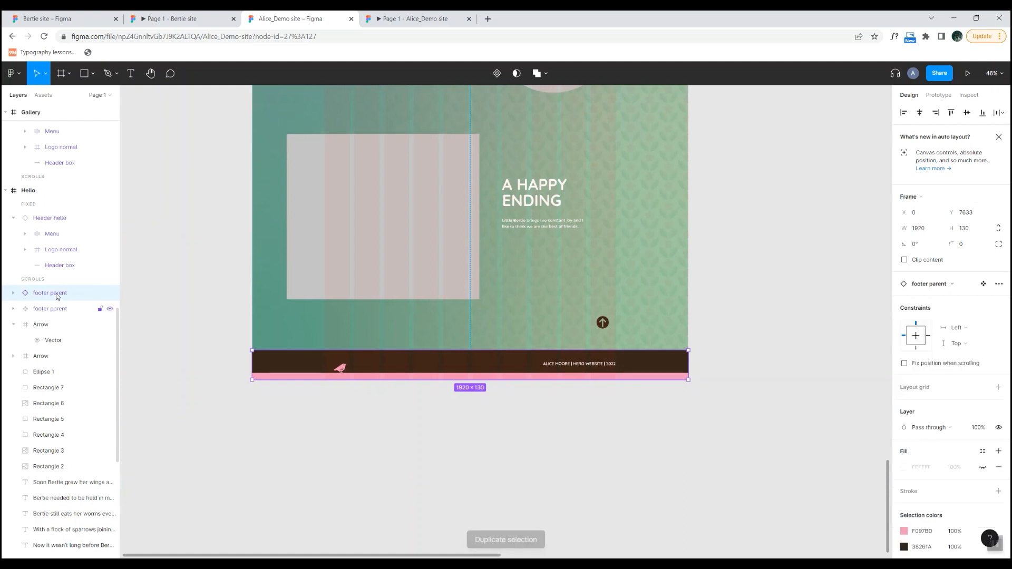
double_click(59, 293)
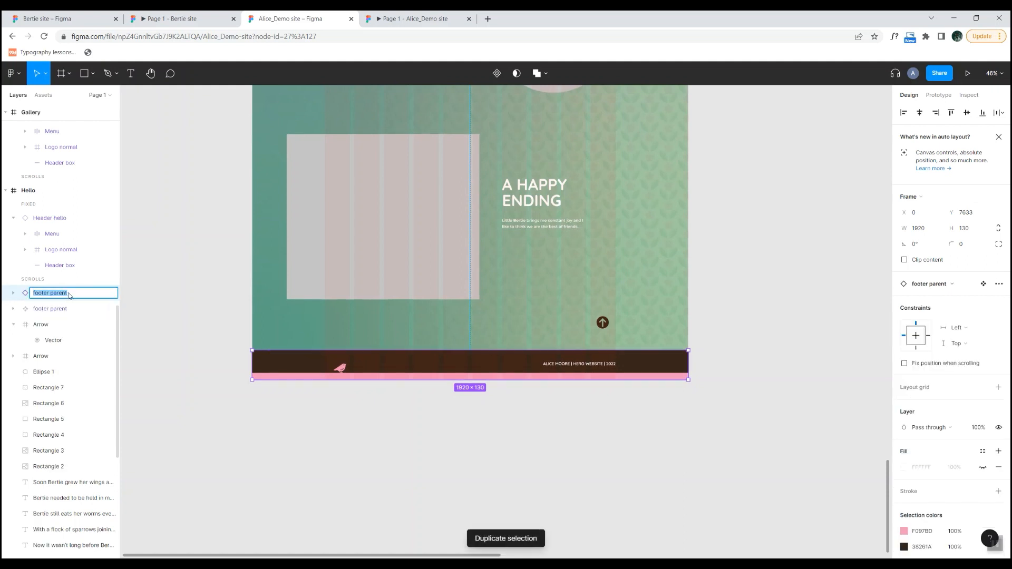
drag(70, 295, 51, 296)
key(BackSpace)
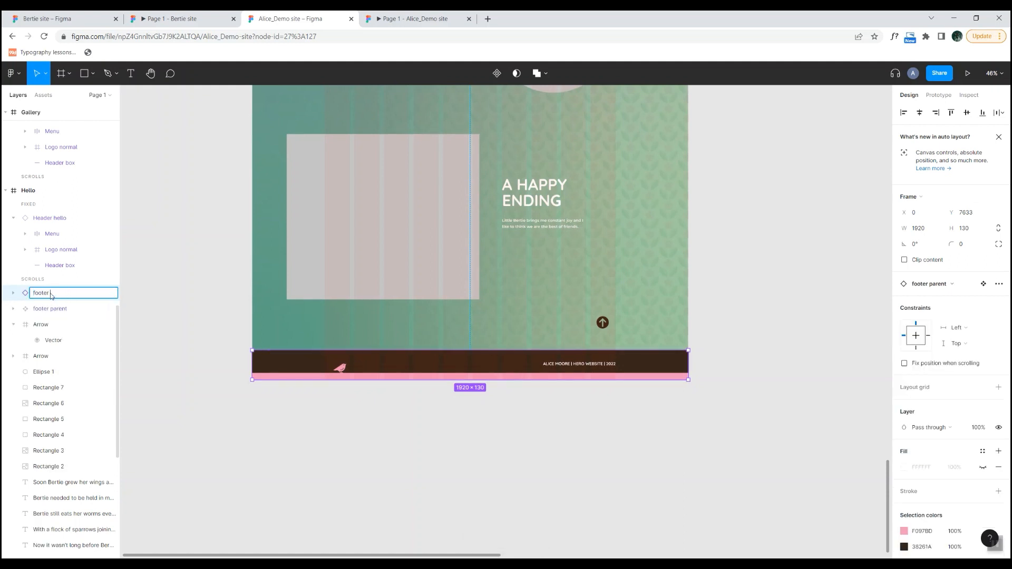
key(Return)
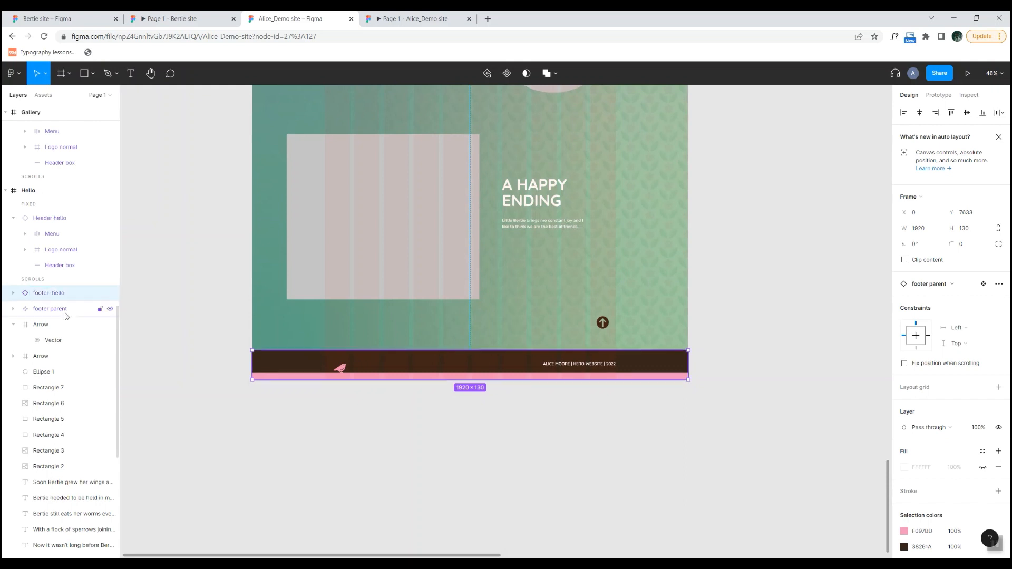
Move the original footer parent component from the Hello page to the bottom of the Component sheet frame.
click(50, 308)
scroll(520, 302, down, 10)
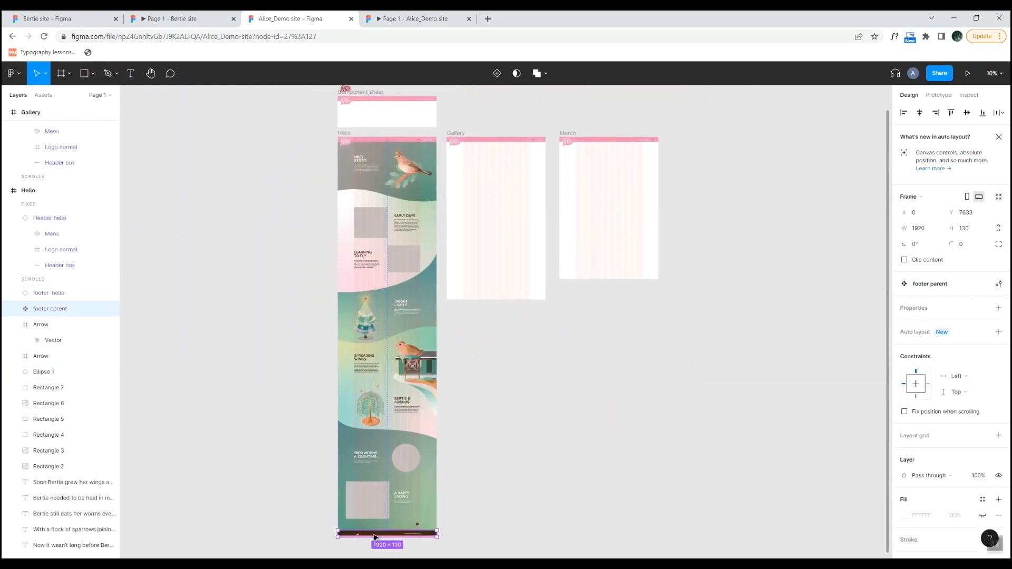
drag(377, 533, 374, 127)
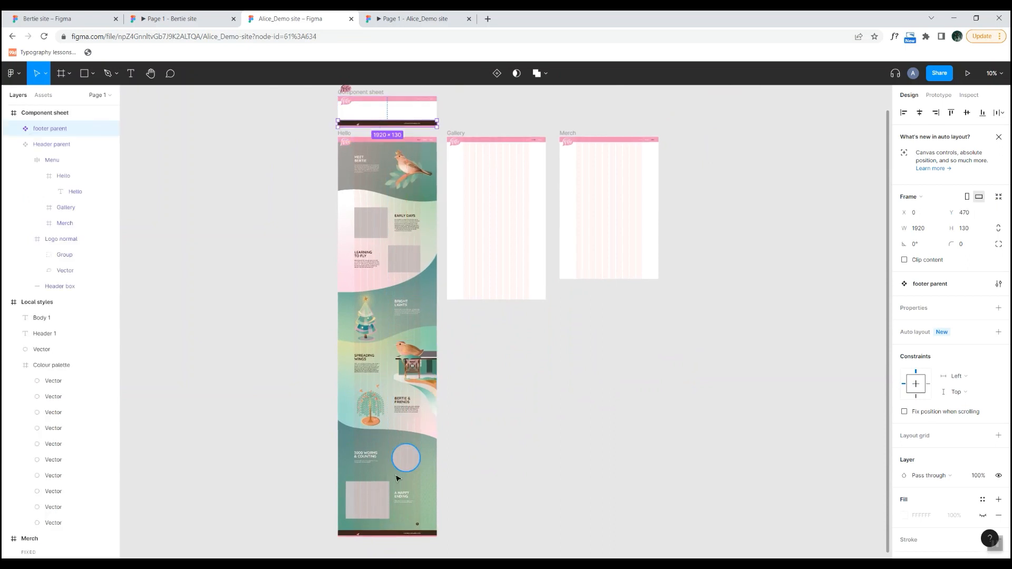
click(343, 132)
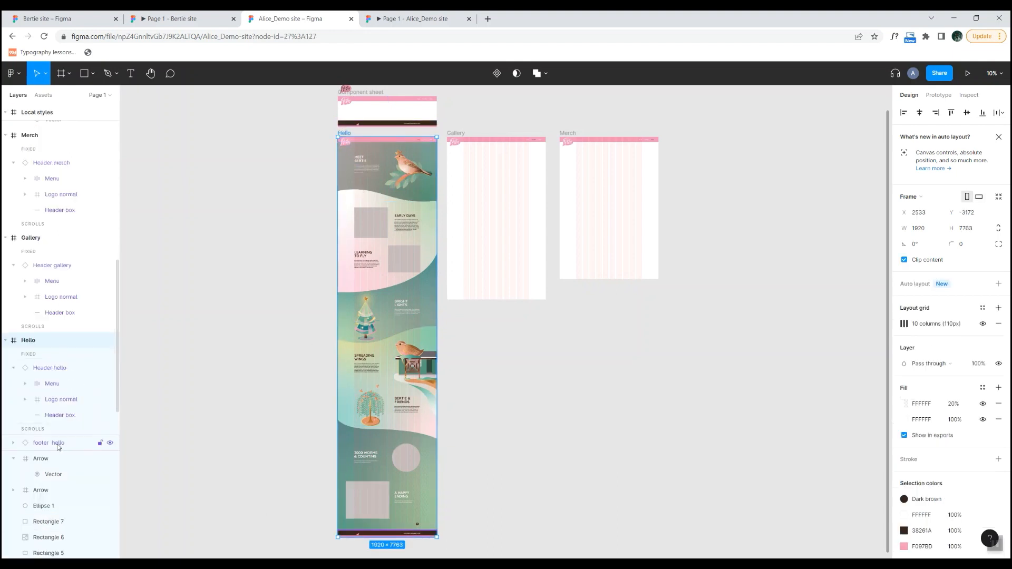
click(261, 279)
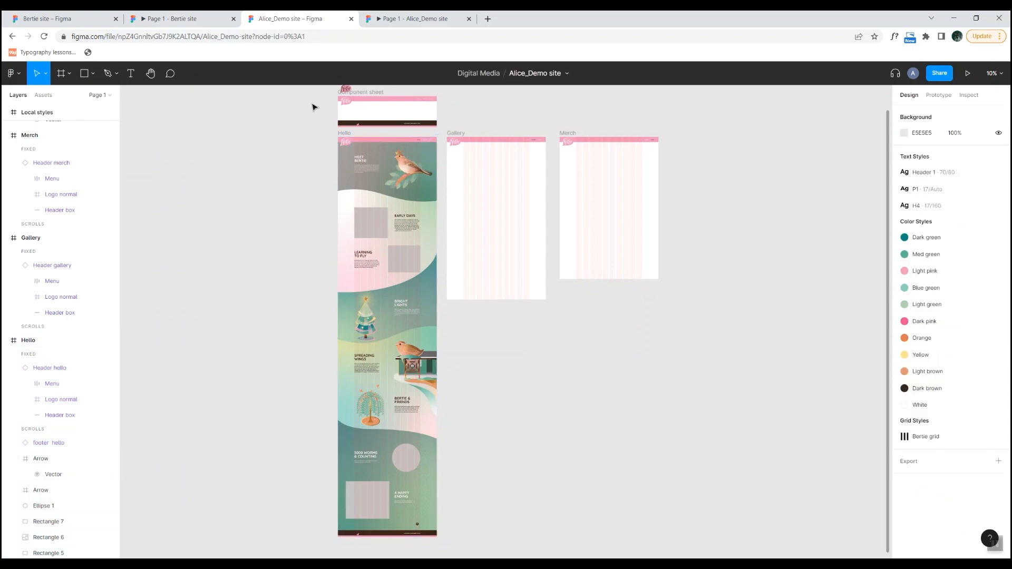
Inspect the Component sheet frame with the header and footer parent components.
scroll(375, 206, up, 4)
scroll(356, 333, up, 1)
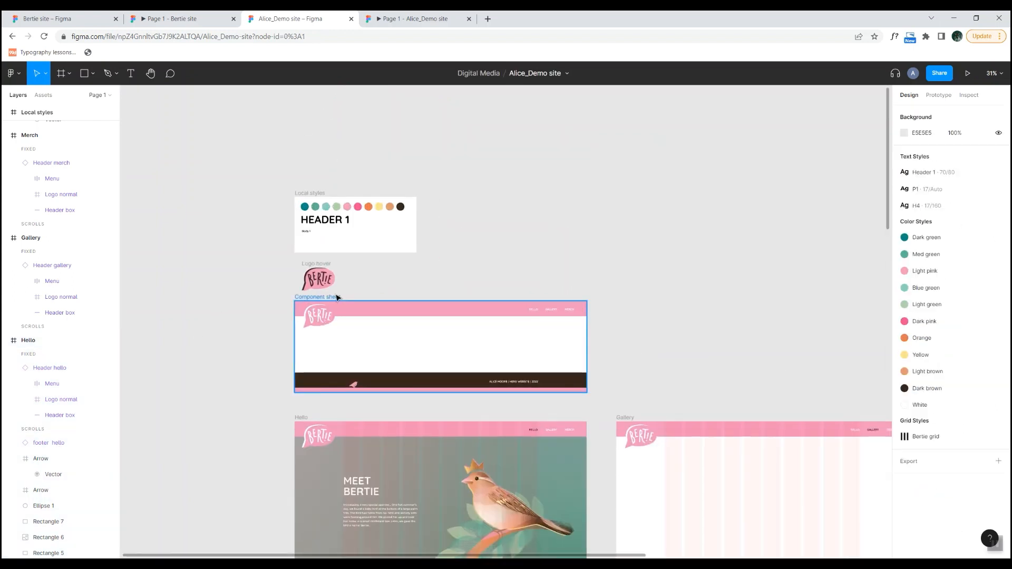
click(338, 297)
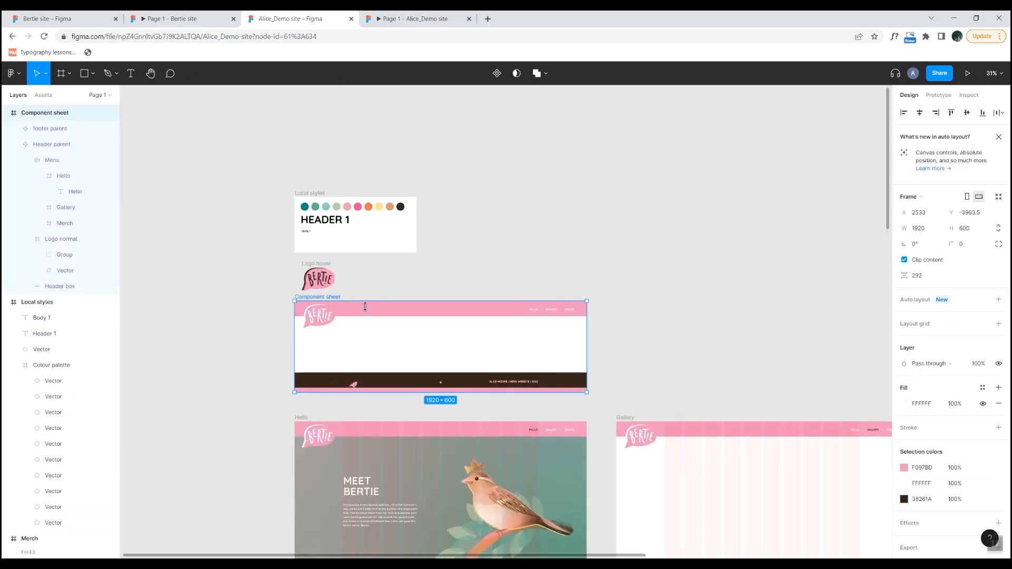
click(392, 385)
click(668, 379)
drag(624, 400, 553, 183)
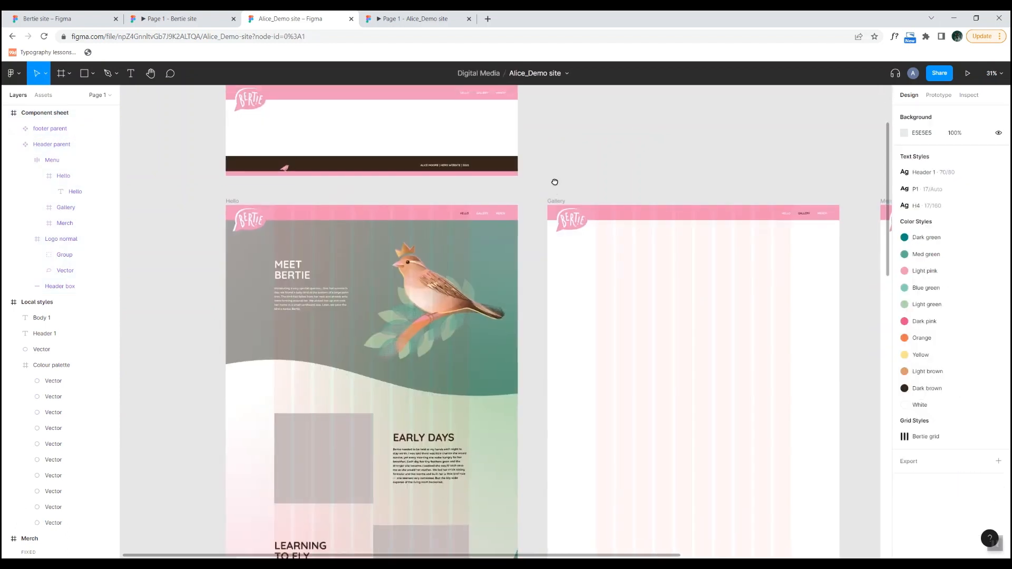
Copy the footer hello instance from the Hello page into the Gallery frame and align it with the frame's bottom edge.
scroll(477, 369, down, 3)
scroll(480, 394, down, 5)
drag(517, 445, 483, 365)
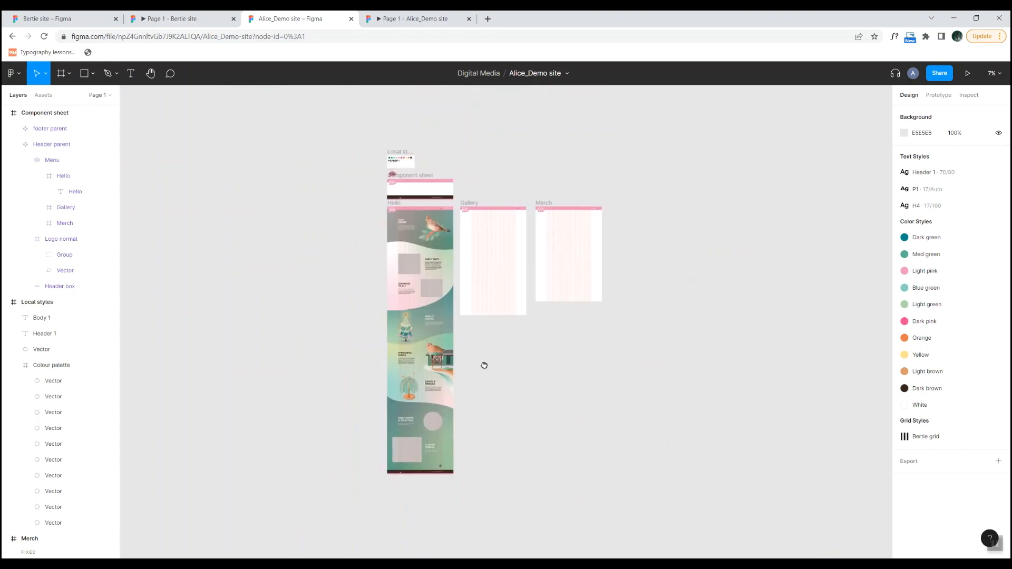
click(436, 473)
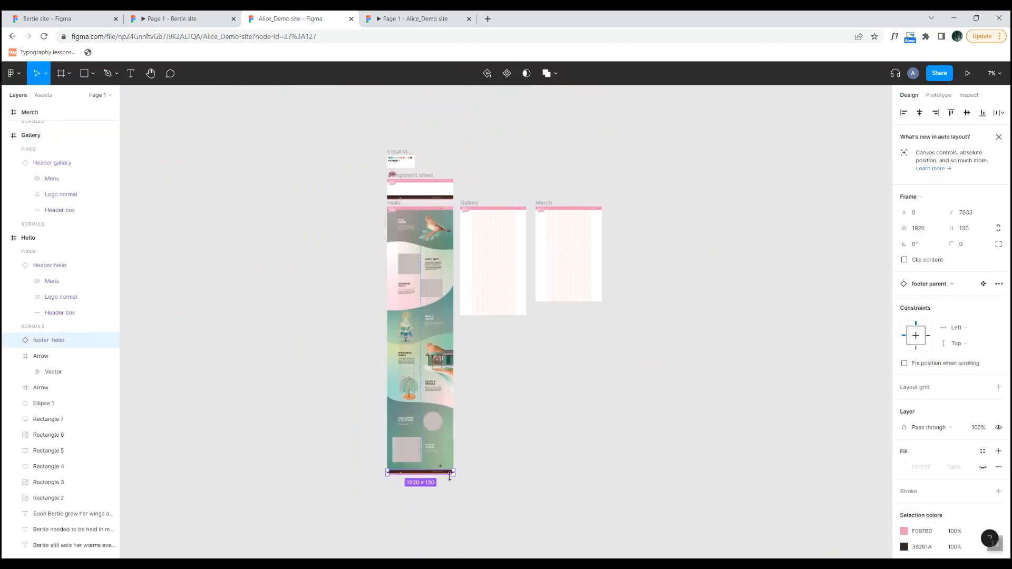
click(473, 205)
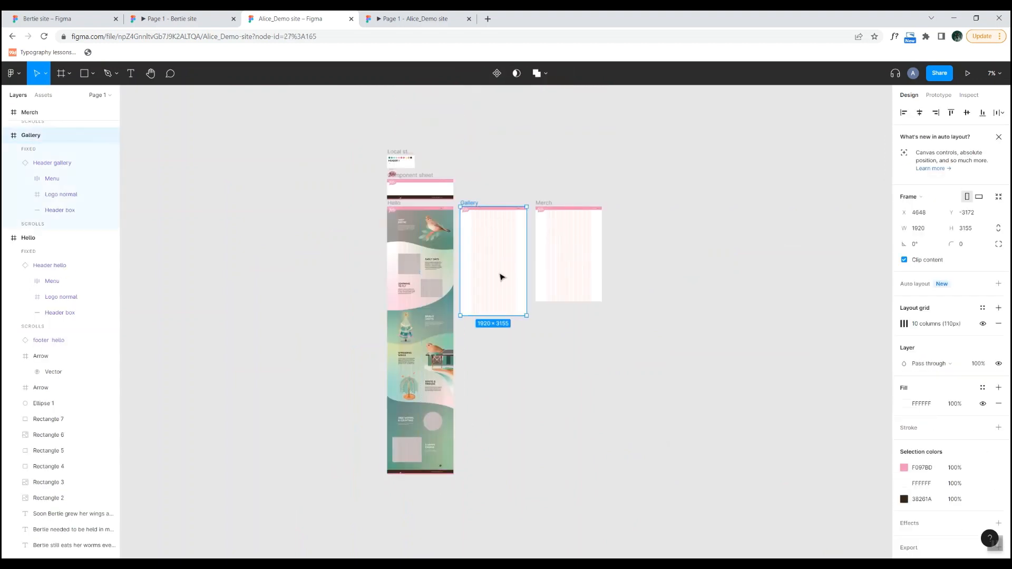
key(ctrl+v)
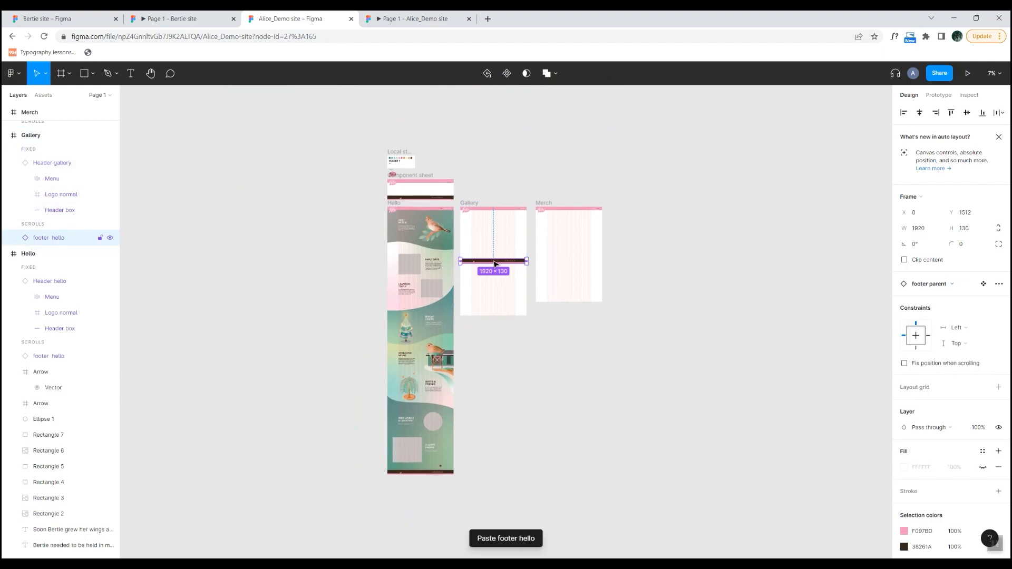
drag(497, 266, 495, 314)
Paste another footer hello copy into the Merch frame and place it flush with the frame's bottom edge.
click(543, 206)
key(ctrl+v)
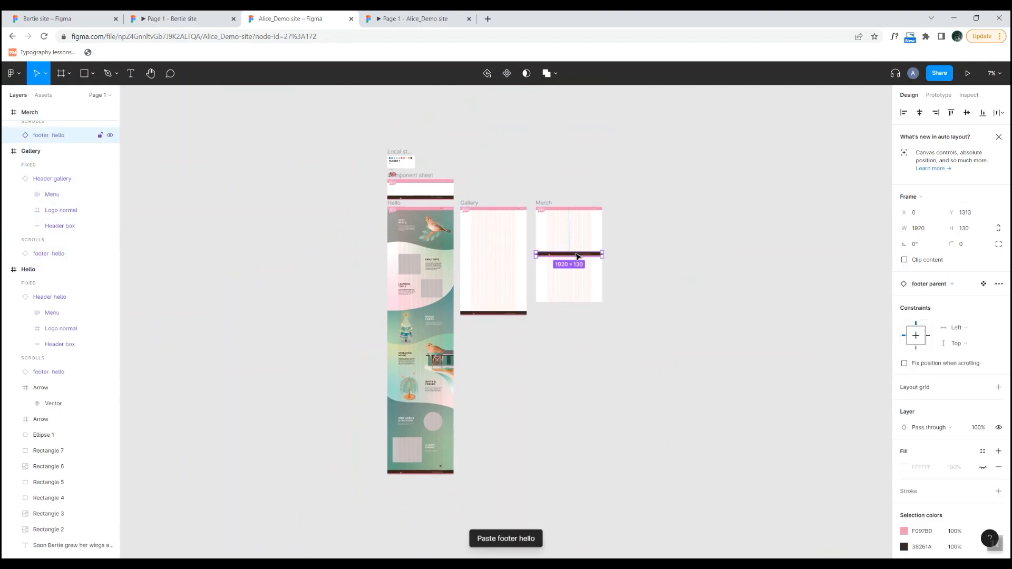
drag(566, 251, 563, 300)
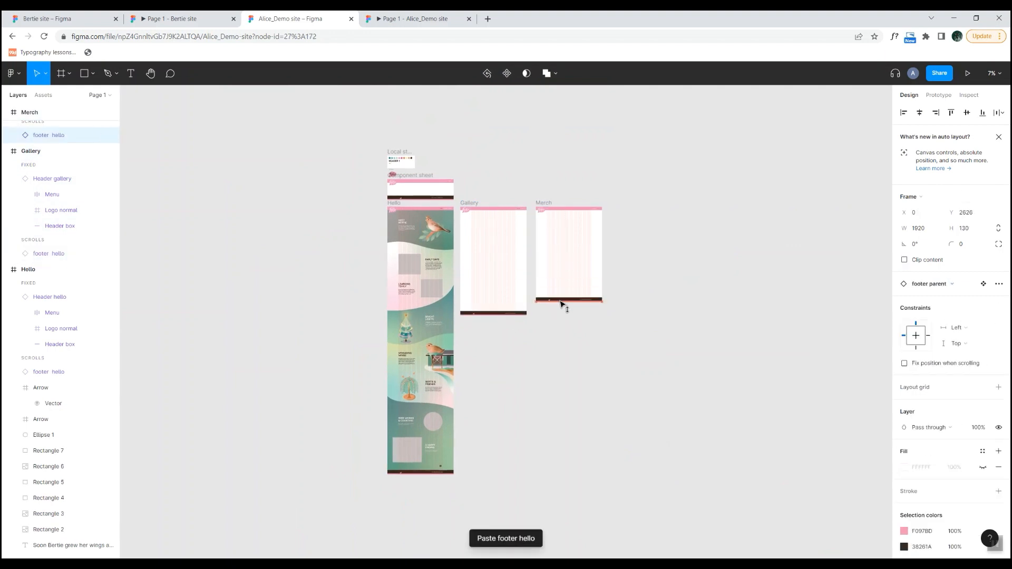
Rename the footer copy in the Gallery frame "footer gallery".
click(477, 206)
double_click(55, 252)
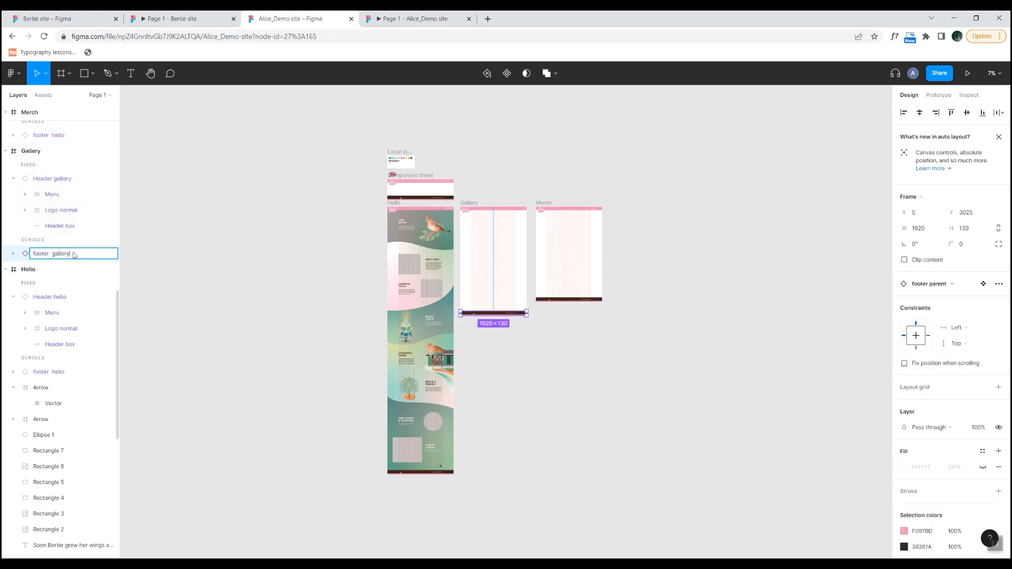
key(Return)
Rename the footer copy in the Merch frame "footer merch".
click(563, 300)
double_click(69, 137)
click(70, 137)
key(BackSpace)
key(BackSpace)
key(BackSpace)
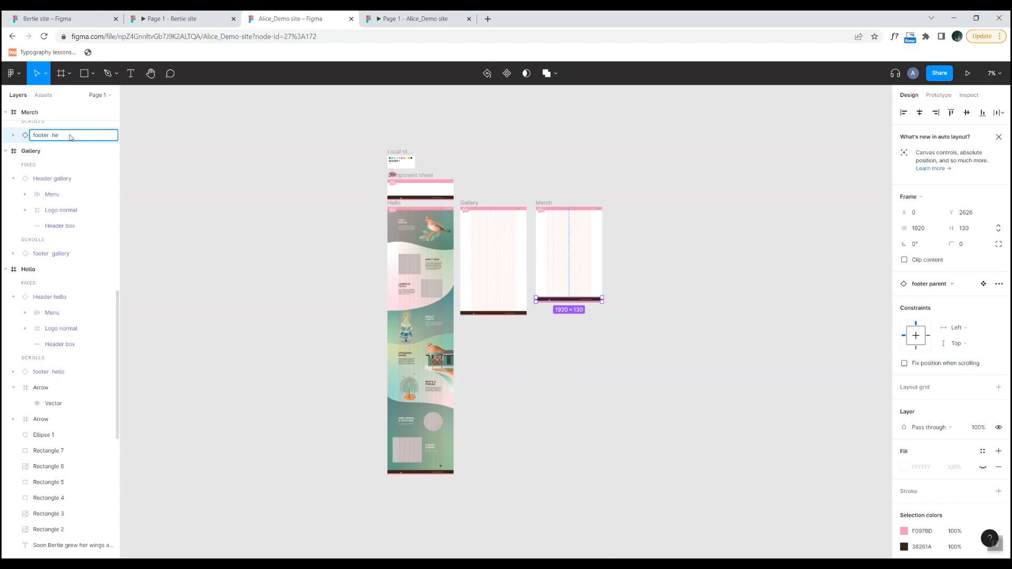
text(merch)
click(284, 271)
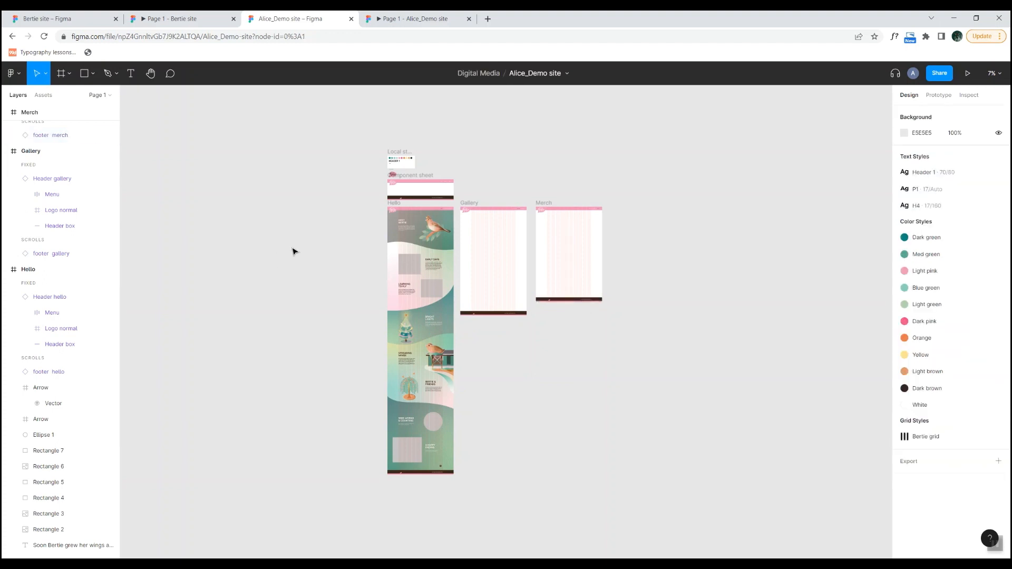
scroll(511, 232, up, 3)
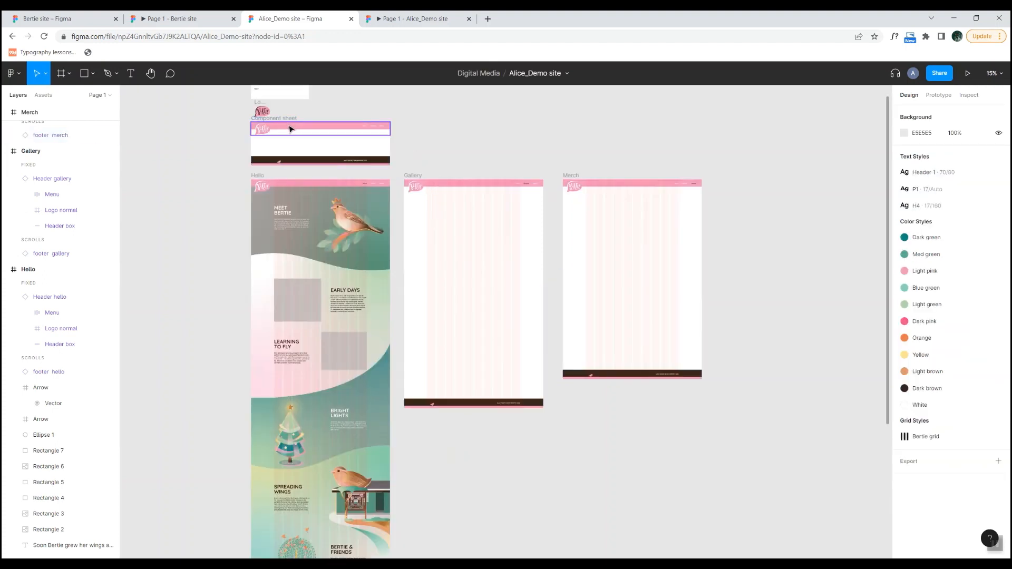